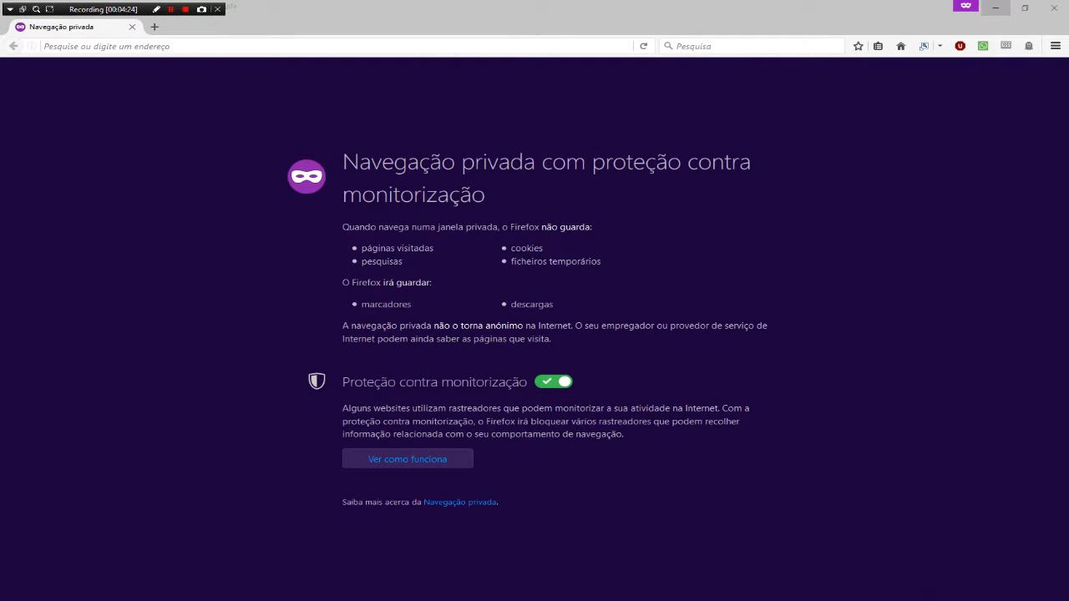
Minimize the browser and dismiss the PhysX debug warning to let the clothing tool start.
left_click(994, 7)
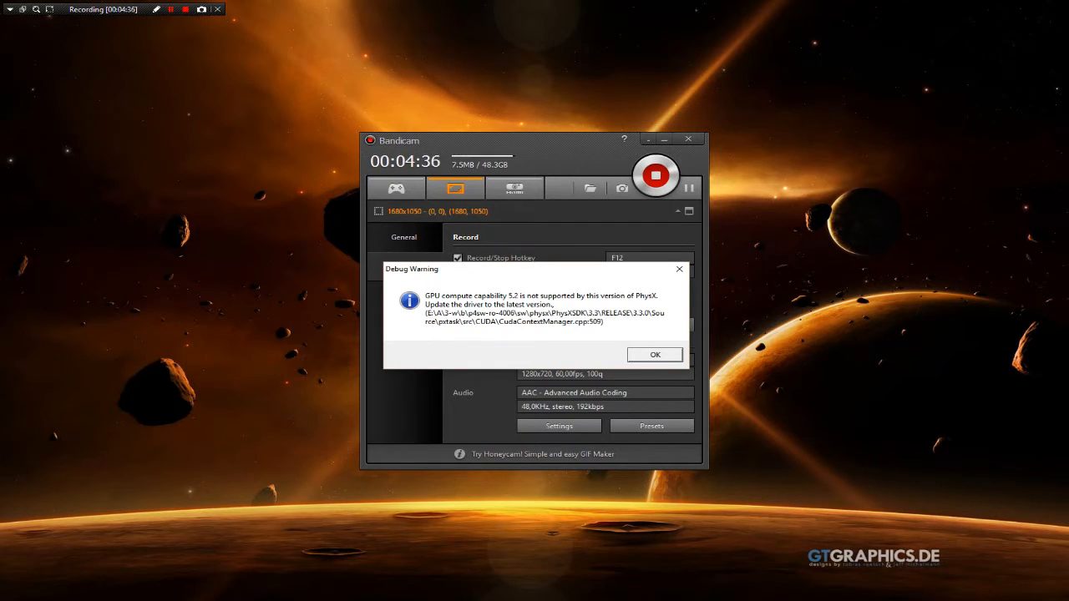
key("Return")
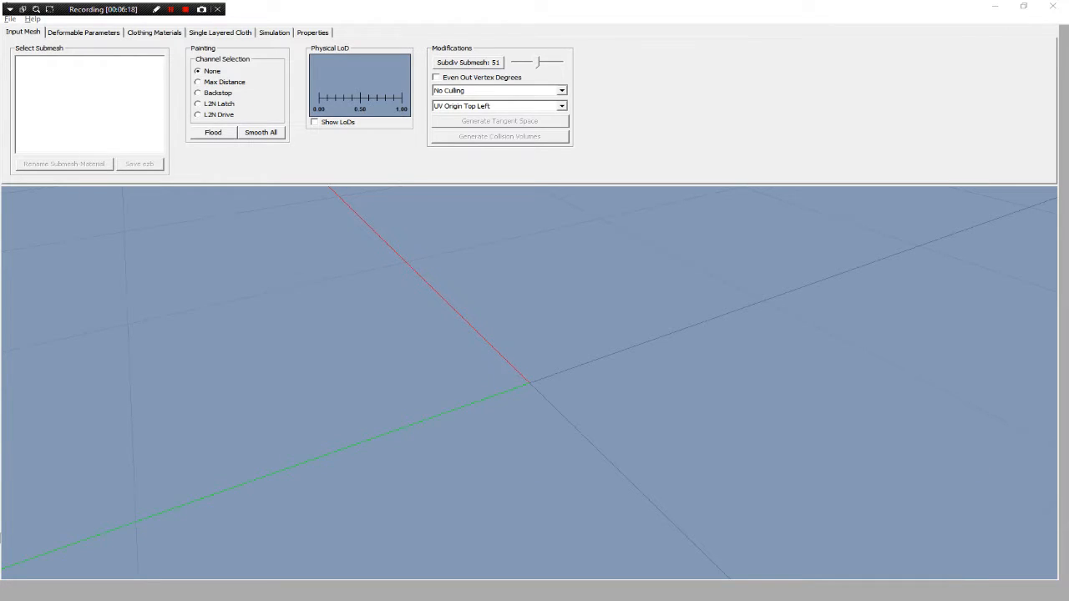
Switch to the browser and open the Mixamo website.
key("alt+Tab")
key("Tab")
type("mixamo")
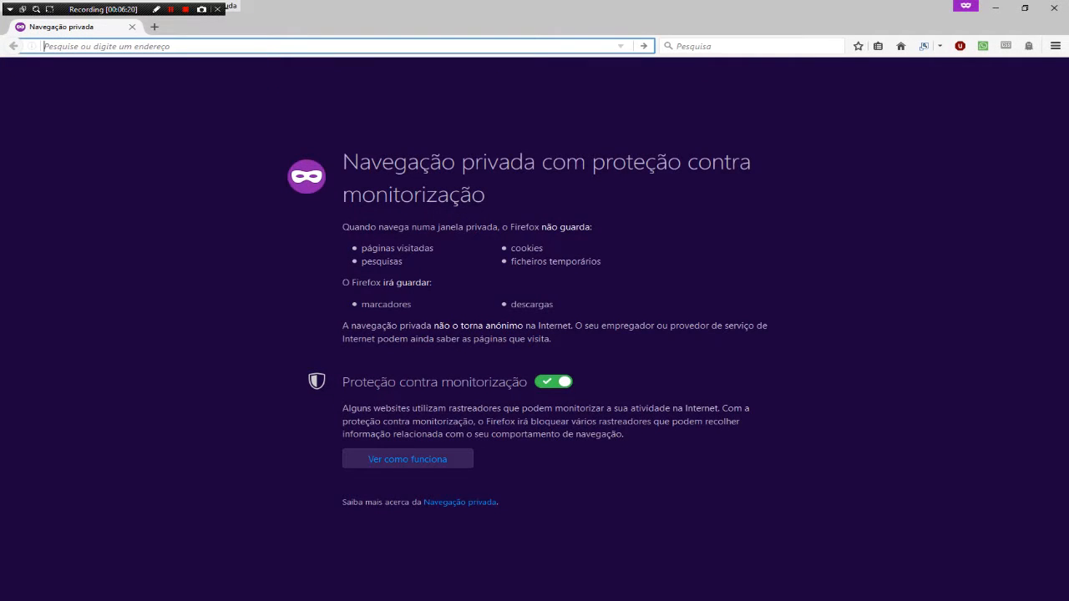
key("Return")
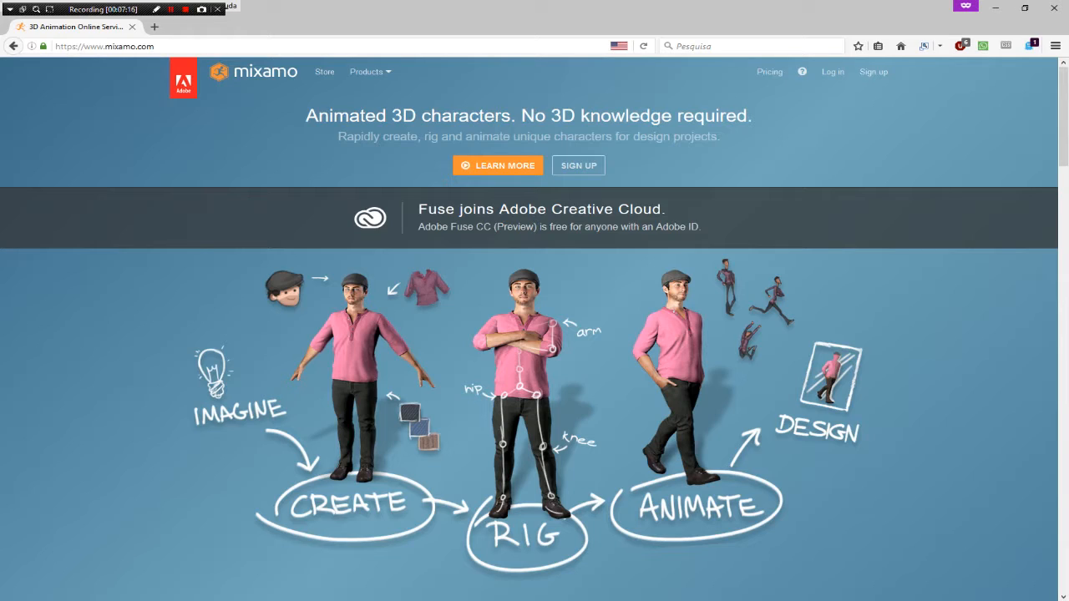
Open daz3d.com in a new browser tab and look through its home page.
key("ctrl+t")
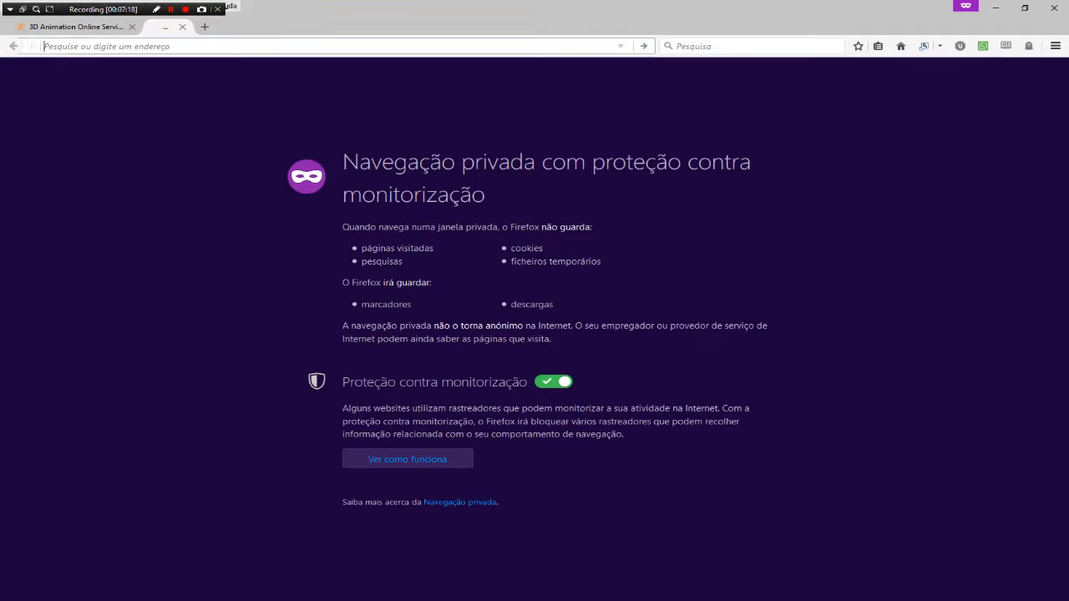
type("daz3d.c")
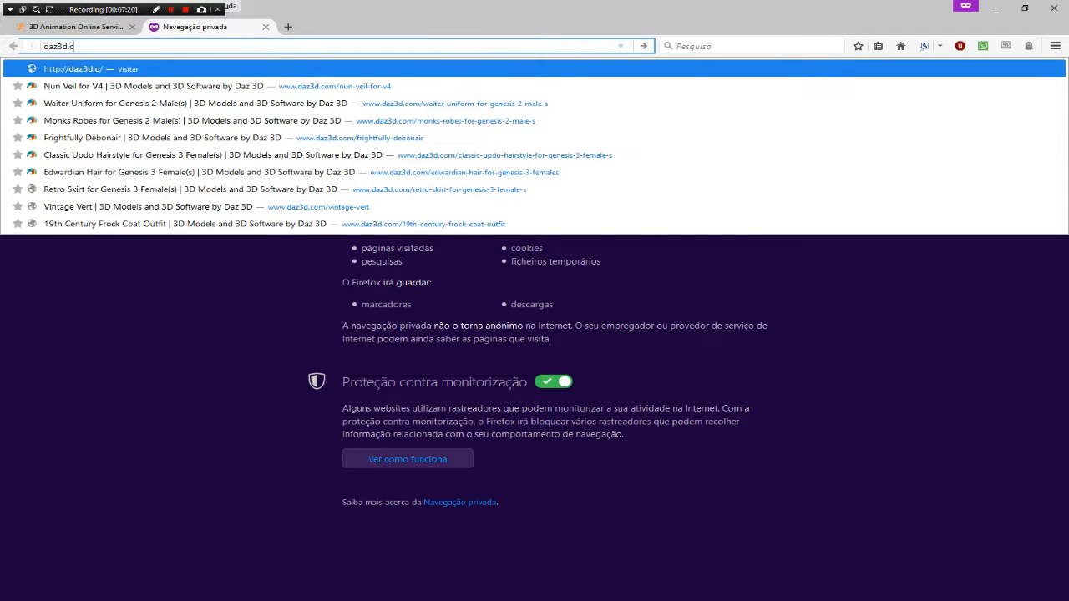
key("Return")
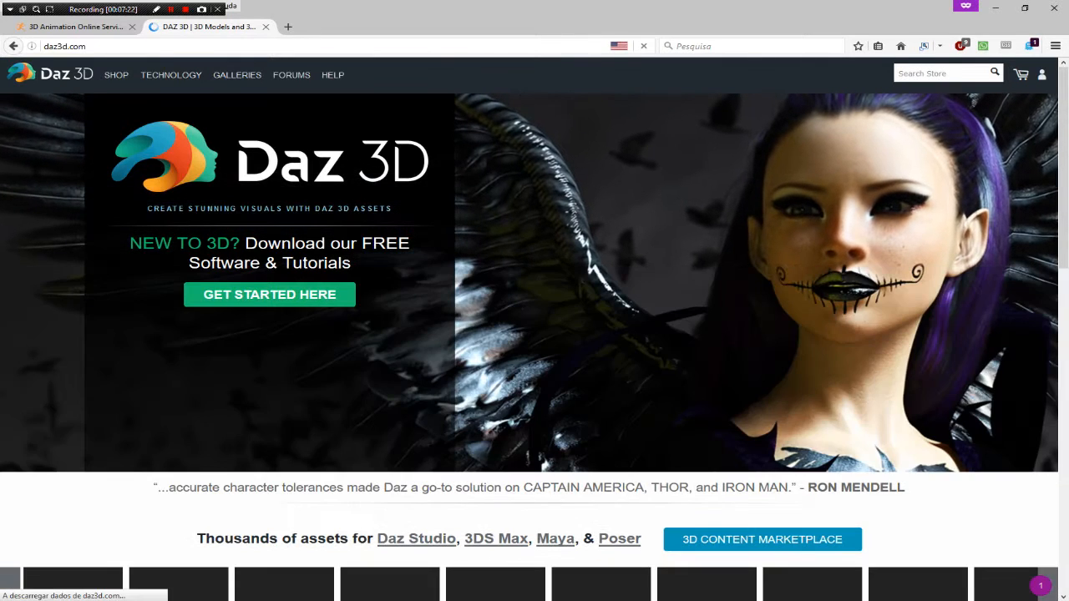
scroll(529, 329, "down", 1)
scroll(918, 109, "down", 3)
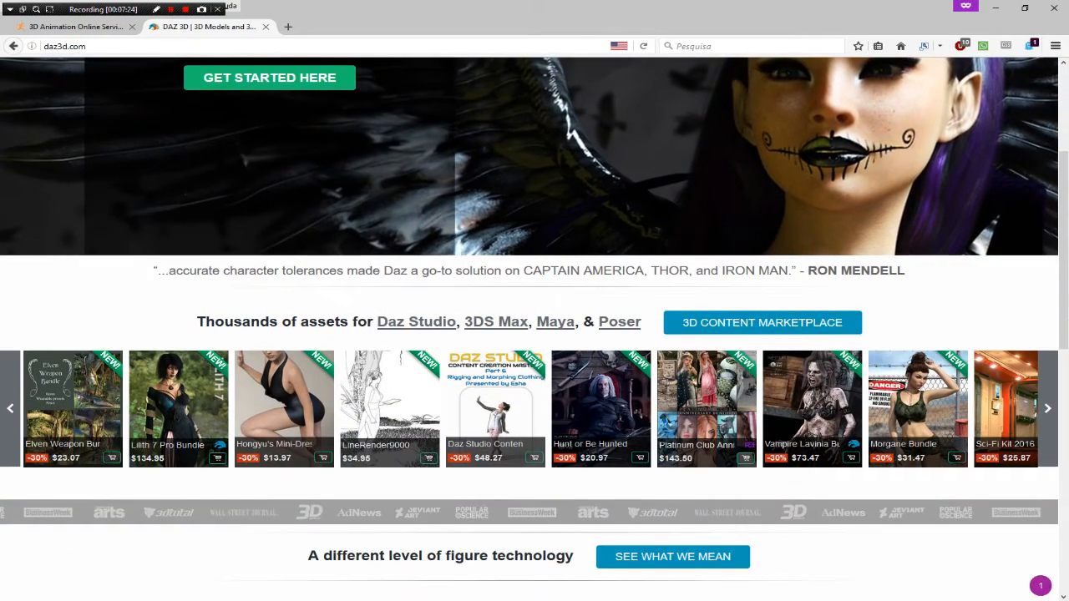
scroll(918, 108, "down", 5)
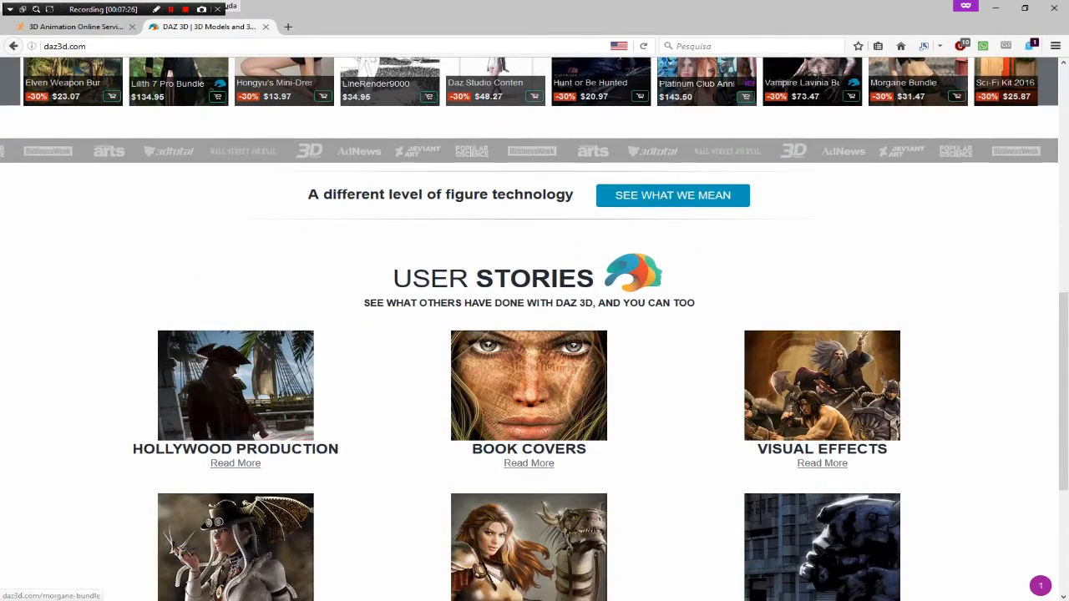
scroll(918, 108, "up", 3)
Open the Lilith 7 Pro Bundle product page from the Daz 3D home page.
left_click(236, 530)
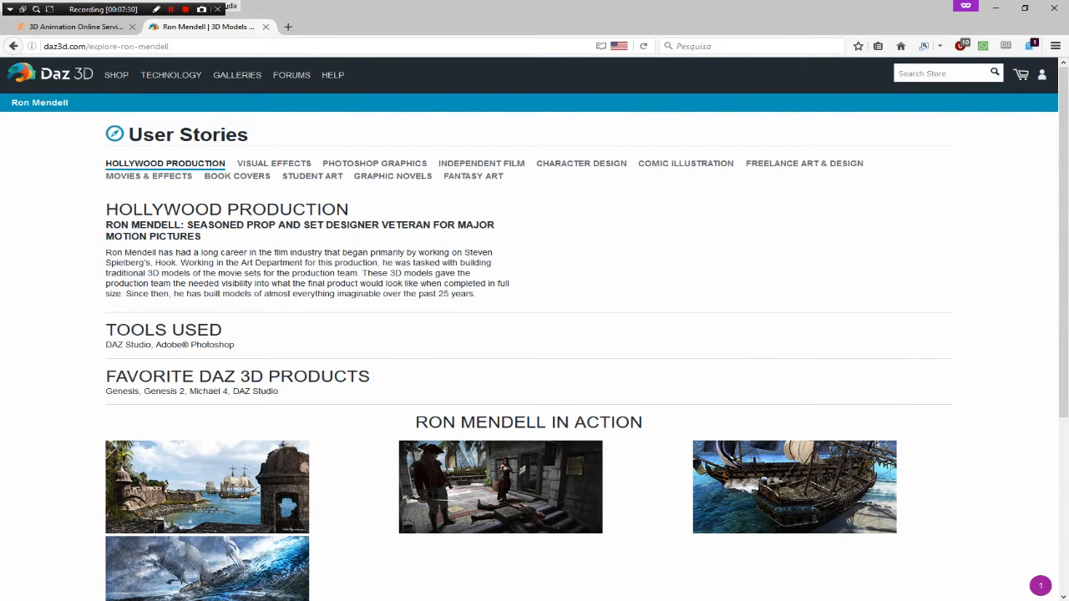
key("alt+Left")
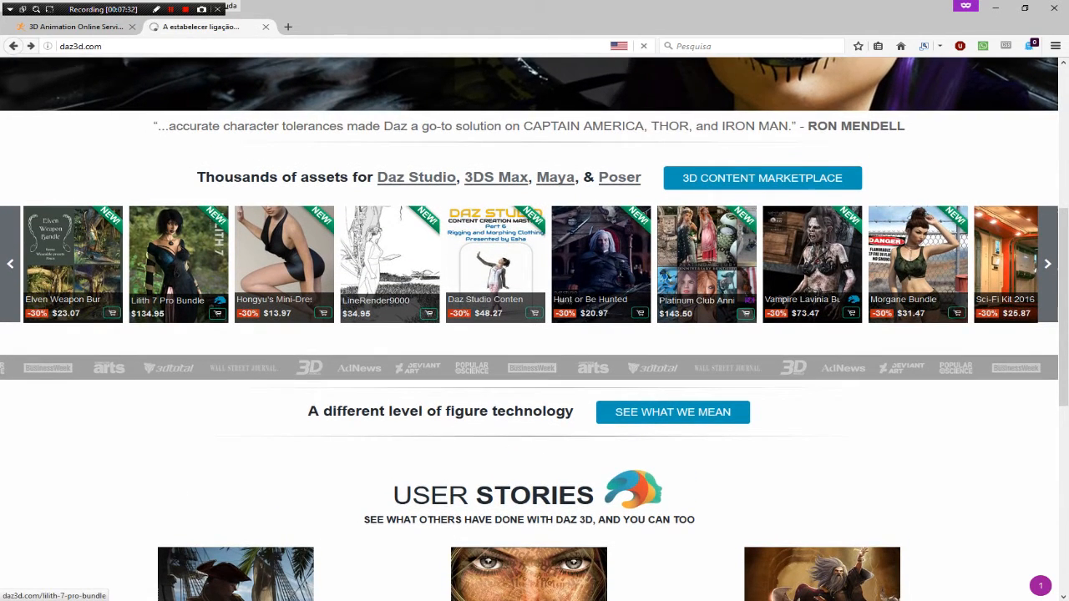
left_click(178, 263)
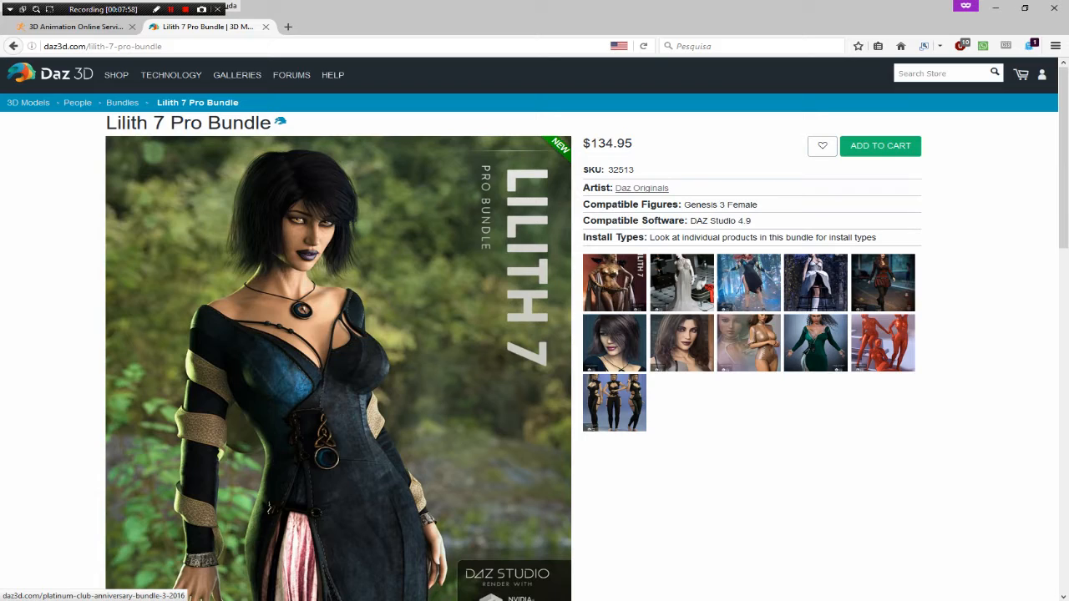
Examine the Lilith 7 Pro Bundle's images and details, and highlight its compatible software entry.
scroll(534, 334, "down", 3)
scroll(535, 334, "up", 2)
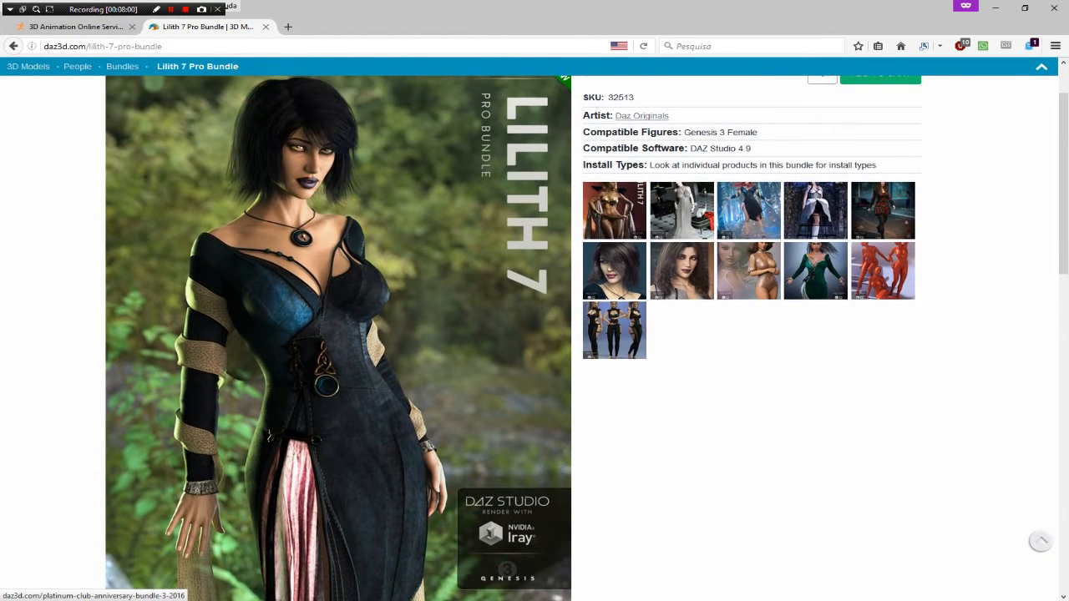
scroll(534, 334, "up", 2)
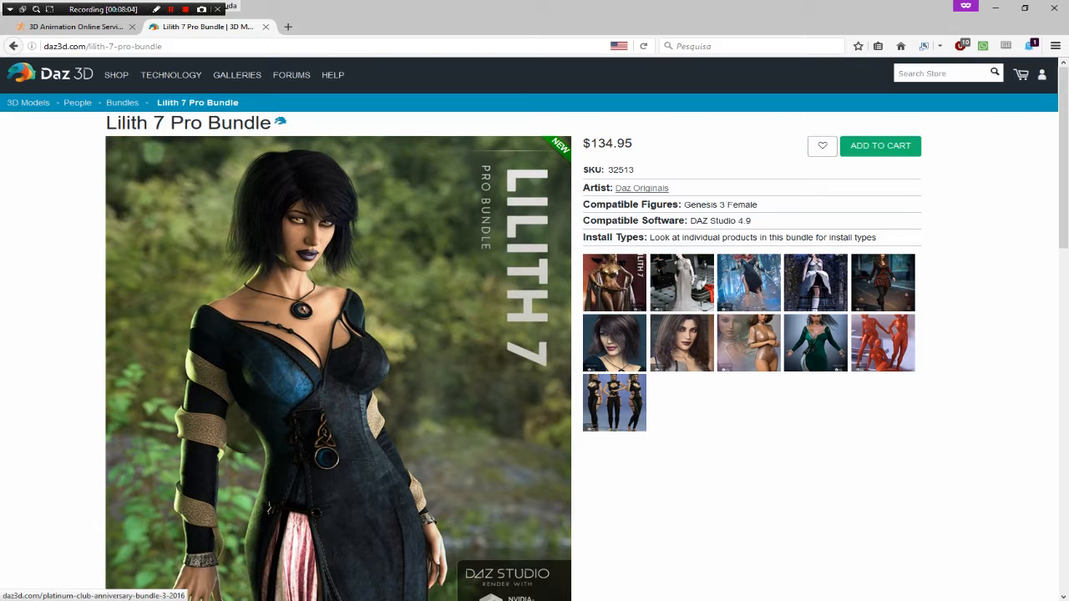
scroll(535, 334, "down", 1)
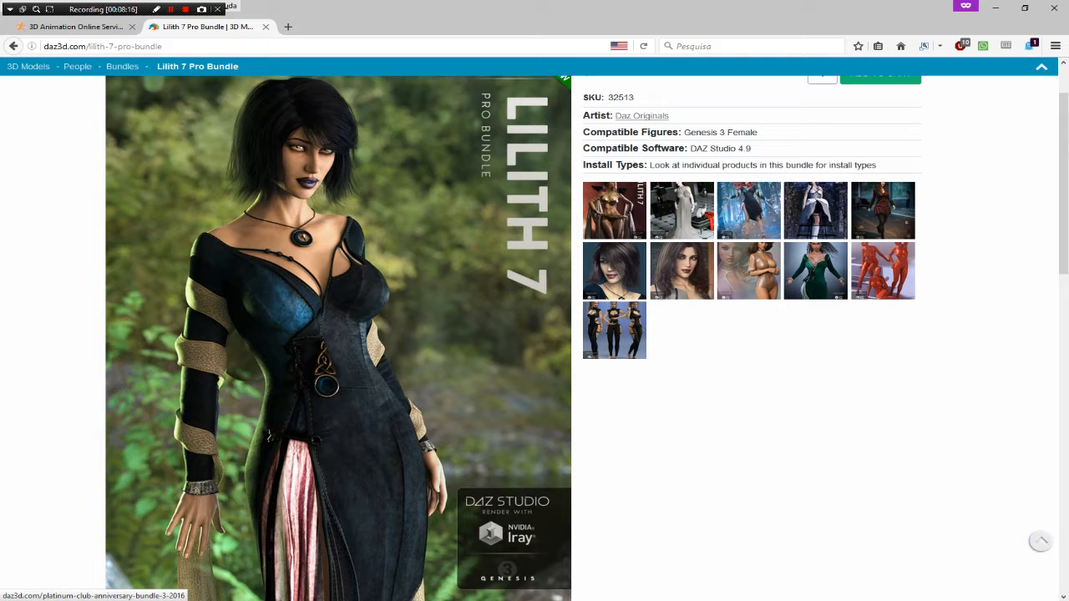
scroll(535, 338, "up", 1)
scroll(534, 338, "down", 1)
scroll(535, 334, "up", 2)
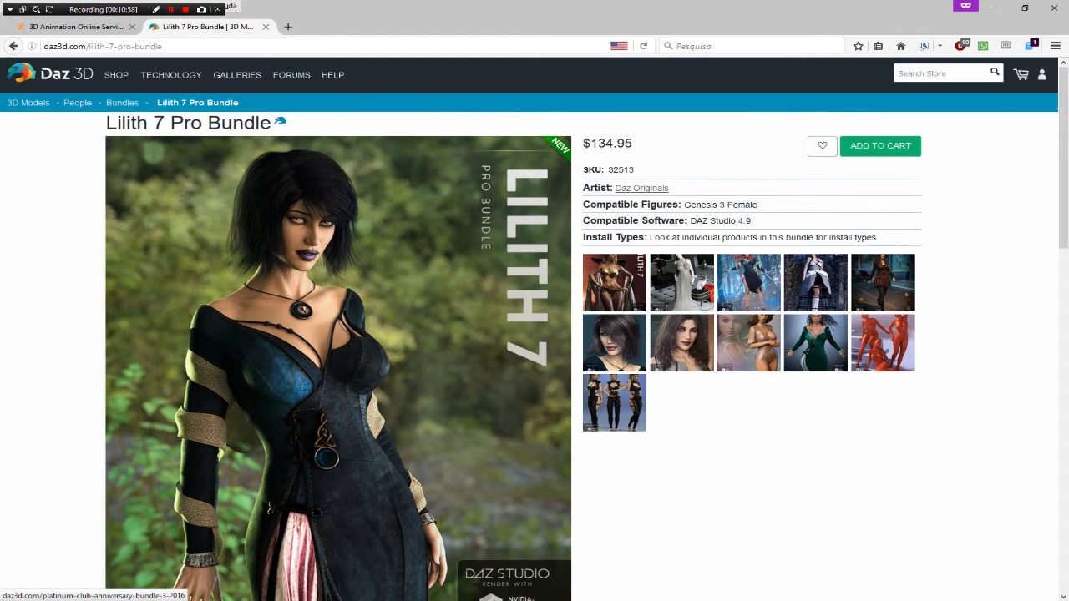
left_click_drag(753, 221, 688, 222)
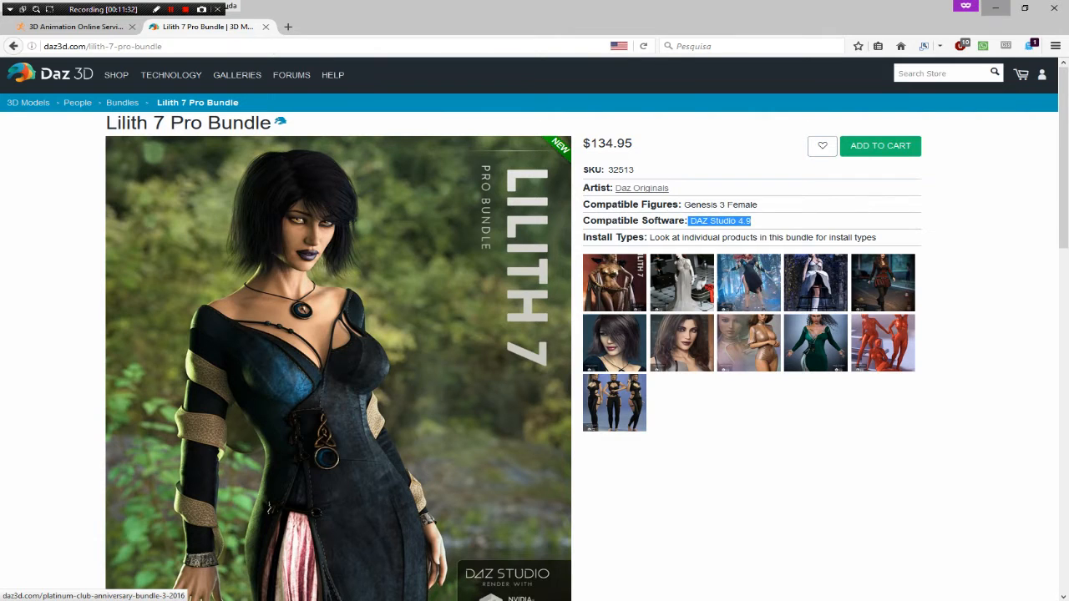
Switch to the clothing tool and load the graphical mesh Regency_Coat_e.FBX from the _Clothing folder.
left_click(995, 7)
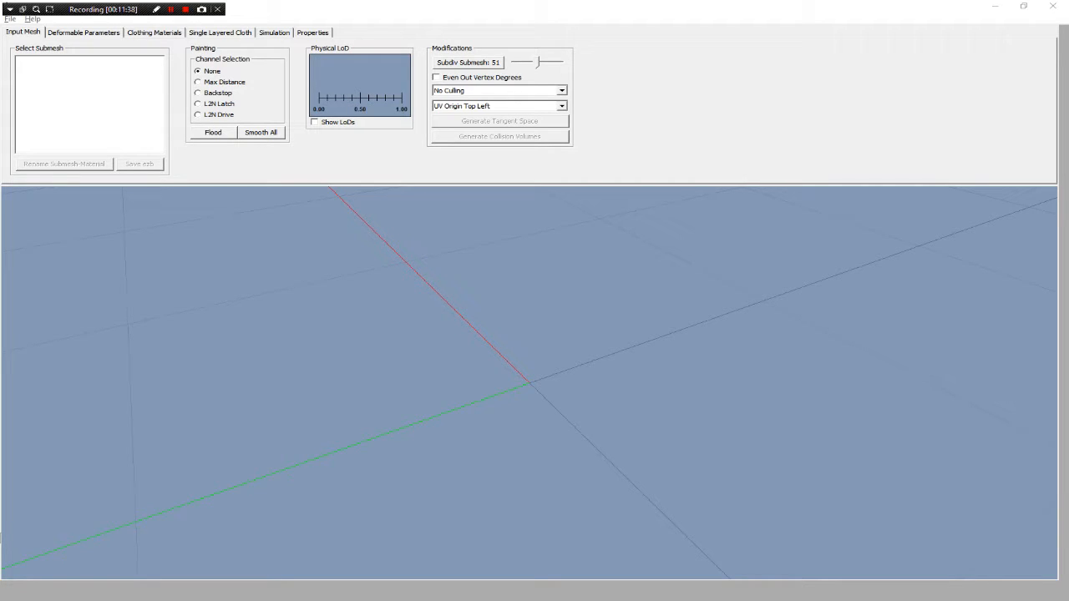
left_click(10, 19)
mouse_move(32, 19)
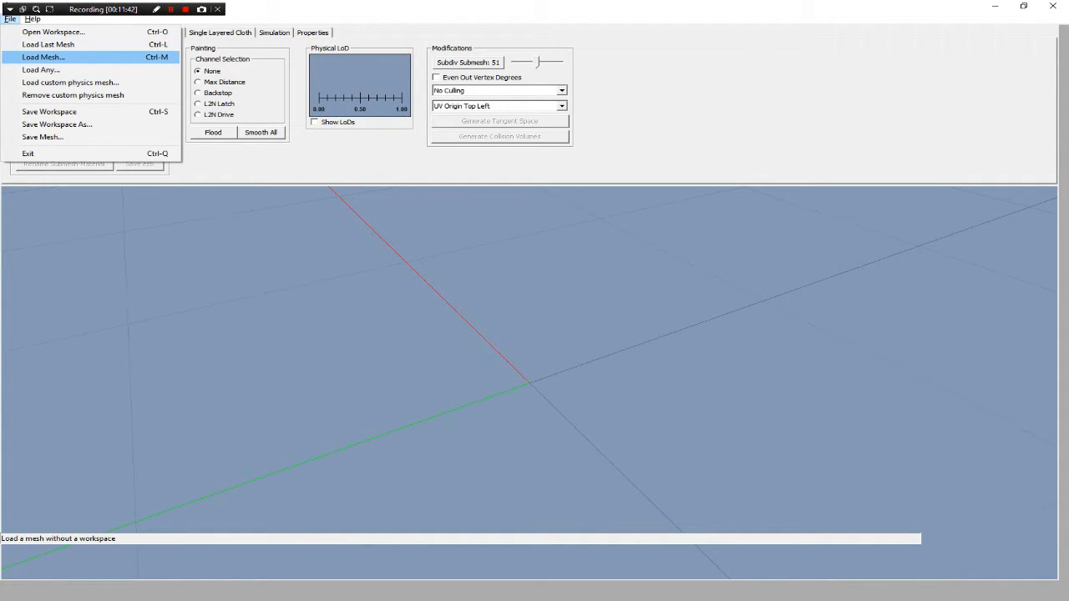
left_click(44, 57)
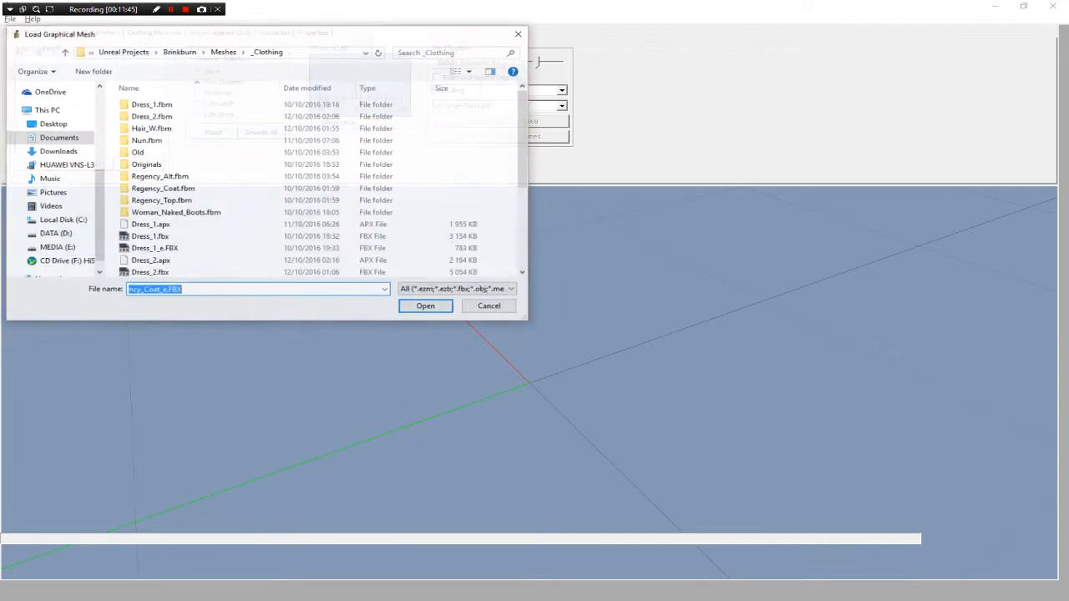
scroll(200, 234, "down", 3)
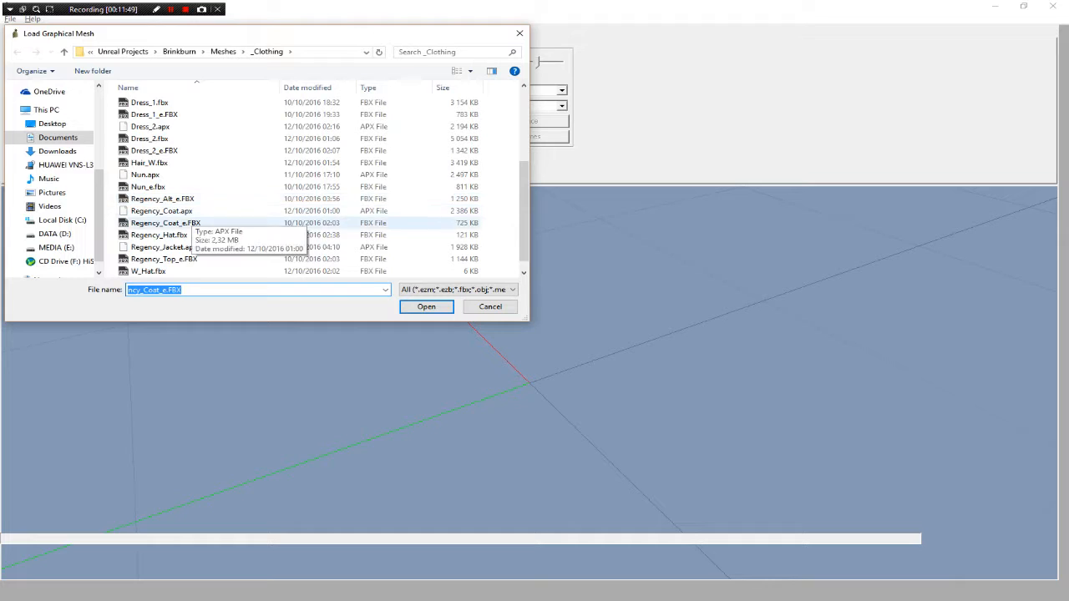
double_click(165, 223)
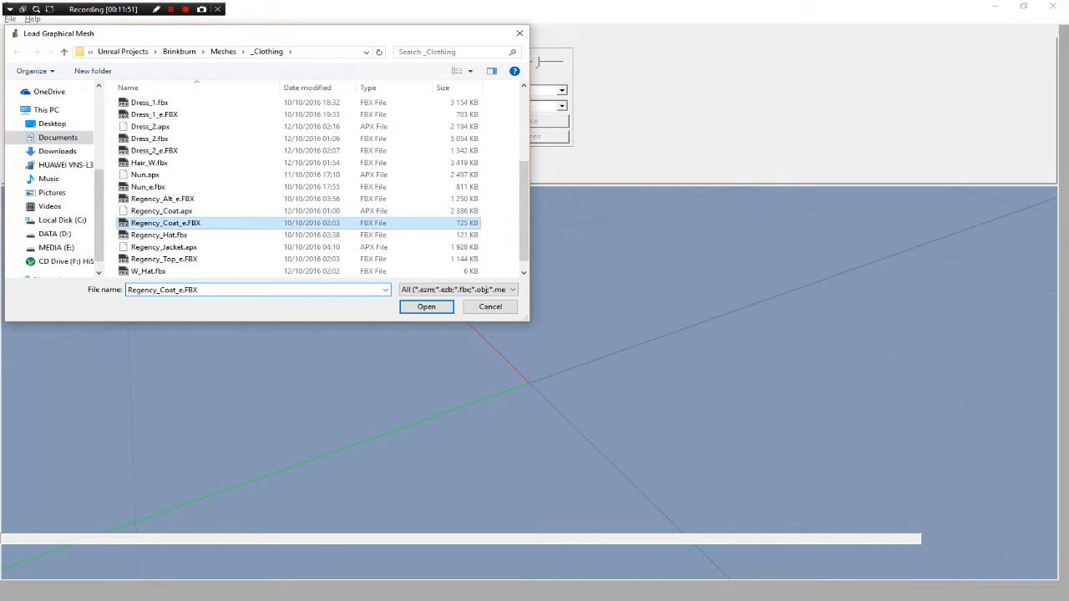
Examine the loaded coat character from the front and review its full list of submeshes.
left_click_drag(634, 367, 455, 322)
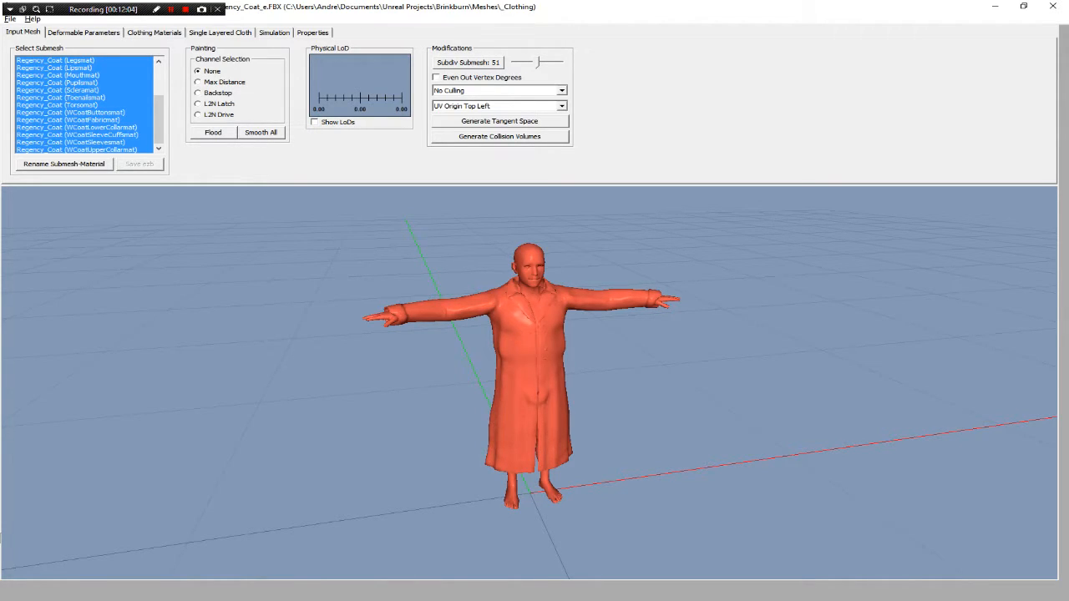
scroll(83, 105, "up", 3)
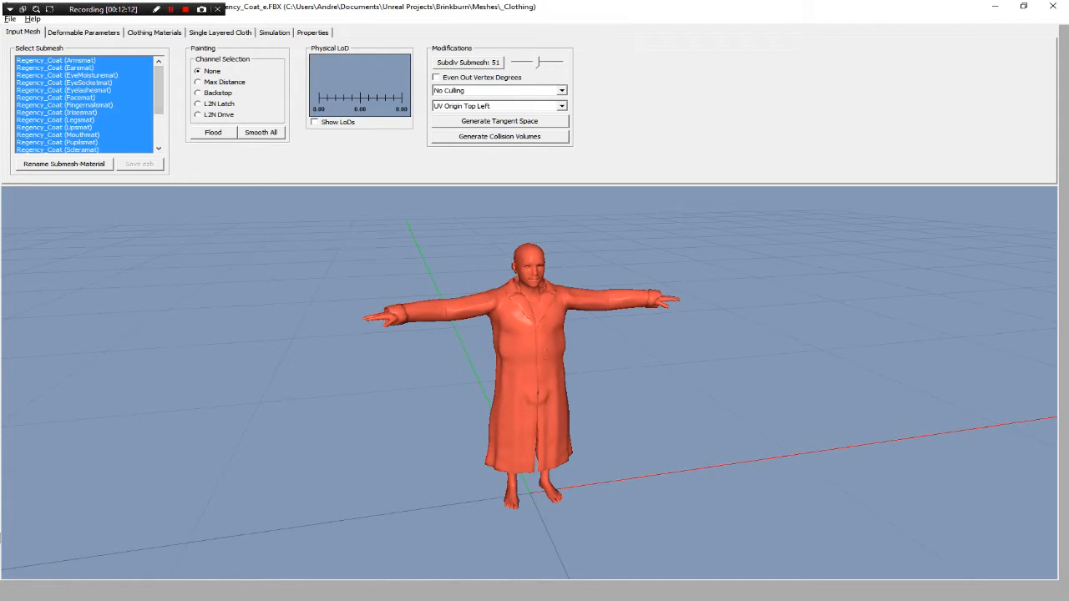
scroll(83, 104, "down", 3)
scroll(84, 105, "up", 3)
scroll(83, 105, "down", 3)
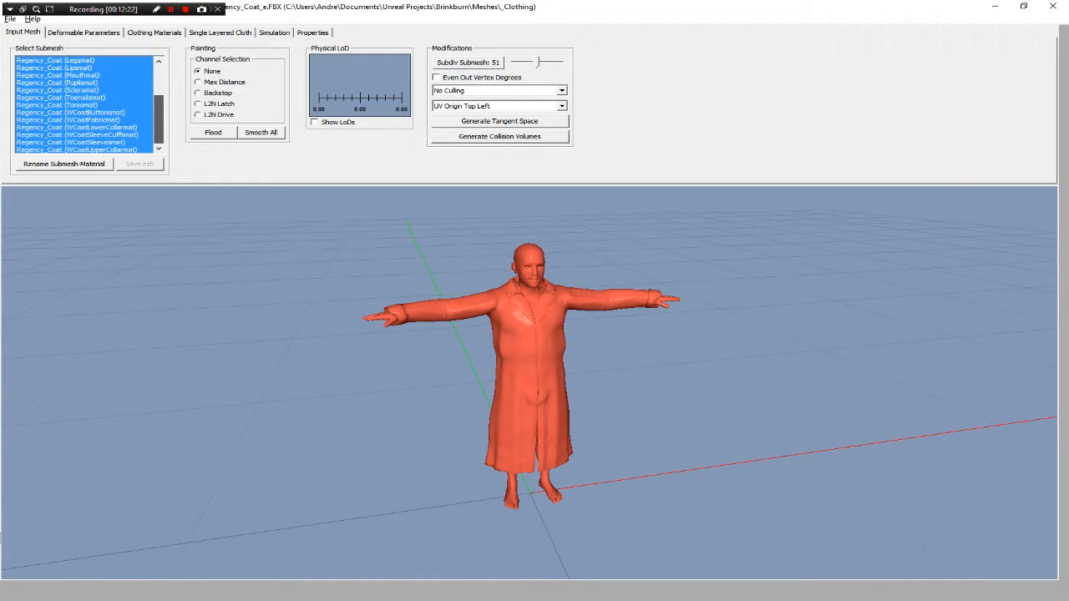
scroll(84, 105, "up", 3)
scroll(83, 104, "down", 3)
scroll(84, 104, "up", 3)
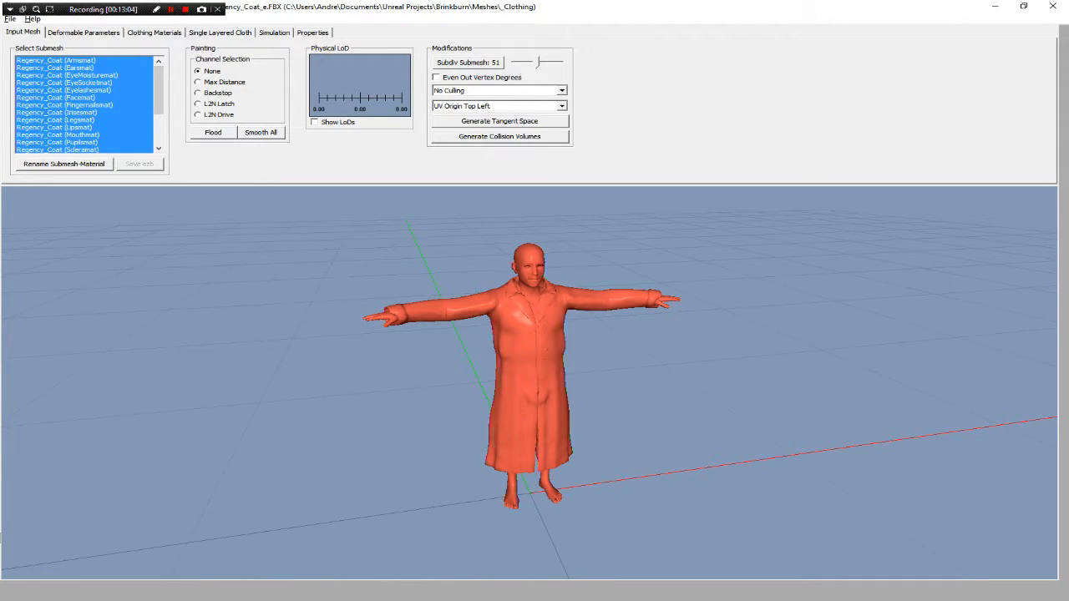
Deselect all submeshes and select only Regency_Coat (WCoatFabricmat).
right_click(81, 97)
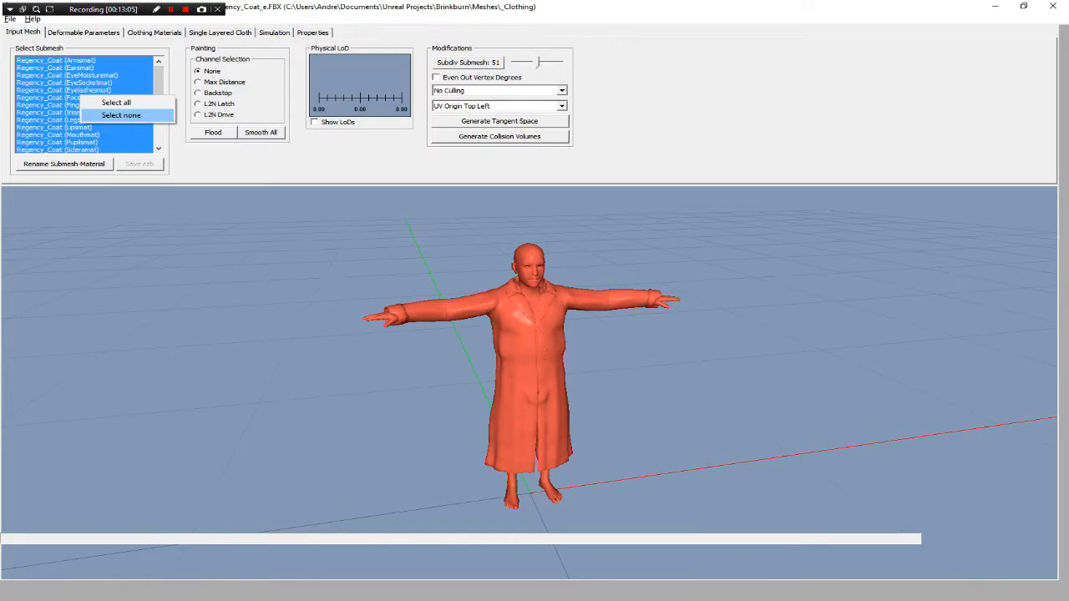
left_click(121, 114)
scroll(84, 104, "down", 3)
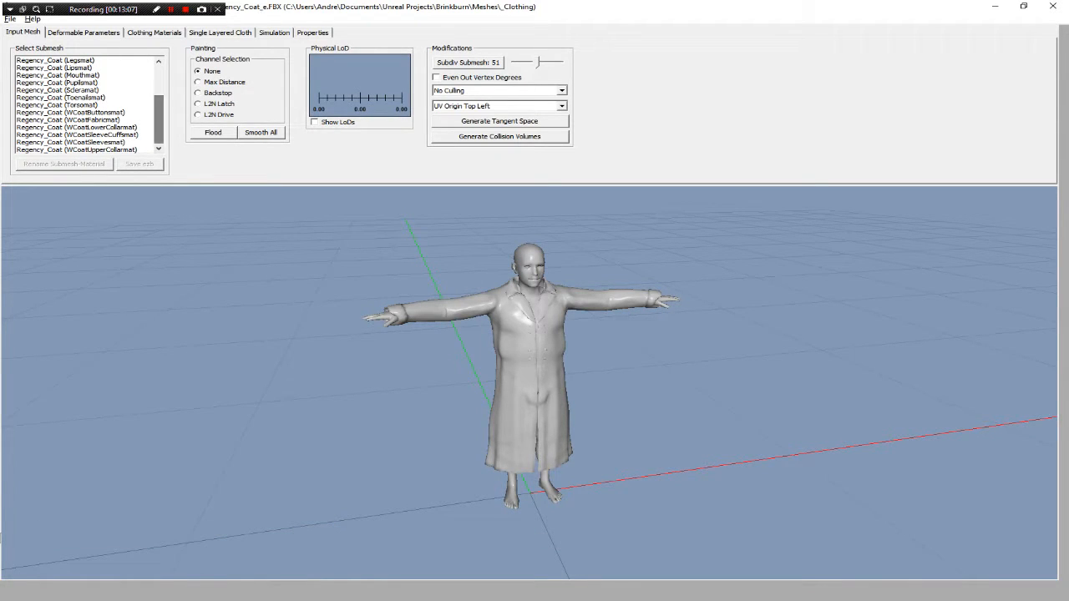
left_click(84, 120)
Generate the tangent space with the coat fabric submesh selected.
left_click_drag(530, 376, 560, 371)
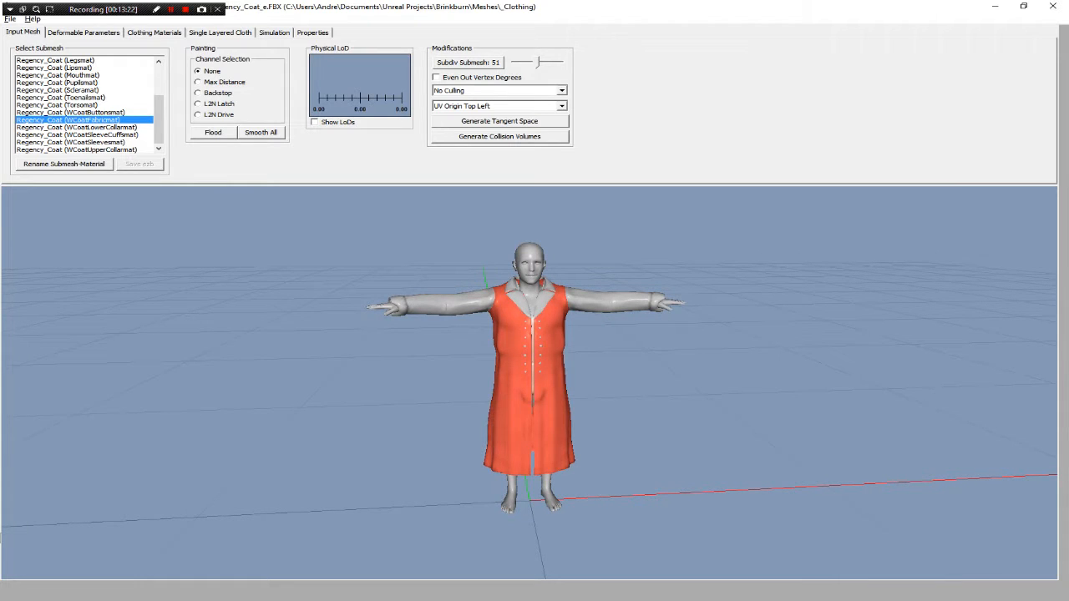
mouse_move(559, 371)
left_mouse_down()
mouse_move(539, 371)
mouse_move(557, 359)
left_mouse_up()
left_click(500, 122)
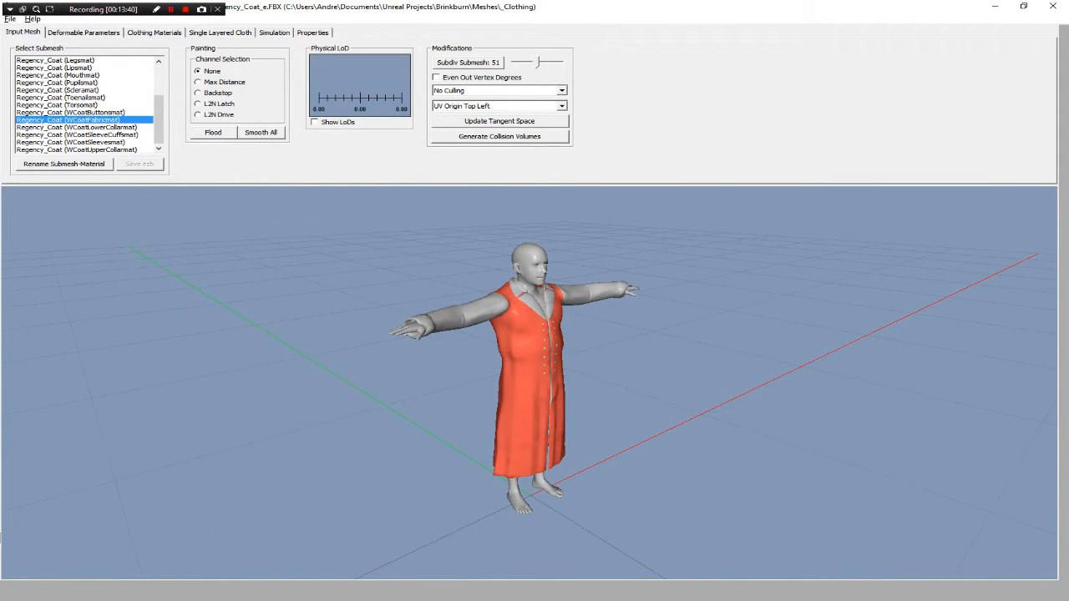
Turn the Z Axis up option off and on again to compare the model's orientation, and return to the input mesh settings.
left_click(312, 31)
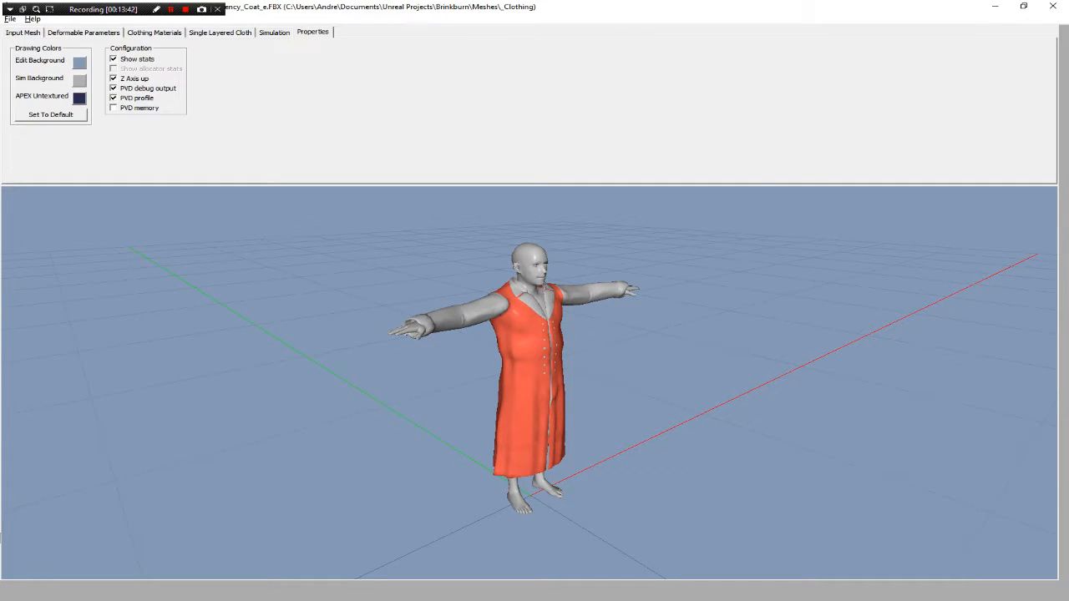
left_click(114, 79)
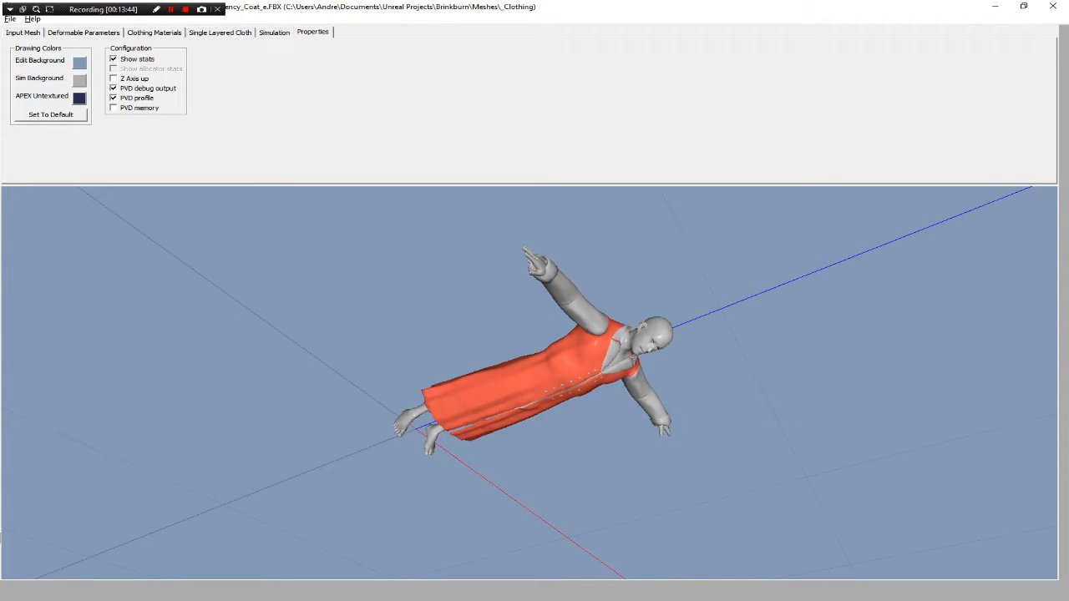
left_click(113, 79)
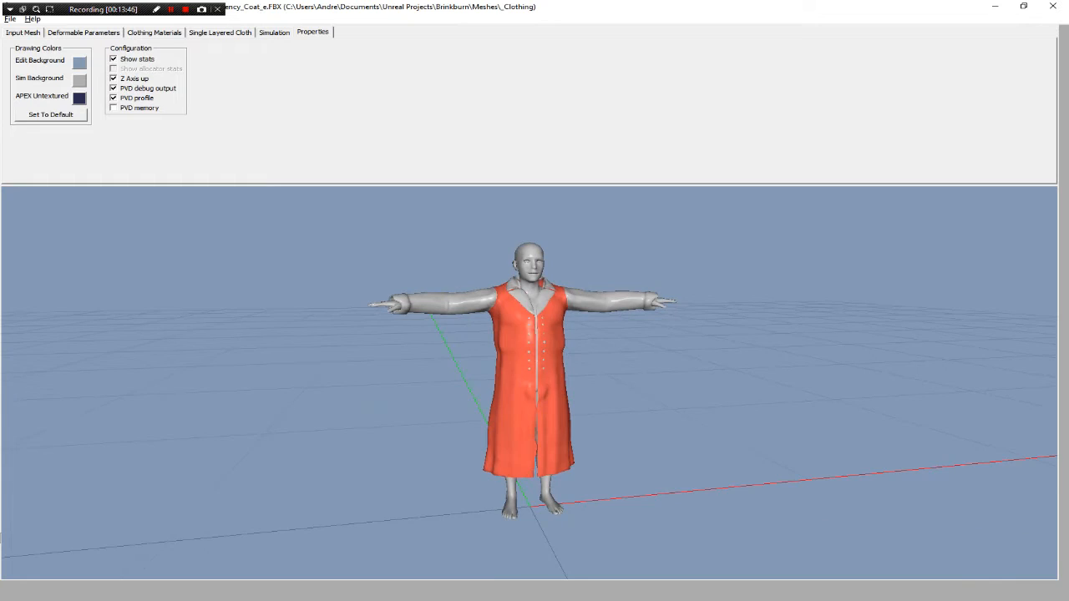
left_click(22, 33)
left_click_drag(530, 382, 606, 390)
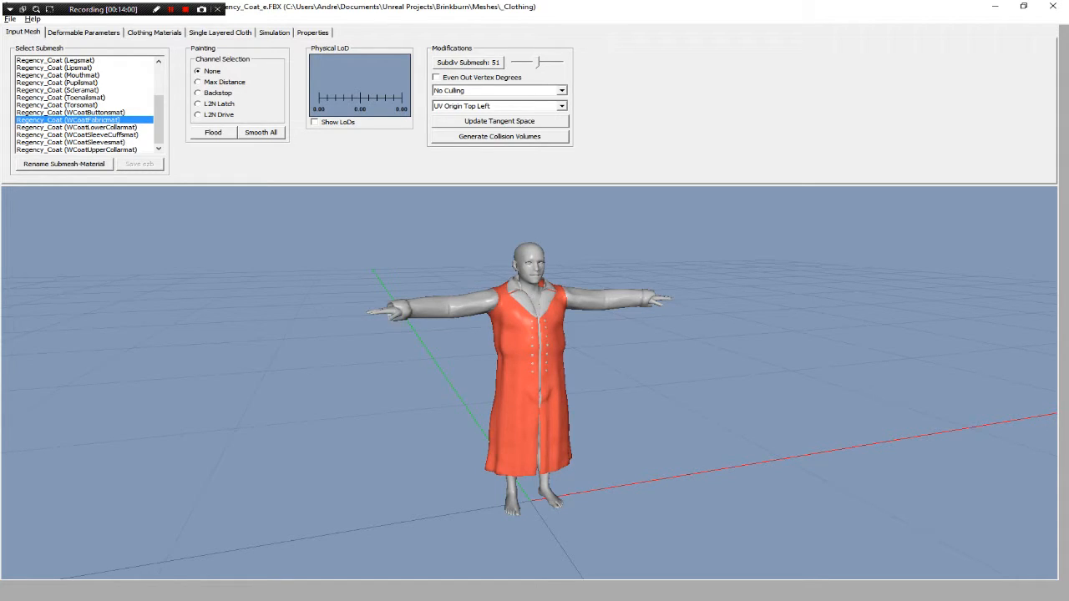
left_click_drag(585, 376, 957, 362, "alt")
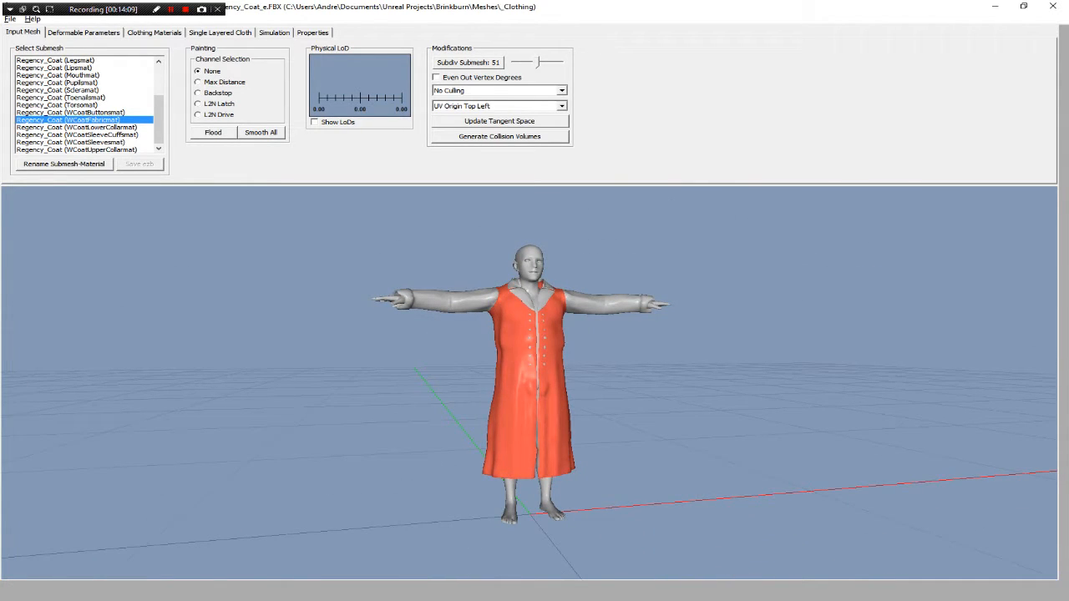
Open collision volume generation and place its window beside the character so the model and all dialog options stay visible.
left_click(499, 137)
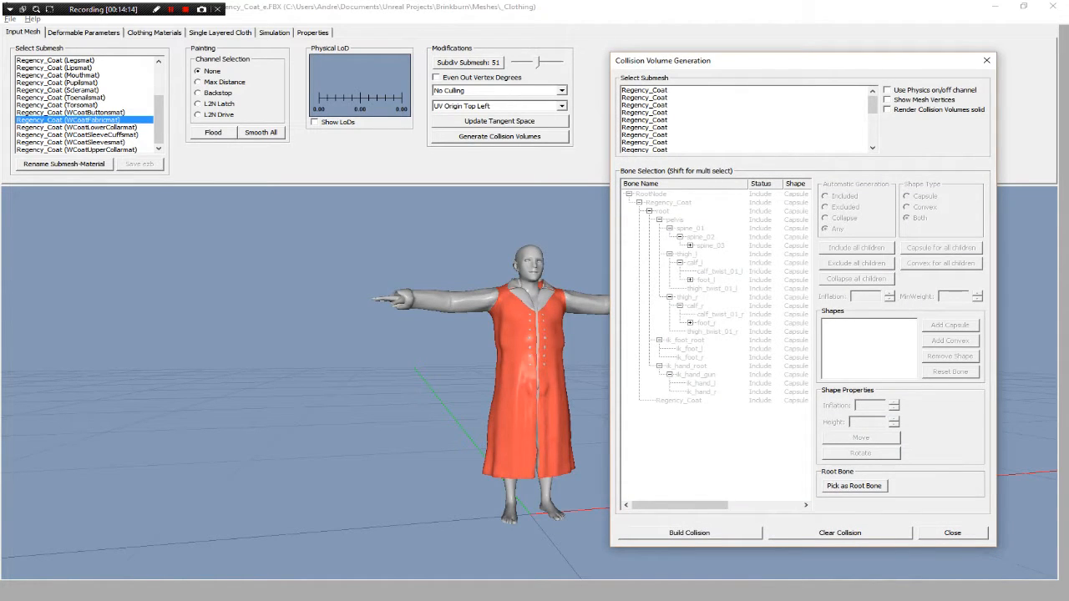
left_click_drag(706, 62, 837, 56)
mouse_move(618, 351)
left_mouse_down("alt")
mouse_move(697, 336)
mouse_move(620, 361)
mouse_move(711, 358)
mouse_move(628, 363)
mouse_move(640, 344)
mouse_move(578, 344)
mouse_move(715, 341)
mouse_move(624, 353)
mouse_move(723, 356)
mouse_move(611, 356)
left_mouse_up("alt")
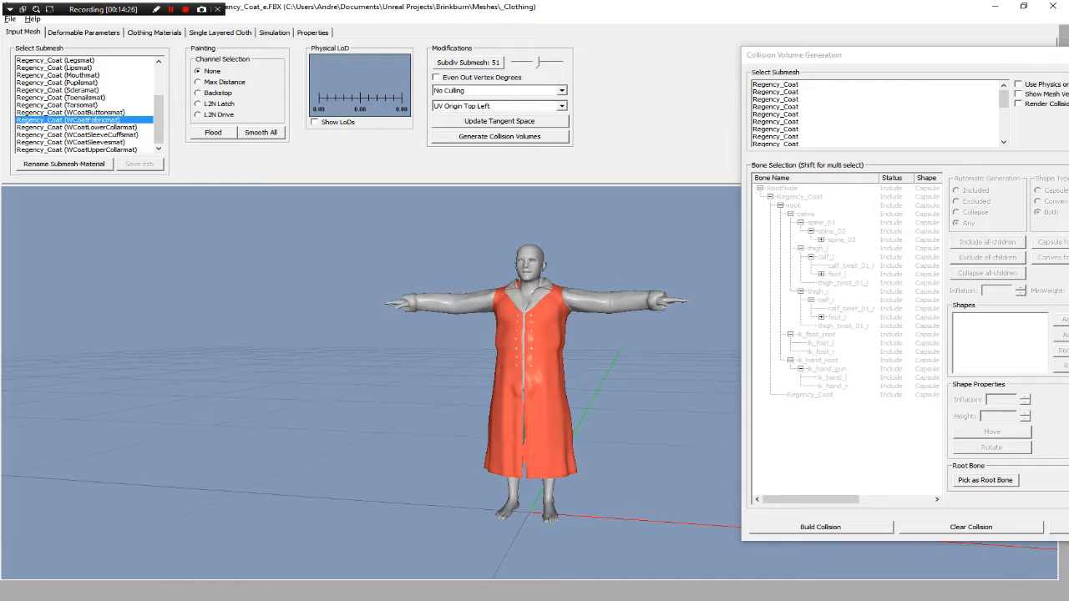
left_click_drag(815, 60, 781, 50)
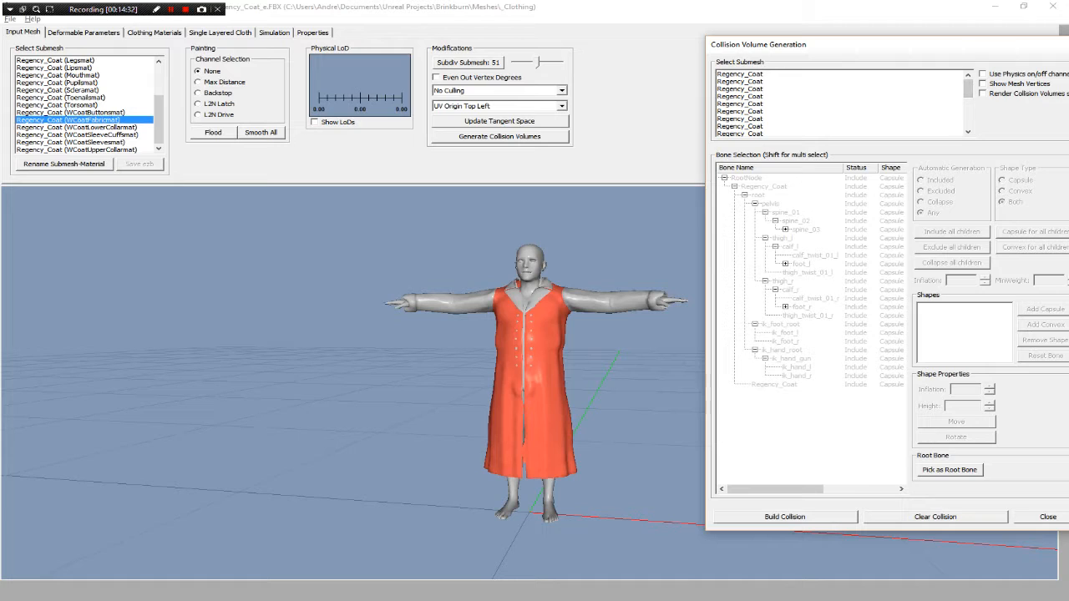
left_click_drag(796, 49, 741, 46)
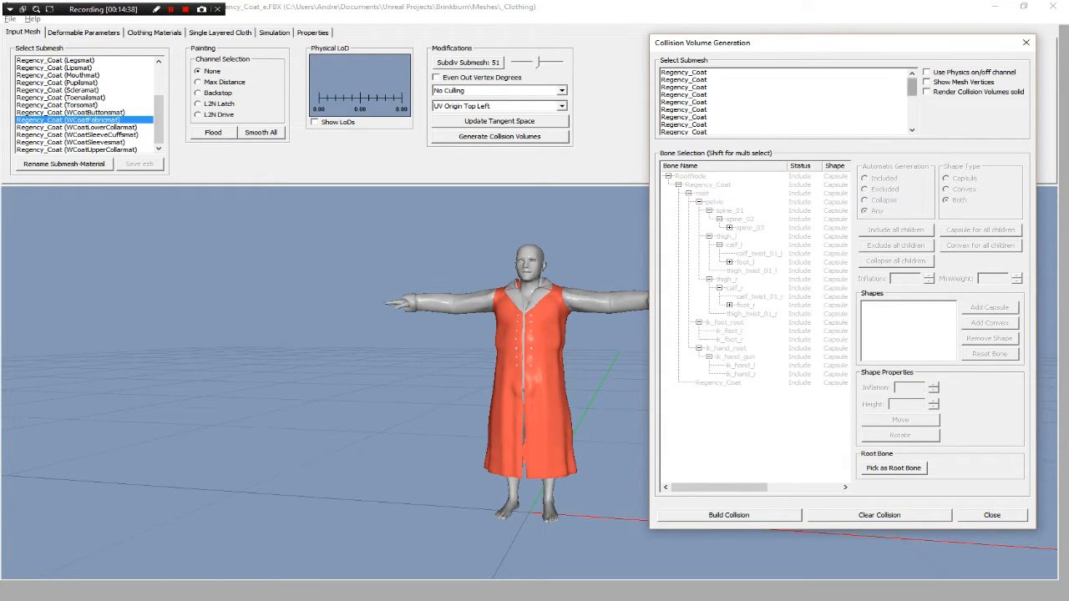
Select only the torso and legs submeshes as the source for the generated collision volumes.
left_click_drag(912, 86, 912, 117)
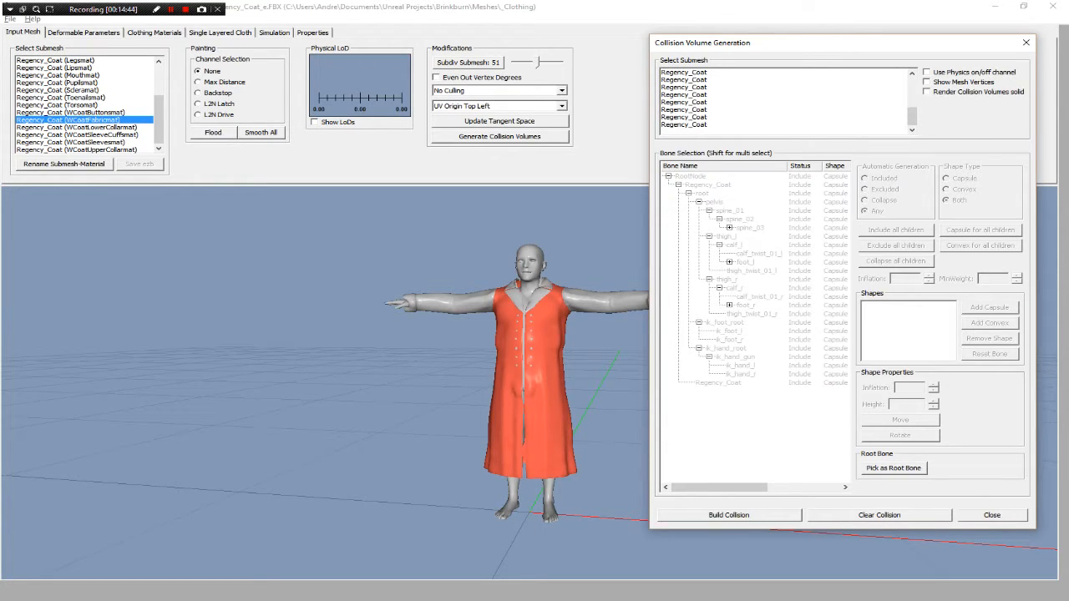
left_click(685, 87)
left_click(685, 86)
left_click(685, 80)
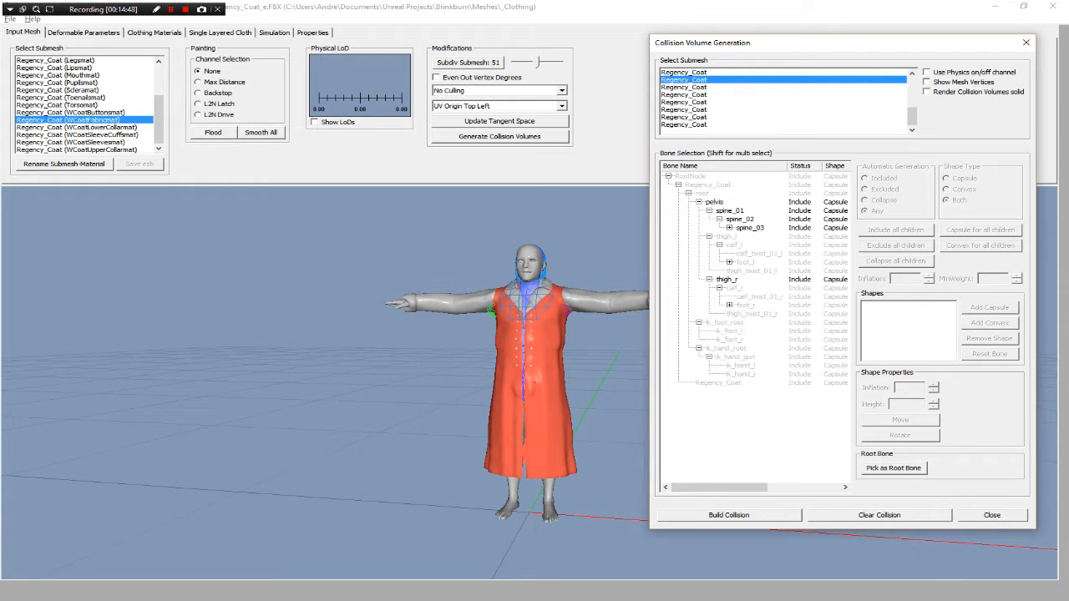
left_click(159, 120)
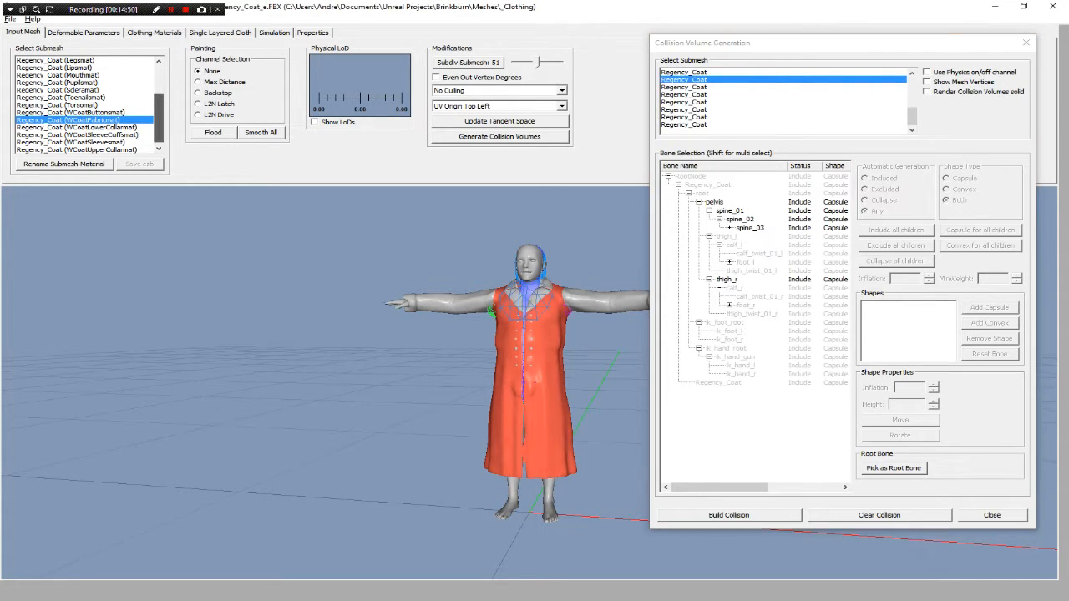
scroll(783, 102, "up", 2)
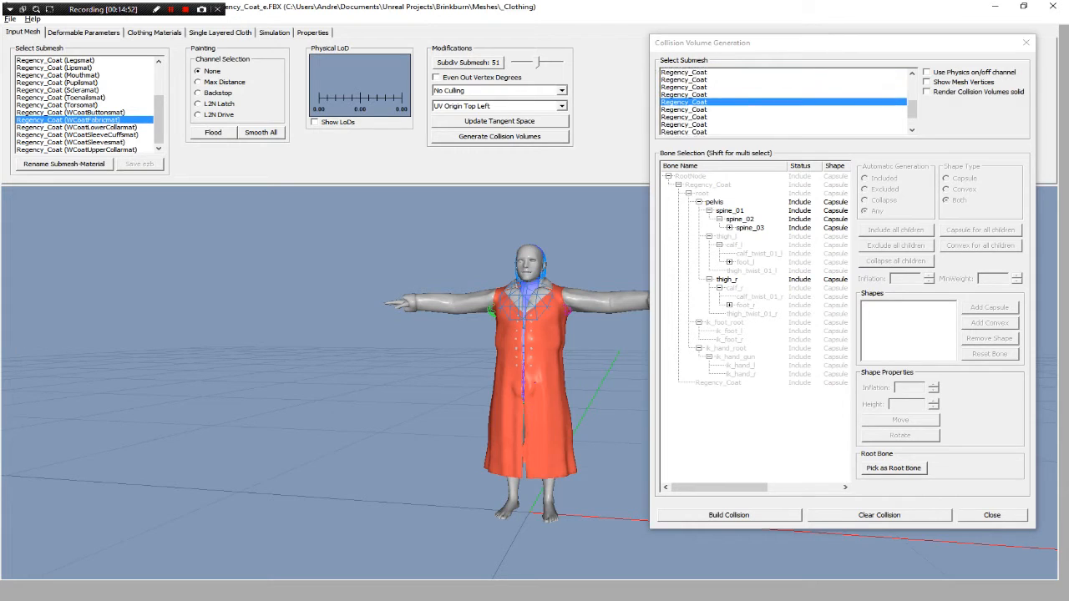
left_click(684, 125)
left_click(685, 72)
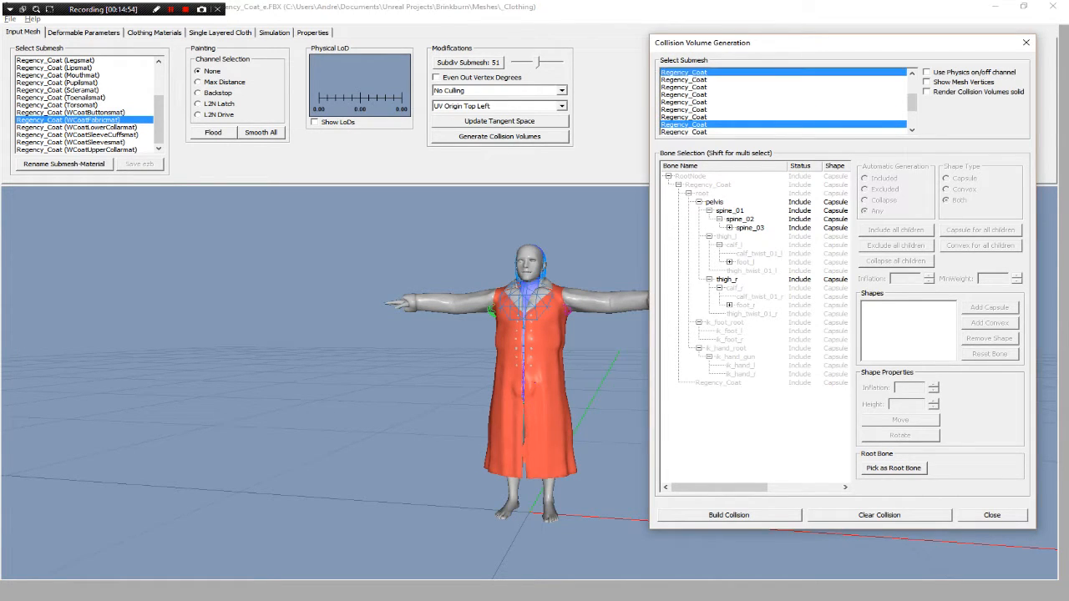
left_click(685, 80)
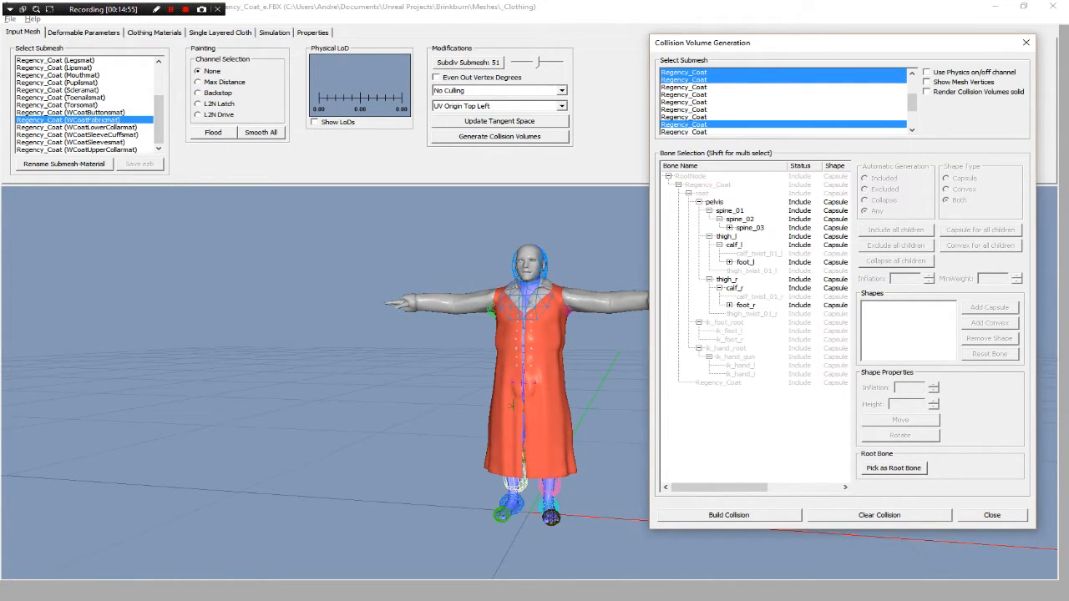
left_click(685, 73)
Examine the generated collision volumes on the torso, legs and feet from several angles, including from below the coat.
left_click_drag(434, 368, 631, 403, "alt")
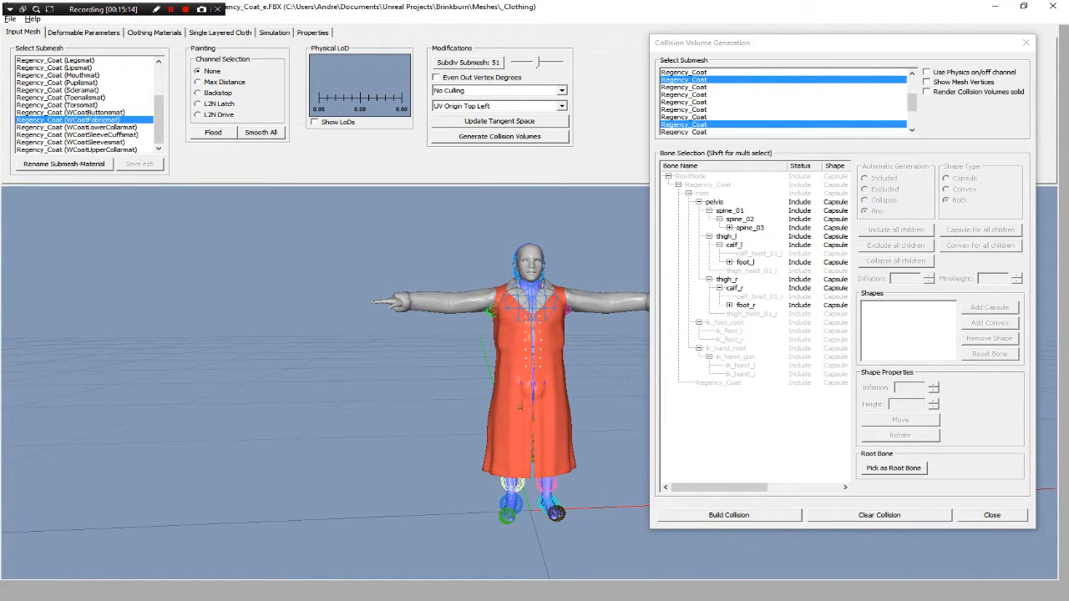
mouse_move(535, 401)
left_mouse_down("alt")
mouse_move(472, 399)
mouse_move(539, 390)
mouse_move(622, 410)
mouse_move(560, 412)
mouse_move(535, 391)
mouse_move(481, 386)
mouse_move(497, 404)
mouse_move(551, 411)
mouse_move(531, 398)
mouse_move(543, 410)
mouse_move(530, 396)
mouse_move(538, 391)
left_mouse_up("alt")
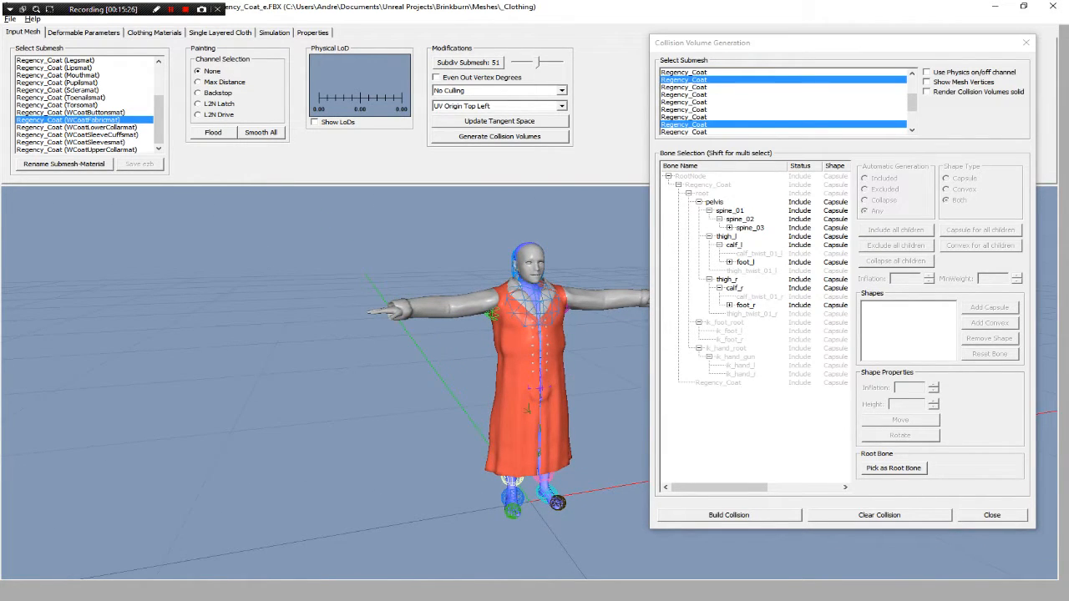
left_click_drag(539, 392, 66, 395, "alt")
left_click_drag(334, 394, 288, 375, "alt")
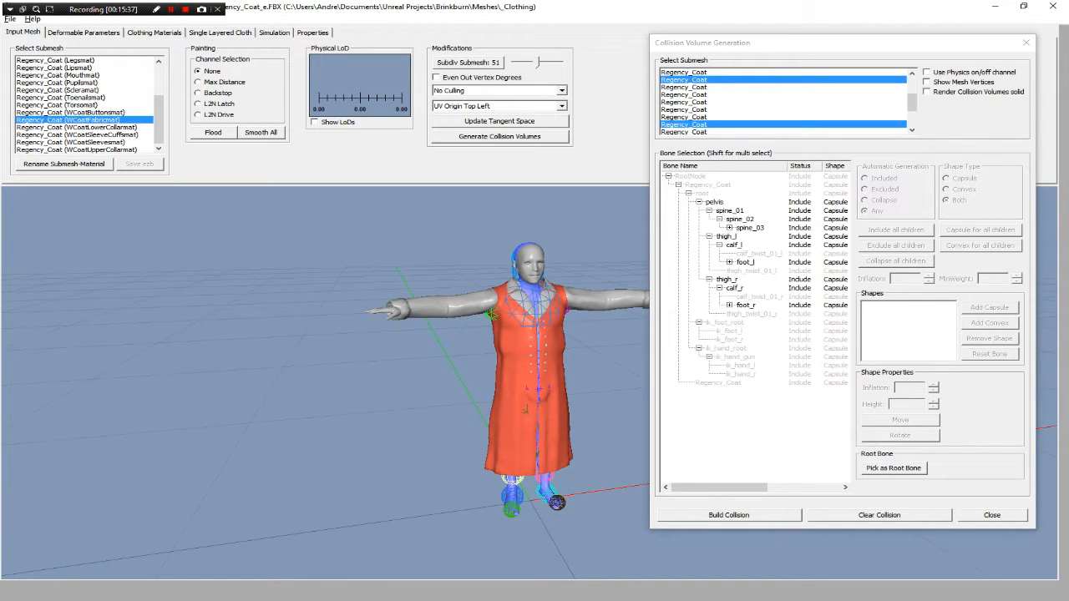
left_click_drag(288, 374, 257, 368, "alt")
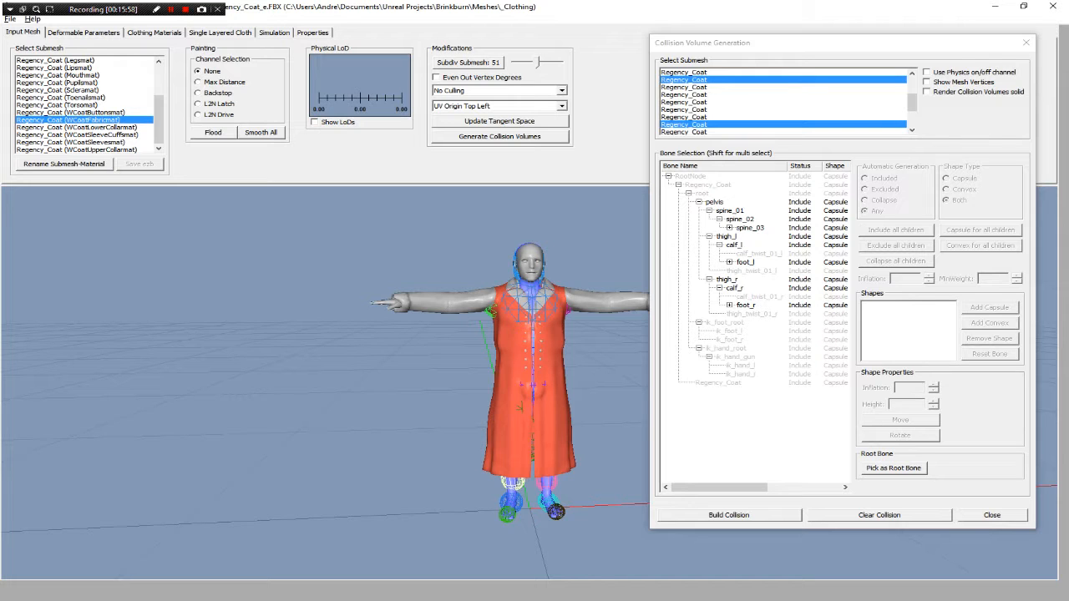
mouse_move(257, 368)
left_mouse_down("alt")
mouse_move(194, 369)
mouse_move(284, 371)
mouse_move(254, 370)
left_mouse_up("alt")
left_click_drag(748, 46, 827, 45)
mouse_move(409, 351)
left_mouse_down("alt")
mouse_move(406, 331)
mouse_move(469, 333)
mouse_move(391, 344)
mouse_move(408, 340)
mouse_move(412, 321)
mouse_move(444, 318)
mouse_move(439, 354)
mouse_move(404, 359)
mouse_move(416, 344)
left_mouse_up("alt")
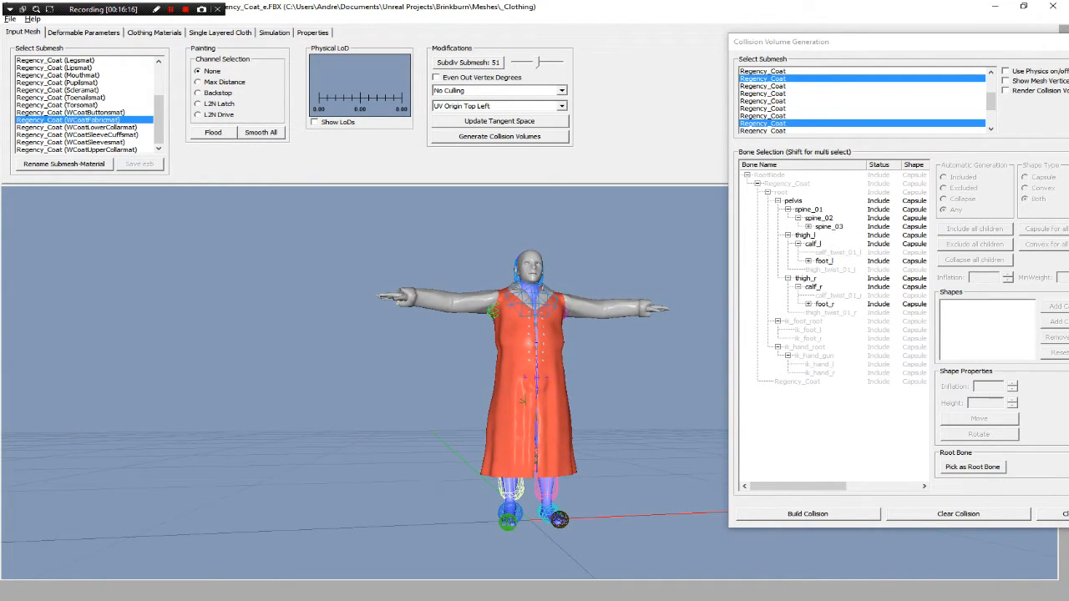
left_click_drag(416, 344, 589, 249, "alt")
scroll(423, 218, "up", 4)
scroll(416, 271, "down", 5)
scroll(417, 261, "up", 4)
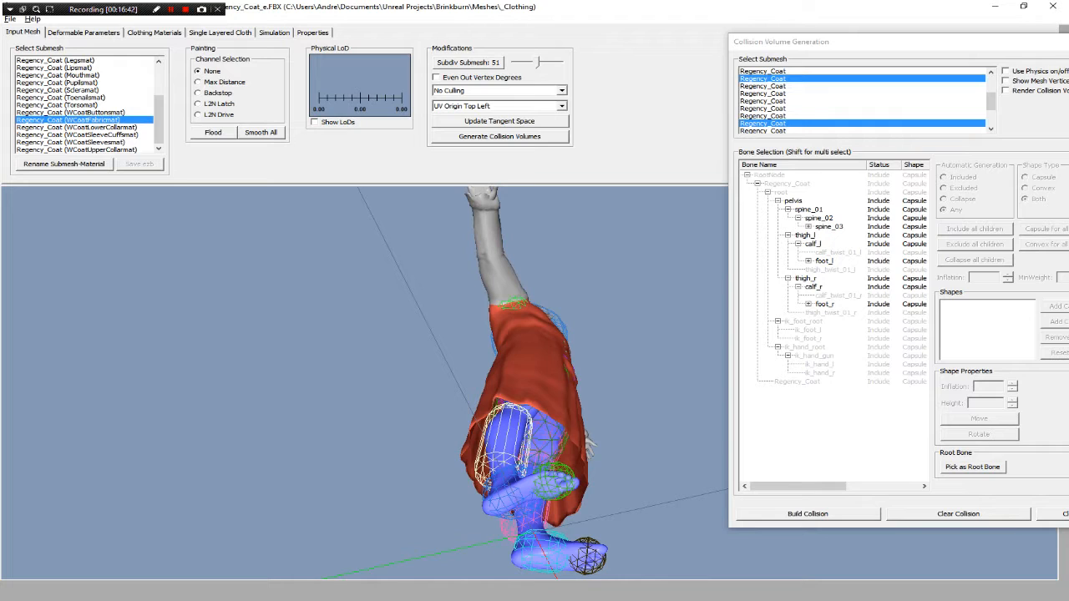
left_click_drag(588, 248, 539, 241, "alt")
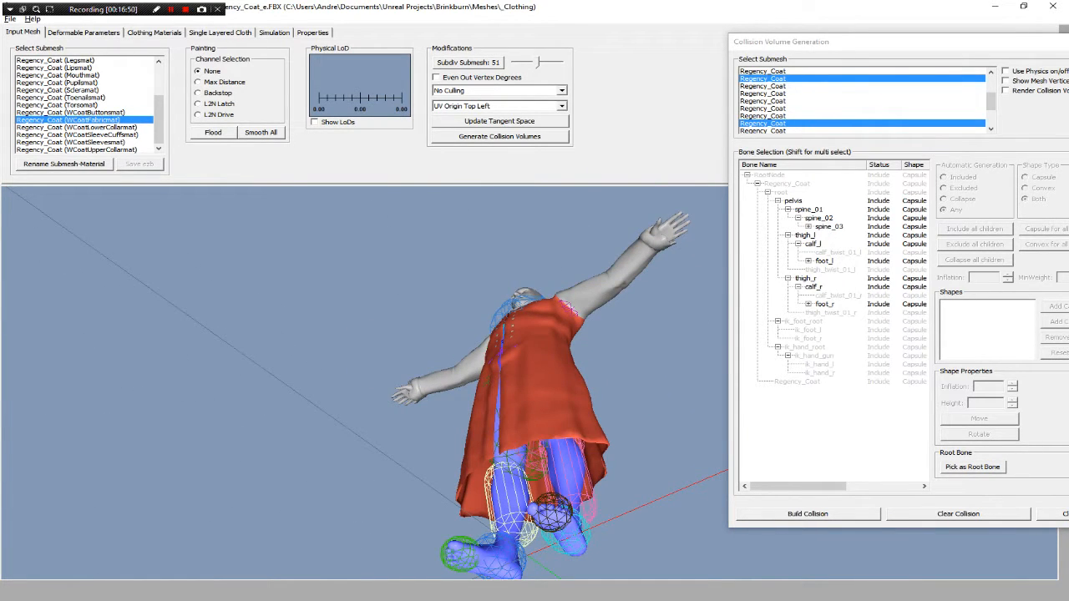
left_click_drag(364, 383, 408, 222)
left_click_drag(812, 41, 807, 22)
left_click_drag(401, 292, 405, 342)
scroll(362, 382, "down", 3)
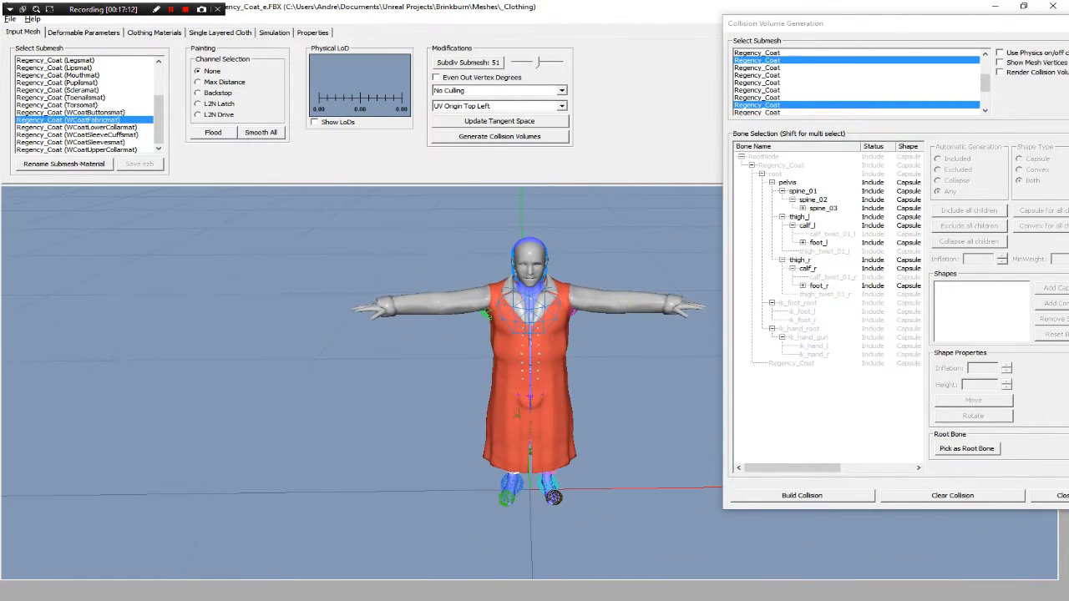
Find the right shoulder's collision volume among the children of spine_03 and remove the clavicle_r capsule.
left_click(823, 208)
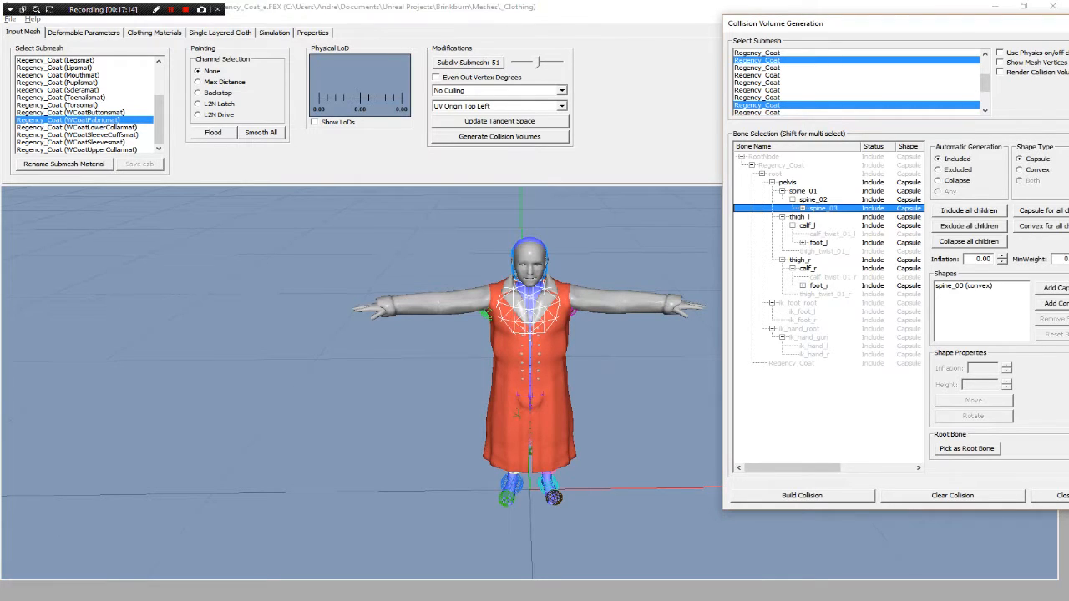
left_click(803, 208)
left_click(832, 217)
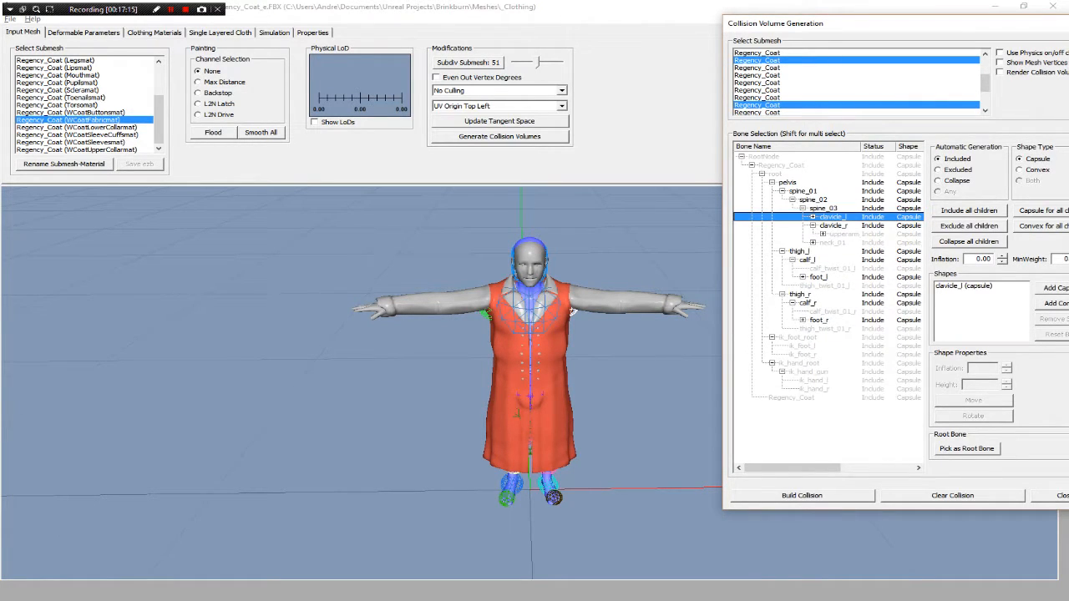
left_click(485, 314)
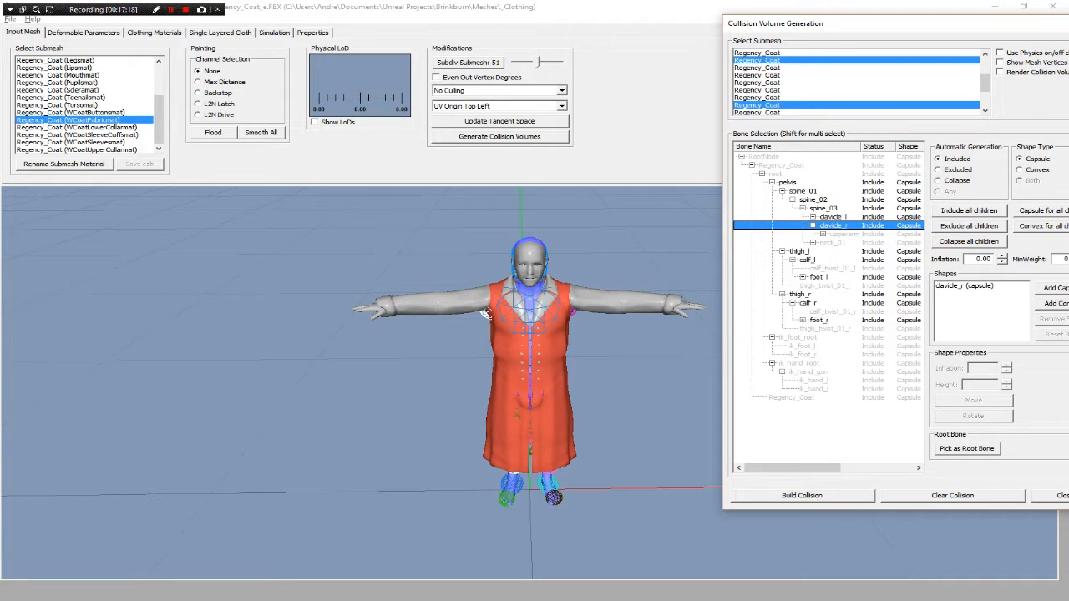
left_click(485, 314)
key("Right")
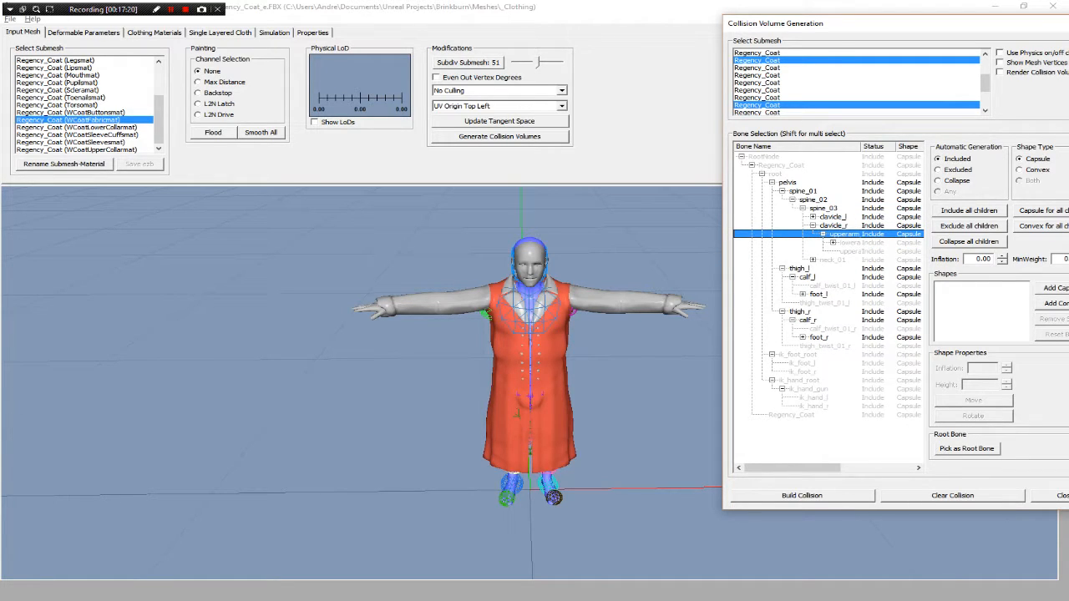
left_click(486, 314)
left_click(485, 314)
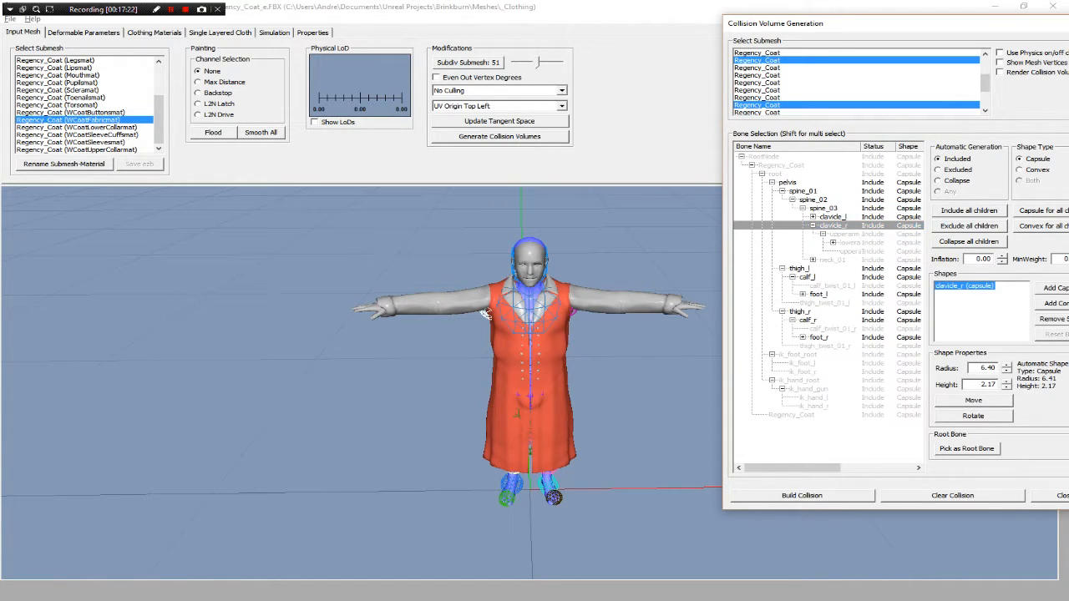
left_click_drag(486, 314, 486, 308)
left_click(486, 309)
left_click_drag(815, 23, 743, 13)
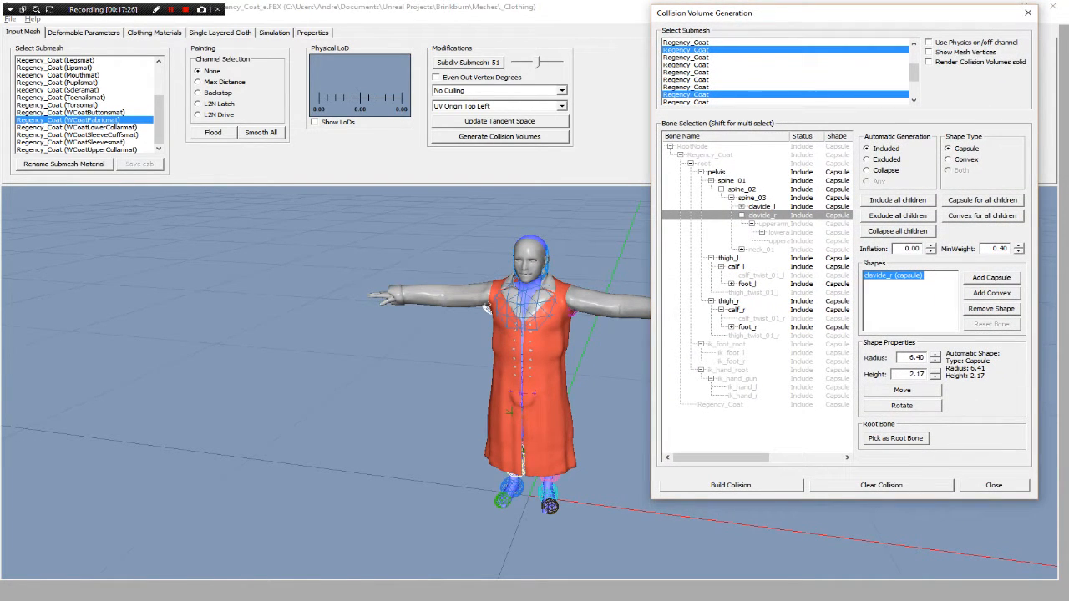
left_click(991, 308)
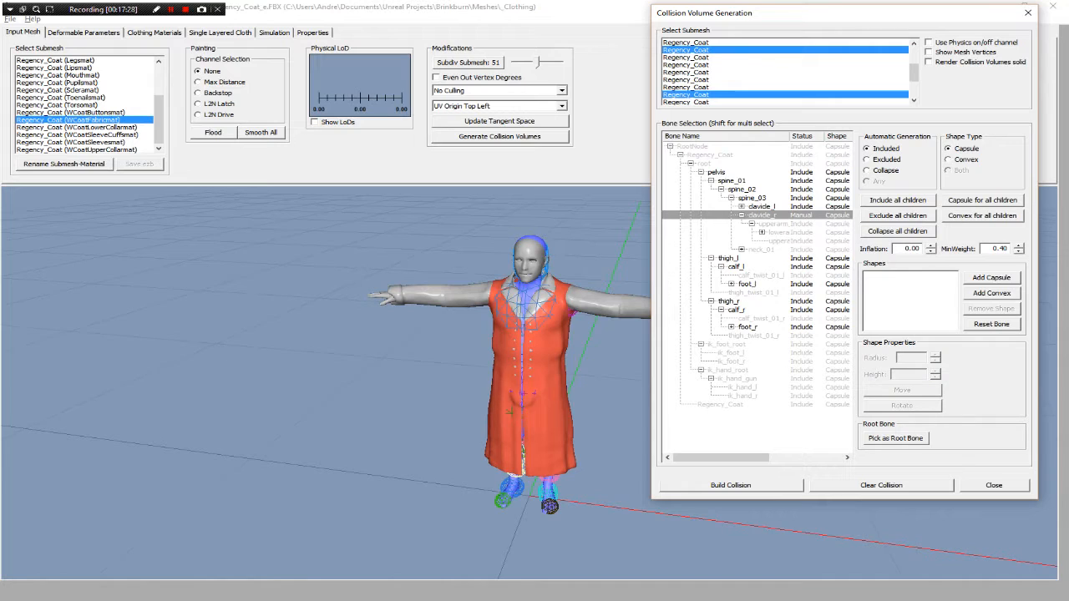
Remove the collision capsules from the upperarm_l and head bones.
left_click(741, 206)
left_click(772, 214)
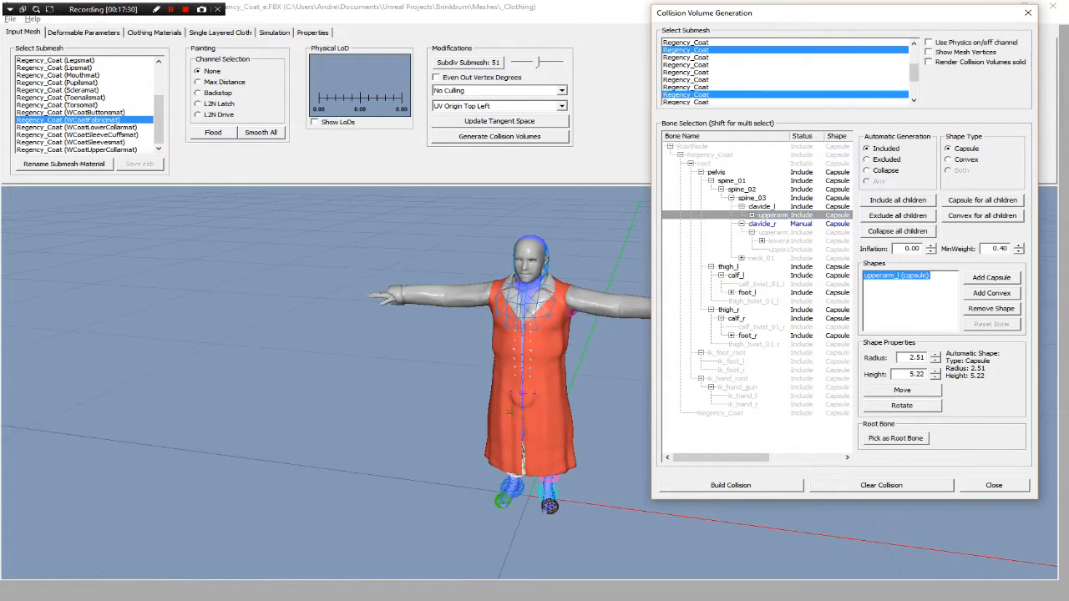
left_click(992, 309)
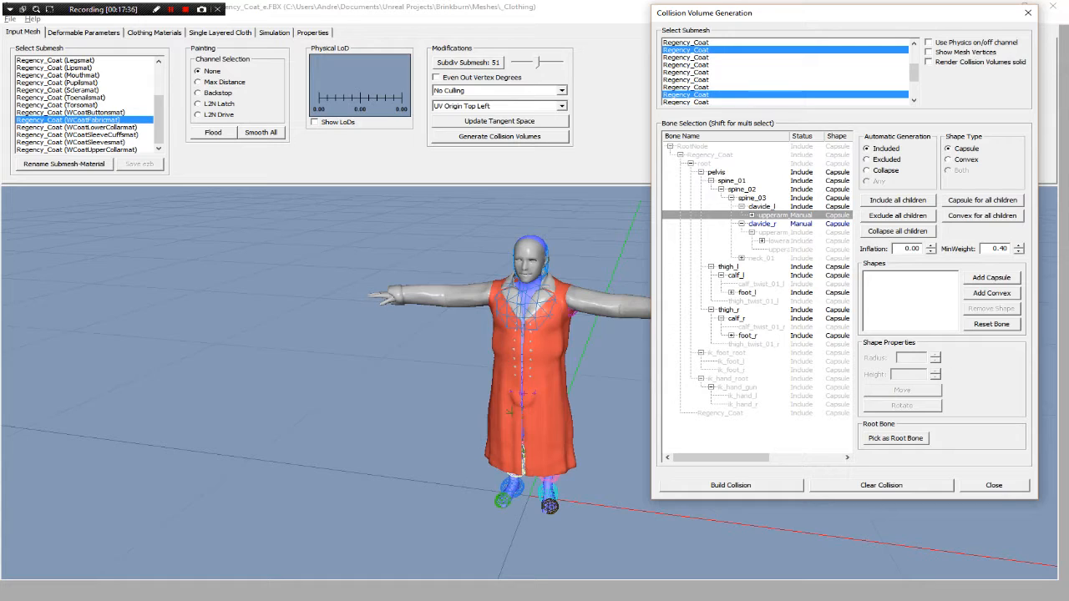
left_click(742, 258)
left_click(766, 266)
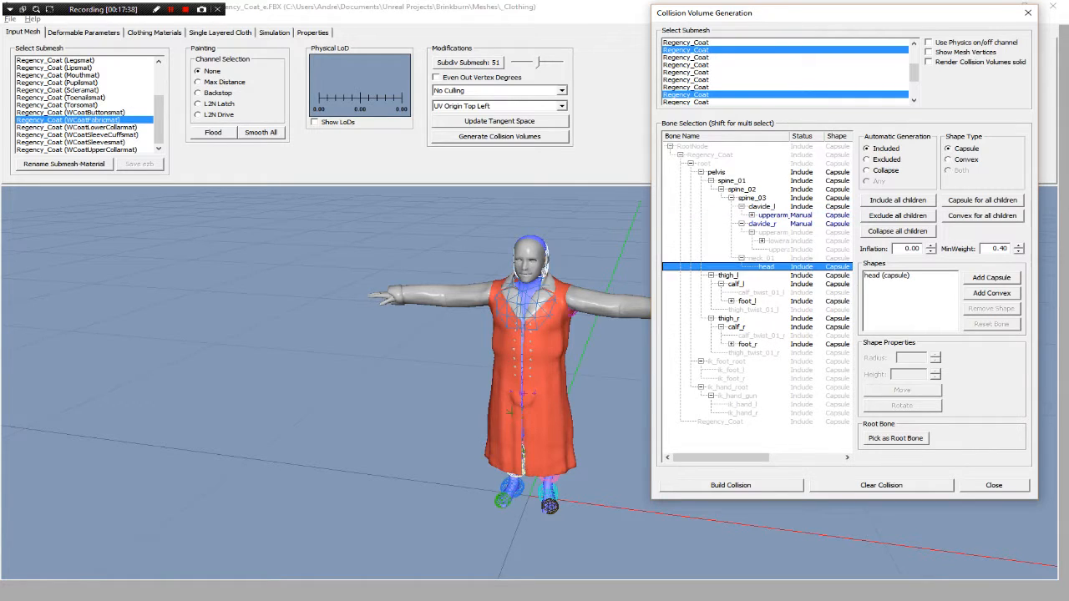
left_click(887, 275)
left_click(991, 309)
Check the arm bones for remaining shapes at the left shoulder and remove the clavicle_l capsule.
left_click_drag(593, 376, 560, 334)
left_click(773, 216)
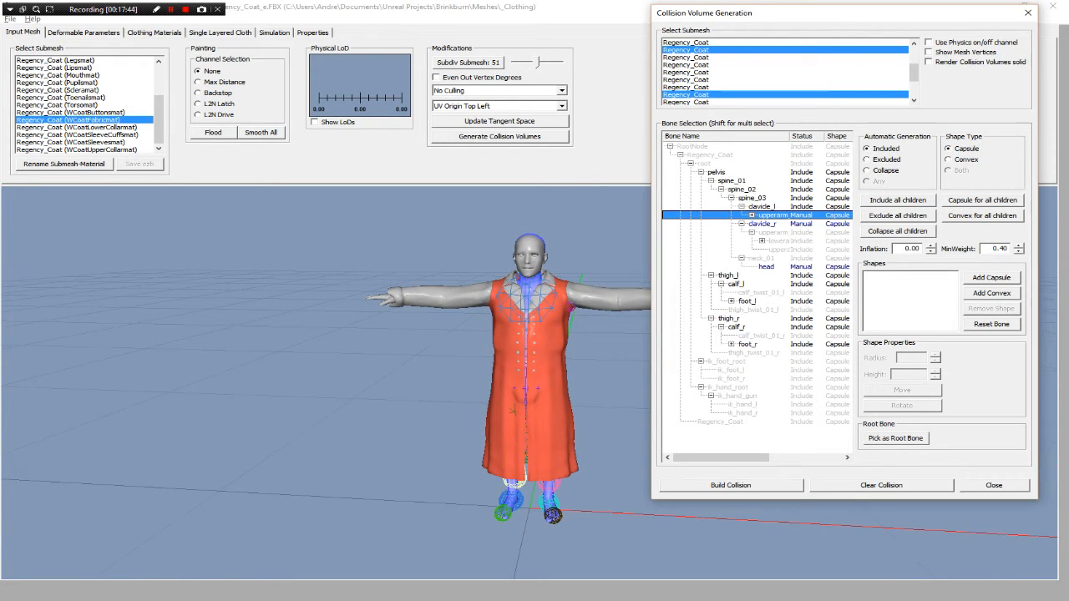
left_click(762, 224)
mouse_move(584, 351)
left_mouse_down()
mouse_move(351, 334)
mouse_move(576, 334)
left_mouse_up()
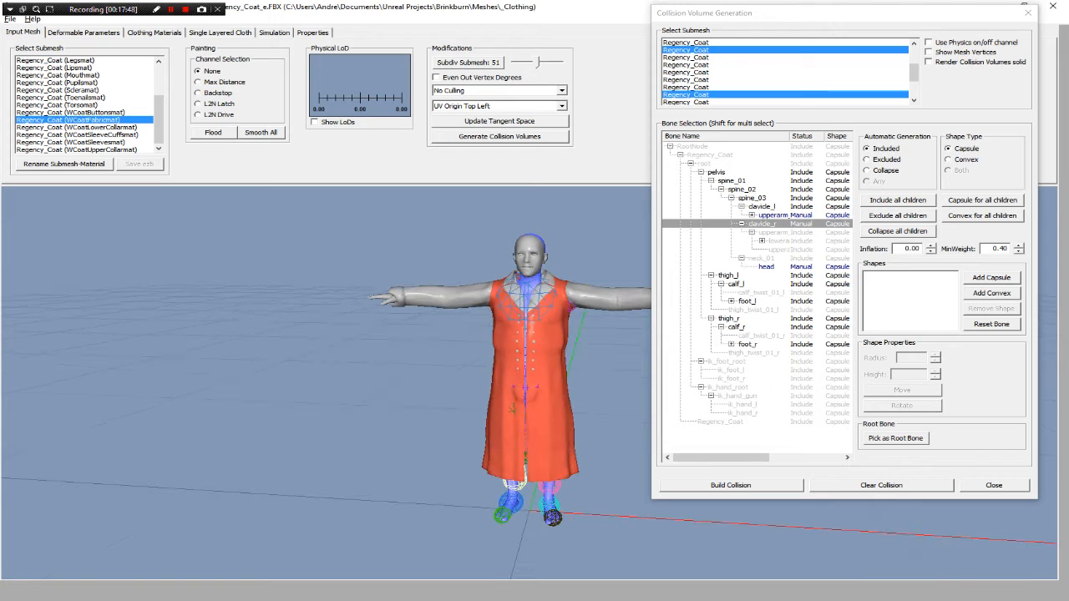
left_click(772, 216)
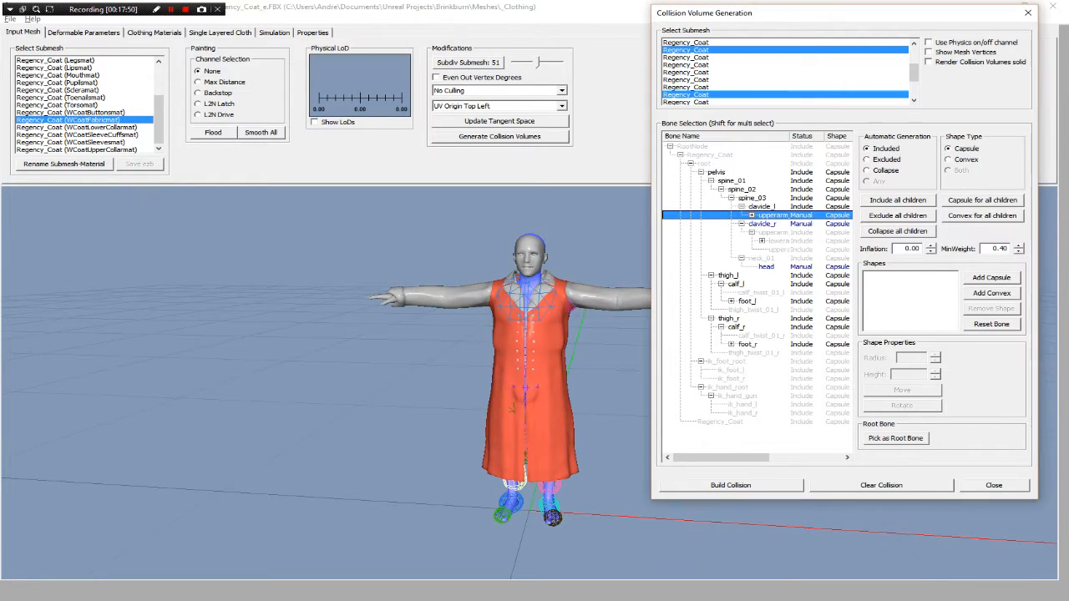
left_click(752, 215)
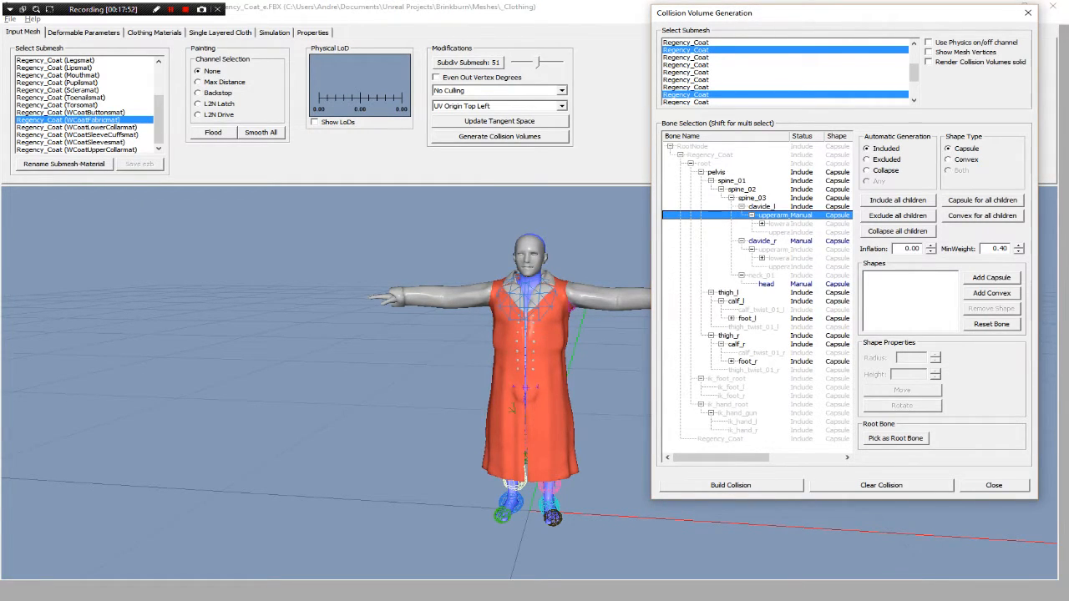
left_click(778, 224)
left_click(761, 224)
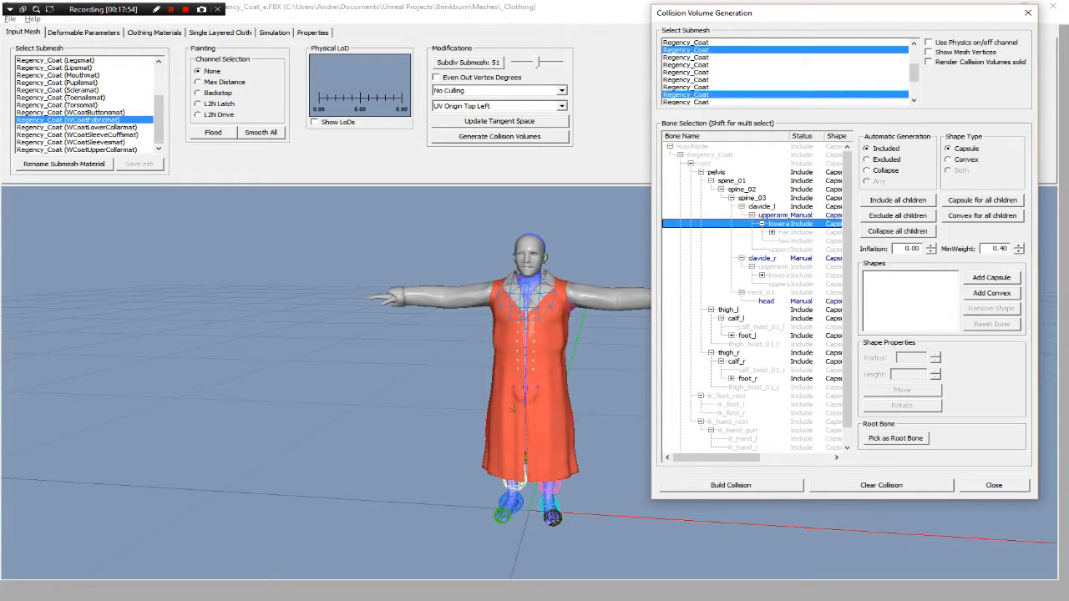
left_click(761, 206)
left_click(893, 276)
left_click(991, 309)
mouse_move(417, 368)
left_mouse_down()
mouse_move(338, 369)
mouse_move(435, 365)
left_mouse_up()
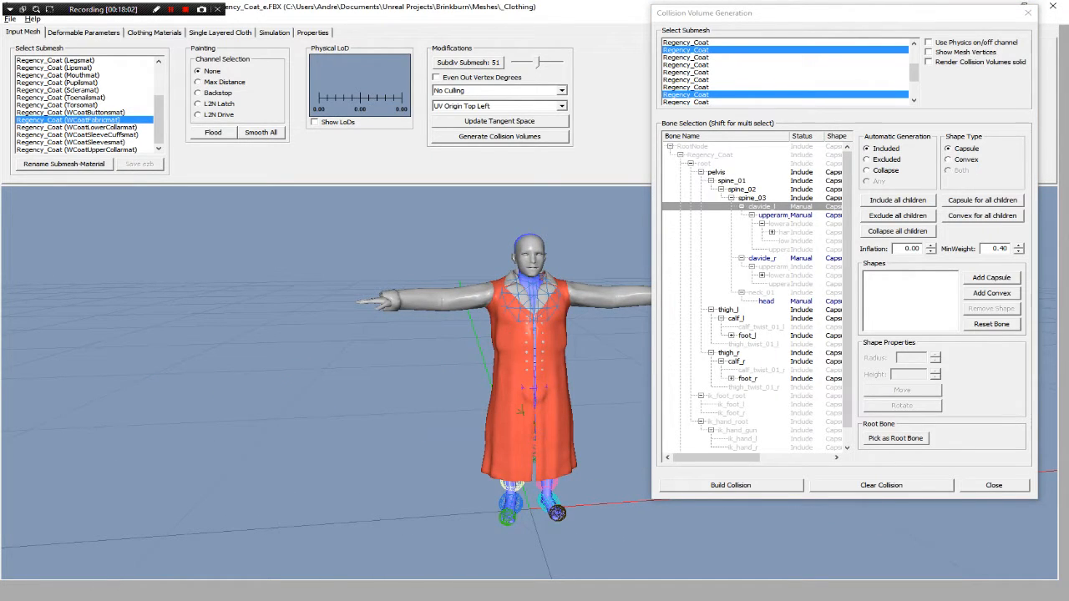
left_click_drag(418, 367, 388, 349)
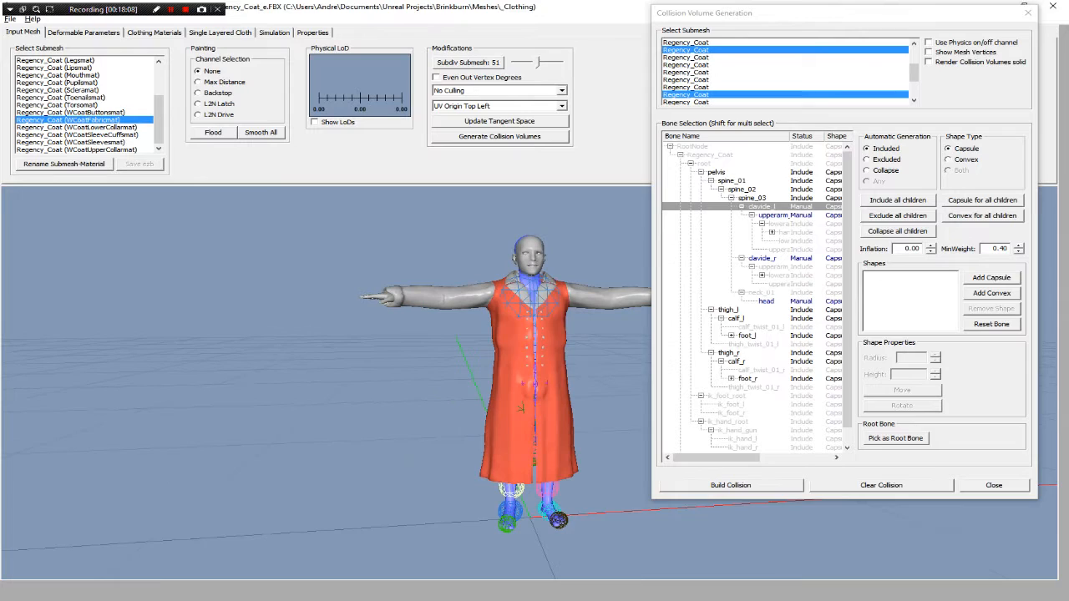
Find the chest's collision volume on the spine_03 bone and remove its convex shape.
left_click(762, 258)
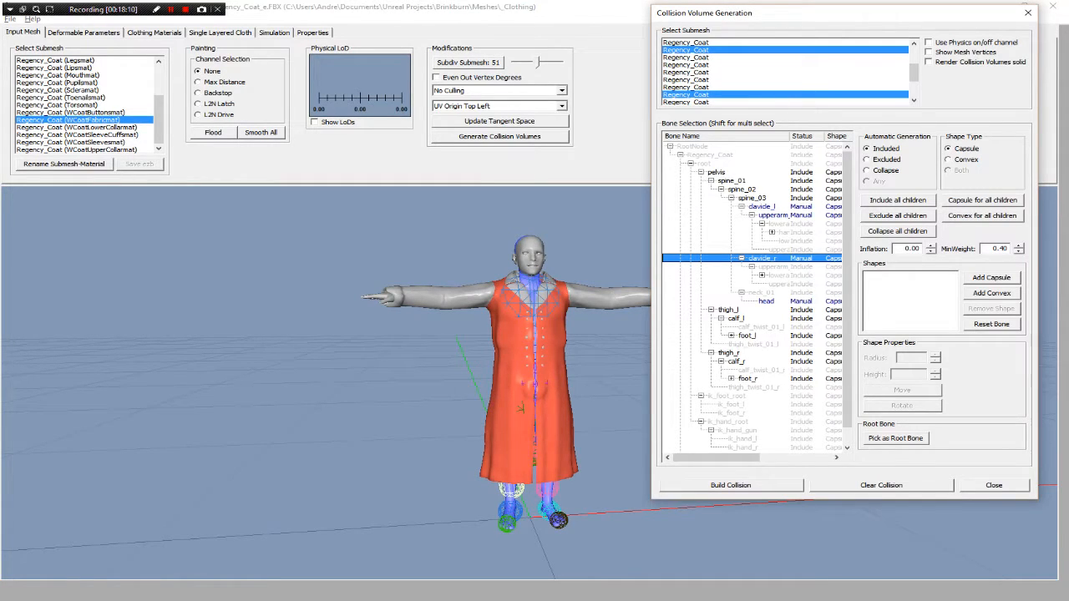
left_click(752, 197)
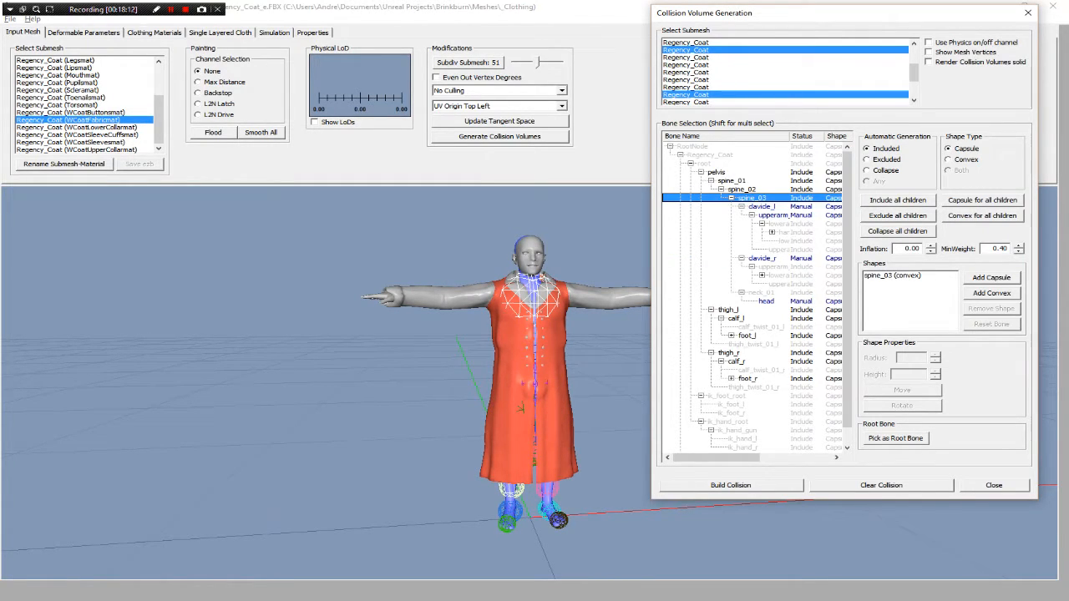
left_click(893, 275)
left_click(992, 309)
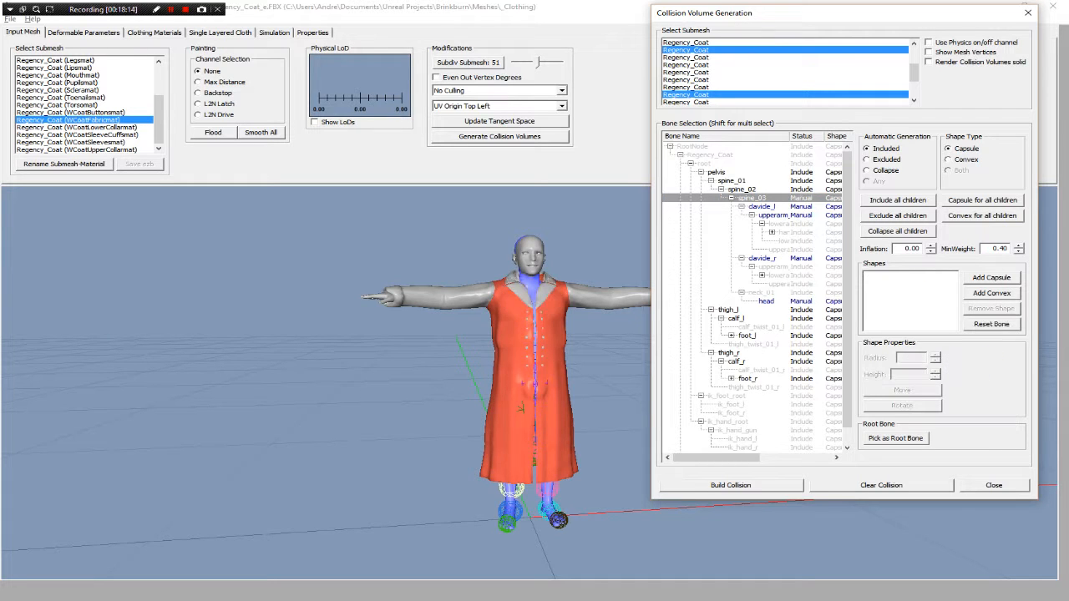
Expand the foot_r bone and remove the collision capsule from its child bone ball_r.
left_click_drag(501, 375, 543, 342)
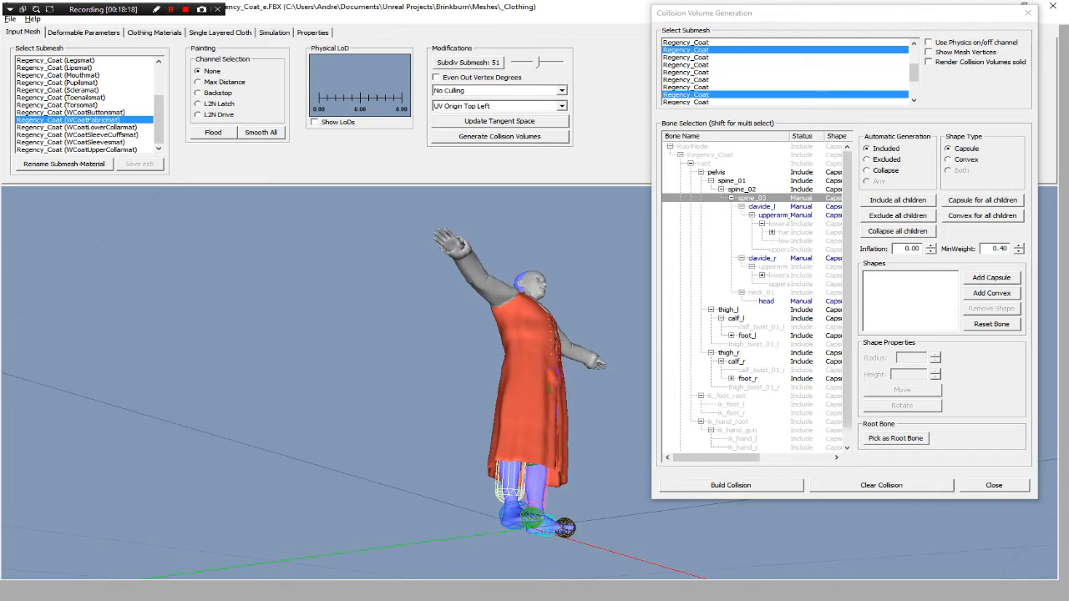
left_click(731, 379)
left_click(757, 388)
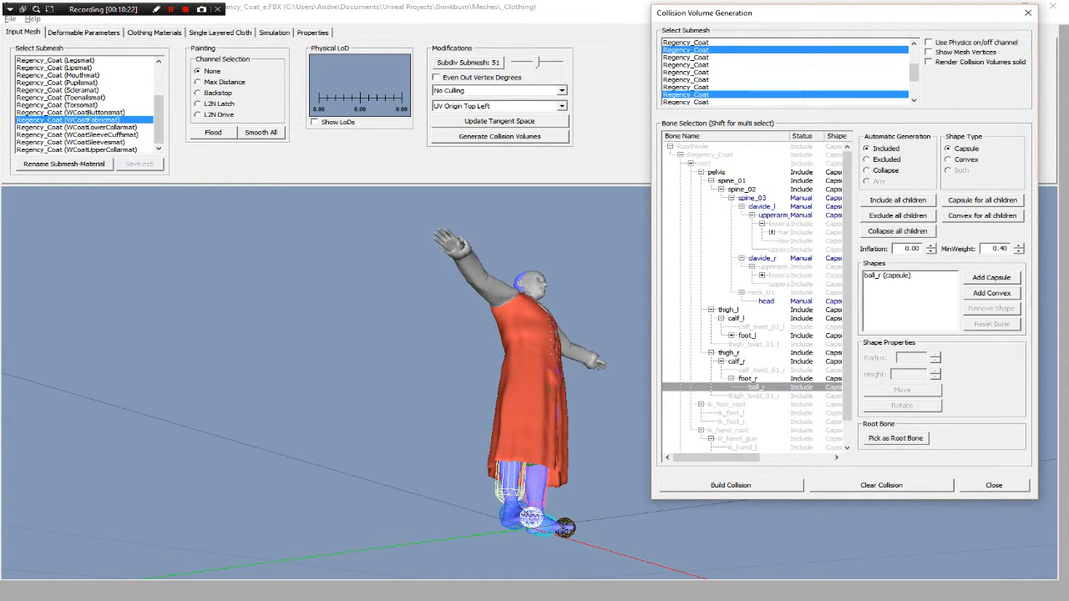
left_click(887, 275)
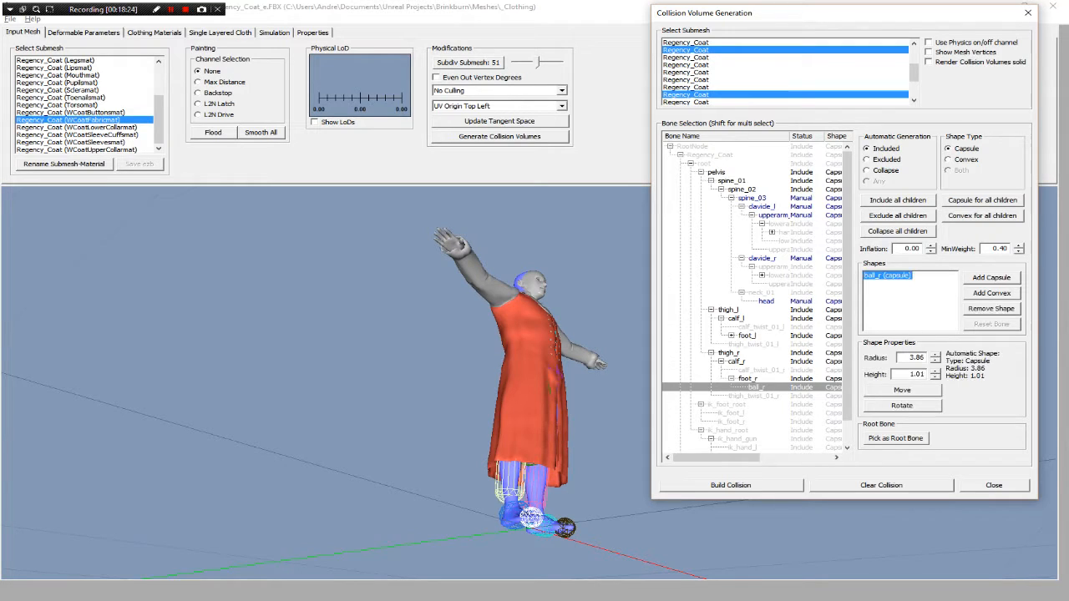
left_click(992, 309)
Expand the foot_l bone and remove the collision capsule from its child bone ball_l.
left_click(746, 336)
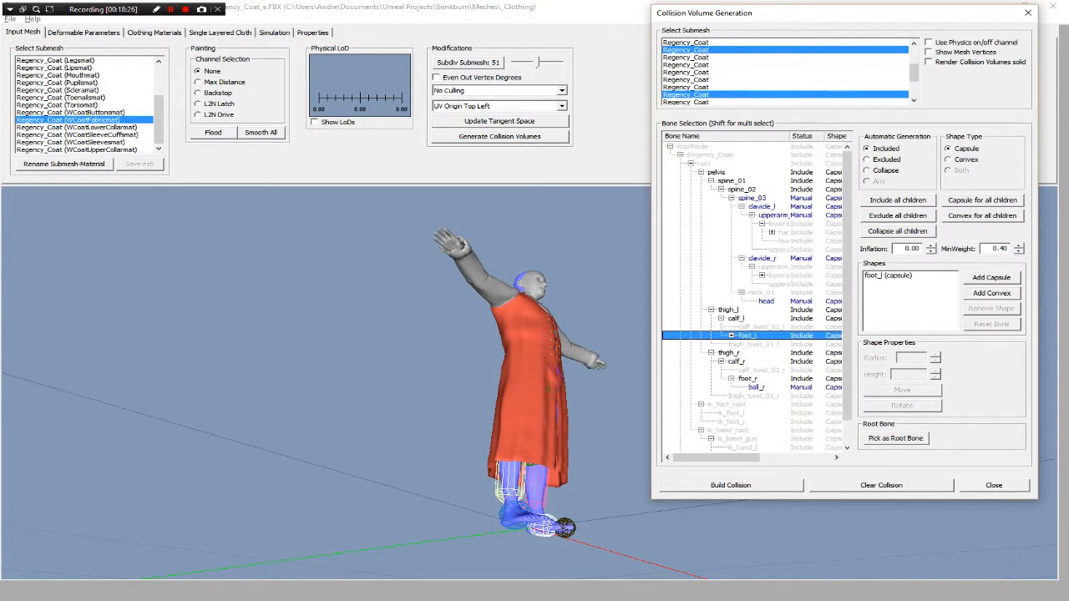
left_click(732, 336)
left_click(756, 344)
left_click(887, 276)
left_click(991, 309)
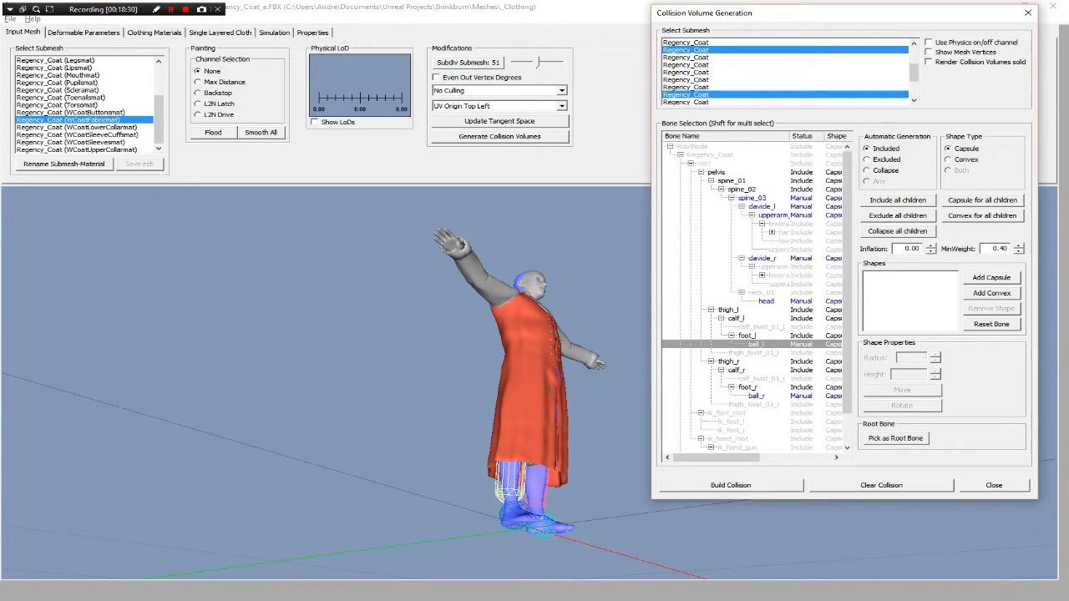
Remove the collision capsules from the foot_l and foot_r bones.
left_click(746, 335)
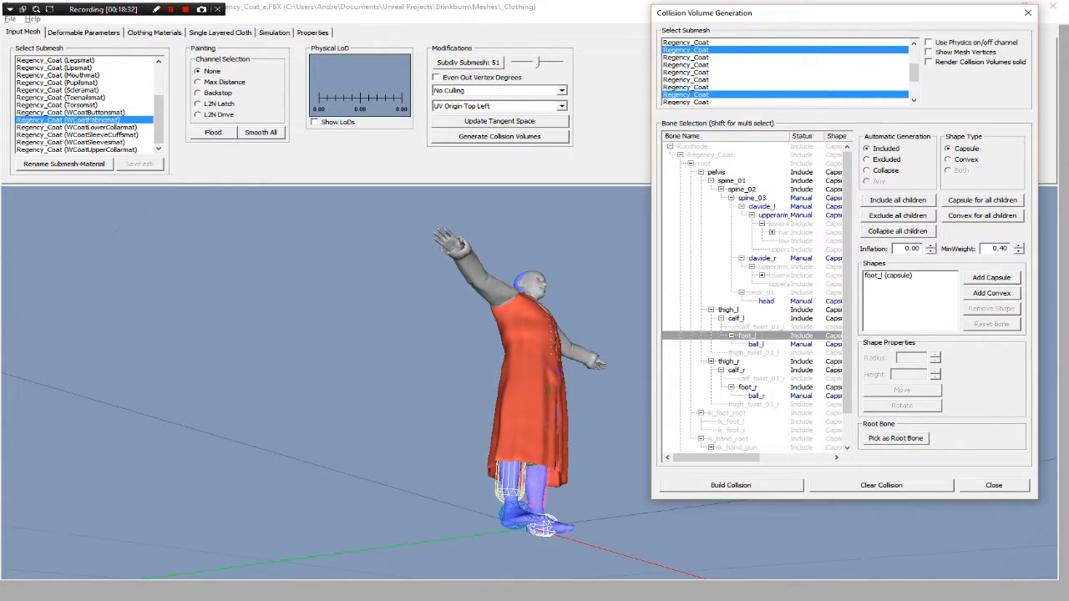
left_click(887, 276)
left_click(991, 308)
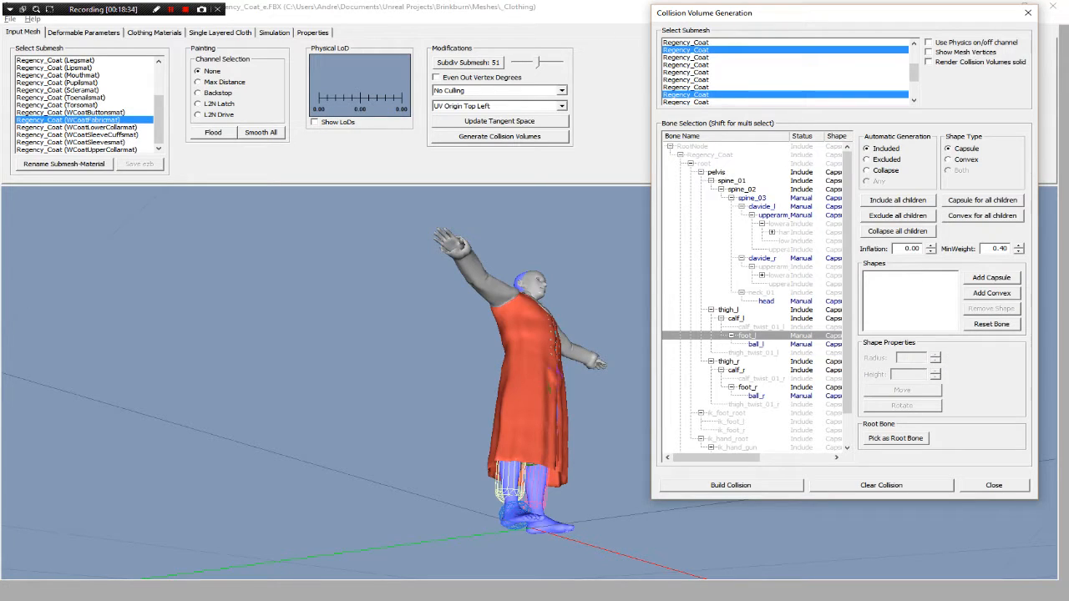
left_click(737, 370)
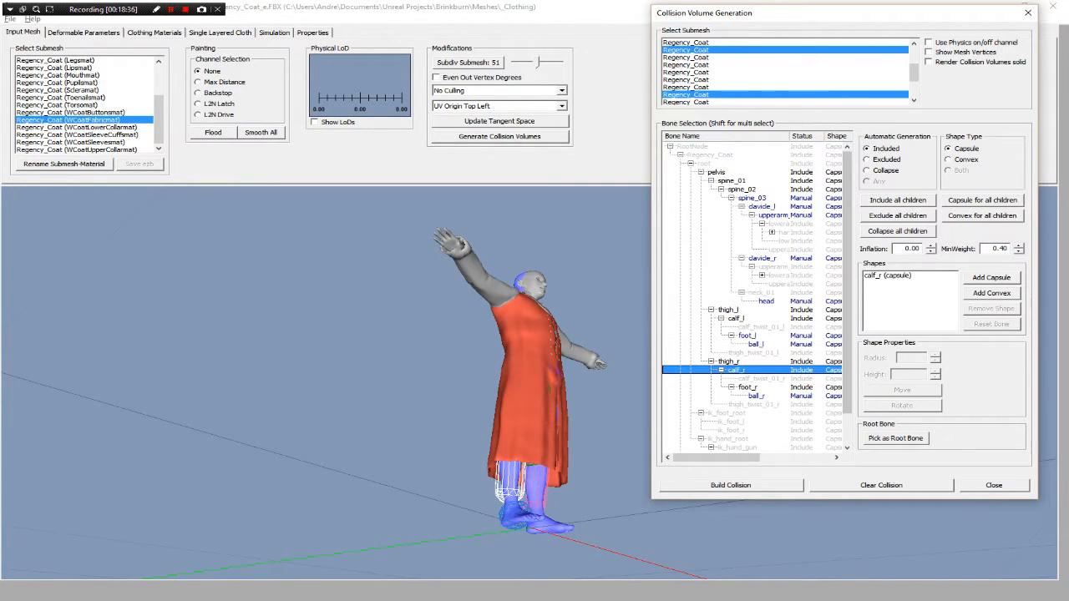
left_click(748, 388)
left_click(889, 275)
left_click(992, 309)
Examine the remaining leg collision volumes from below the coat, highlighting the calf_l capsule.
left_click_drag(467, 392, 635, 325)
left_click_drag(468, 334, 142, 259)
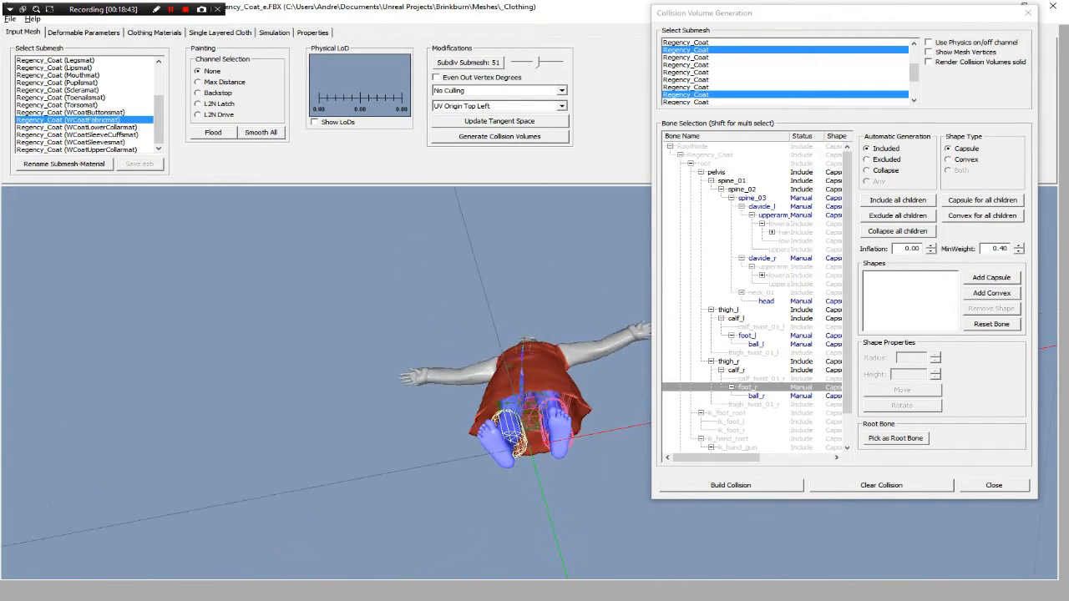
left_click_drag(468, 368, 493, 309)
scroll(501, 384, "up", 5)
left_click_drag(501, 368, 569, 379)
scroll(501, 401, "down", 4)
scroll(501, 380, "up", 2)
left_click(736, 318)
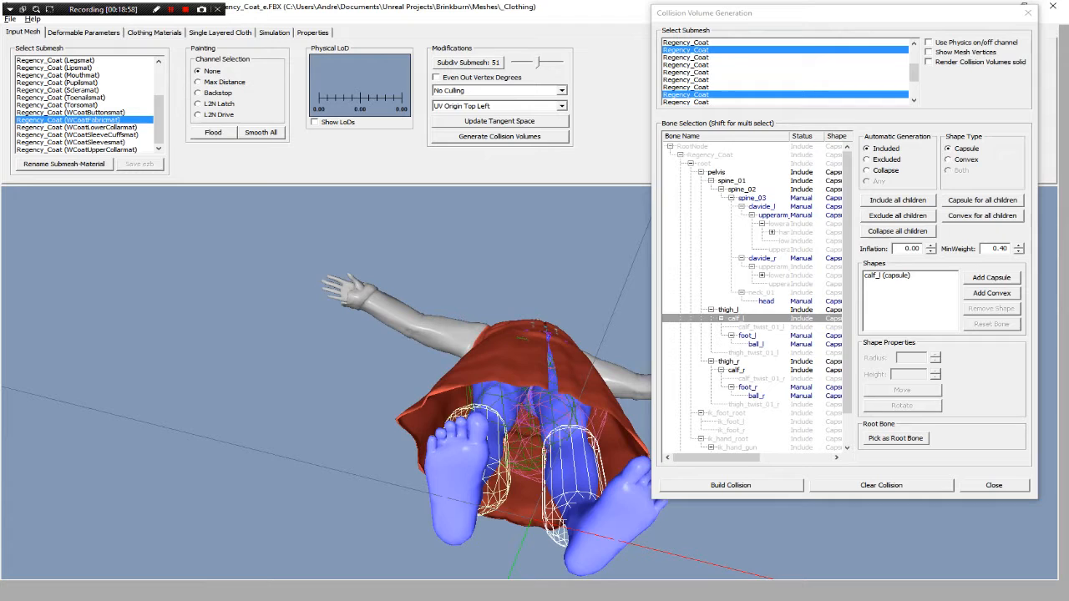
Try a radius of 12 on the thigh_r collision capsule, and settle on a radius of 10.
left_click(729, 361)
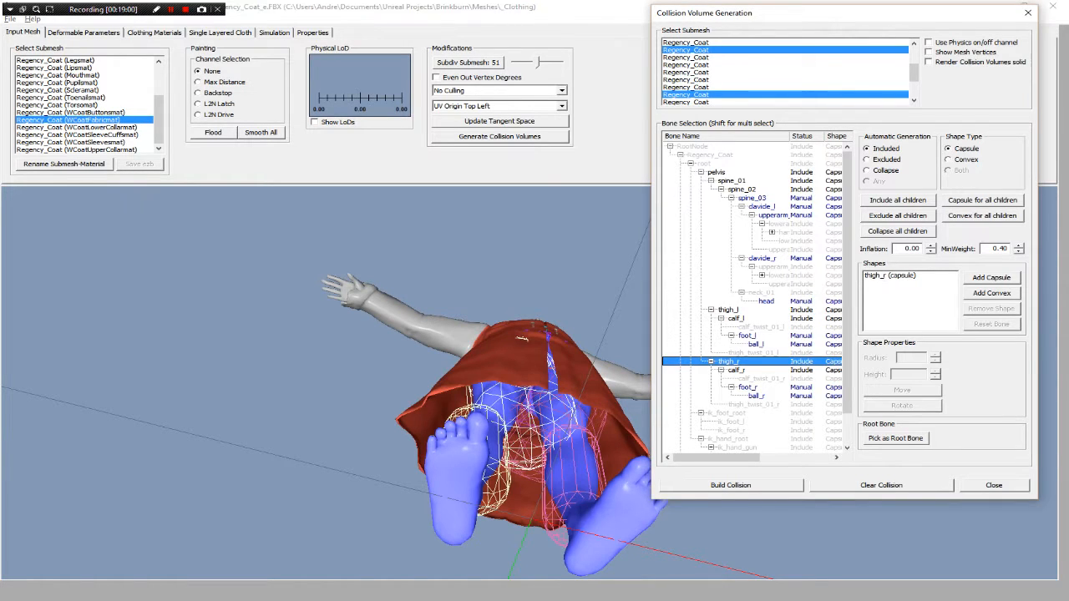
left_click_drag(518, 376, 500, 342)
left_click(890, 275)
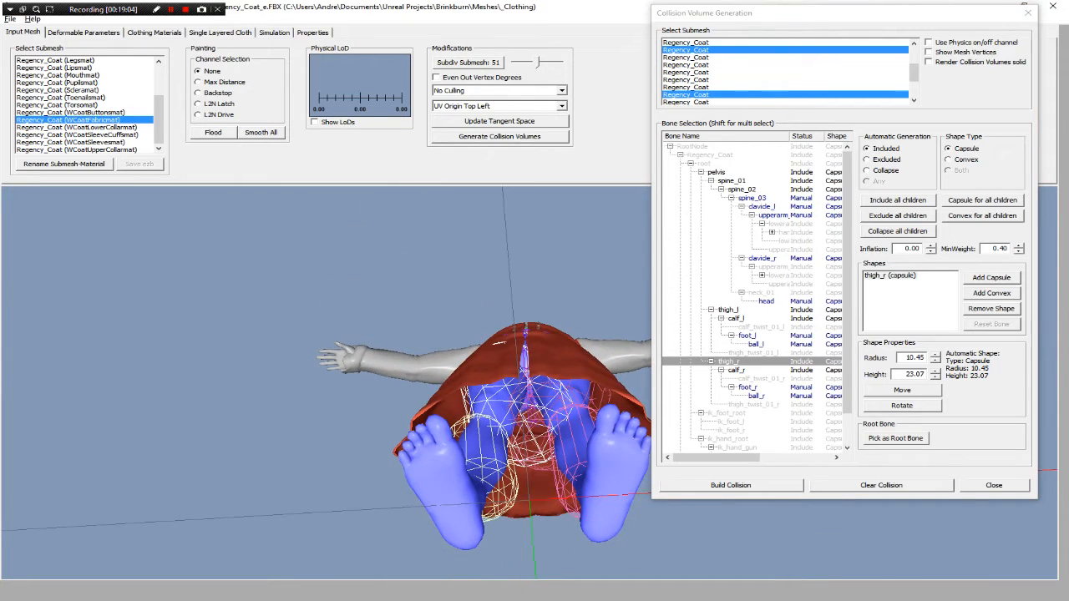
scroll(535, 384, "up", 2)
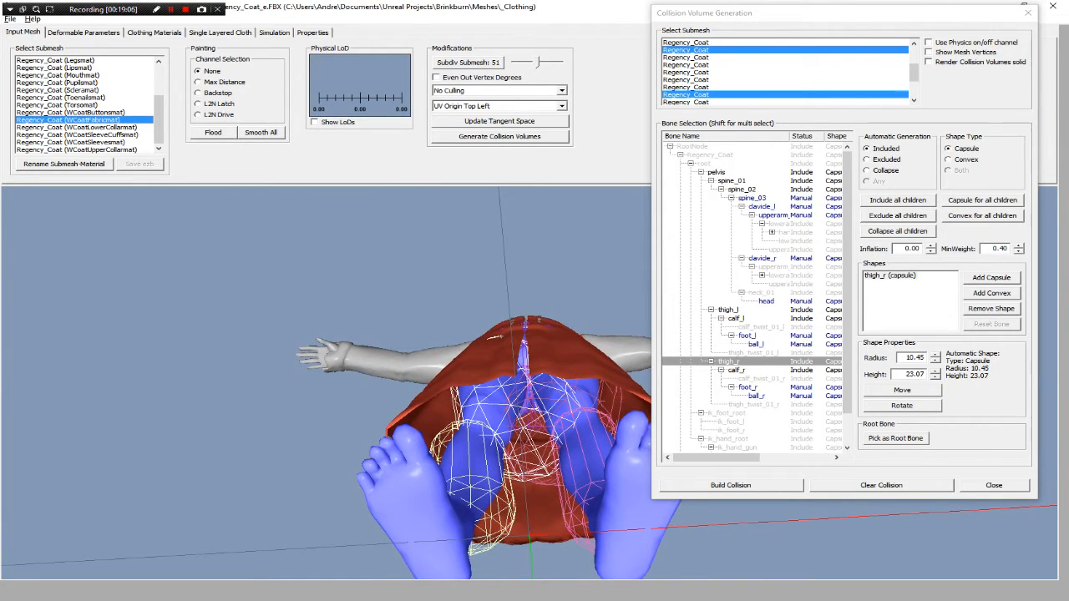
left_click(890, 276)
key("Tab")
key("Tab")
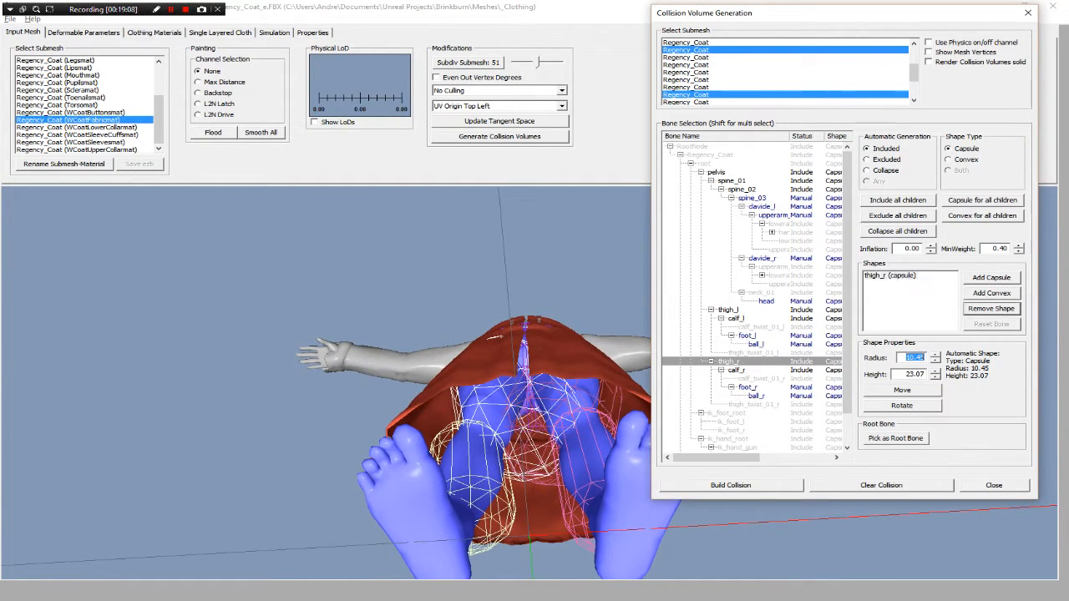
type("12")
key("Tab")
key("shift+Tab")
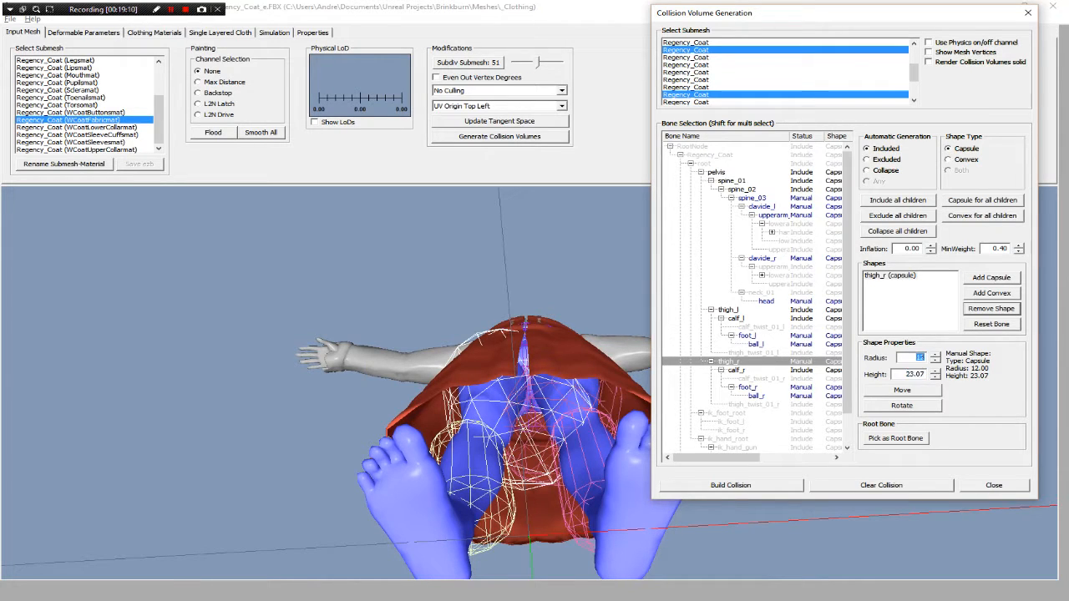
type("10")
key("Tab")
Try rotating and moving the thigh_r capsule on the right thigh, and close the collision volume dialog.
left_click(902, 406)
left_click_drag(533, 414, 527, 389)
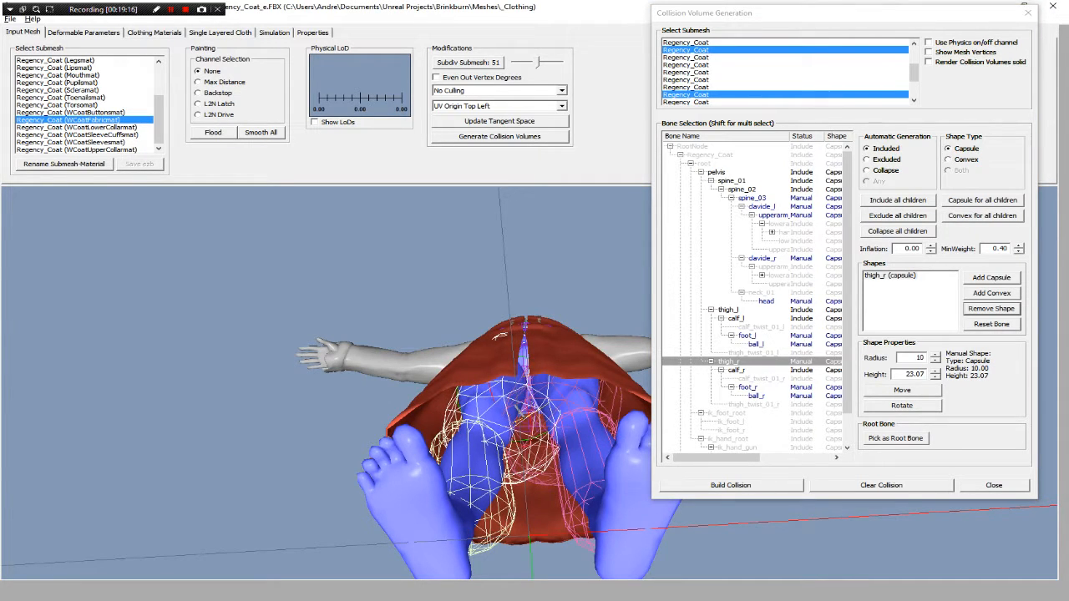
left_click(902, 390)
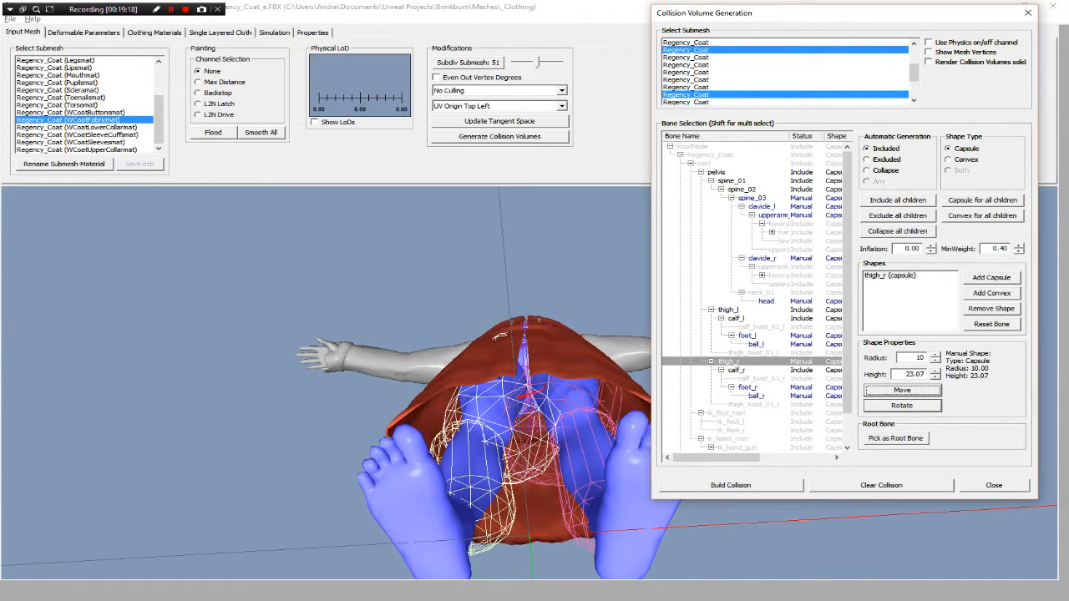
left_click_drag(499, 335, 418, 443)
scroll(501, 359, "up", 3)
scroll(501, 359, "down", 5)
mouse_move(416, 487)
left_mouse_down("alt")
mouse_move(418, 535)
mouse_move(585, 542)
mouse_move(426, 534)
mouse_move(418, 391)
mouse_move(418, 418)
mouse_move(428, 386)
mouse_move(424, 418)
mouse_move(459, 401)
mouse_move(426, 434)
mouse_move(426, 416)
mouse_move(425, 498)
left_mouse_up("alt")
scroll(418, 534, "down", 5)
scroll(459, 401, "up", 4)
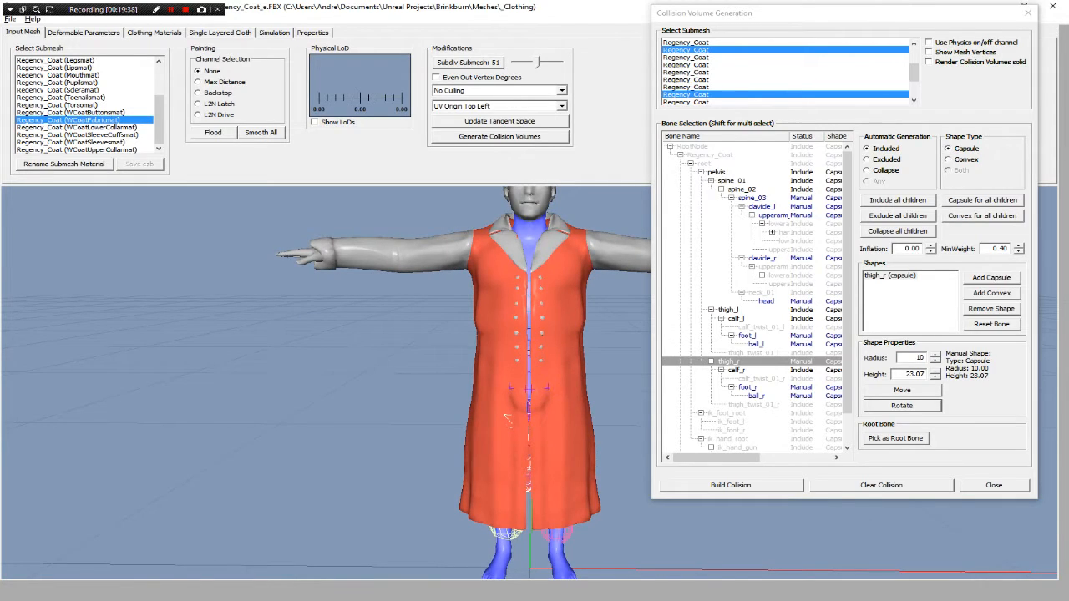
key("Escape")
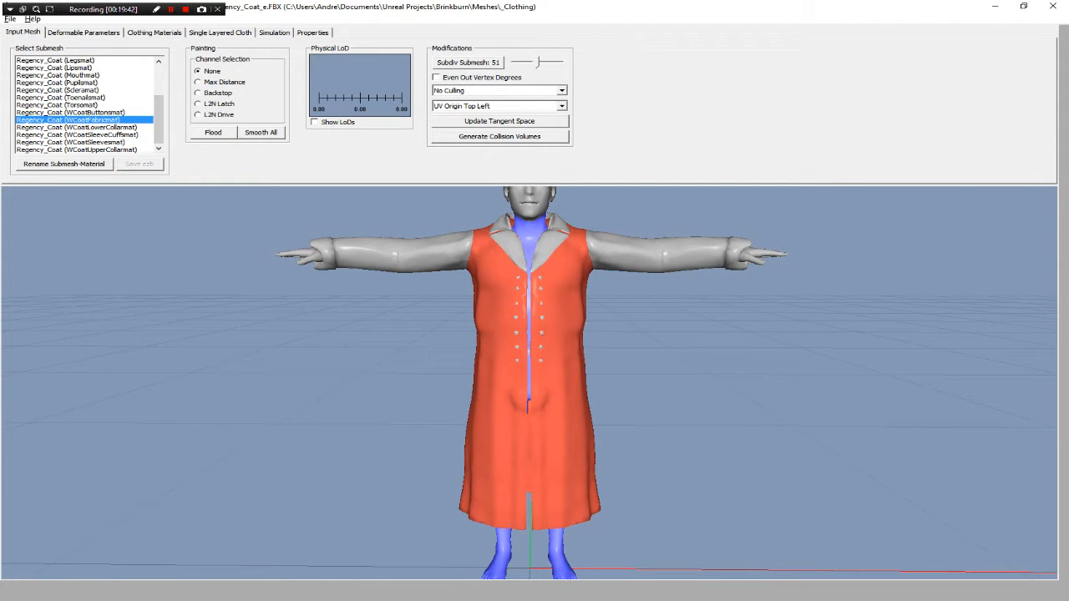
Paint the coat's bottom hem all the way round with a Max Distance value of 0.10.
left_click(198, 82)
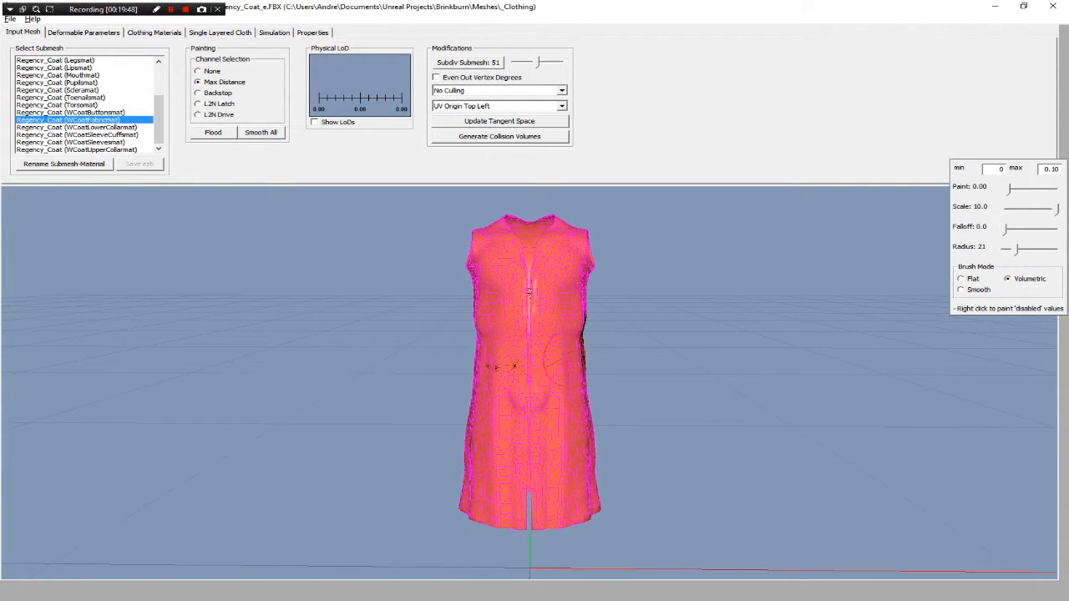
mouse_move(685, 334)
left_mouse_down("alt")
mouse_move(321, 374)
mouse_move(225, 351)
mouse_move(219, 275)
mouse_move(288, 294)
mouse_move(334, 338)
mouse_move(431, 357)
mouse_move(401, 378)
left_mouse_up("alt")
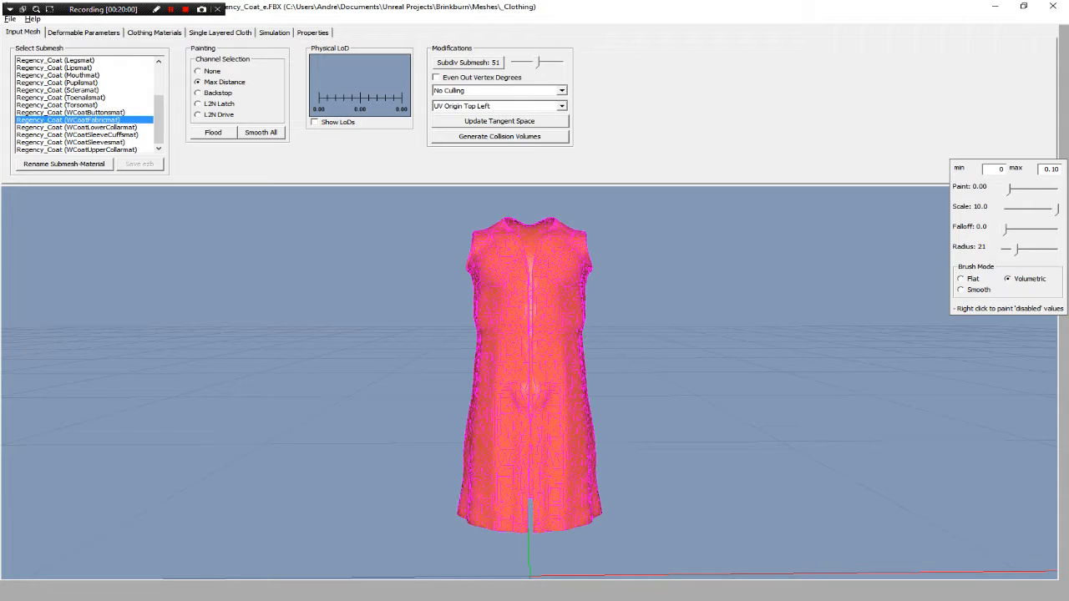
left_click_drag(1009, 191, 1058, 190)
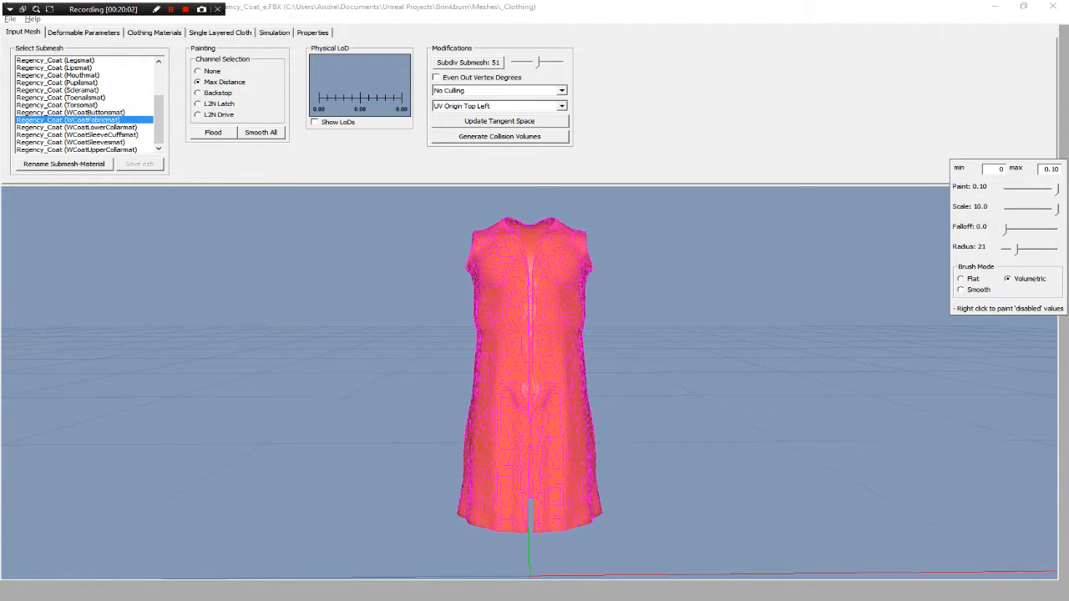
mouse_move(802, 343)
left_mouse_down("alt")
mouse_move(534, 288)
mouse_move(418, 292)
mouse_move(300, 327)
mouse_move(234, 308)
left_mouse_up("alt")
mouse_move(594, 511)
left_mouse_down()
mouse_move(455, 516)
mouse_move(618, 534)
mouse_move(526, 525)
left_mouse_up()
left_click_drag(501, 376, 618, 376, "alt")
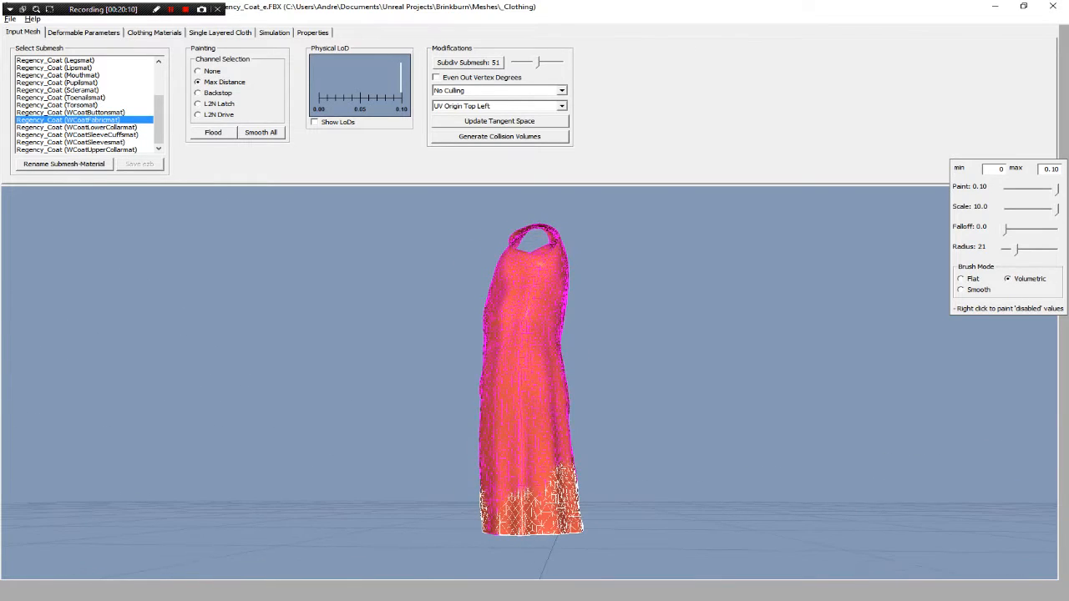
left_click_drag(501, 375, 652, 367, "alt")
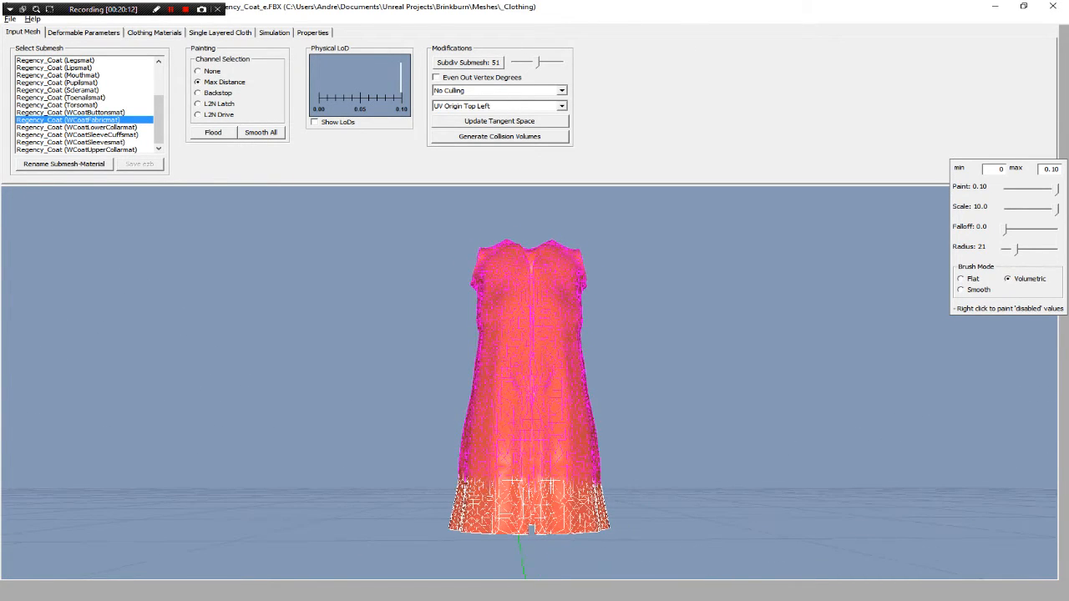
left_click_drag(501, 376, 618, 401, "alt")
left_click_drag(501, 376, 652, 368, "alt")
left_click_drag(501, 376, 651, 368, "alt")
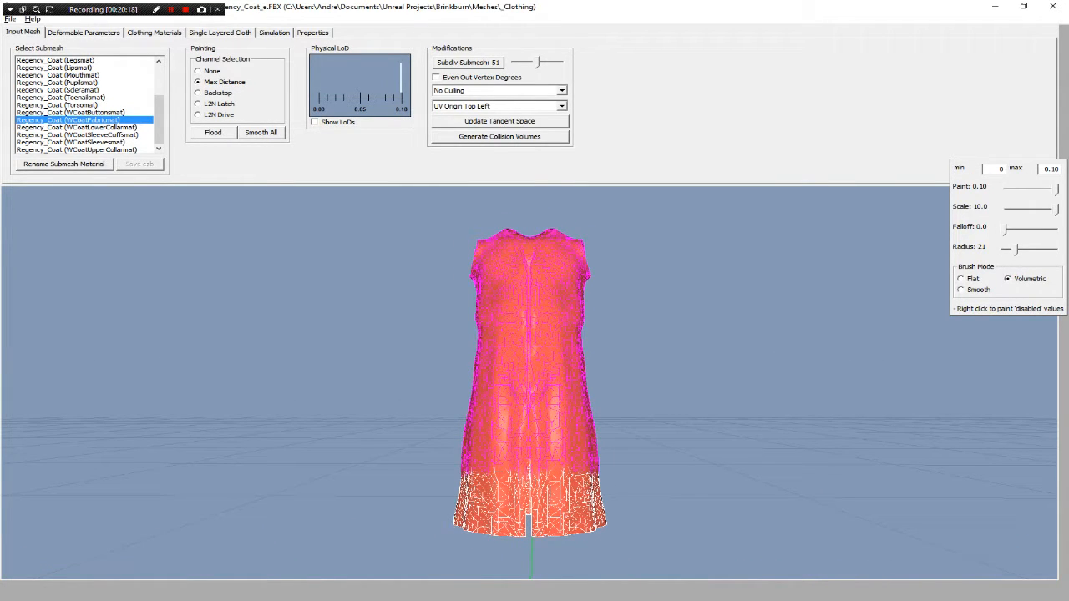
Paint the band just above the hem with a Max Distance value of 0.07.
left_click_drag(1057, 191, 1043, 190)
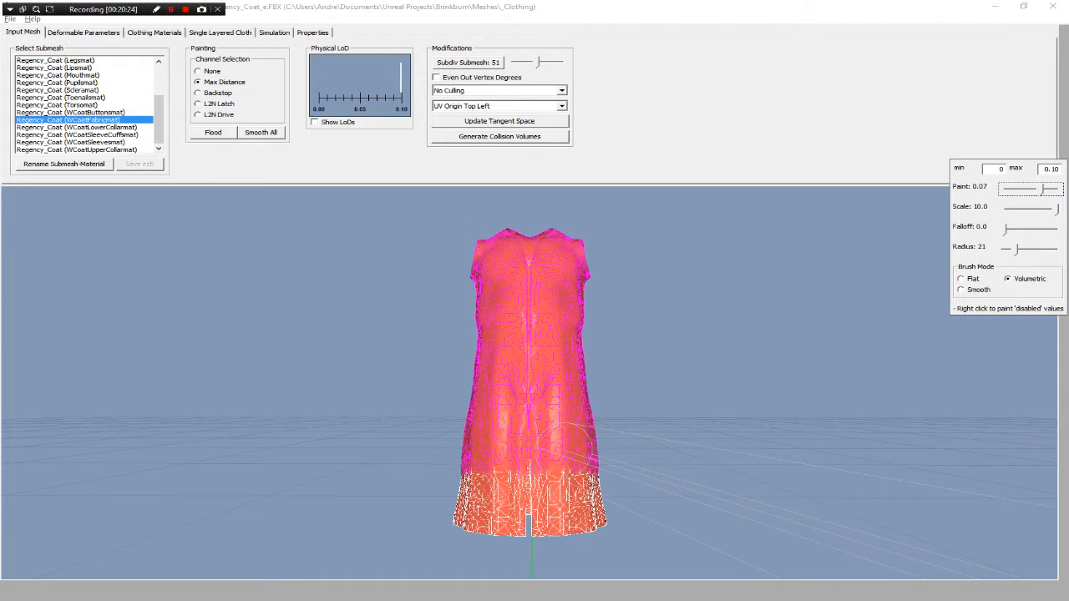
mouse_move(567, 447)
left_mouse_down()
mouse_move(476, 451)
mouse_move(594, 460)
left_mouse_up()
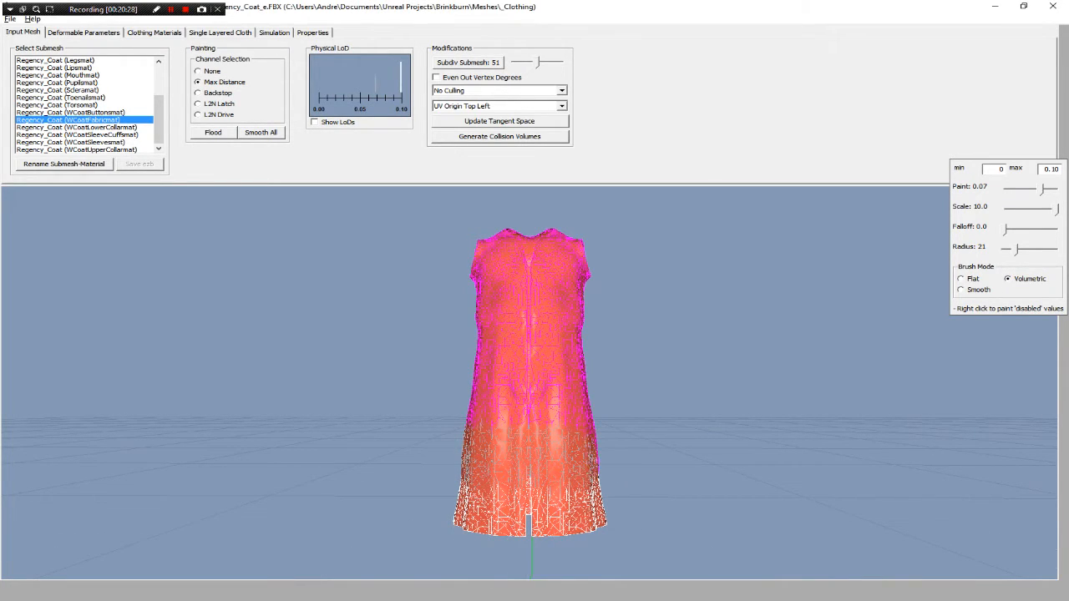
mouse_move(501, 443)
left_mouse_down("alt")
mouse_move(618, 459)
mouse_move(505, 457)
mouse_move(585, 458)
mouse_move(497, 468)
mouse_move(618, 468)
left_mouse_up("alt")
mouse_move(552, 459)
left_mouse_down()
mouse_move(492, 463)
mouse_move(610, 459)
left_mouse_up()
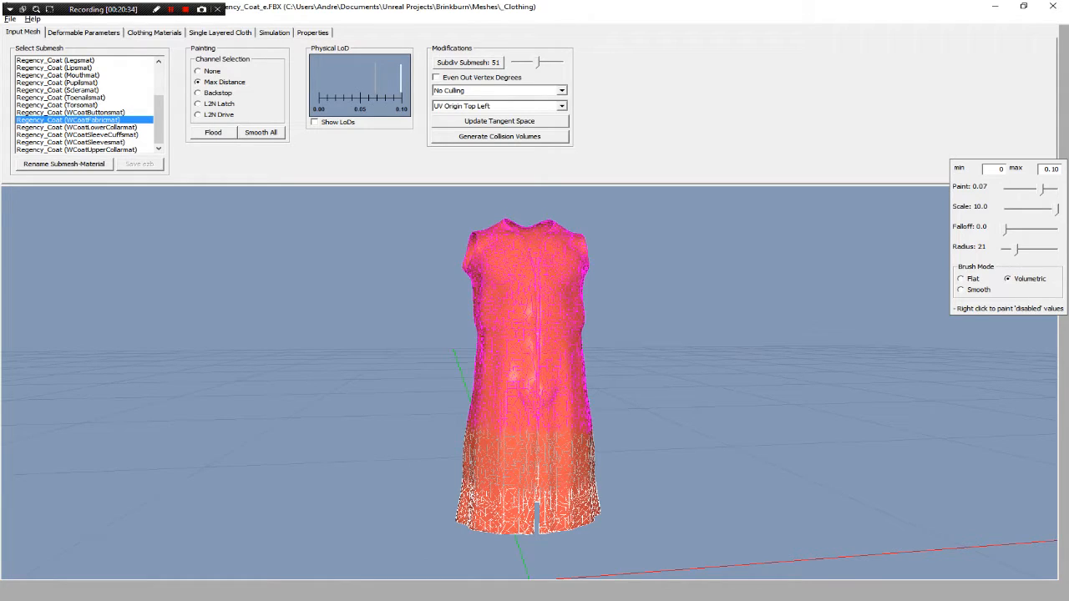
Paint the band around the coat's upper thigh area with a Max Distance value of 0.03.
left_click_drag(1042, 189, 1020, 190)
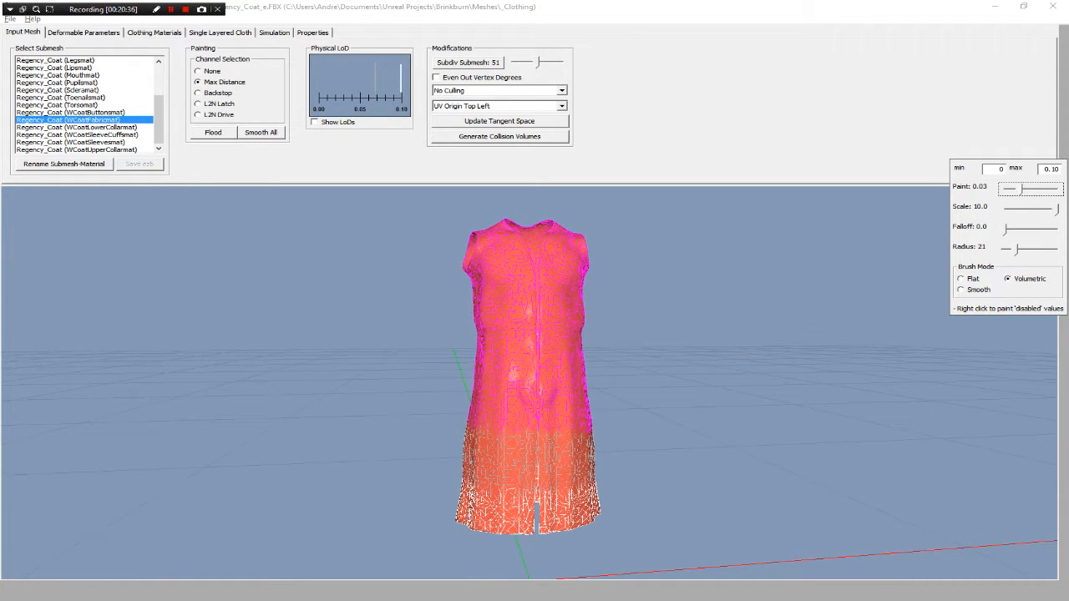
mouse_move(555, 429)
left_mouse_down()
mouse_move(508, 444)
mouse_move(610, 447)
left_mouse_up()
mouse_move(564, 422)
left_mouse_down()
mouse_move(522, 420)
mouse_move(551, 435)
mouse_move(534, 456)
mouse_move(575, 433)
mouse_move(627, 430)
left_mouse_up()
left_click_drag(484, 424, 598, 421, "alt")
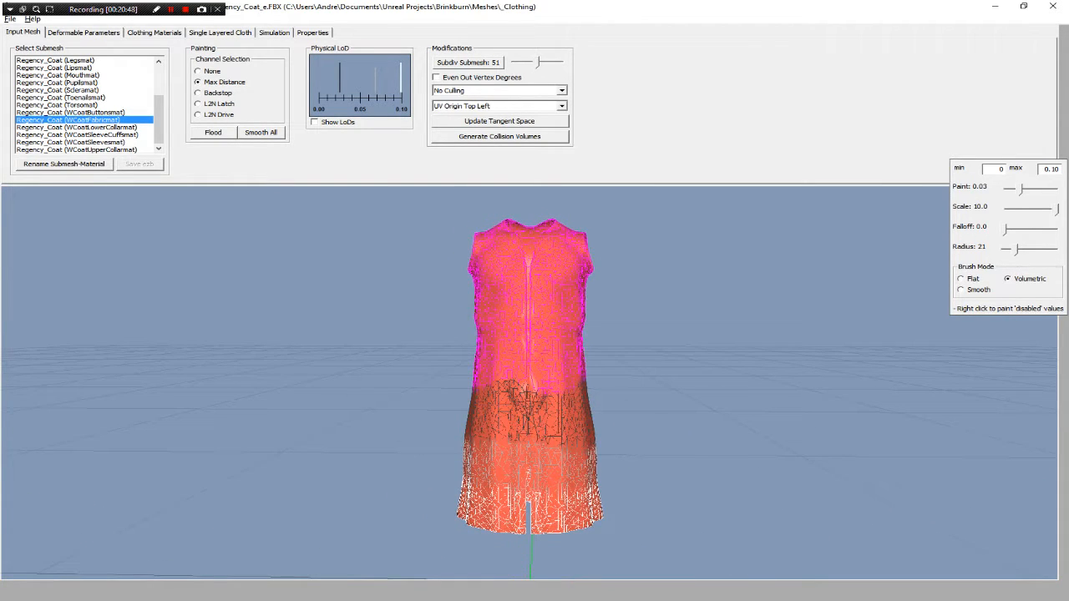
Paint the coat's hip area up to the waist with a Max Distance value of 0.01.
left_click_drag(1020, 190, 1016, 189)
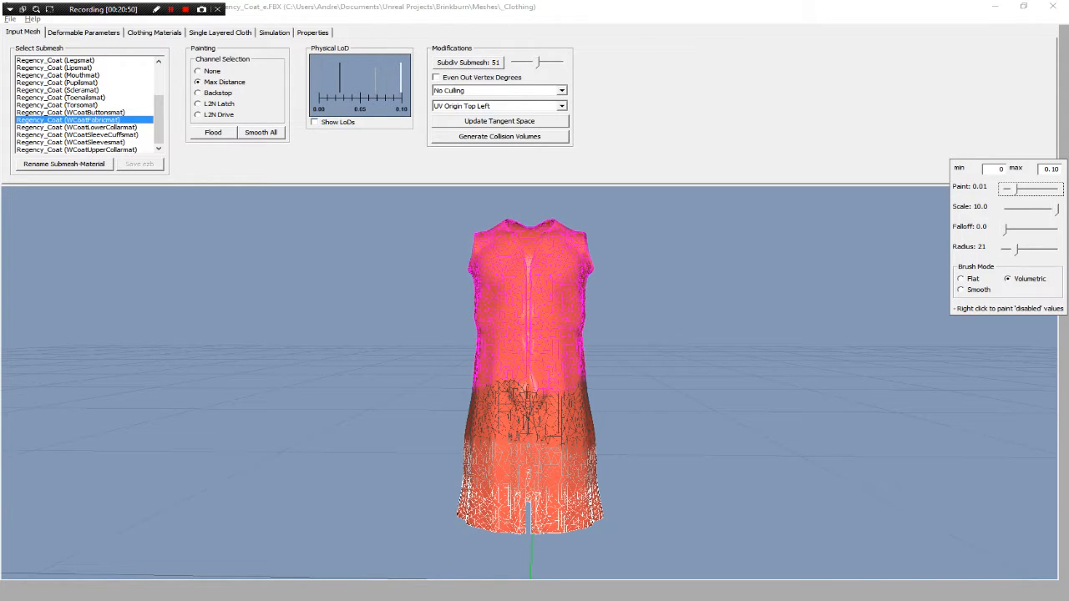
mouse_move(583, 370)
left_mouse_down()
mouse_move(503, 373)
mouse_move(576, 367)
left_mouse_up()
mouse_move(510, 377)
left_mouse_down()
mouse_move(614, 364)
mouse_move(533, 360)
mouse_move(639, 374)
mouse_move(572, 369)
left_mouse_up()
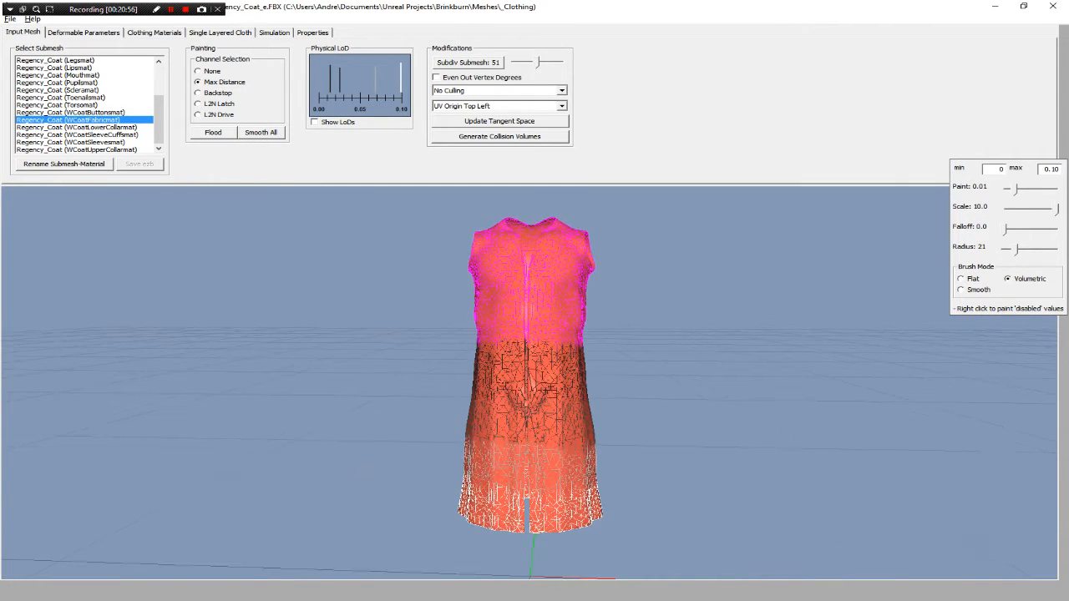
Smooth all painted Max Distance values on the coat's fabric submesh.
left_click_drag(572, 370, 835, 371, "alt")
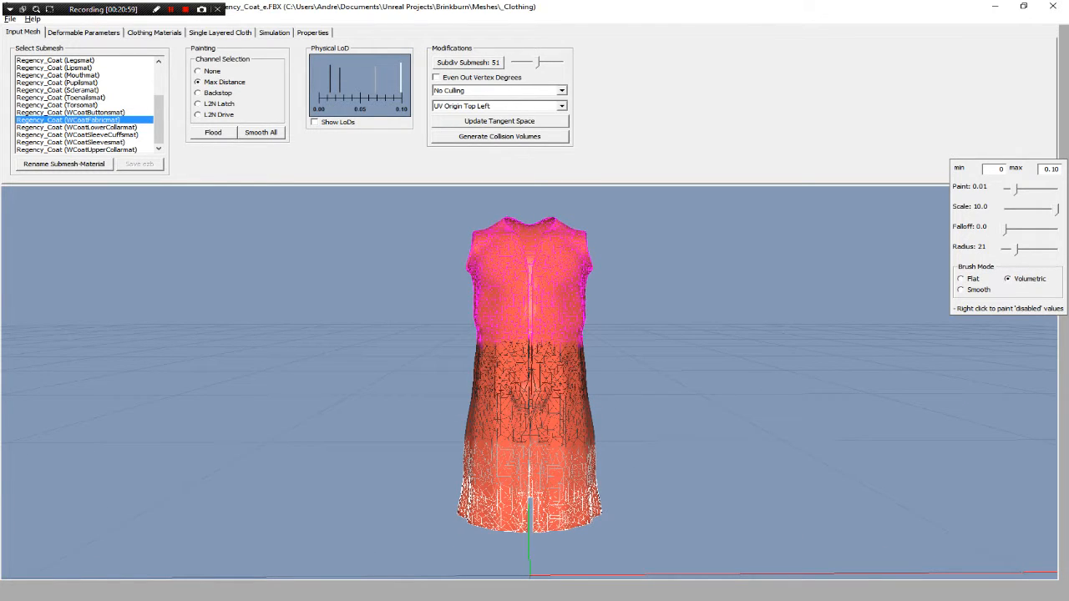
left_click(260, 133)
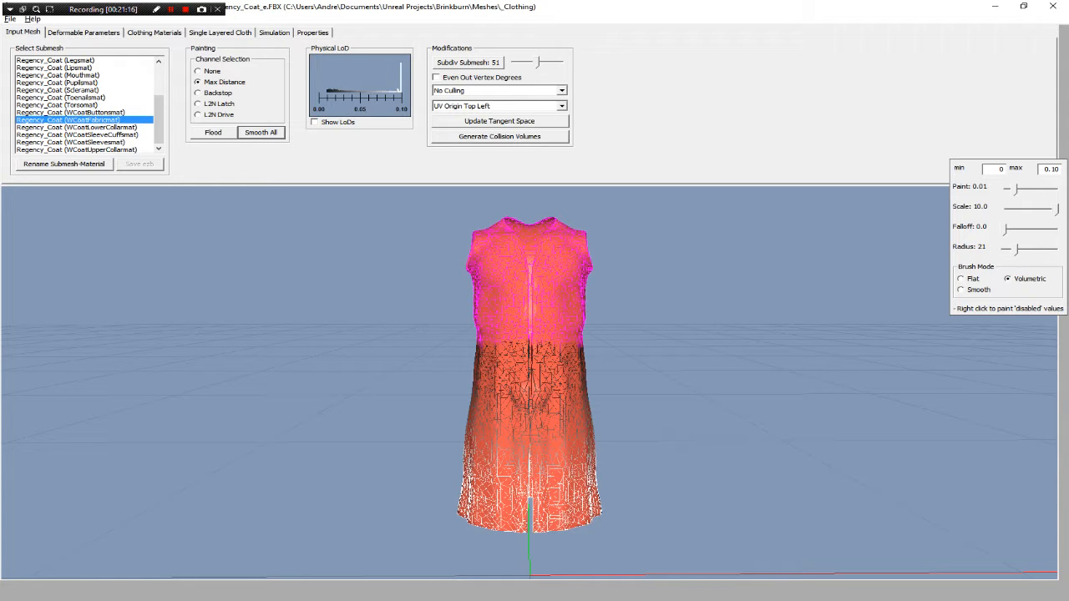
Examine the smoothed Max Distance gradient on the coat from the front, the sides and inside the hem.
left_click_drag(534, 376, 99, 318, "alt")
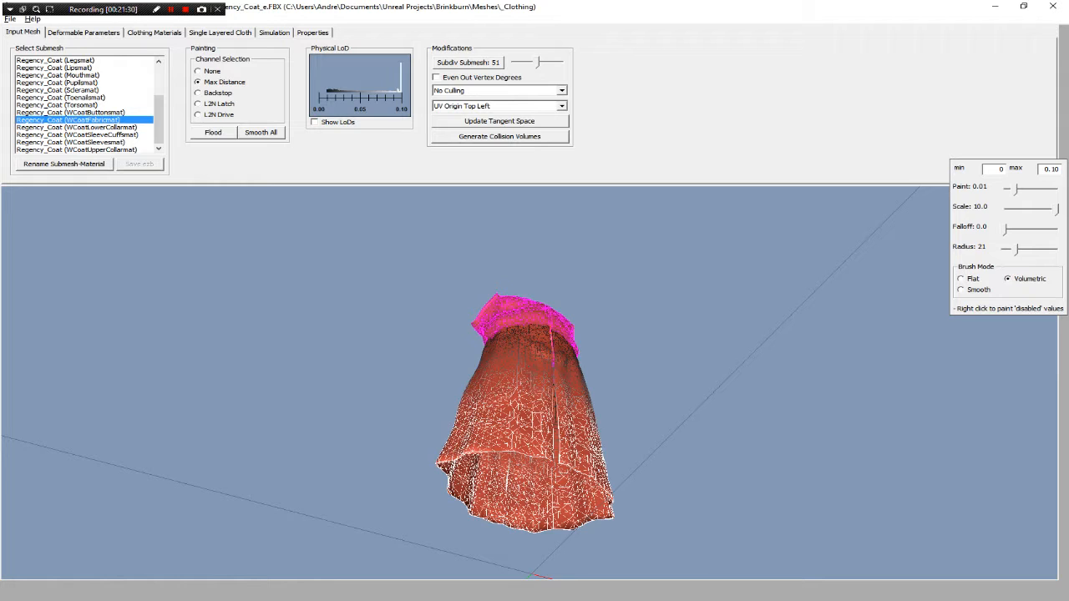
left_click_drag(535, 335, 501, 280, "alt")
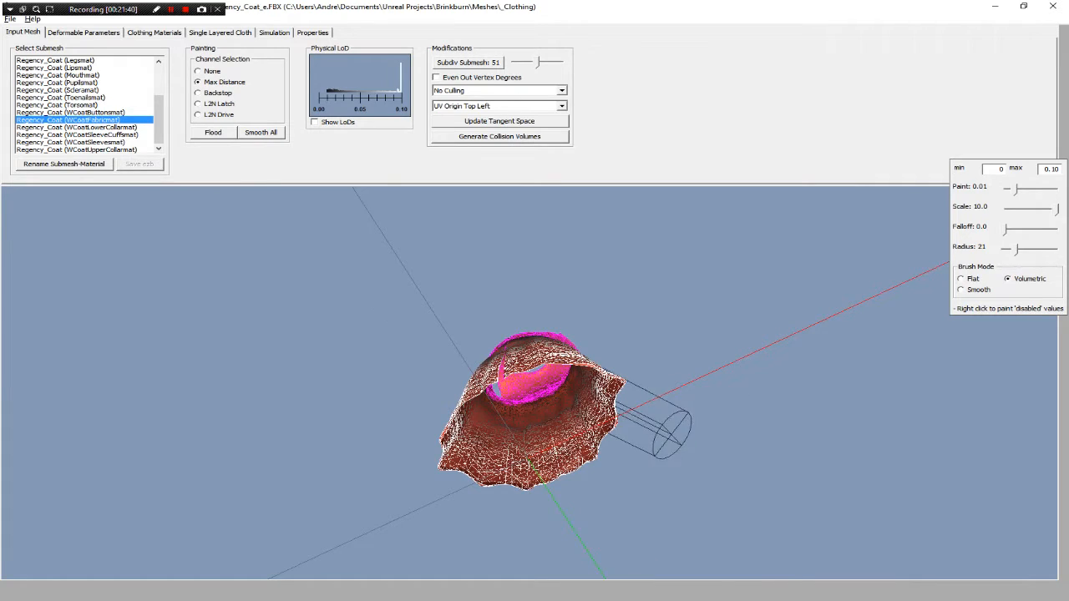
mouse_move(618, 386)
left_mouse_down("alt")
mouse_move(525, 347)
mouse_move(585, 363)
left_mouse_up("alt")
mouse_move(576, 401)
left_mouse_down("alt")
mouse_move(549, 535)
mouse_move(509, 497)
mouse_move(470, 499)
mouse_move(531, 472)
mouse_move(585, 492)
mouse_move(630, 479)
mouse_move(594, 486)
left_mouse_up("alt")
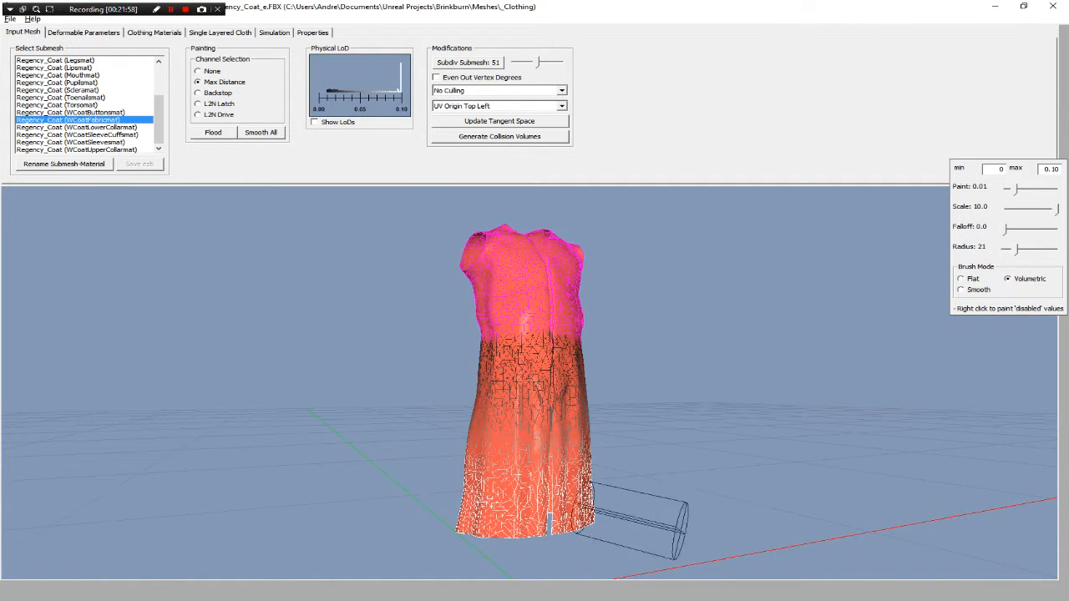
mouse_move(606, 466)
left_mouse_down("alt")
mouse_move(519, 461)
mouse_move(597, 426)
mouse_move(610, 359)
mouse_move(584, 342)
mouse_move(518, 384)
left_mouse_up("alt")
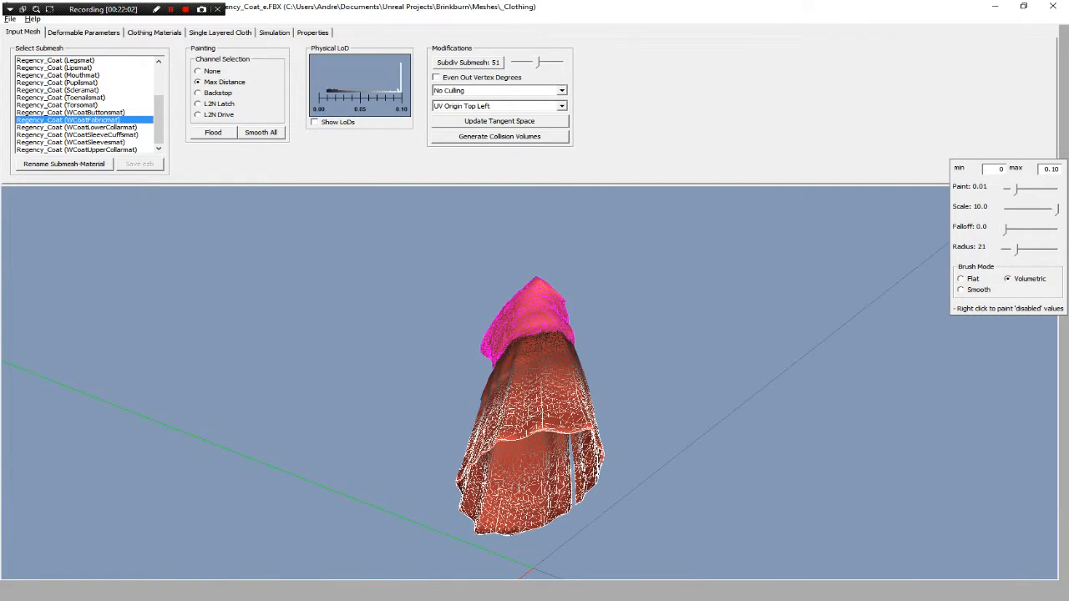
left_click_drag(502, 551, 518, 461, "alt")
mouse_move(543, 546)
left_mouse_down("alt")
mouse_move(524, 388)
mouse_move(534, 376)
left_mouse_up("alt")
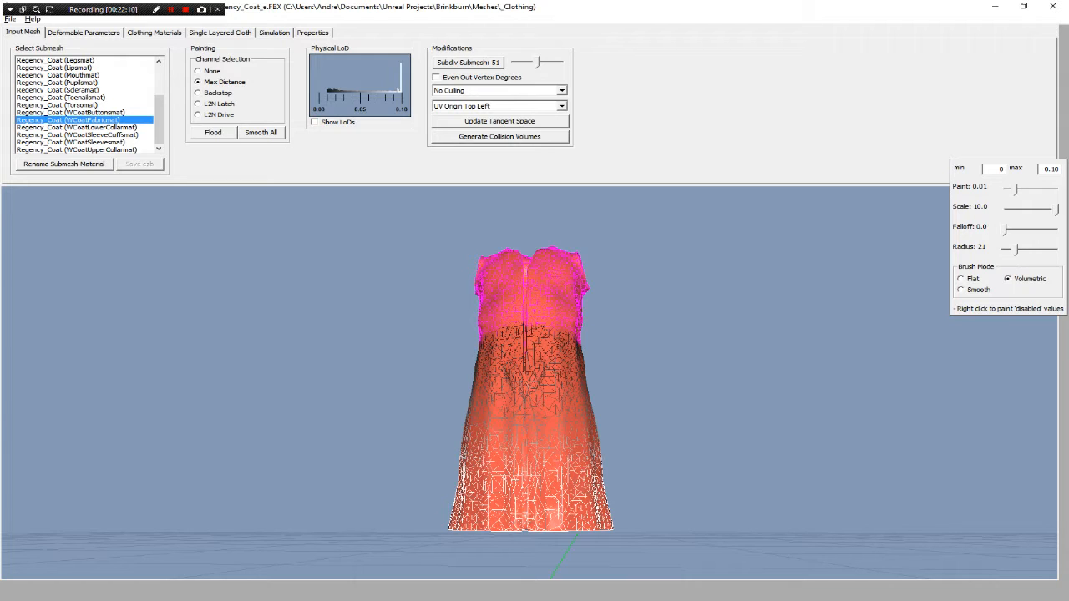
left_click_drag(534, 376, 614, 279, "alt")
mouse_move(735, 388)
left_mouse_down("alt")
mouse_move(660, 402)
mouse_move(695, 400)
left_mouse_up("alt")
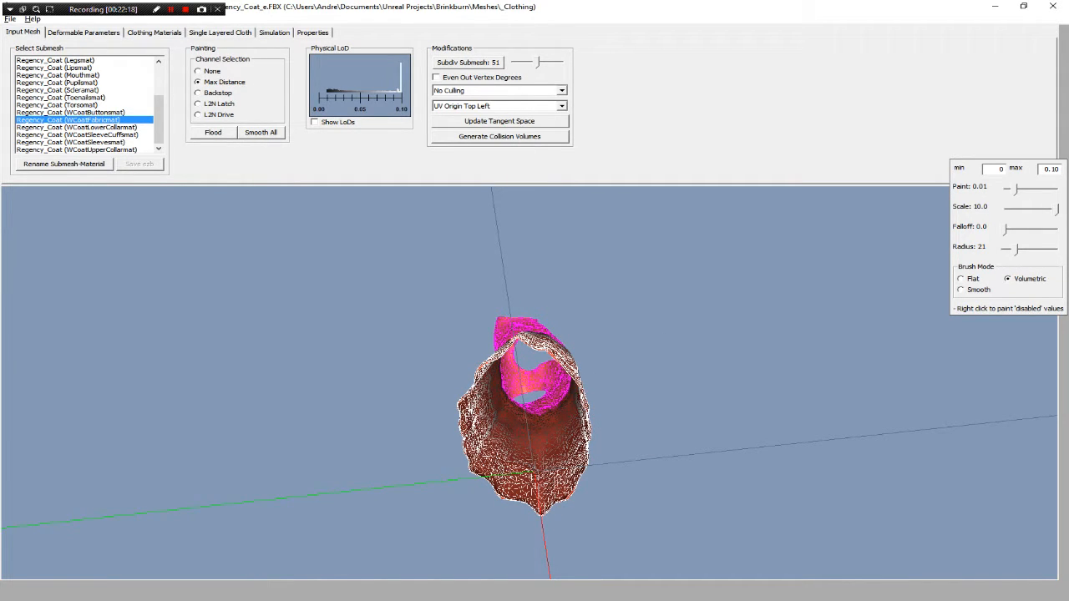
left_click_drag(668, 368, 714, 455, "alt")
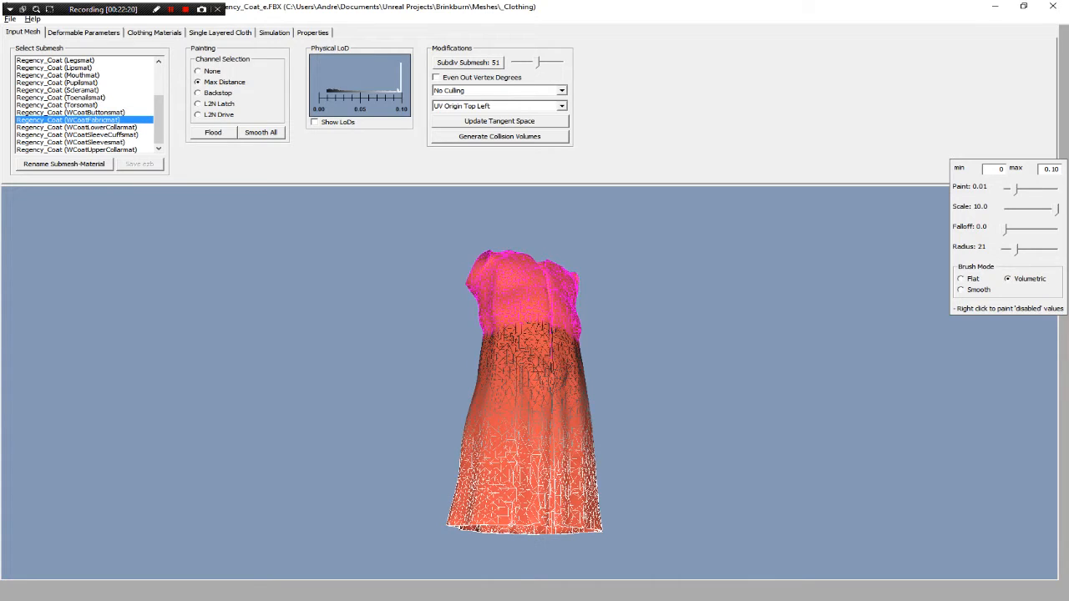
left_click_drag(710, 451, 679, 393, "alt")
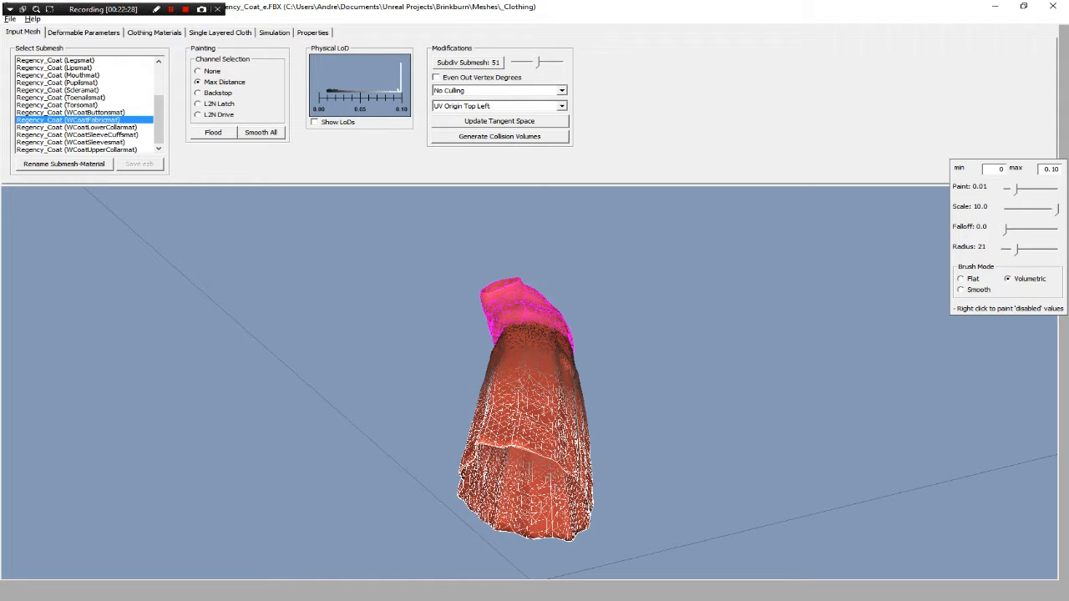
mouse_move(678, 426)
left_mouse_down("alt")
mouse_move(672, 355)
mouse_move(642, 409)
mouse_move(679, 225)
mouse_move(467, 512)
mouse_move(501, 528)
mouse_move(560, 518)
mouse_move(585, 451)
mouse_move(605, 447)
mouse_move(639, 472)
left_mouse_up("alt")
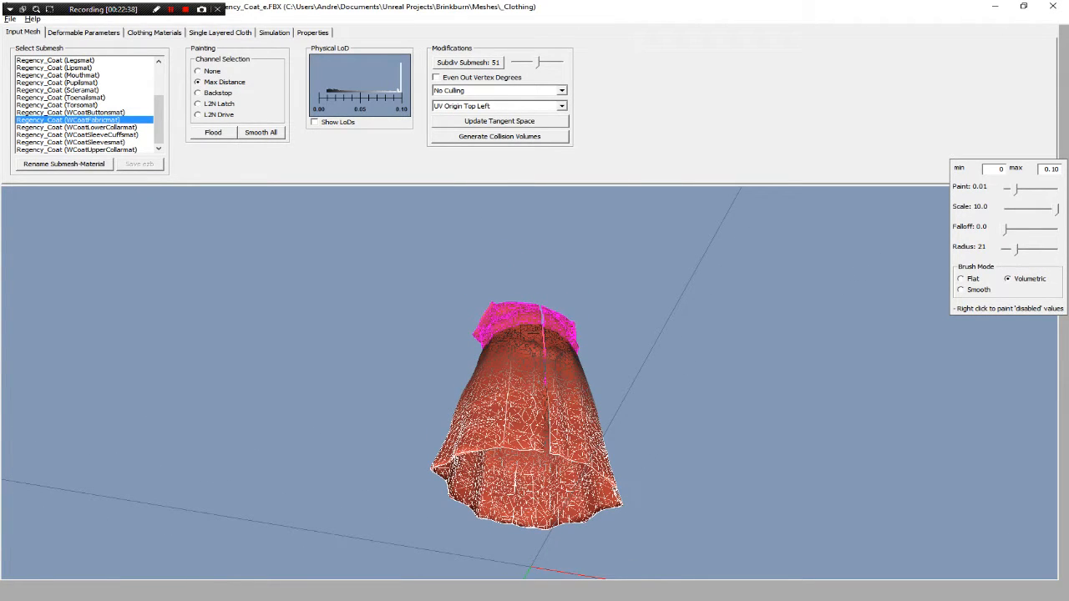
Paint L2N Latch slave value 0 onto the back of the coat's hem with the volumetric brush.
left_click(217, 104)
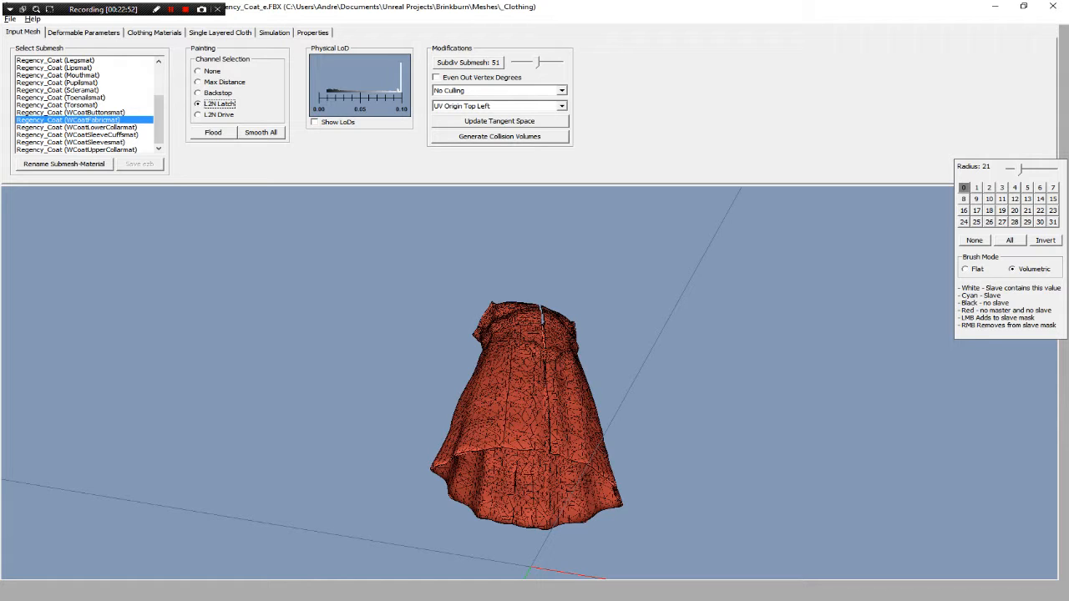
left_click_drag(534, 334, 719, 392, "alt")
mouse_move(618, 559)
left_mouse_down("alt")
mouse_move(568, 504)
mouse_move(455, 491)
mouse_move(619, 543)
mouse_move(410, 509)
mouse_move(518, 526)
left_mouse_up("alt")
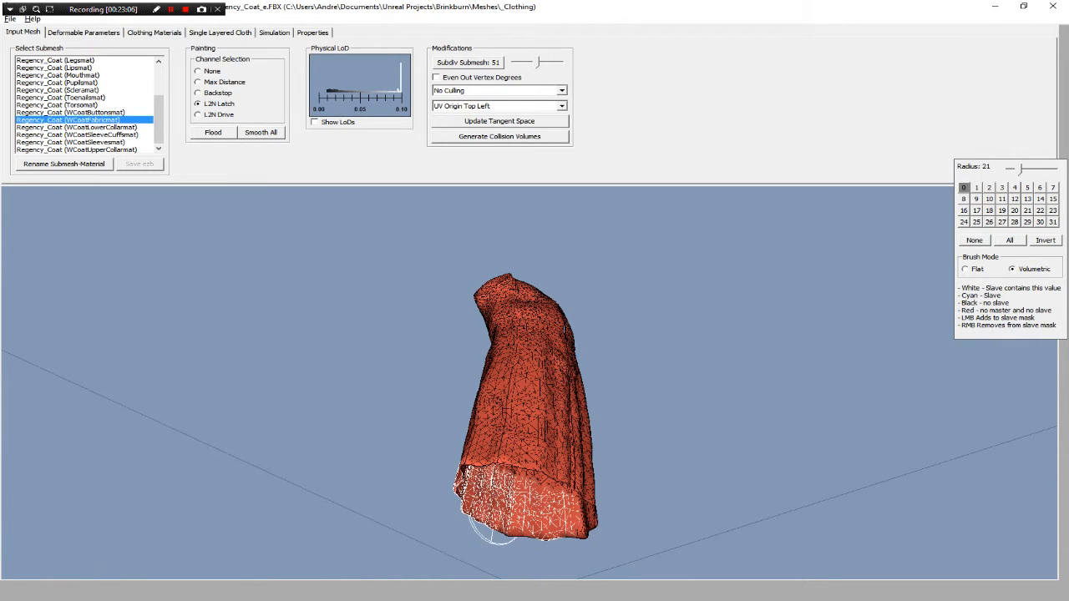
left_click_drag(482, 512, 588, 524, "alt")
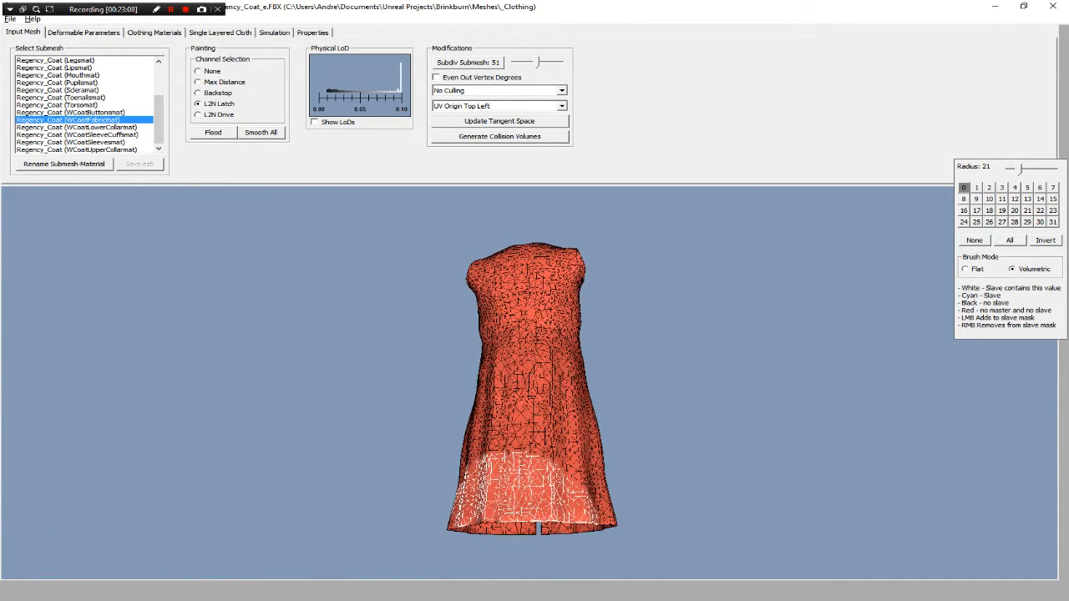
left_click_drag(535, 514, 647, 484, "alt")
Try Clockwise Culling and CounterClockwise Culling on the fabric submesh, ending on Clockwise Culling.
left_click(561, 90)
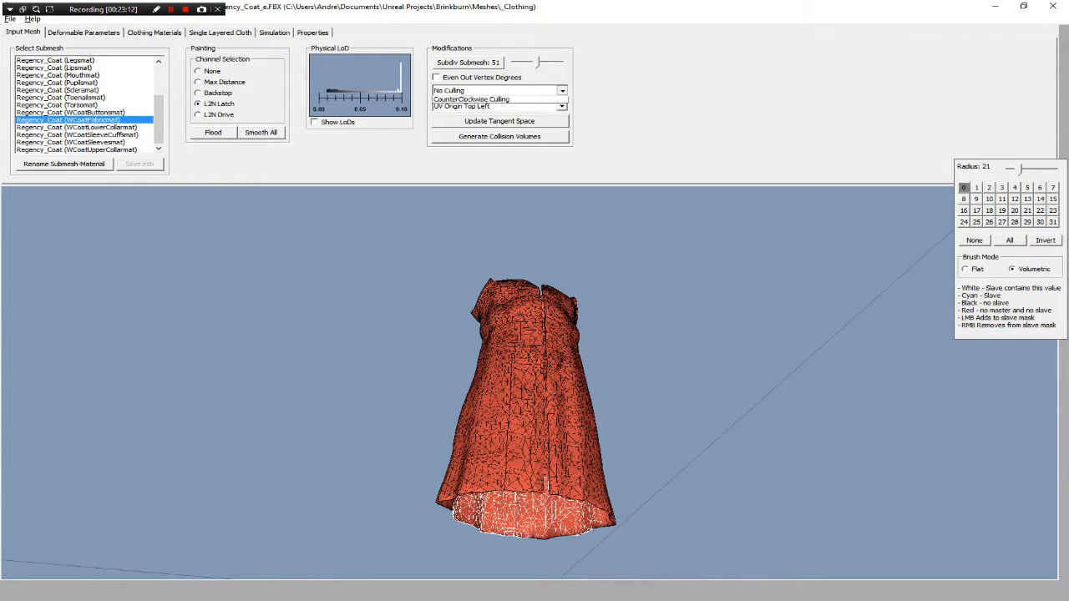
left_click(501, 109)
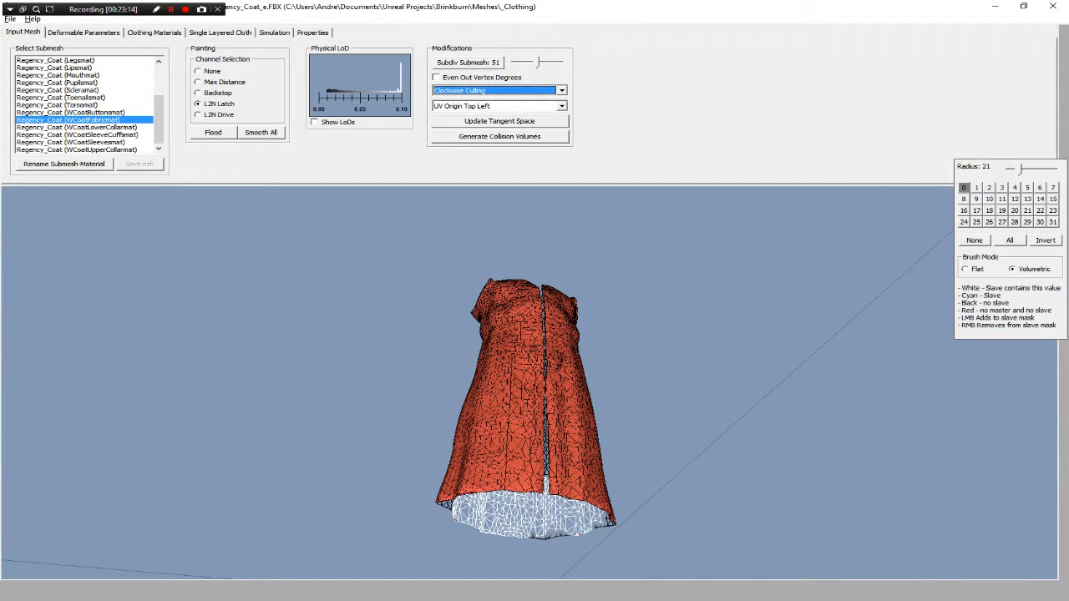
left_click(561, 90)
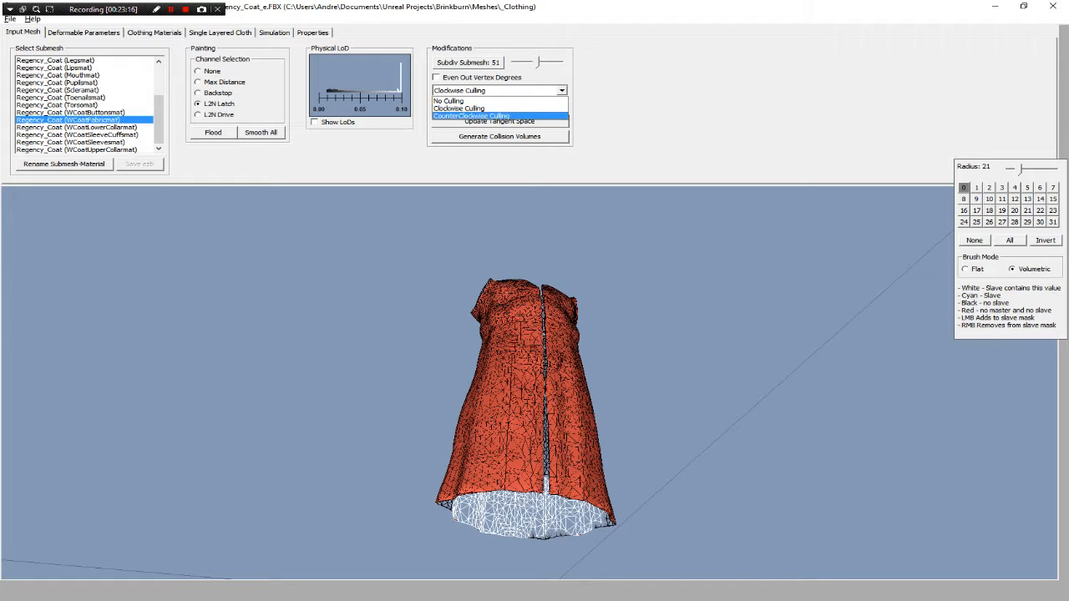
left_click(501, 116)
left_click_drag(618, 376, 585, 401, "alt")
left_click(561, 90)
left_click(501, 109)
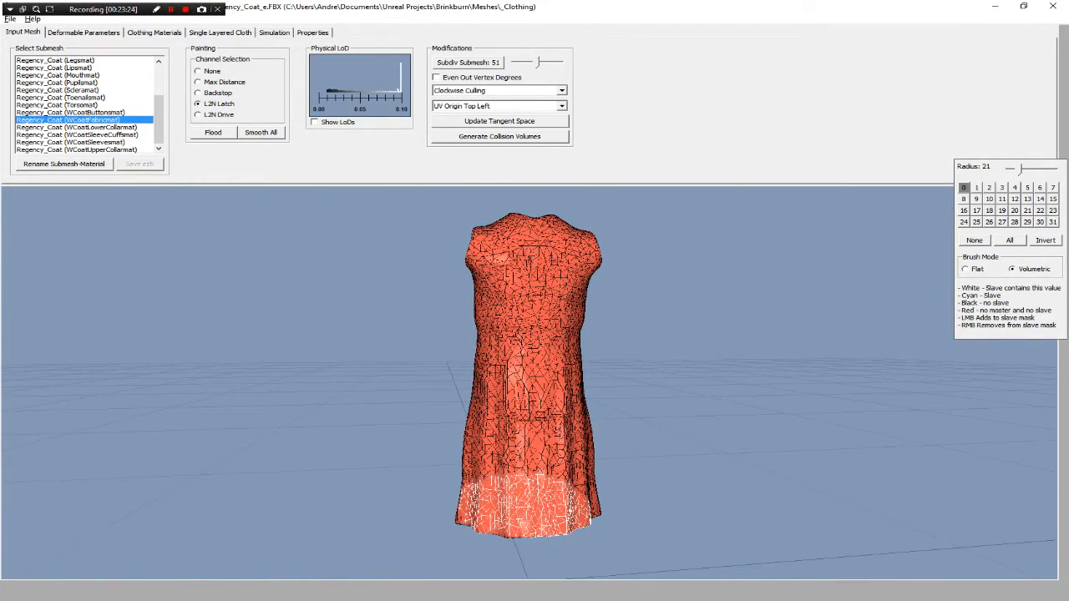
Examine the back and underside of the coat, and set the fabric submesh to CounterClockwise Culling.
left_click_drag(568, 384, 530, 380, "alt")
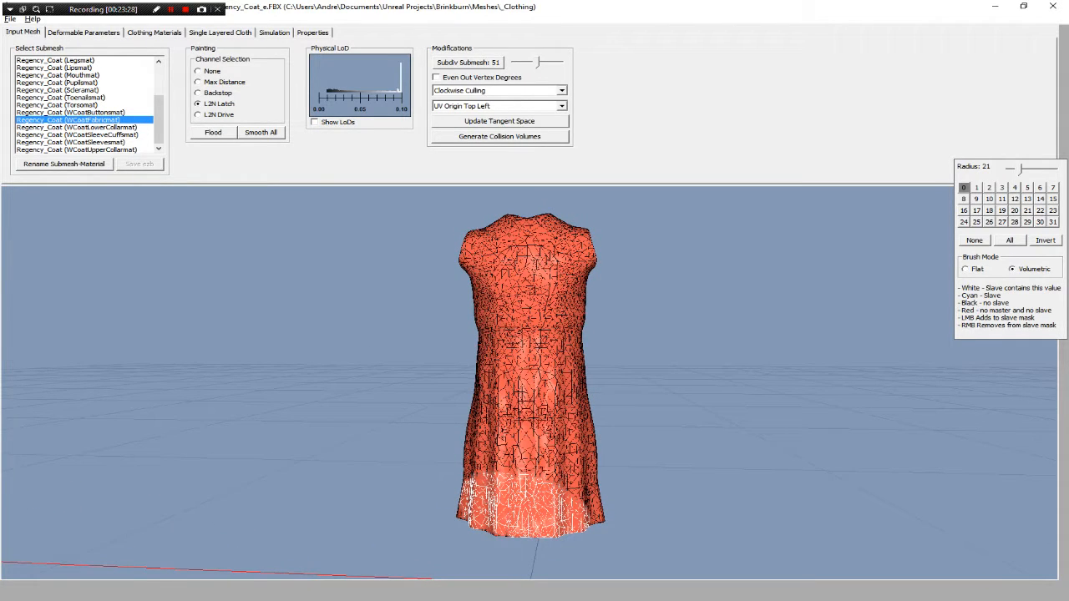
left_click_drag(534, 384, 535, 309, "alt")
left_click(562, 90)
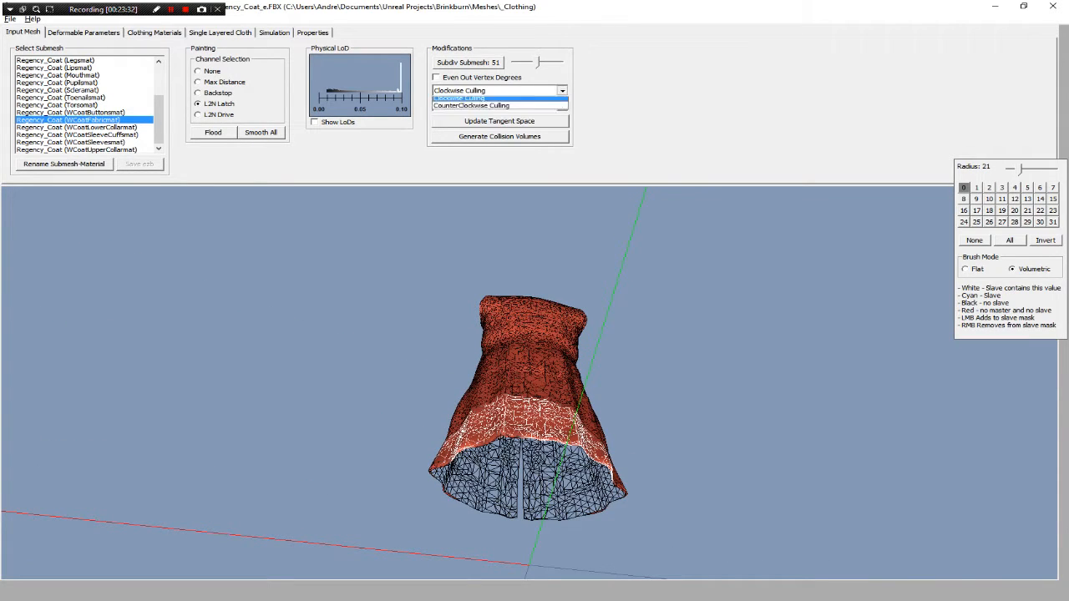
left_click(493, 115)
Paint L2N Latch slave value 0 all the way round the coat's lower hem, including its inner faces.
left_click_drag(518, 334, 616, 347, "alt")
left_click_drag(520, 530, 359, 506, "alt")
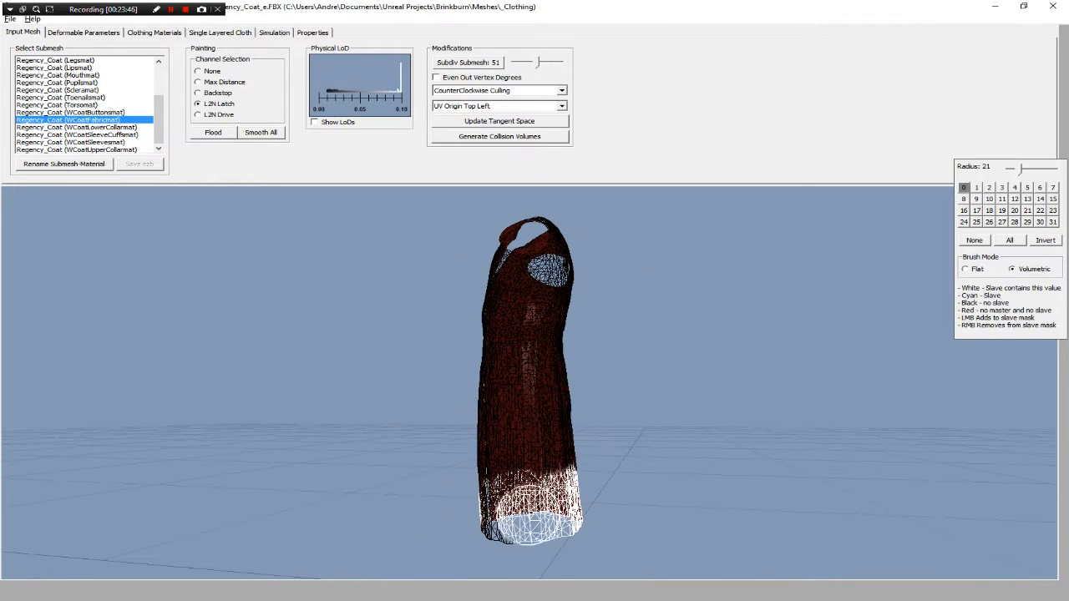
left_click_drag(434, 501, 573, 423, "alt")
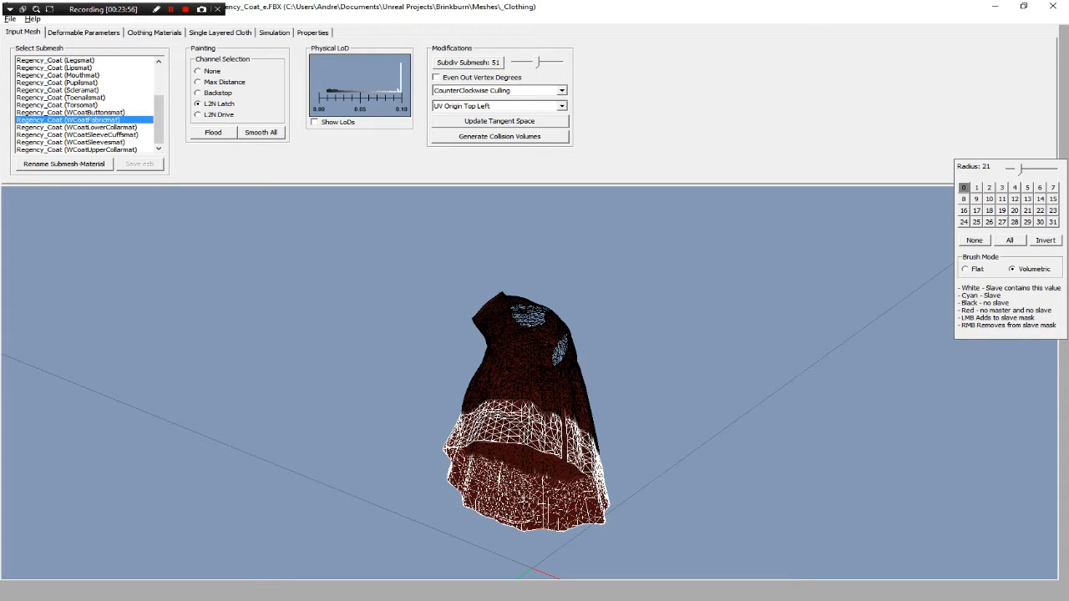
left_click_drag(467, 435, 430, 508, "alt")
left_click_drag(558, 498, 541, 528, "alt")
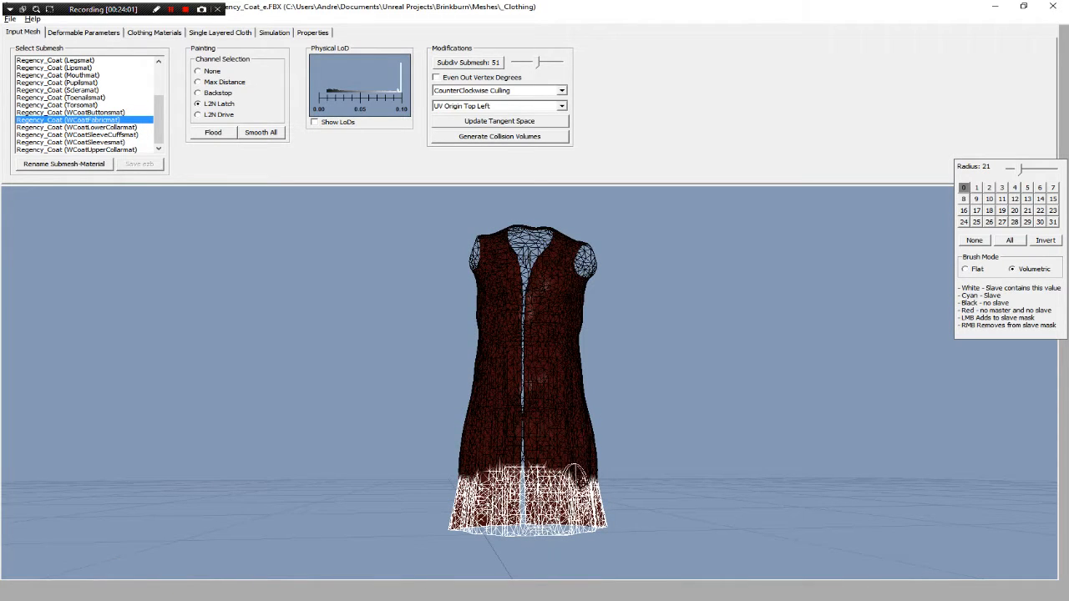
left_click_drag(551, 468, 501, 455, "alt")
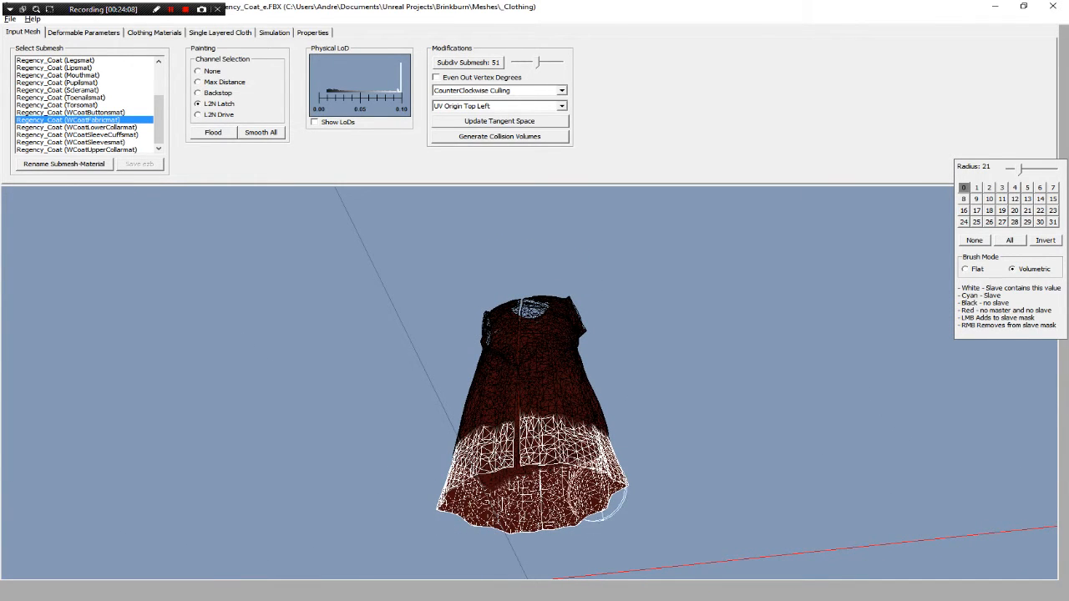
left_click_drag(534, 468, 443, 491, "alt")
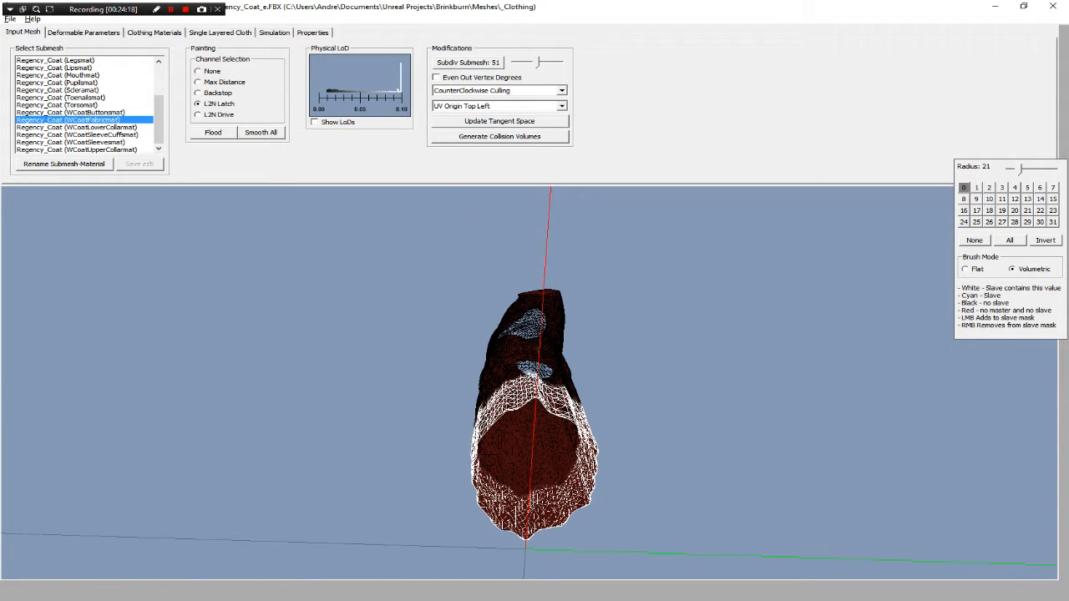
mouse_move(559, 507)
left_mouse_down("alt")
mouse_move(498, 478)
mouse_move(535, 456)
left_mouse_up("alt")
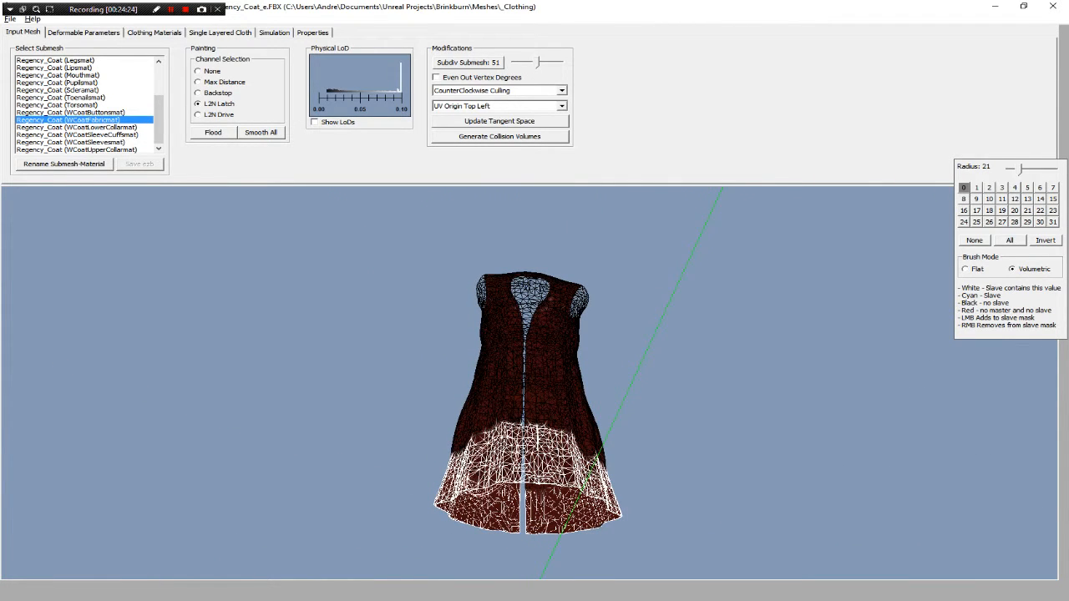
Remove the painted L2N Latch slave value 0 from the whole hem and check the coat from all sides.
mouse_move(498, 460)
right_mouse_down()
mouse_move(543, 461)
mouse_move(455, 467)
mouse_move(443, 488)
mouse_move(543, 501)
mouse_move(455, 517)
mouse_move(580, 490)
mouse_move(606, 516)
right_mouse_up()
mouse_move(604, 499)
left_mouse_down("alt")
mouse_move(417, 501)
mouse_move(535, 494)
mouse_move(516, 499)
mouse_move(501, 538)
mouse_move(635, 492)
mouse_move(614, 468)
mouse_move(639, 463)
left_mouse_up("alt")
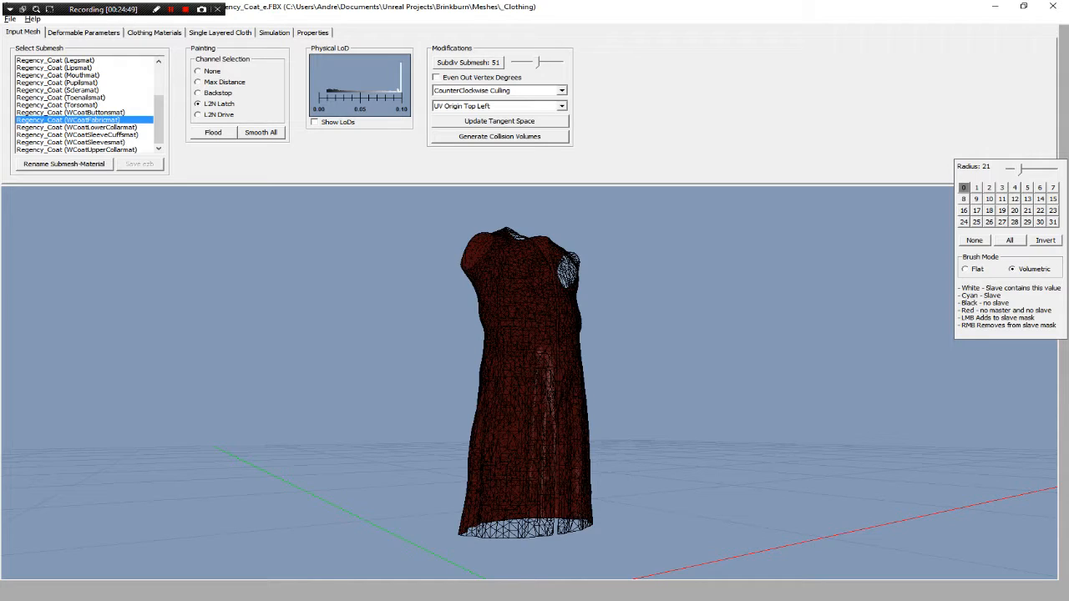
mouse_move(526, 350)
left_mouse_down("alt")
mouse_move(494, 493)
mouse_move(482, 471)
left_mouse_up("alt")
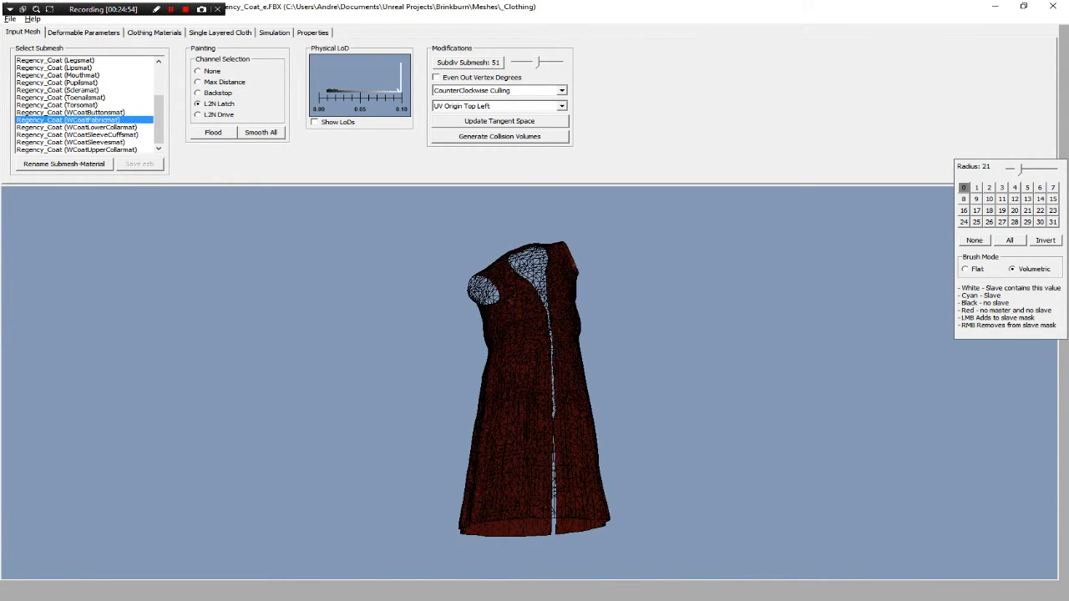
left_click_drag(535, 401, 468, 376, "alt")
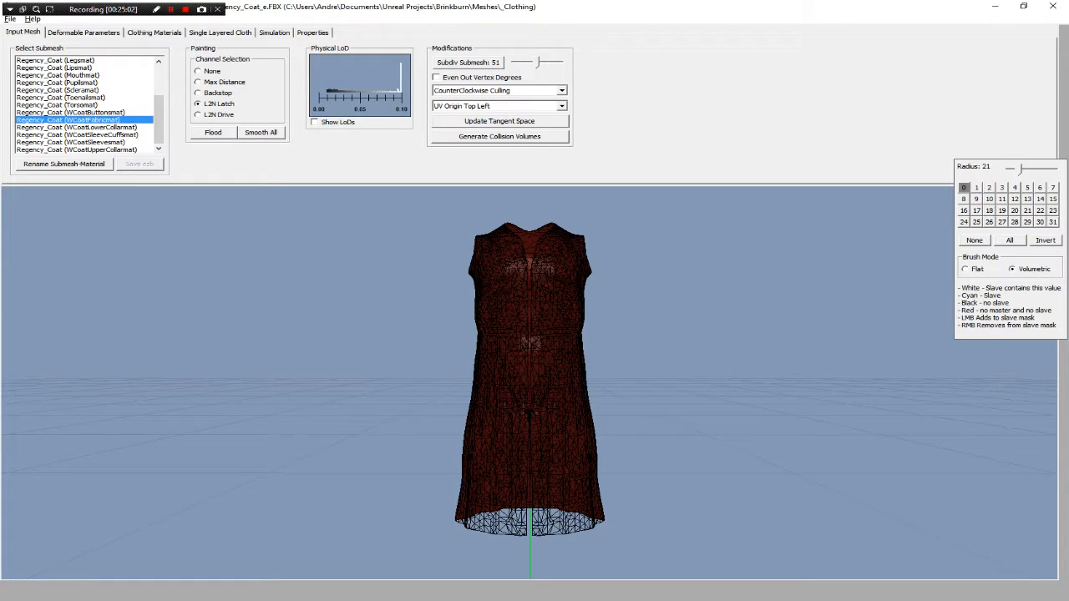
Set the fabric submesh back to No Culling and check the coat's surface.
left_click(561, 90)
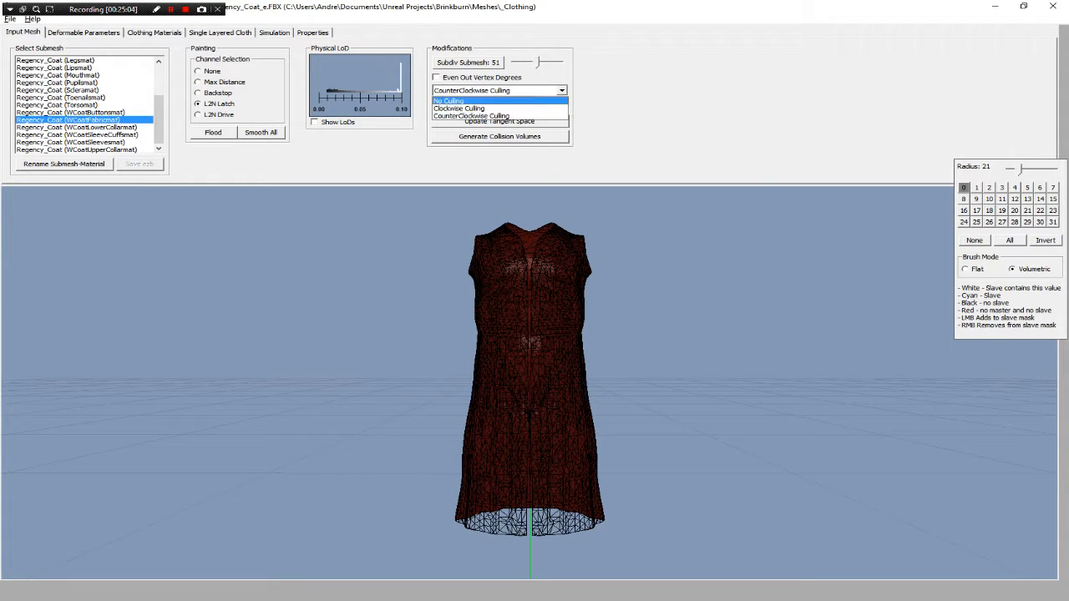
left_click(448, 101)
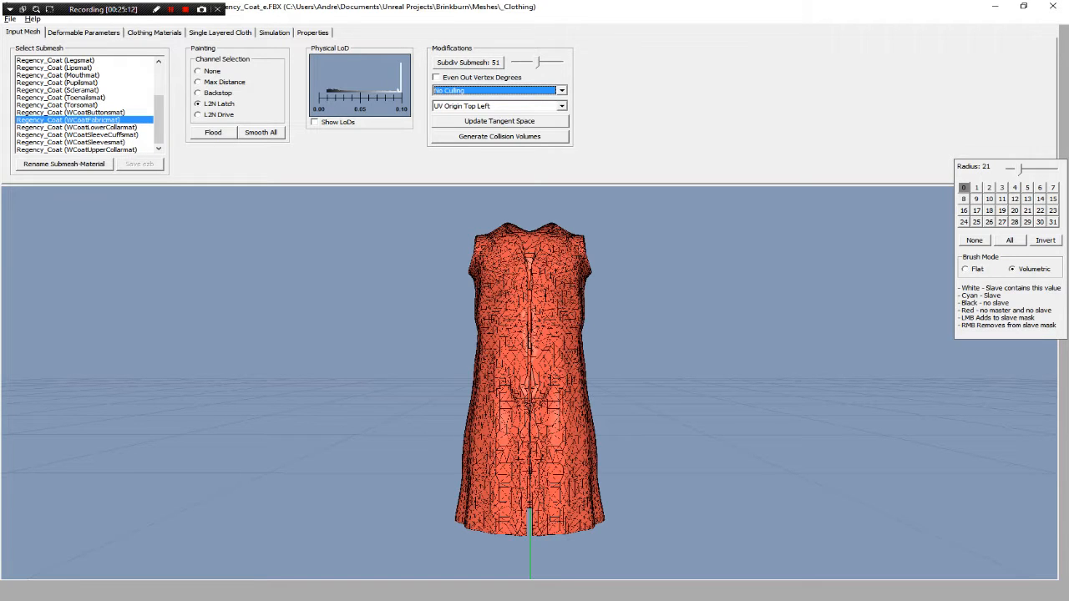
left_click_drag(571, 420, 635, 436, "alt")
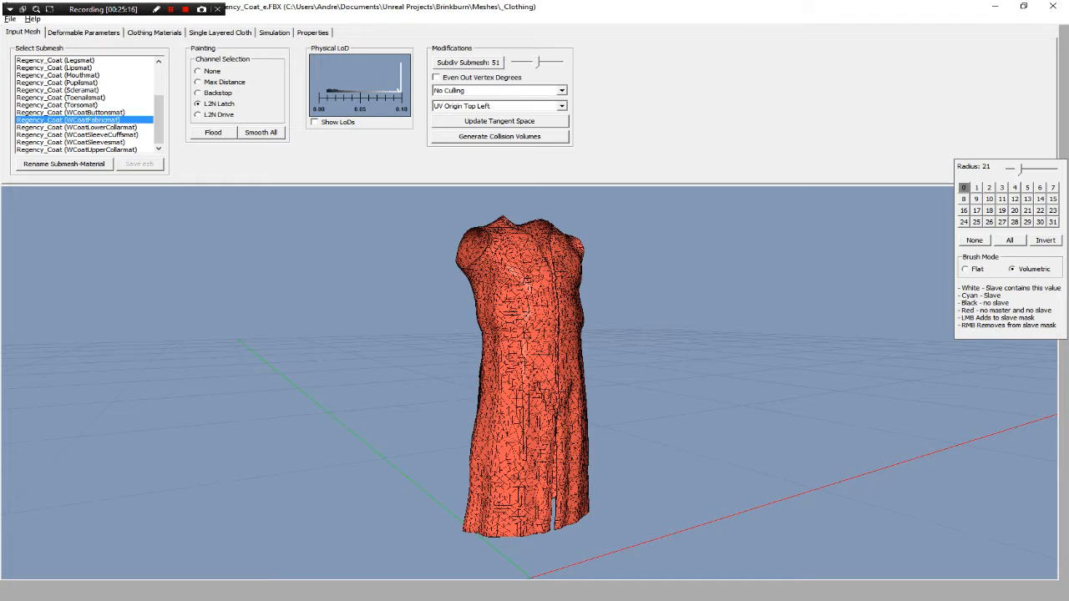
Return to the Max Distance painting channel and view the coat from the front.
left_click(223, 82)
left_click_drag(668, 368, 401, 401, "alt")
left_click_drag(534, 393, 350, 359, "alt")
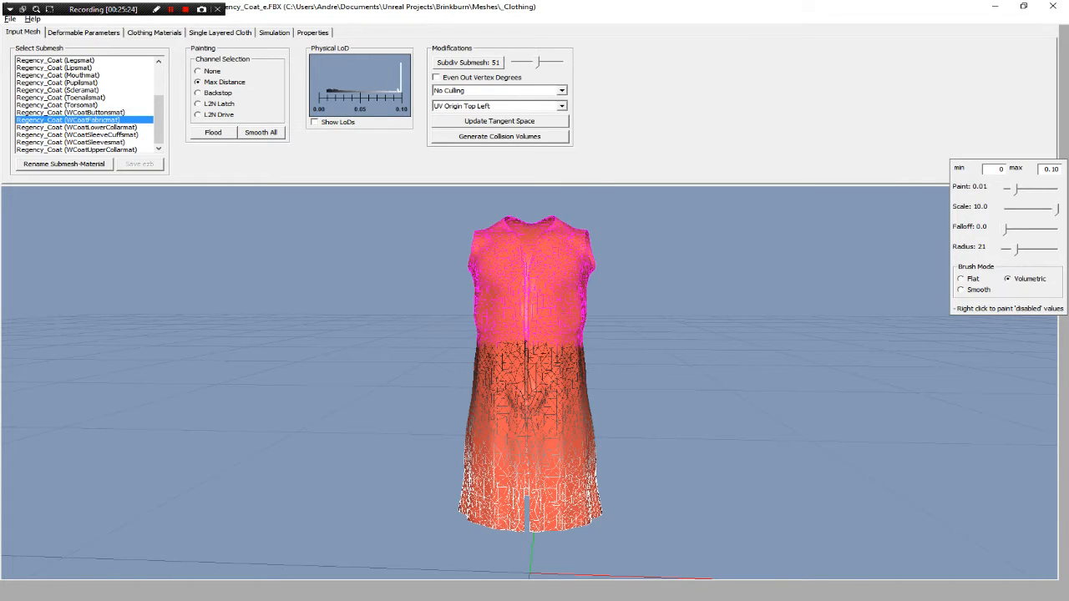
Preview the coat's cloth Thickness at 0.18 in the deformable parameters.
left_click(84, 32)
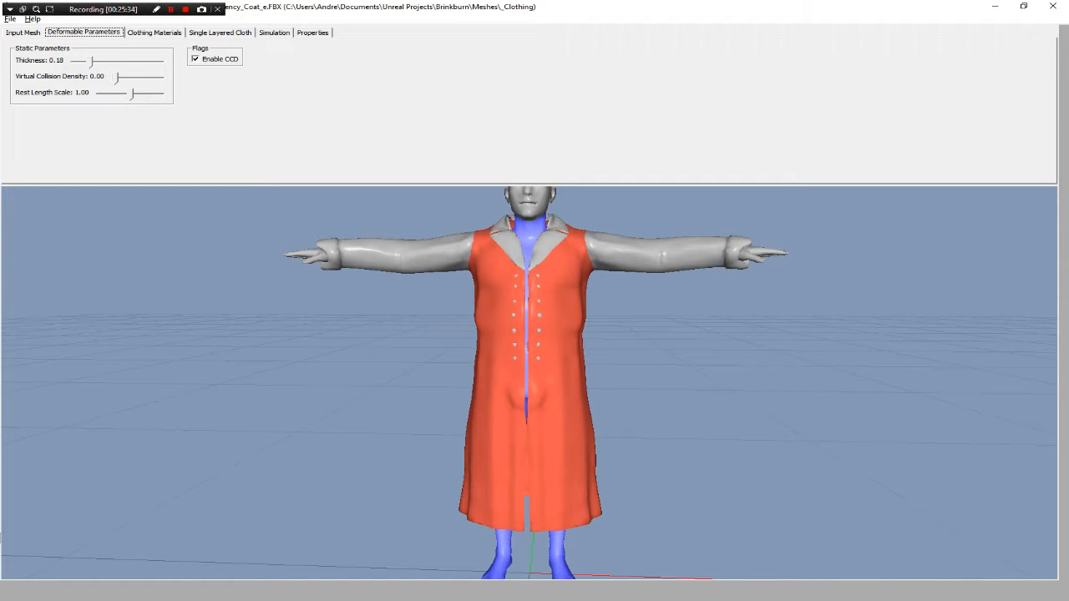
left_click(91, 62)
left_click_drag(91, 62, 92, 61)
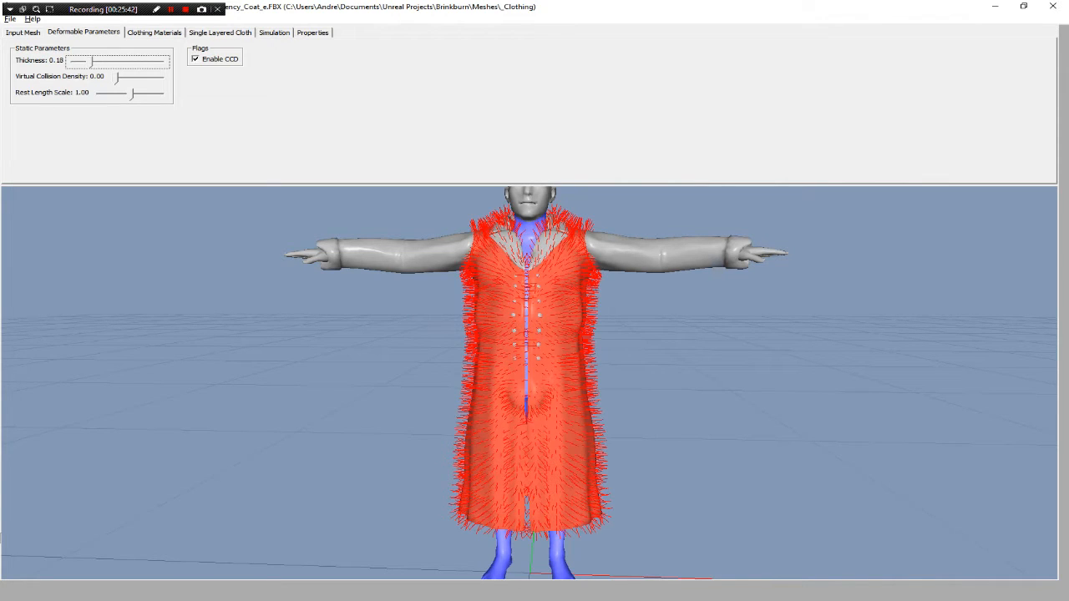
Show the clothing material settings for the Default material in the Default library.
left_click_drag(585, 376, 543, 401)
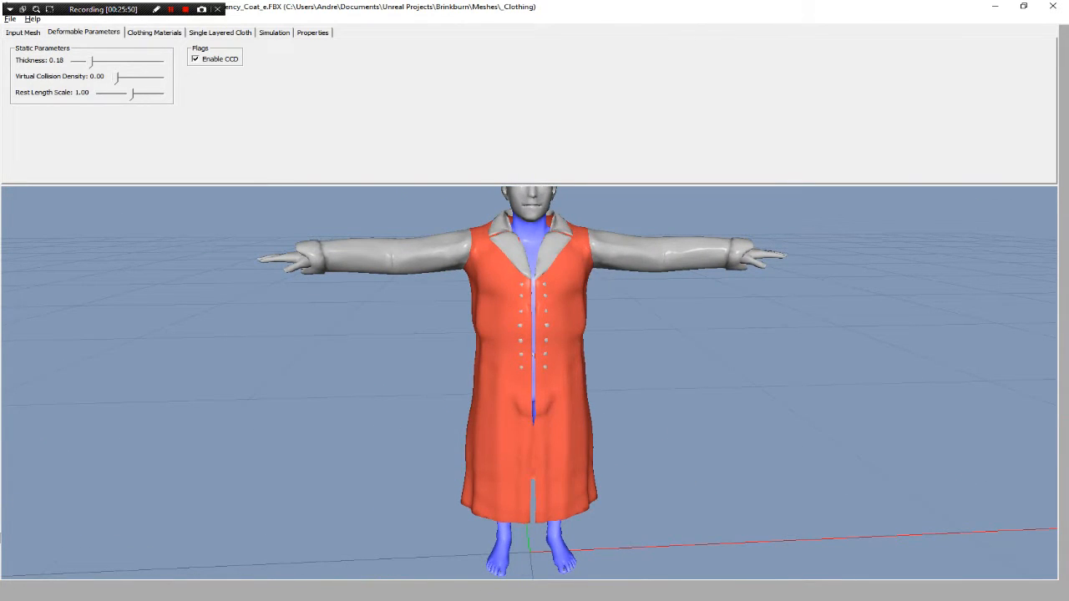
left_click(154, 33)
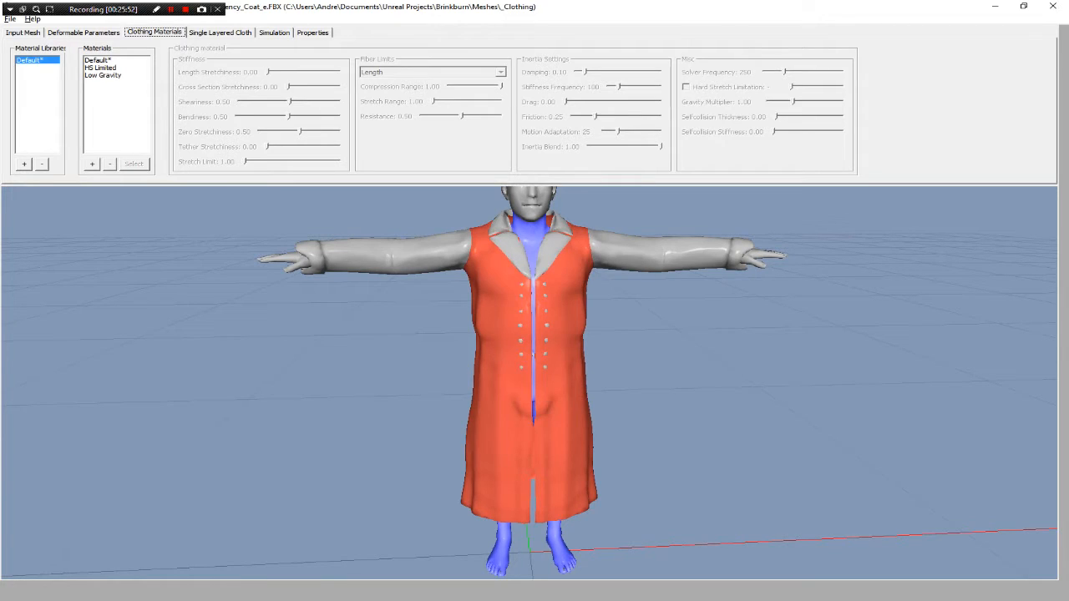
left_click(99, 60)
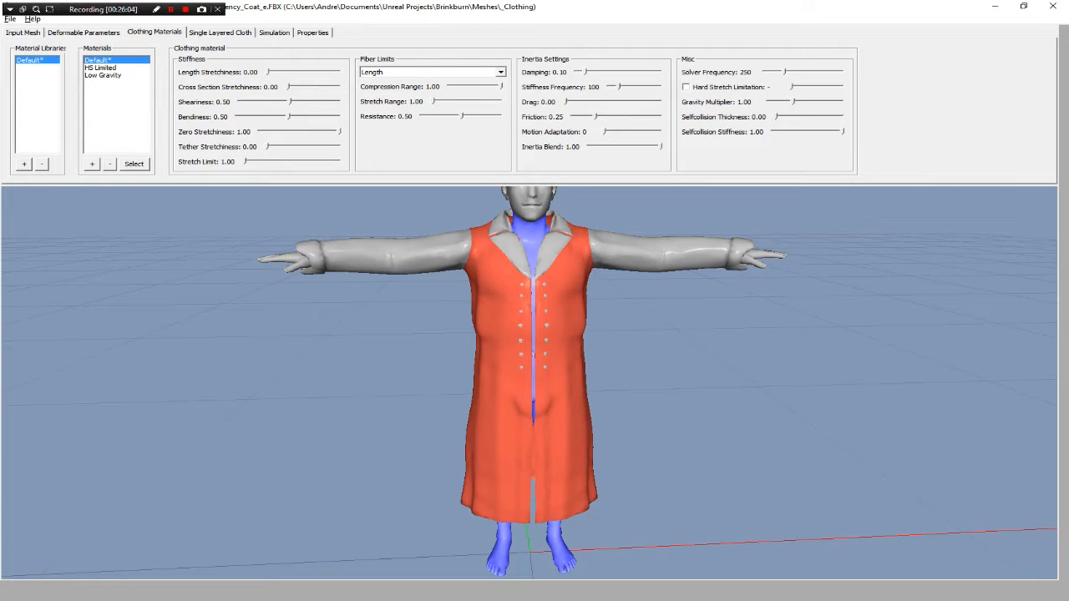
Examine the Default material's stiffness, damping and solver settings while viewing the coat from the front and side.
left_click_drag(351, 351, 885, 352)
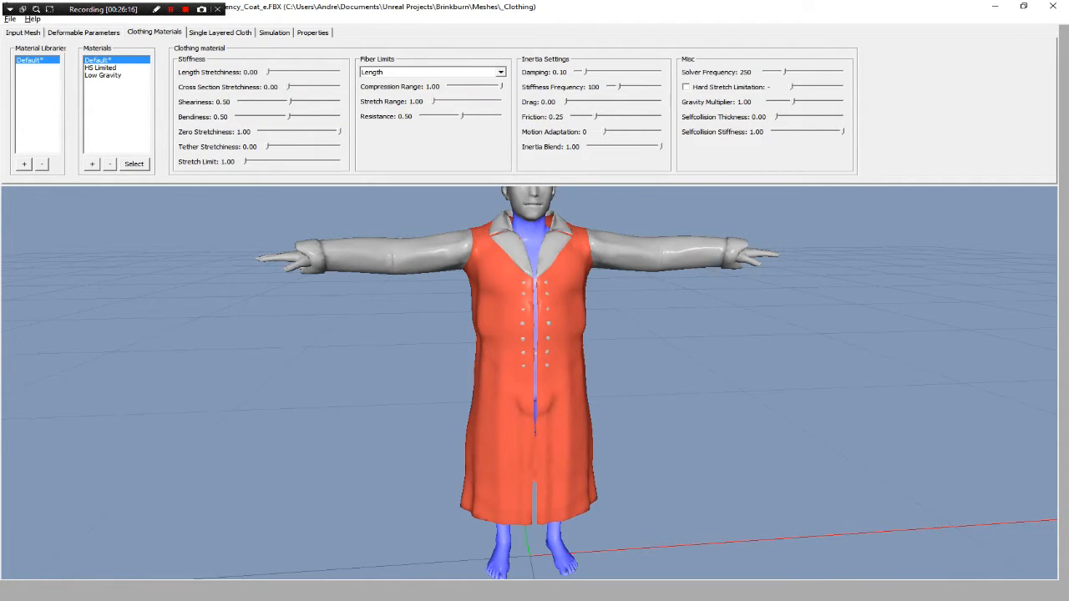
left_click_drag(268, 72, 268, 72)
mouse_move(534, 418)
left_mouse_down()
mouse_move(576, 368)
mouse_move(534, 401)
left_mouse_up()
scroll(535, 401, "down", 5)
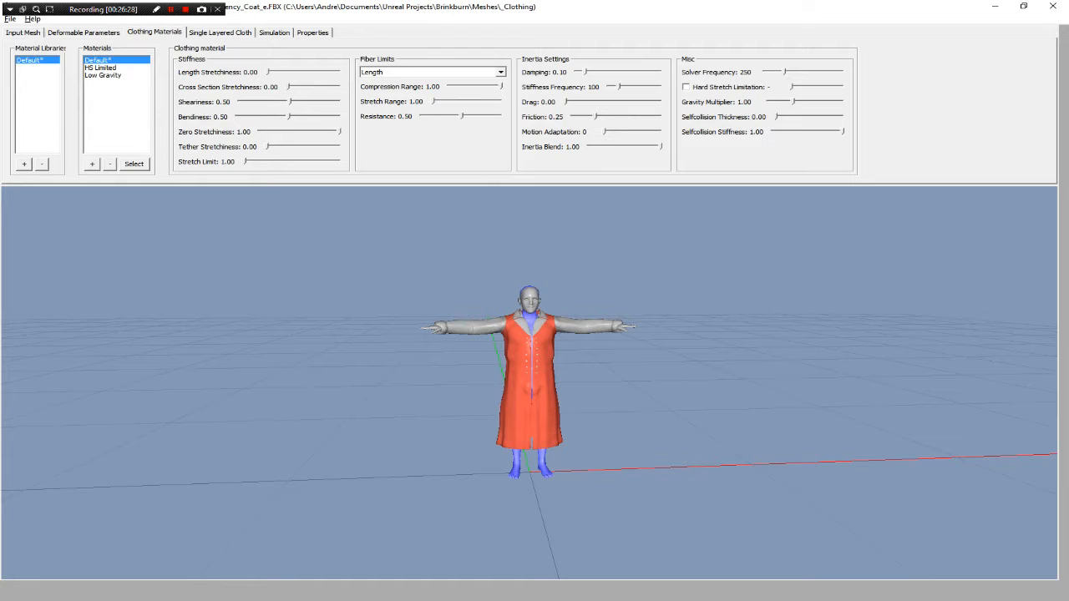
scroll(530, 376, "up", 5)
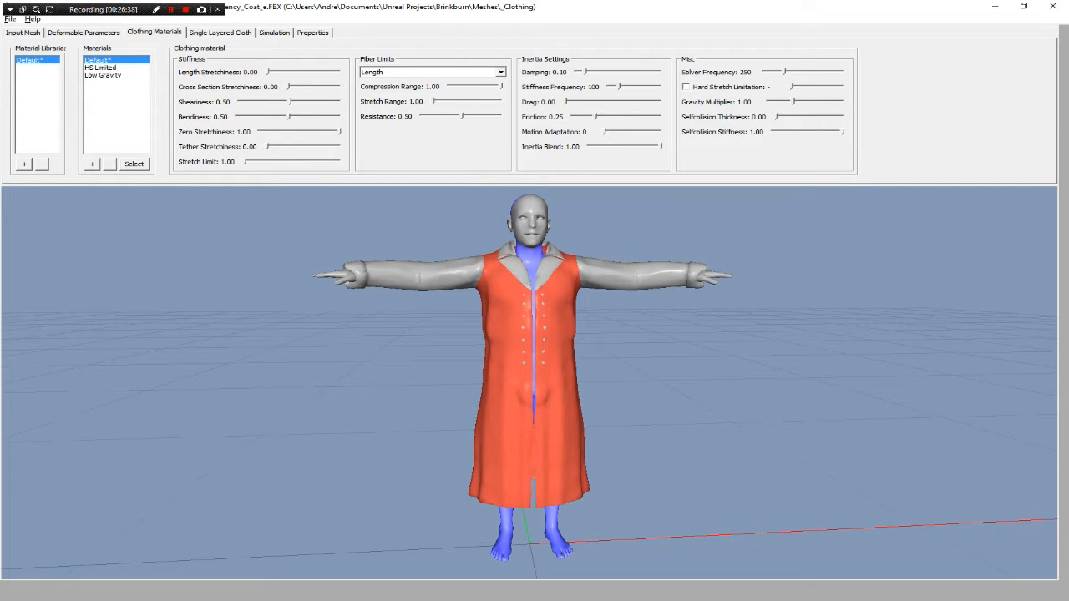
left_click_drag(529, 384, 551, 376, "alt")
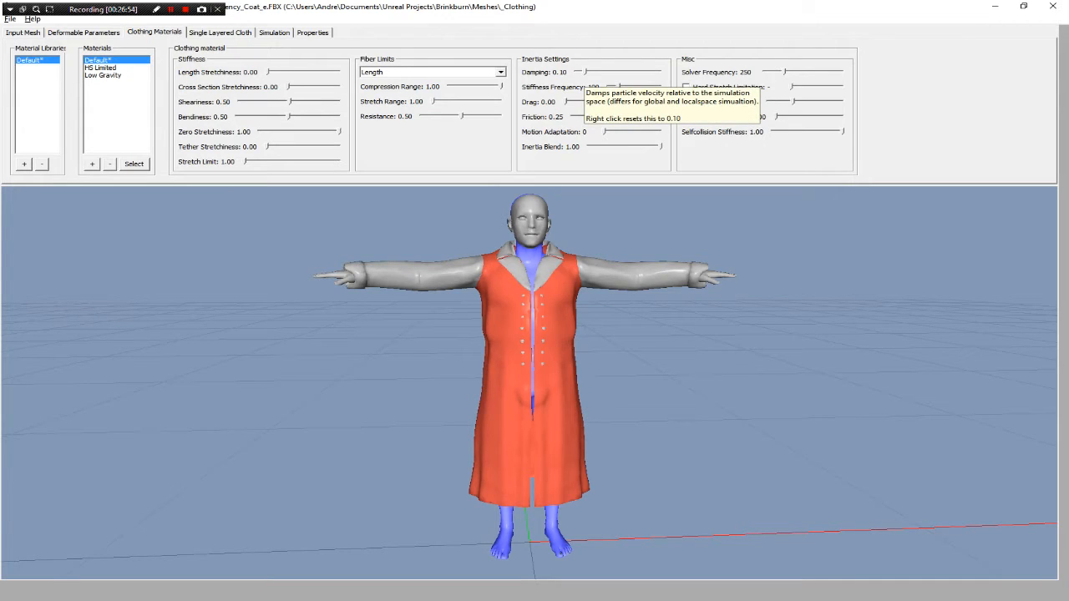
mouse_move(585, 72)
left_mouse_down()
mouse_move(600, 72)
mouse_move(585, 72)
left_mouse_up()
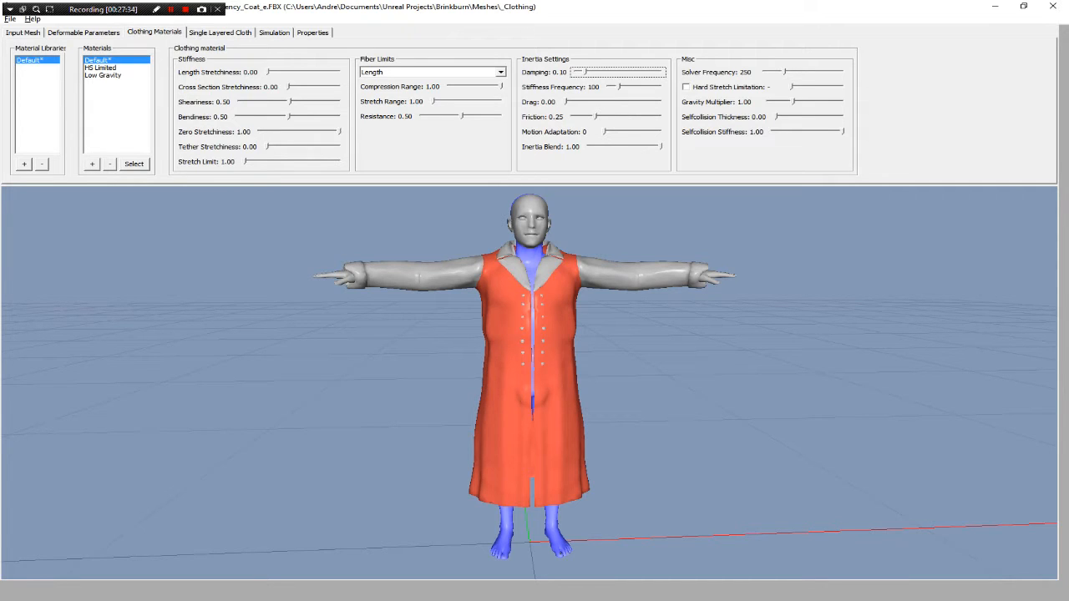
left_click_drag(468, 351, 593, 382, "alt")
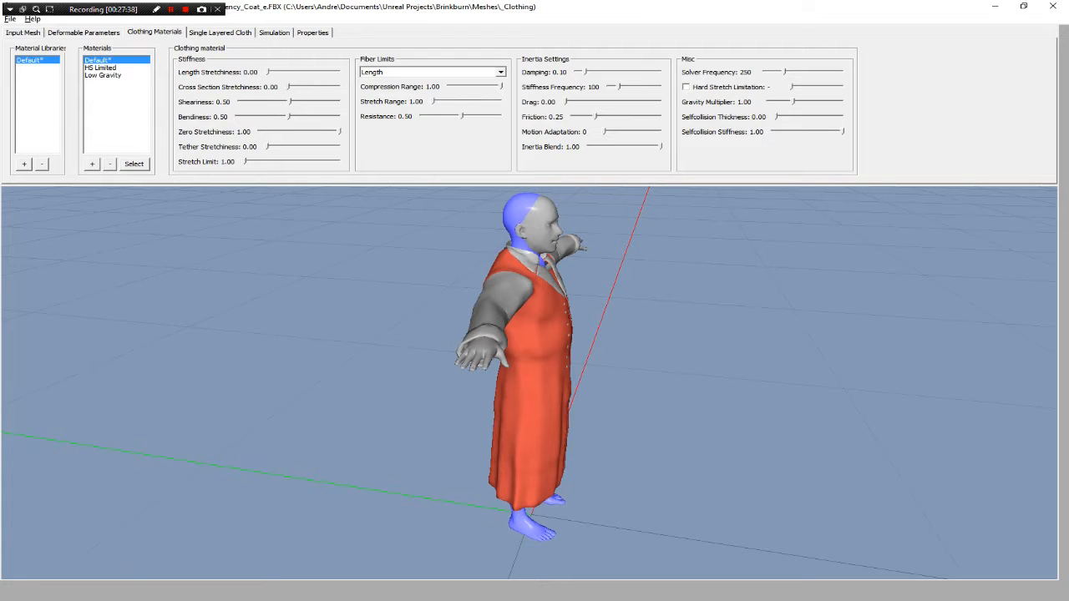
left_click_drag(592, 382, 498, 407, "alt")
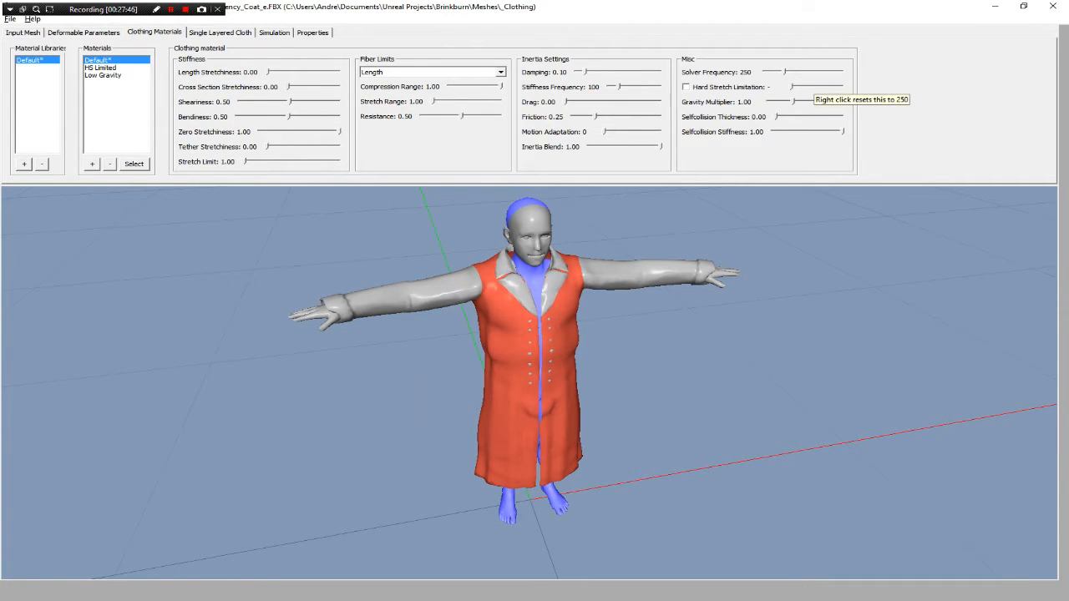
left_click_drag(668, 360, 619, 311, "alt")
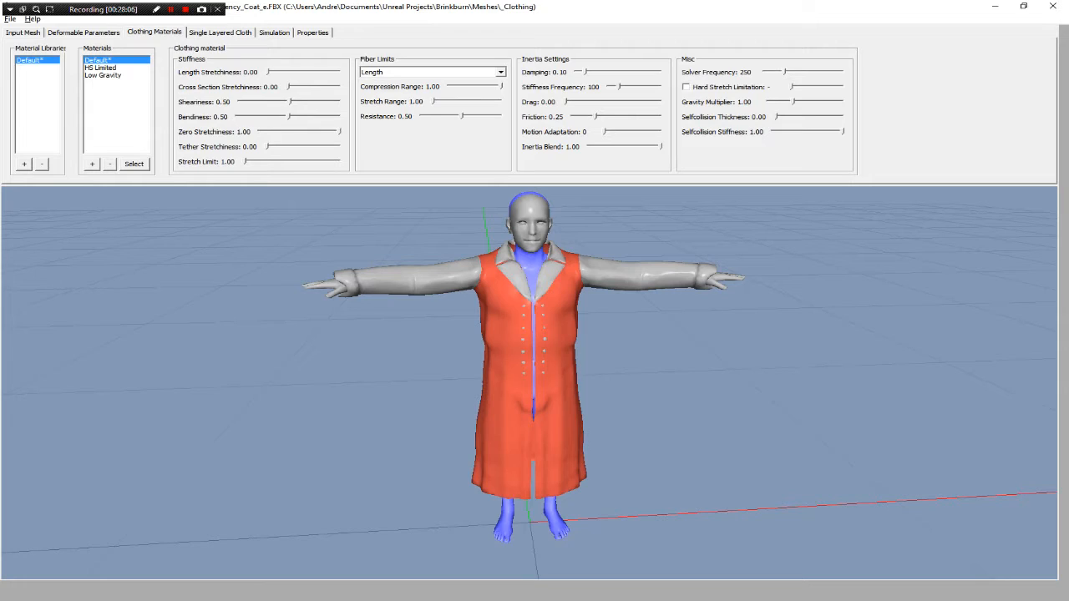
Try a Gravity Multiplier of 0.96 on the Default material, settle on 1.04, and check the coat from the side.
mouse_move(794, 102)
left_mouse_down()
mouse_move(770, 102)
mouse_move(793, 102)
left_mouse_up()
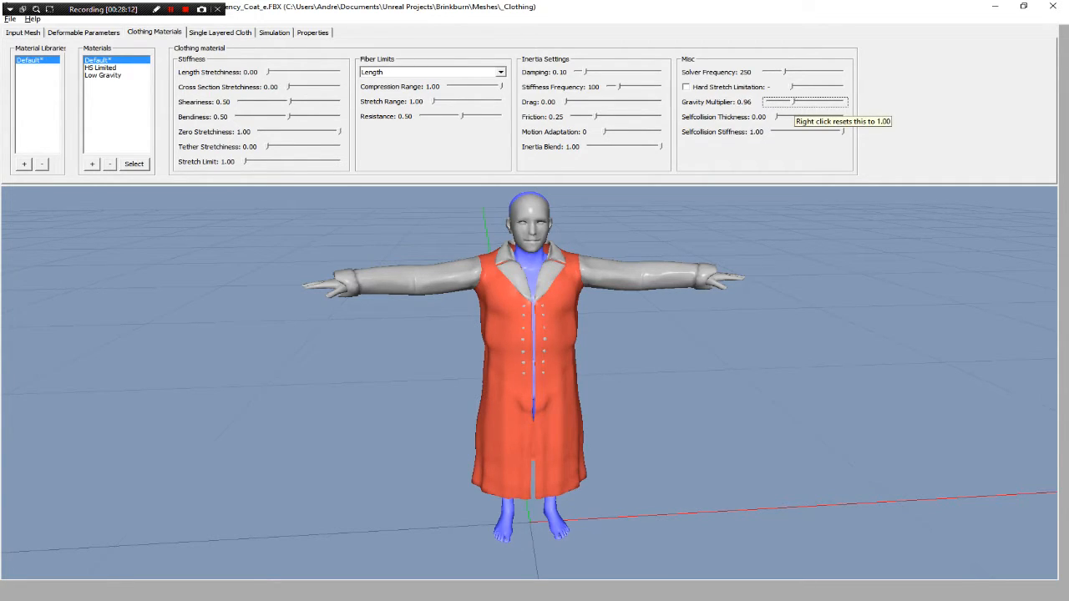
left_click_drag(585, 359, 564, 309, "alt")
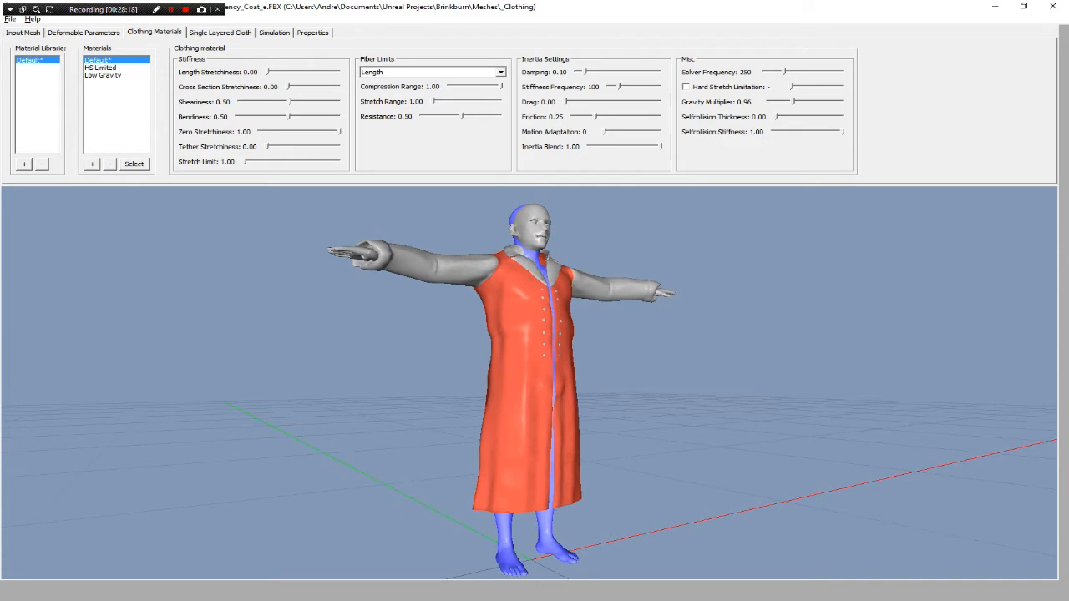
left_click_drag(564, 309, 501, 326, "alt")
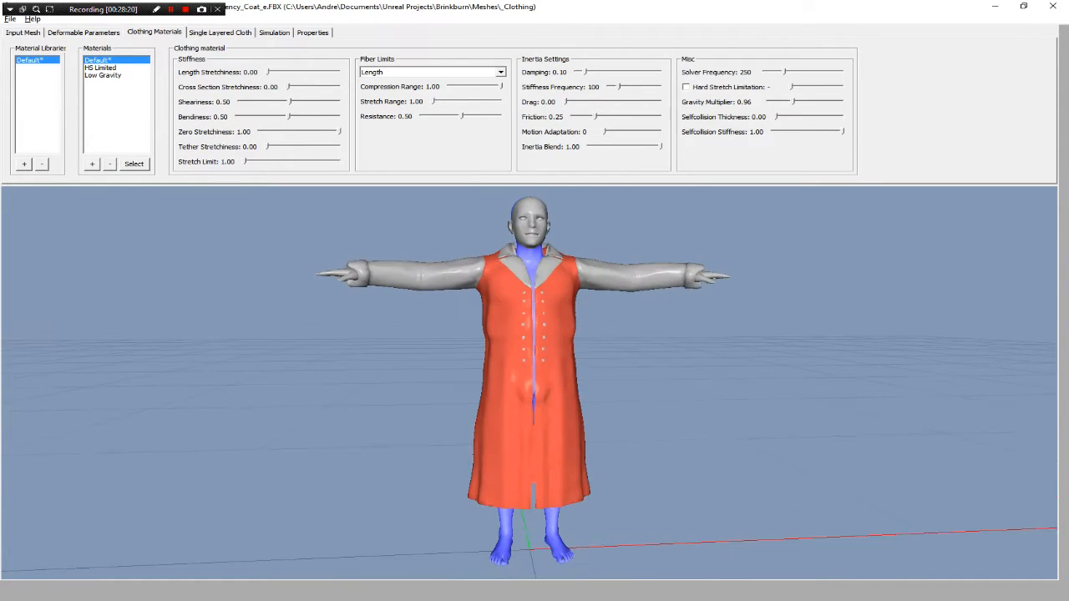
mouse_move(793, 101)
left_mouse_down()
mouse_move(832, 101)
mouse_move(794, 101)
left_mouse_up()
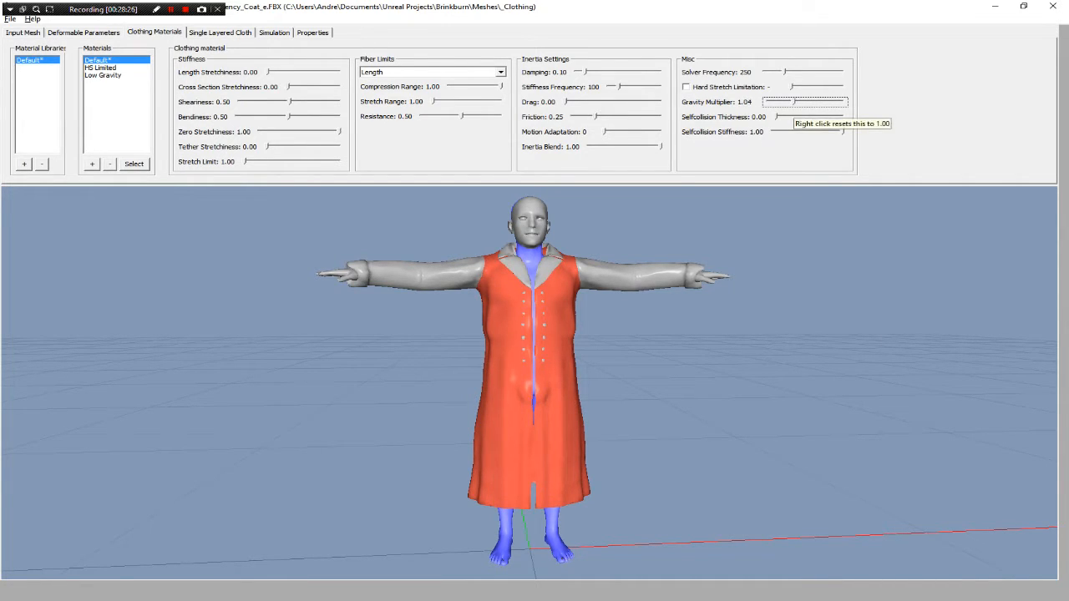
left_click_drag(568, 334, 710, 334, "alt")
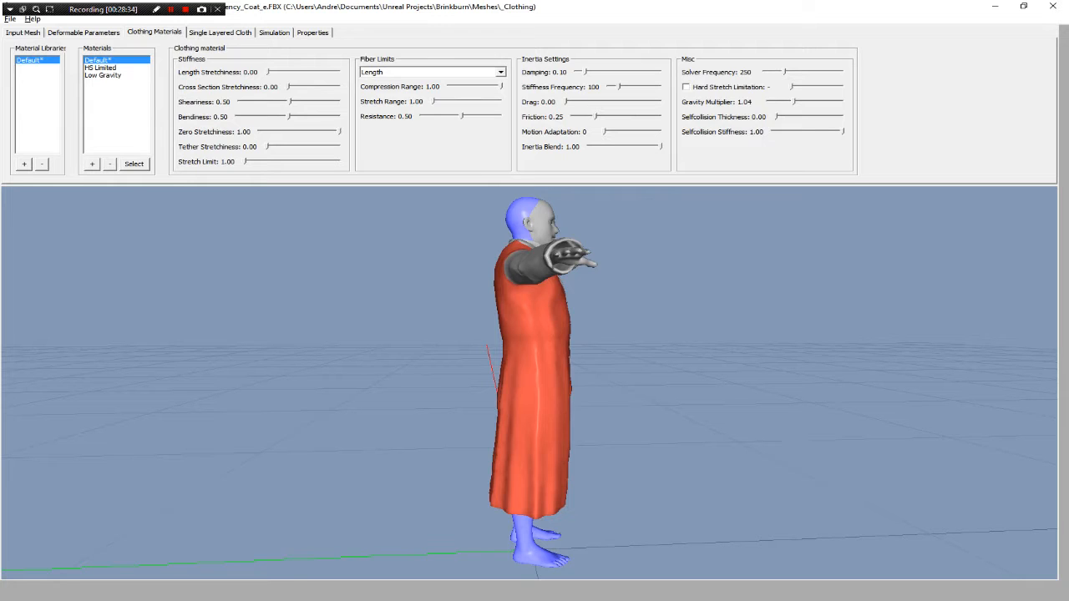
left_click_drag(710, 334, 543, 334, "alt")
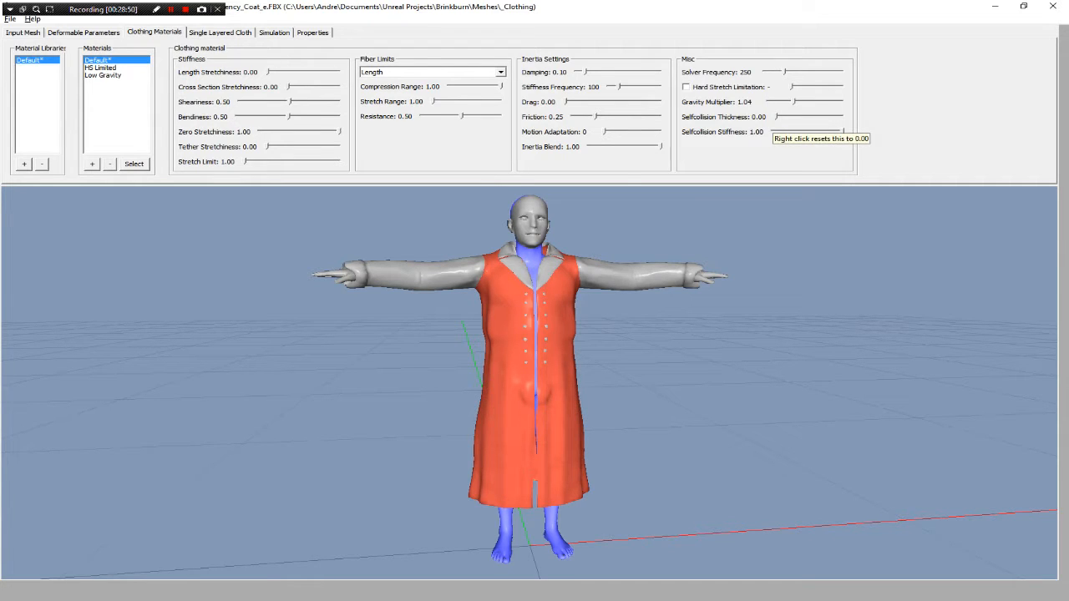
Inspect the coat from the side and from below, and set the Default material's Selfcollision Thickness to 3.98.
left_click_drag(468, 359, 739, 397)
left_click_drag(777, 117, 776, 117)
left_click_drag(719, 334, 555, 272)
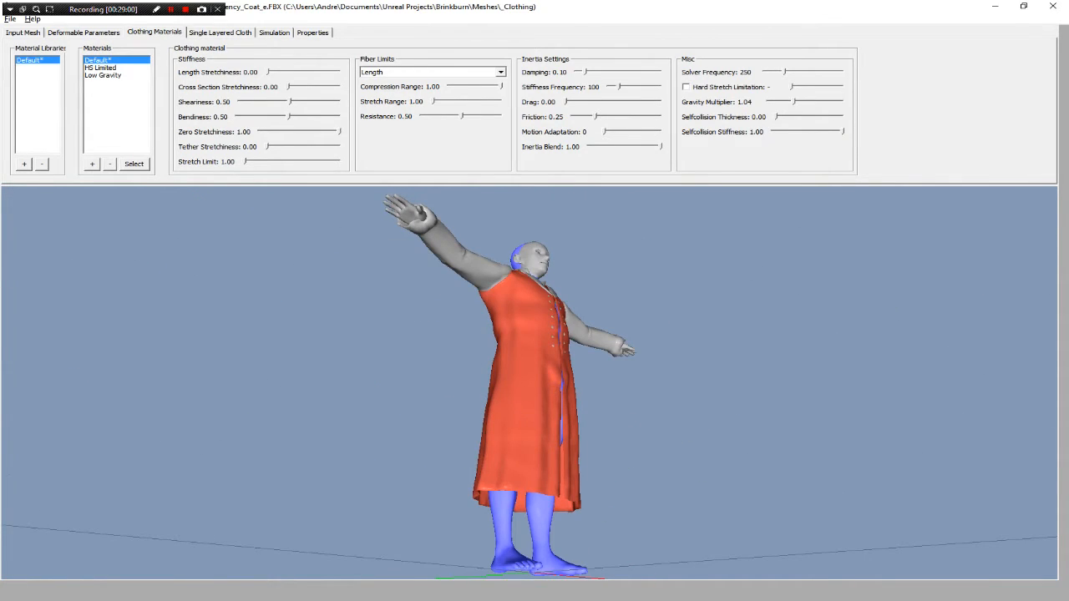
left_click_drag(555, 272, 510, 322)
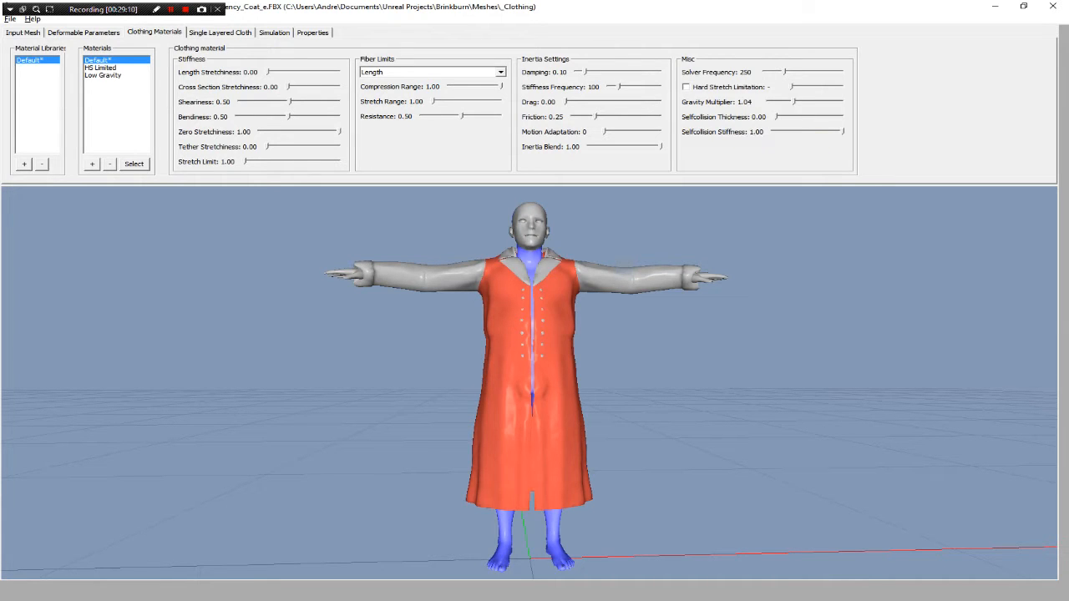
left_click_drag(501, 351, 603, 220)
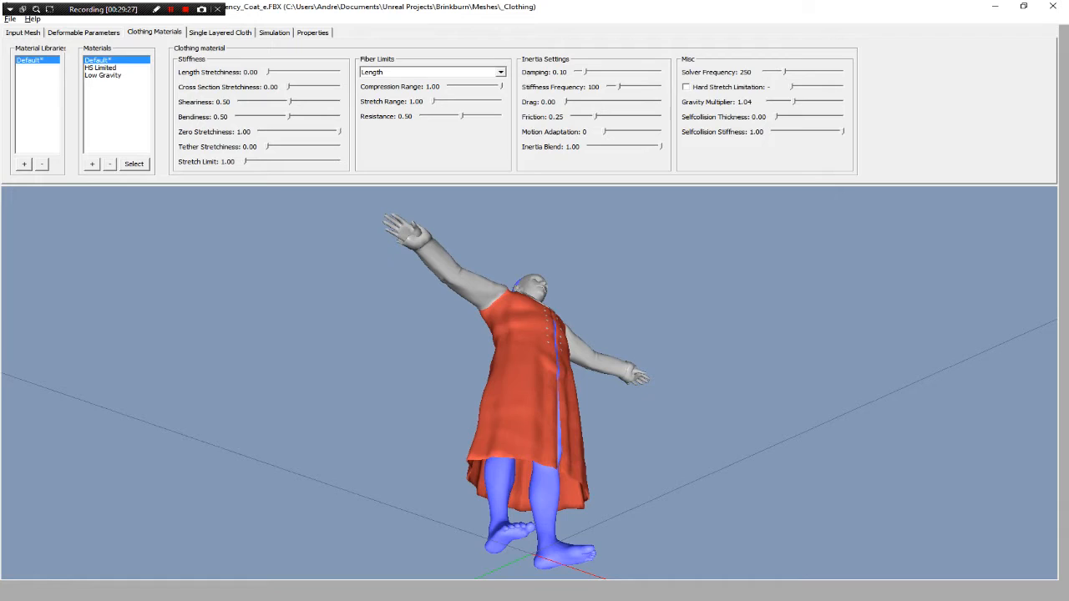
left_click_drag(603, 221, 645, 238)
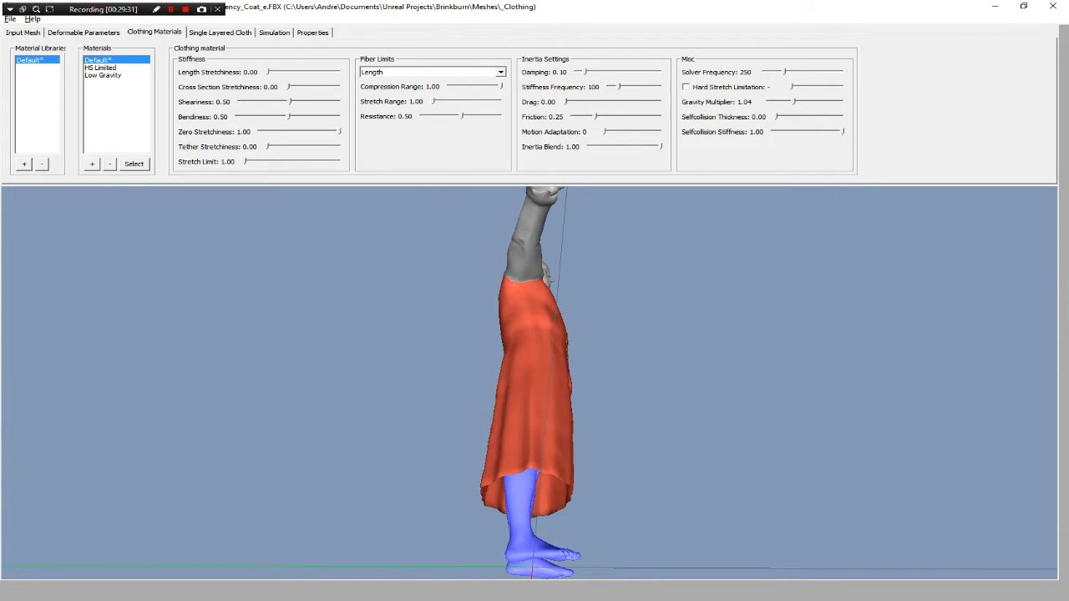
left_click_drag(645, 238, 656, 267)
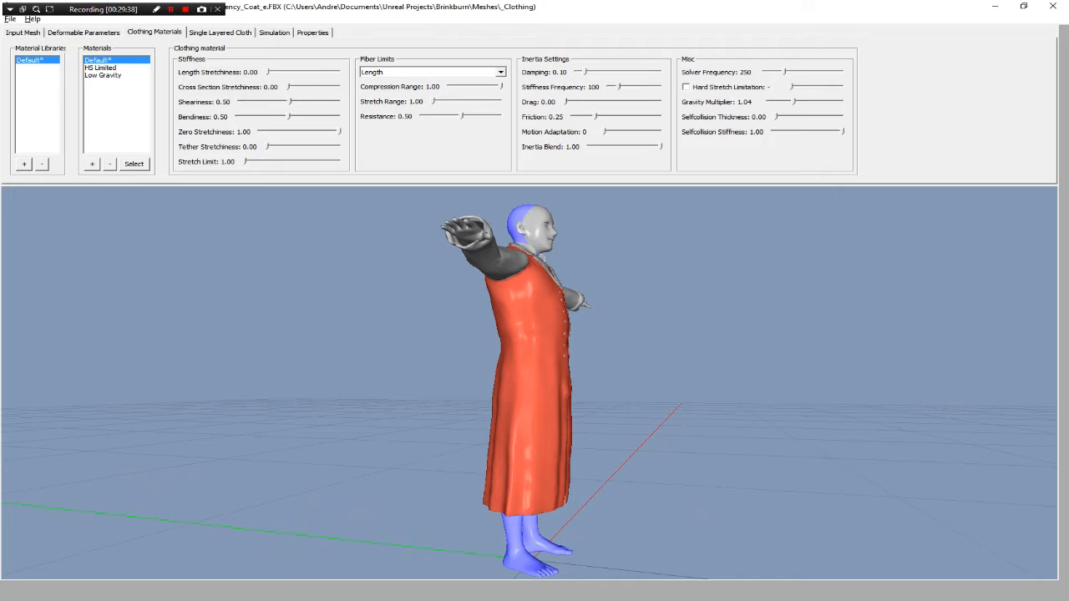
left_click_drag(552, 334, 481, 326)
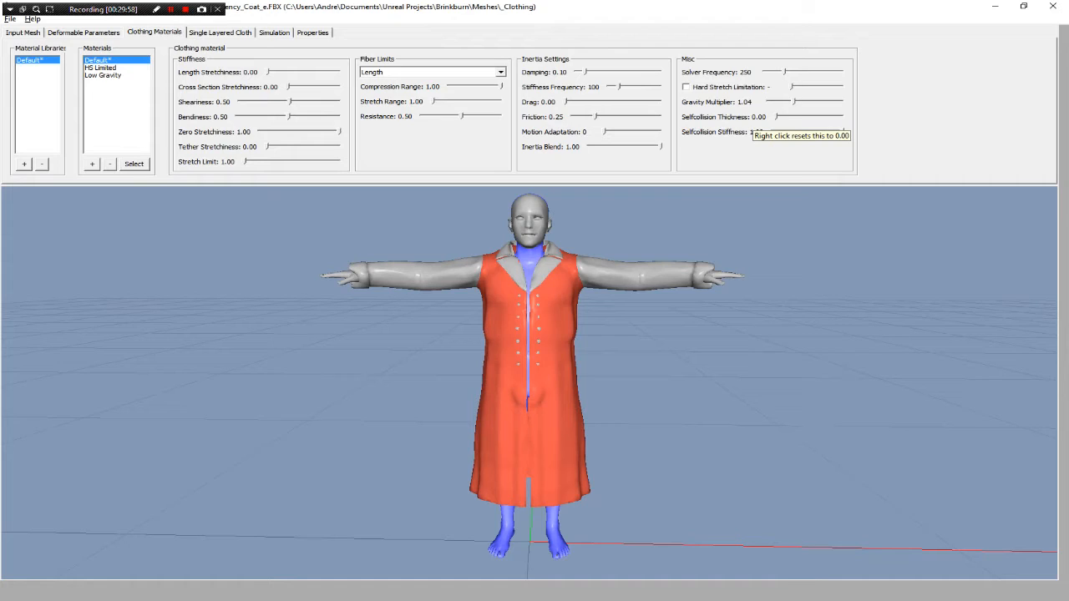
left_click_drag(776, 116, 779, 117)
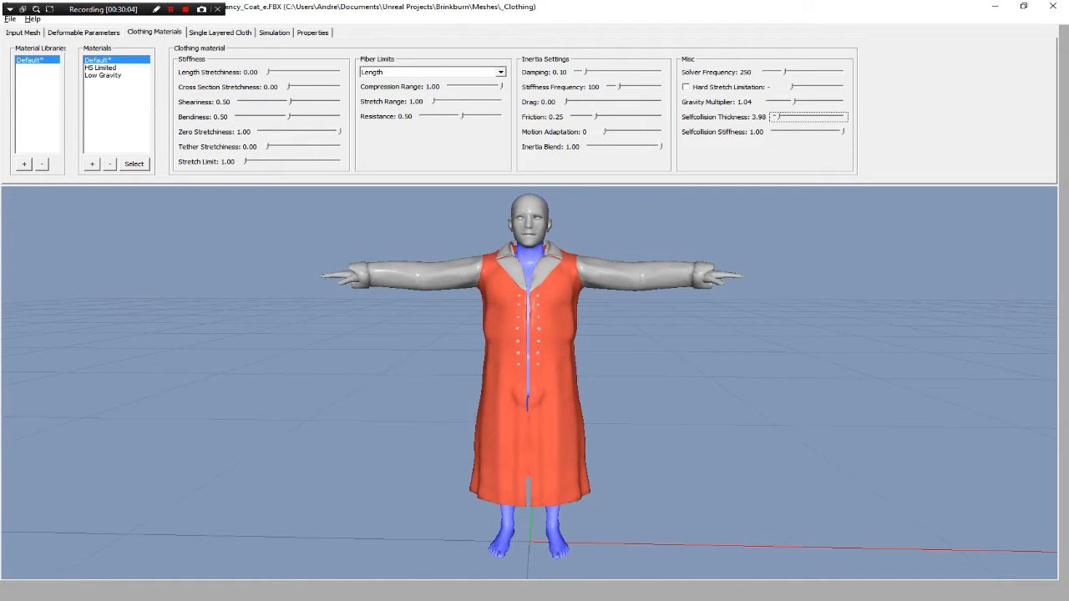
Review the Single Layered Cloth options and add the WCoatSleevesmat submesh to the selection alongside WCoatFabricmat.
left_click(220, 32)
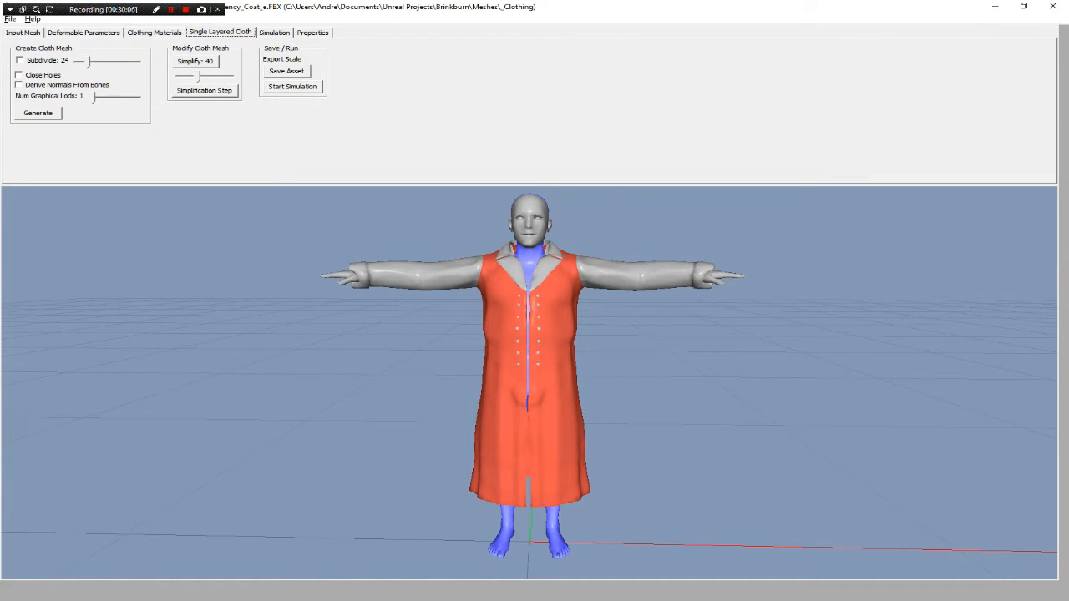
key("Left")
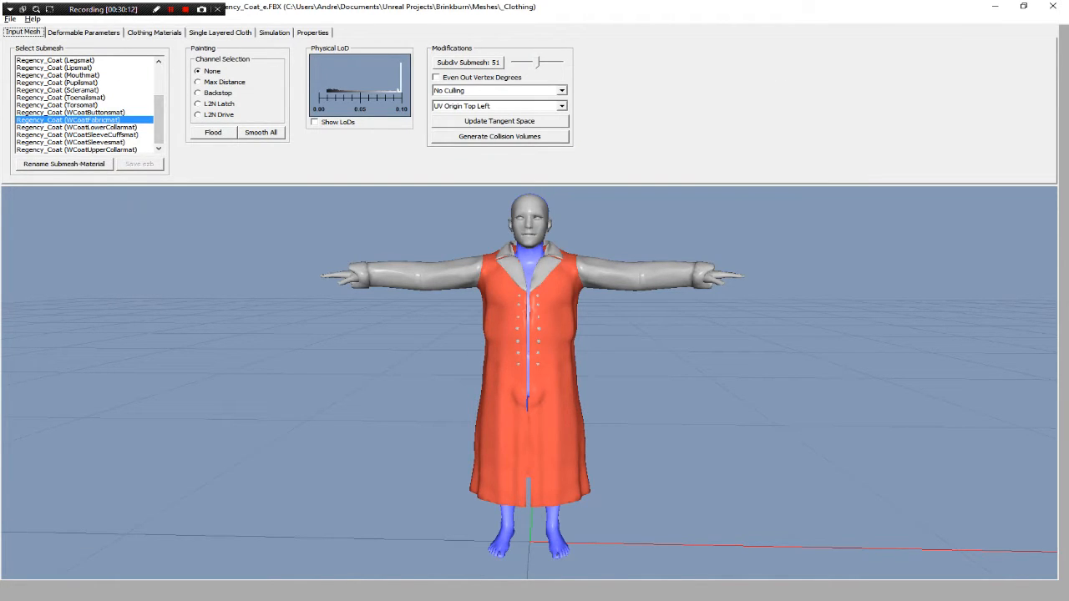
left_click_drag(534, 376, 564, 397)
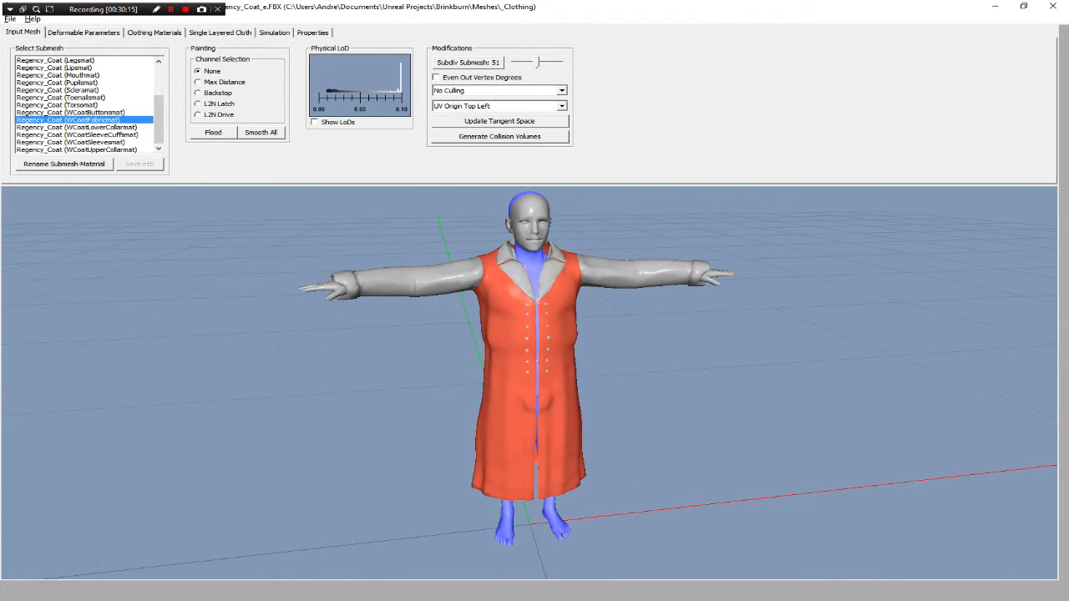
left_click(71, 142, "ctrl")
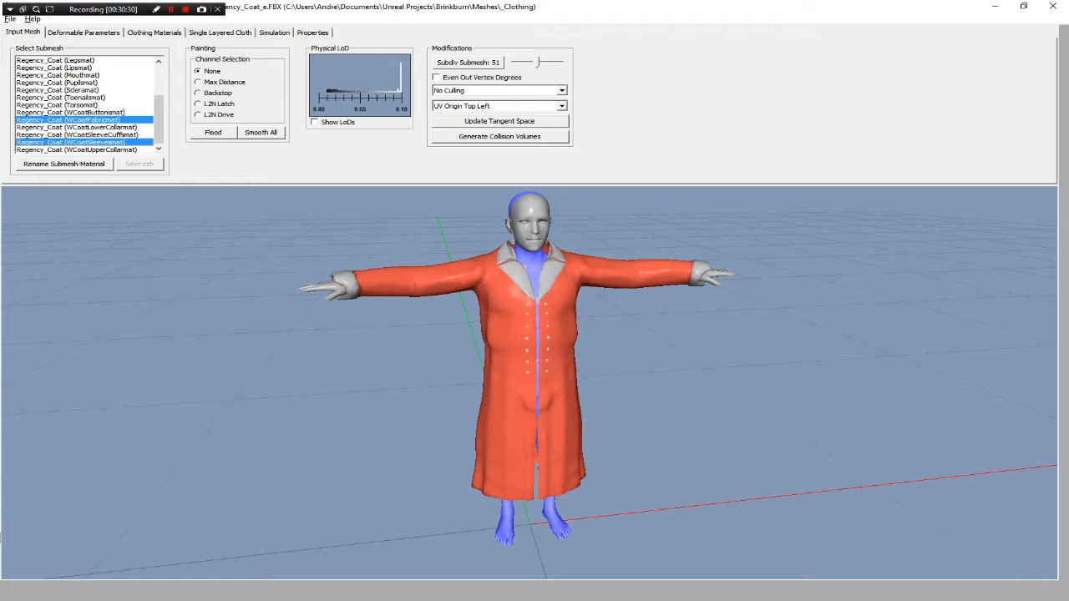
Switch to the TopDownTest project in Unreal Editor, create a new folder inside TopDownBP's Blueprints folder and open it.
left_click(514, 590)
left_click(100, 3)
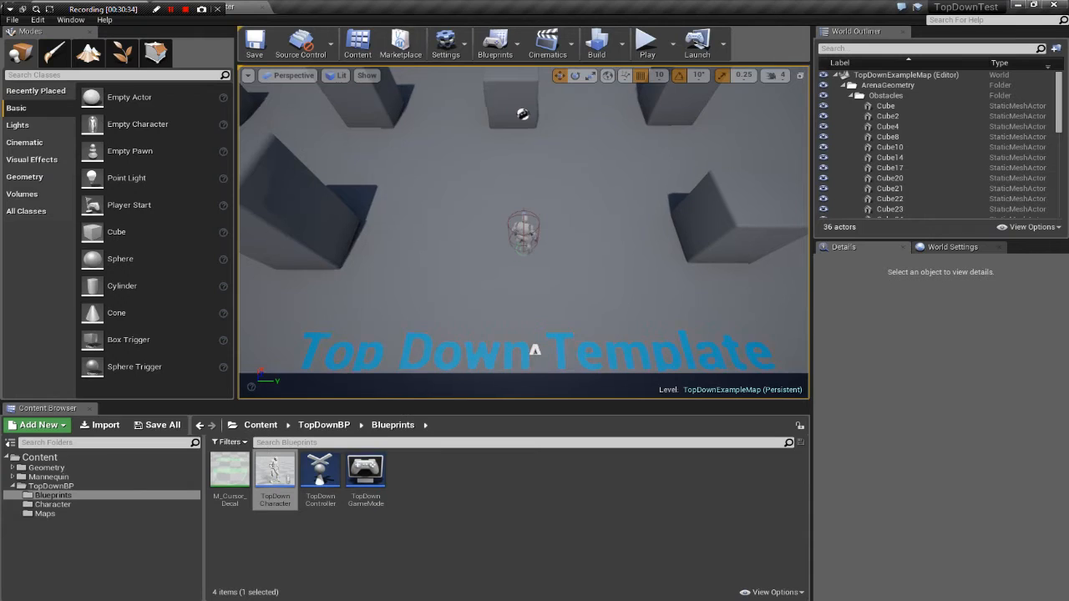
key("alt+Tab")
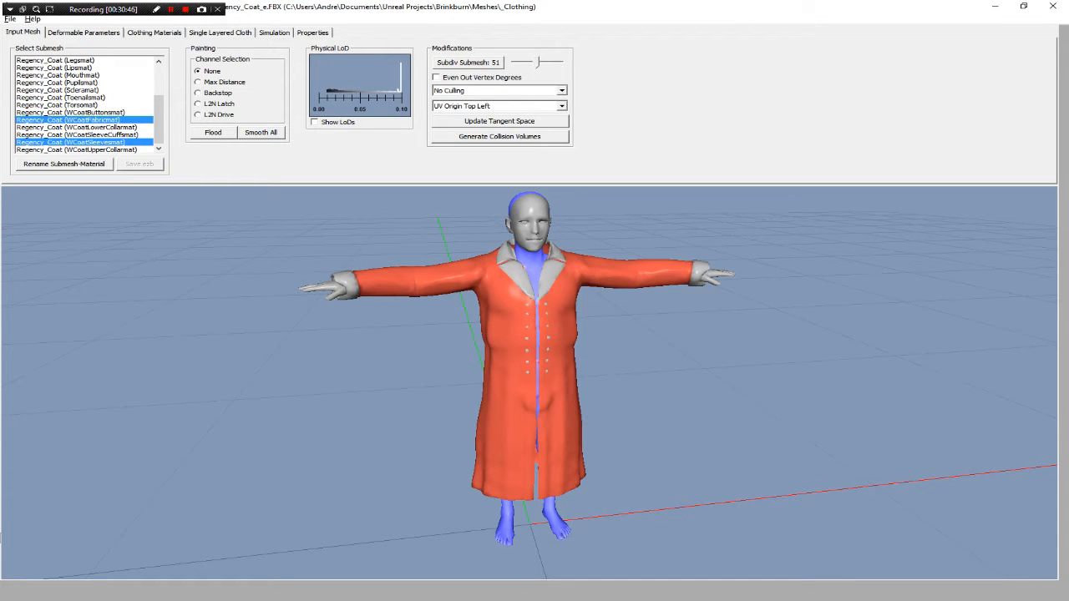
key("alt+Tab")
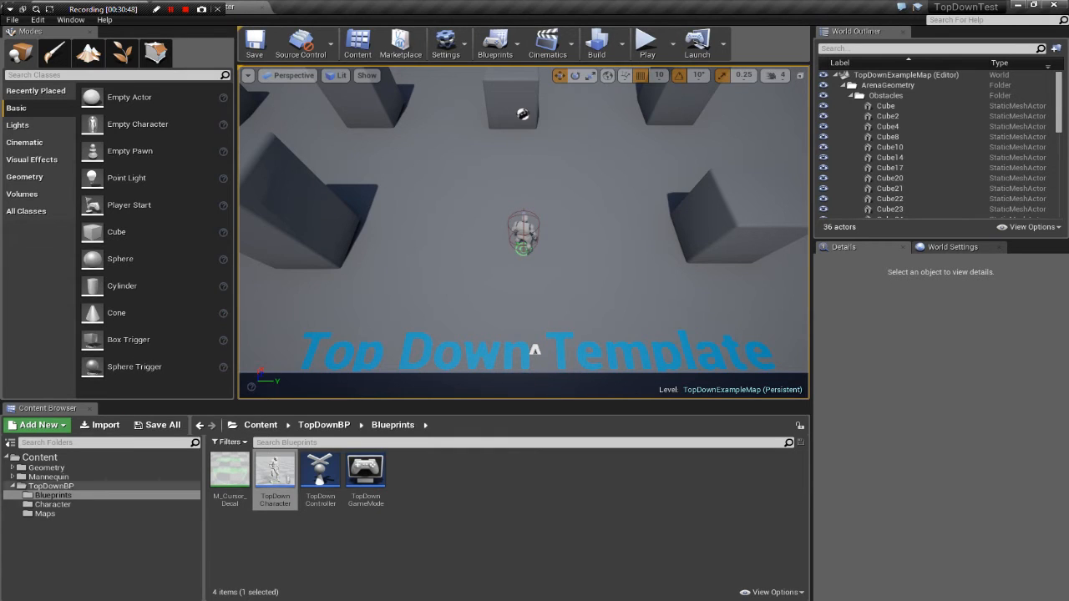
right_click(450, 511)
left_click(480, 225)
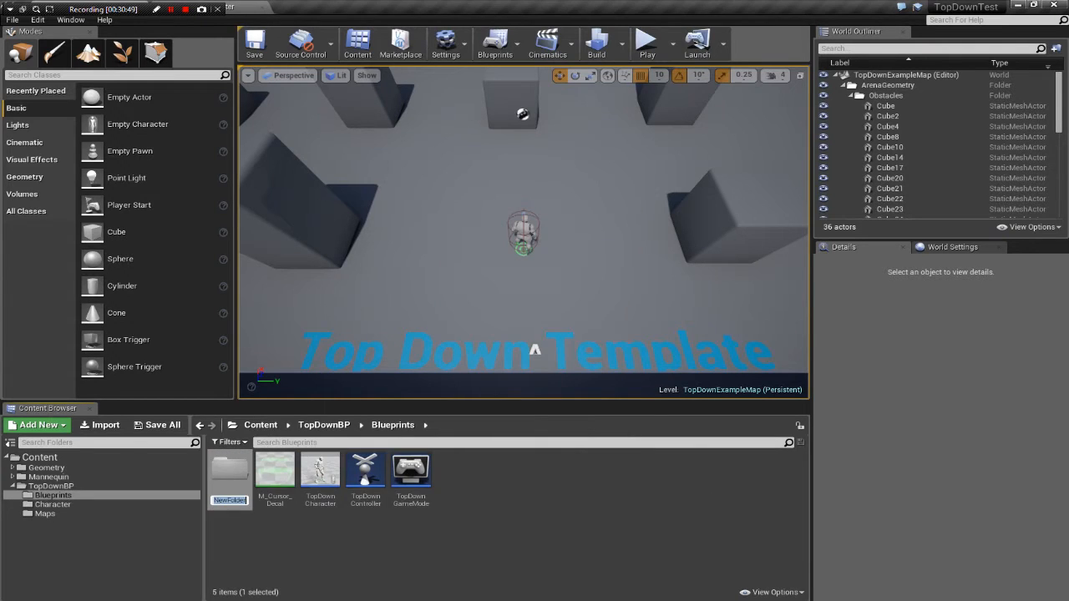
left_click(232, 475)
double_click(411, 474)
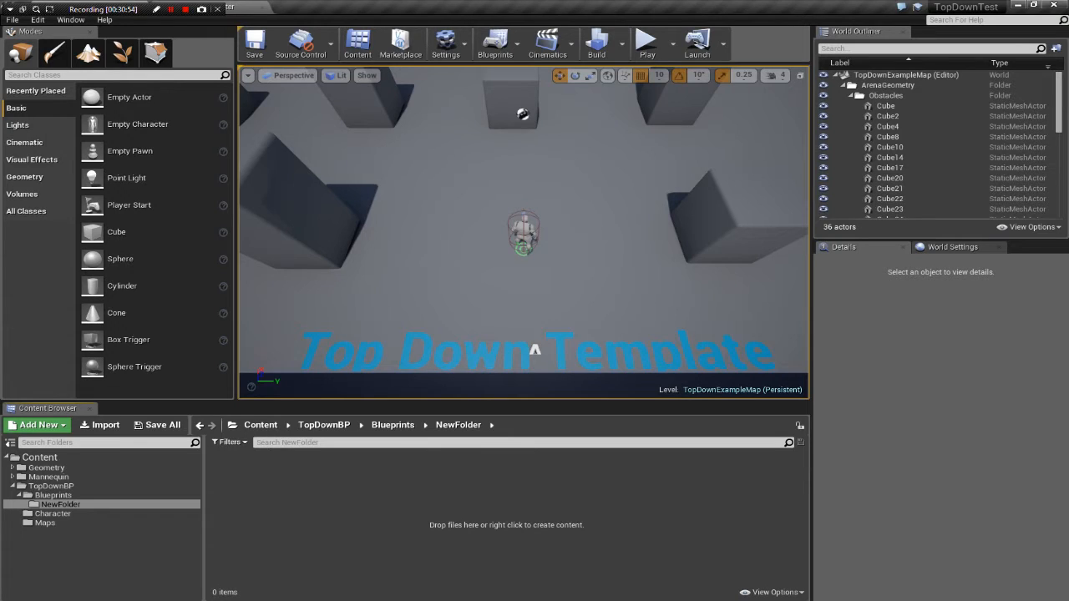
key("alt+Tab")
key("alt+Tab")
key("alt+Tab")
key("alt+Tab")
key("alt+Tab")
key("alt+Tab")
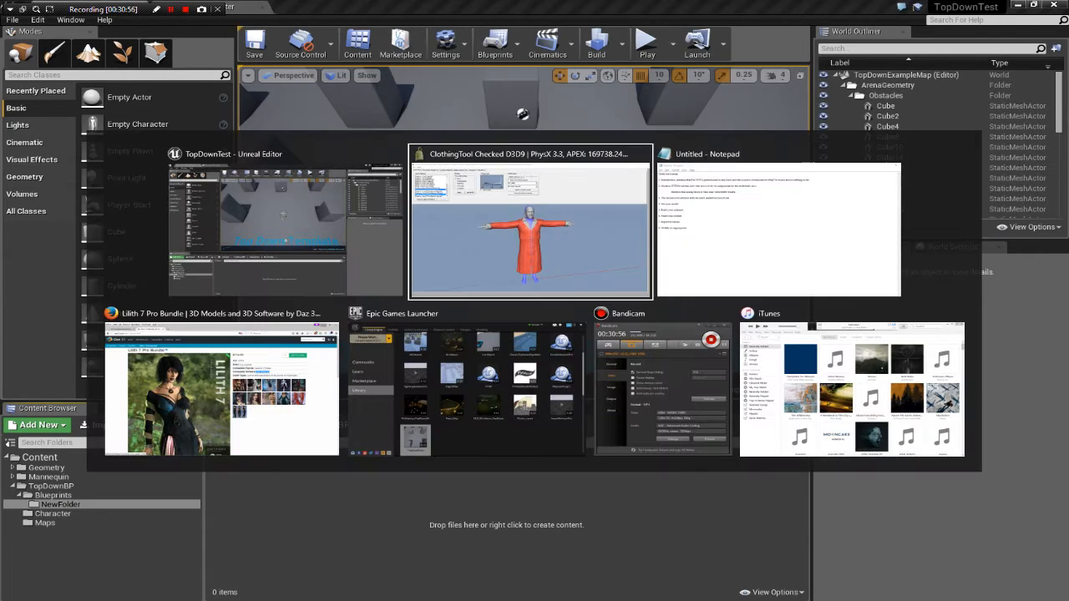
key("alt+Tab")
Import Regency_Coat_e.FBX from the _Clothing folder into NewFolder as a skeletal mesh using UE4_Mannequin_Skeleton.
key("super")
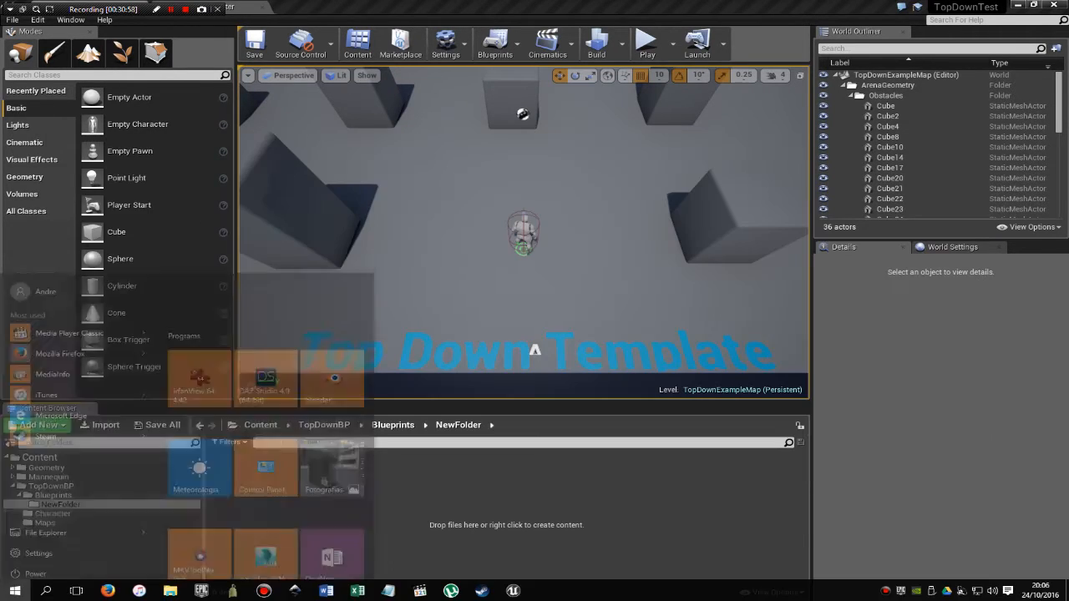
right_click(170, 591)
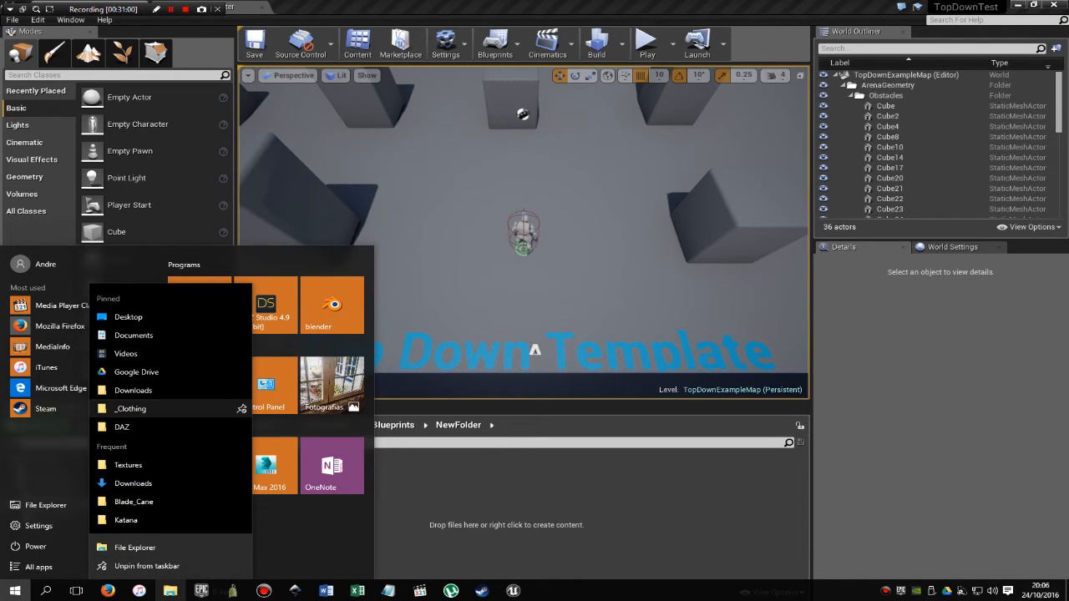
left_click(130, 408)
left_click_drag(233, 357, 467, 518)
left_click_drag(535, 349, 535, 360)
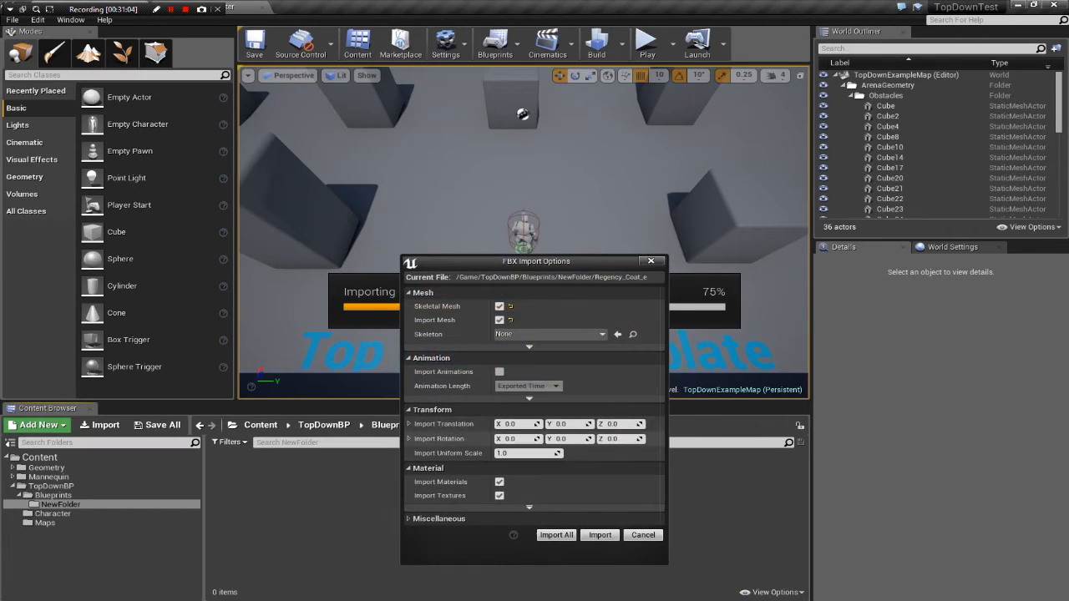
left_click(551, 334)
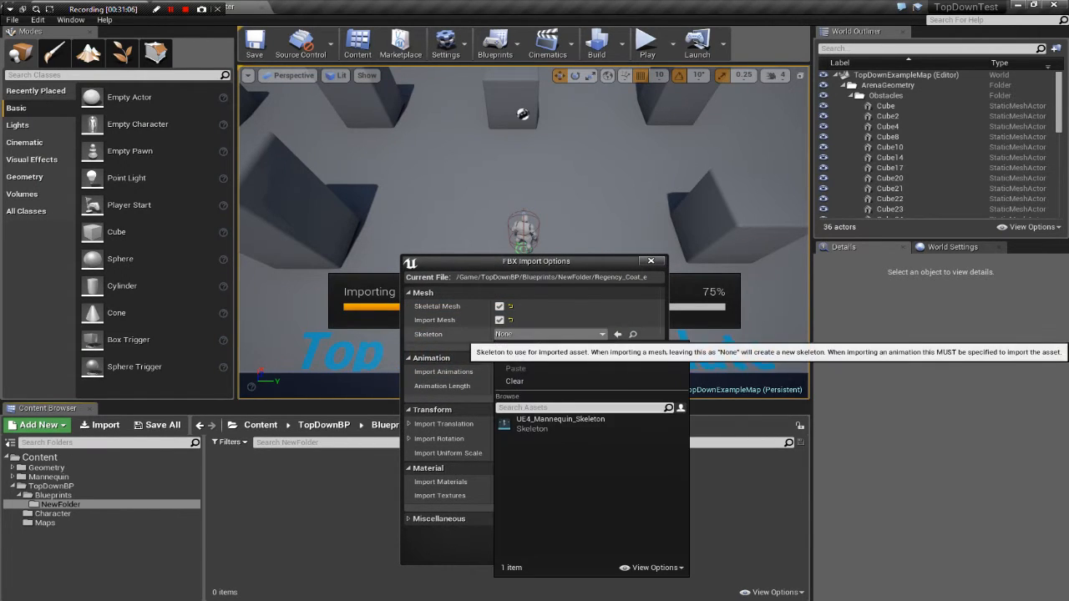
left_click(565, 421)
left_click(599, 535)
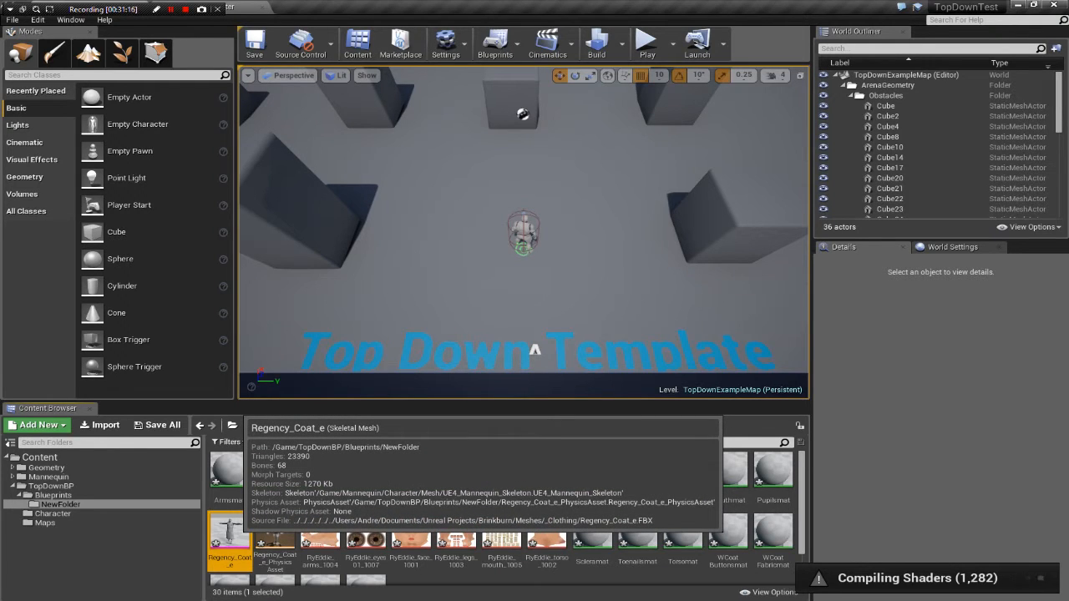
Open the Regency_Coat_e skeletal mesh and add the APEX clothing file Regency_Coat.apx from the _Clothing folder.
double_click(229, 535)
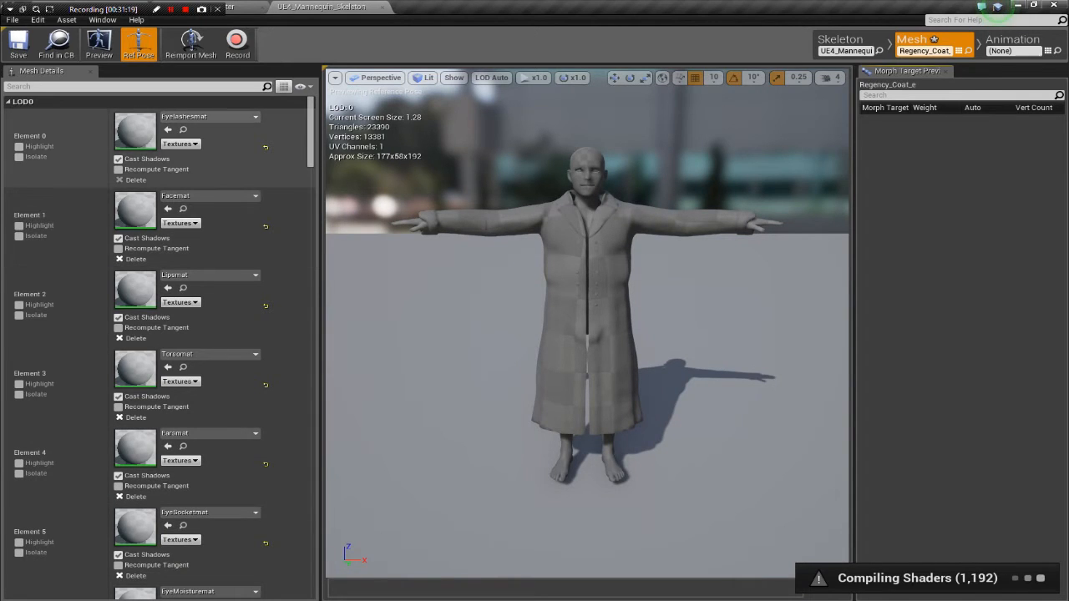
scroll(159, 334, "down", 10)
scroll(159, 334, "down", 15)
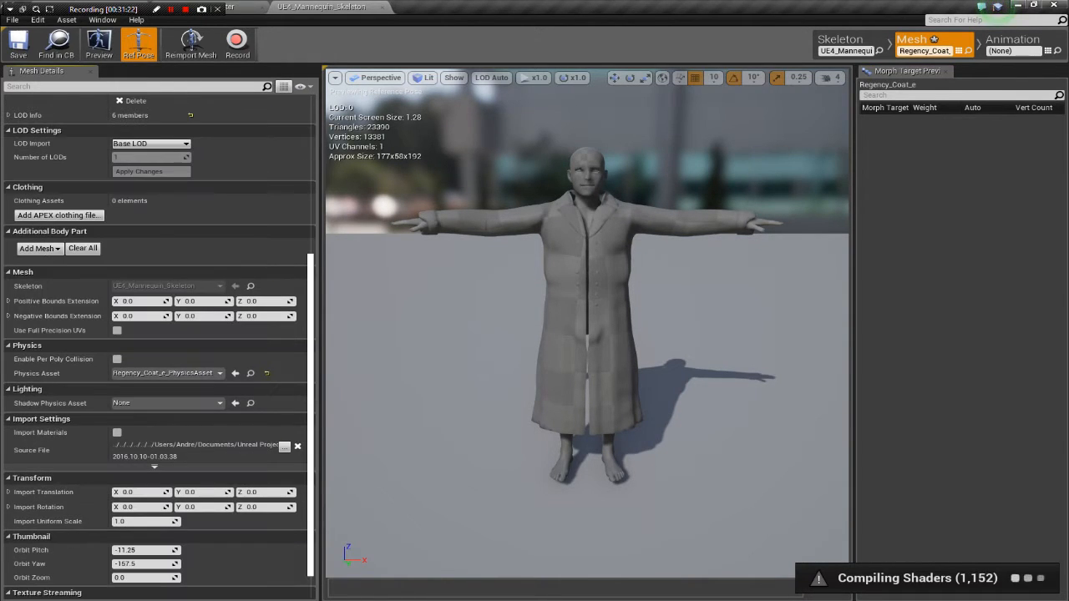
left_click(59, 214)
scroll(50, 108, "up", 3)
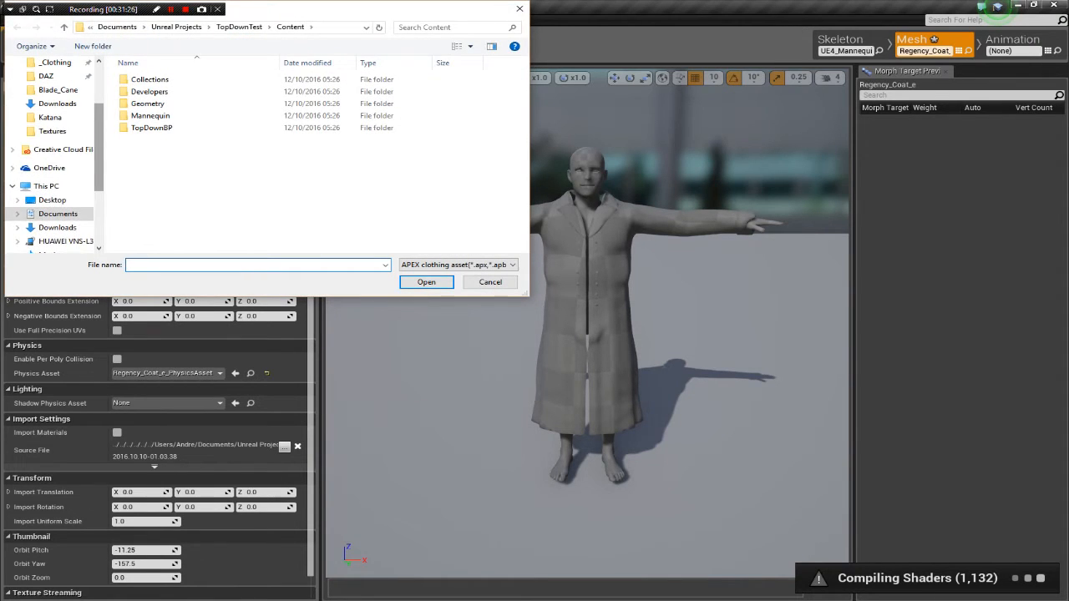
left_click(56, 89)
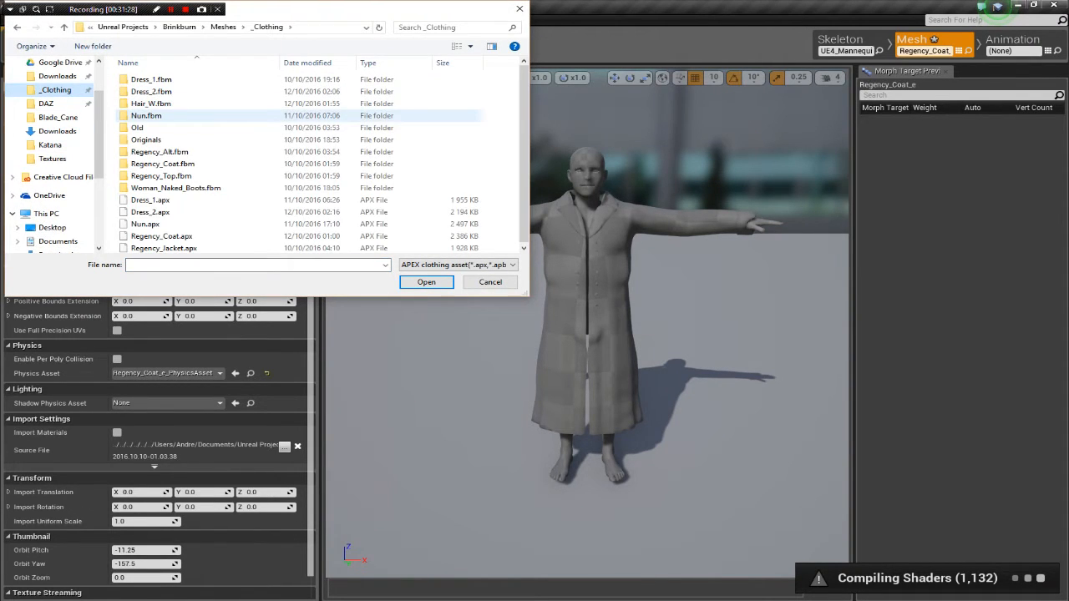
double_click(161, 234)
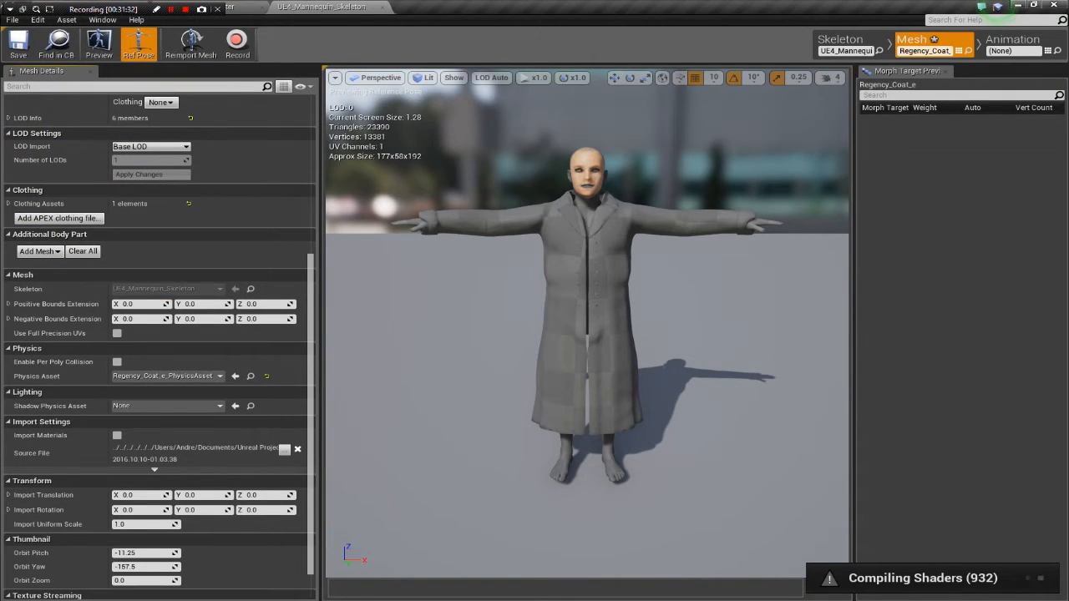
Expand the mesh's Clothing Assets and review the APEX details of Regency_Coat.apx.
scroll(159, 334, "up", 5)
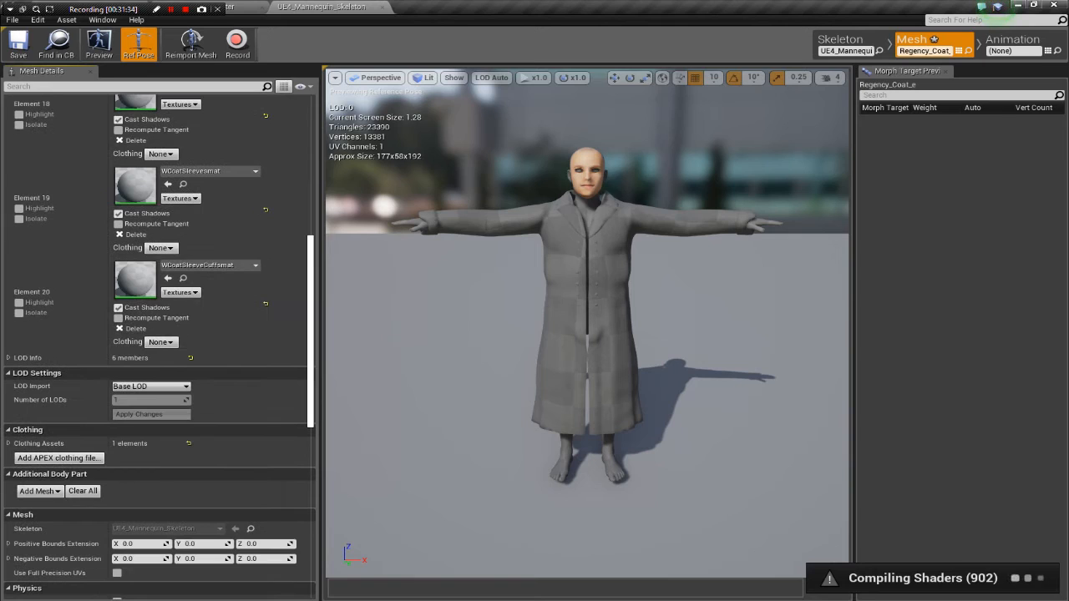
scroll(159, 334, "down", 1)
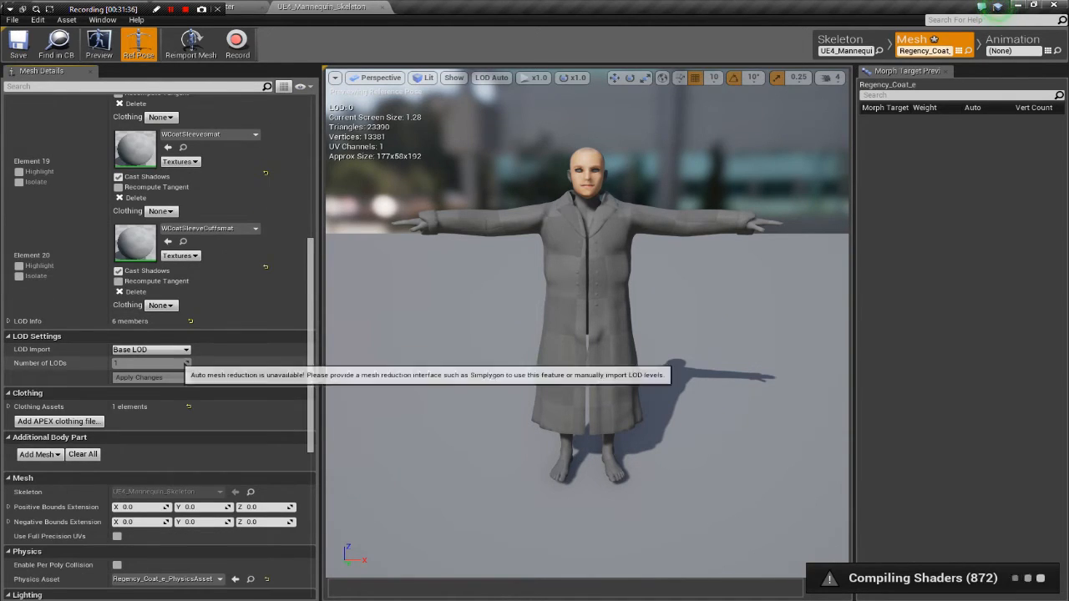
scroll(176, 359, "down", 1)
left_click(9, 388)
scroll(84, 401, "down", 1)
scroll(159, 335, "down", 1)
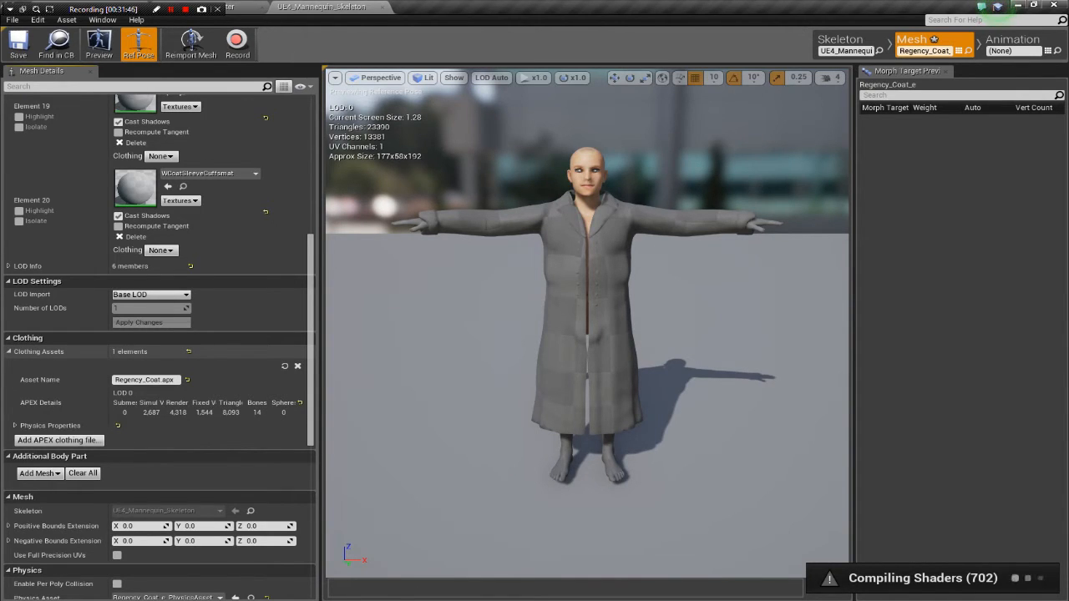
Examine the clothing choices for the WCoatSleeveCuffsmat element and look through the coat's other material elements.
scroll(161, 360, "up", 3)
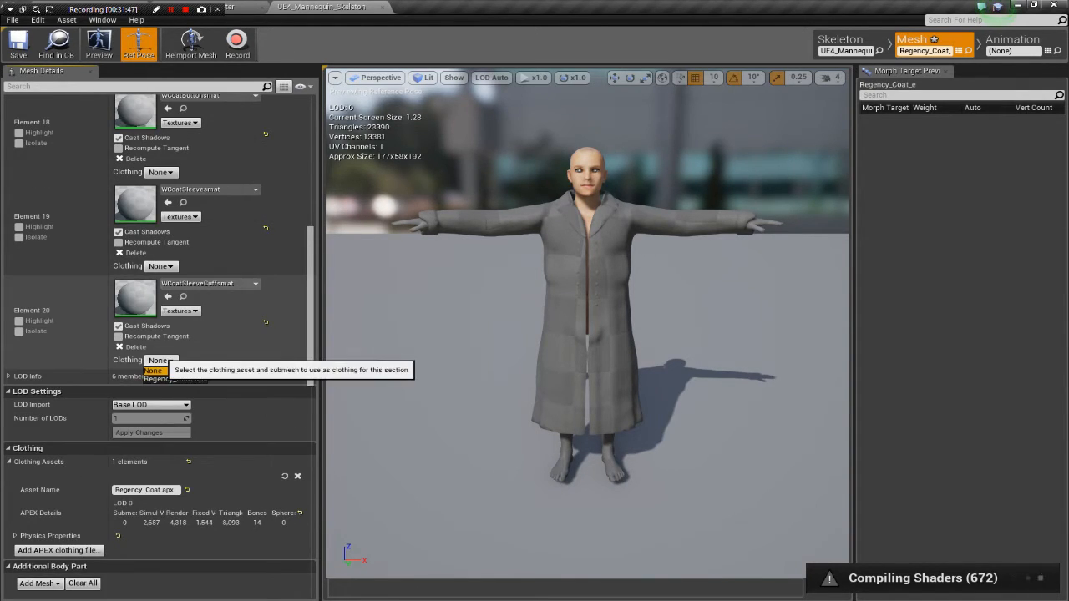
left_click(160, 360)
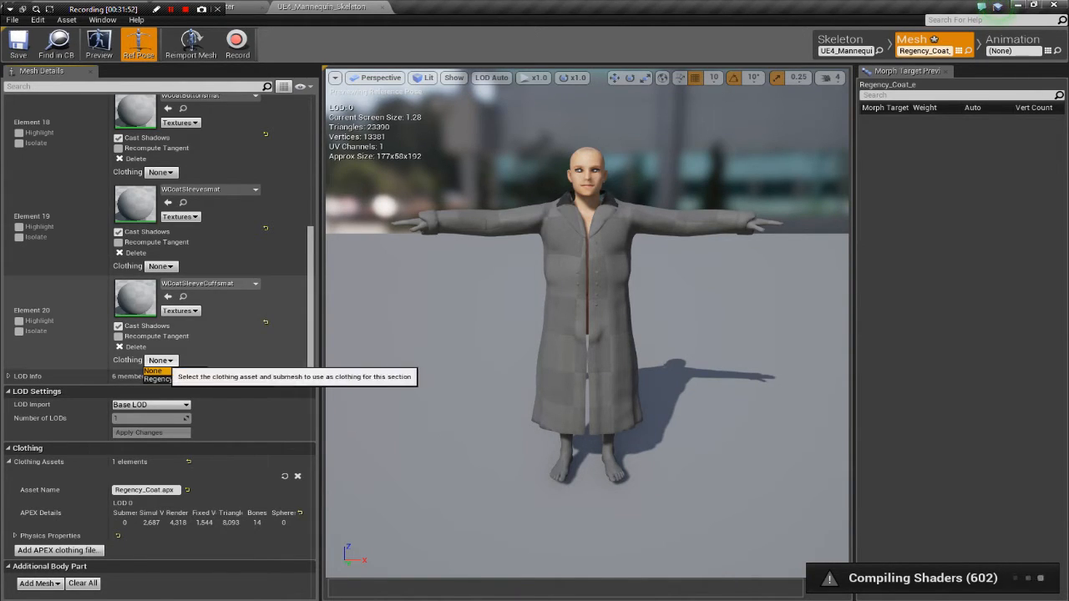
left_click(160, 360)
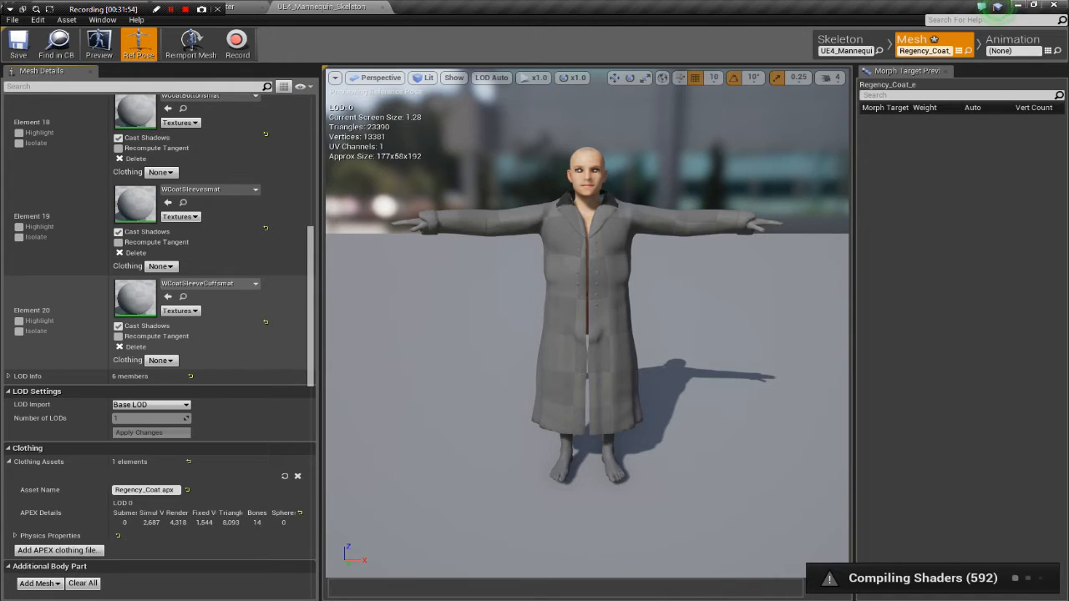
left_click(160, 360)
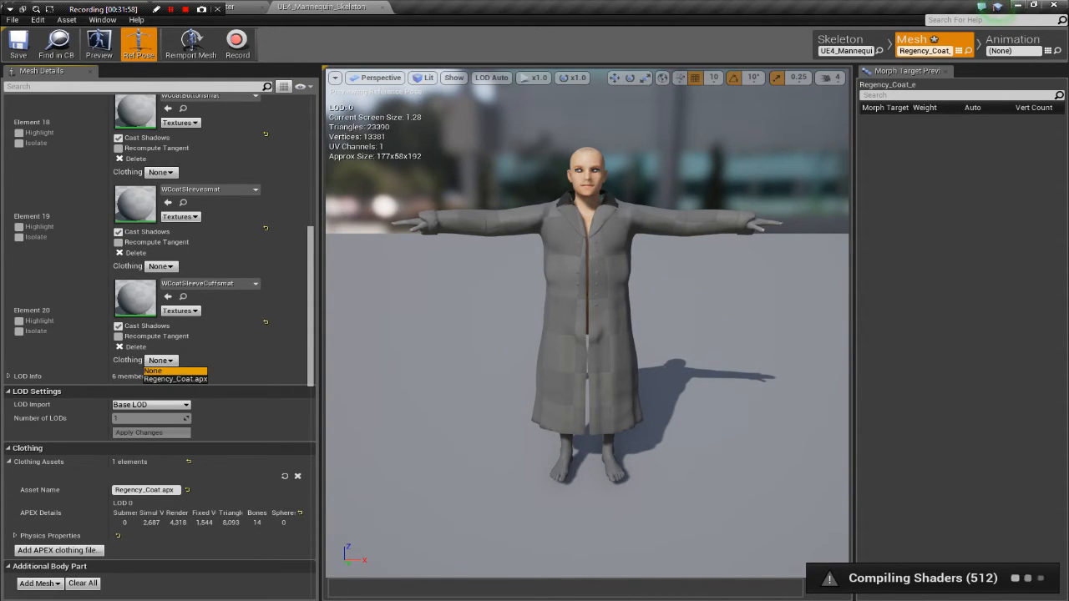
left_click(157, 360)
scroll(209, 355, "up", 9)
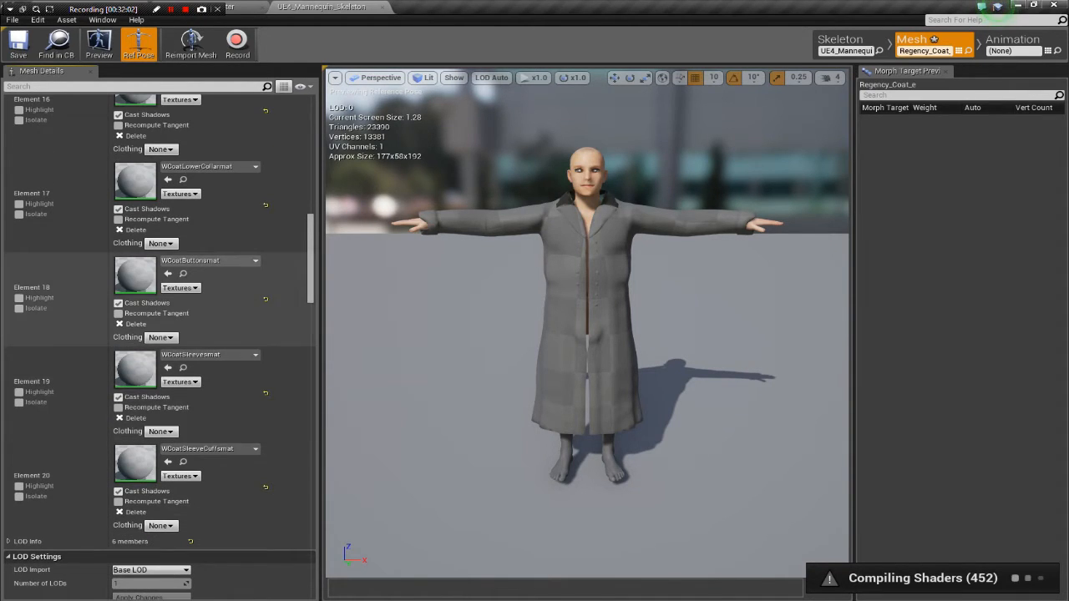
scroll(161, 347, "up", 8)
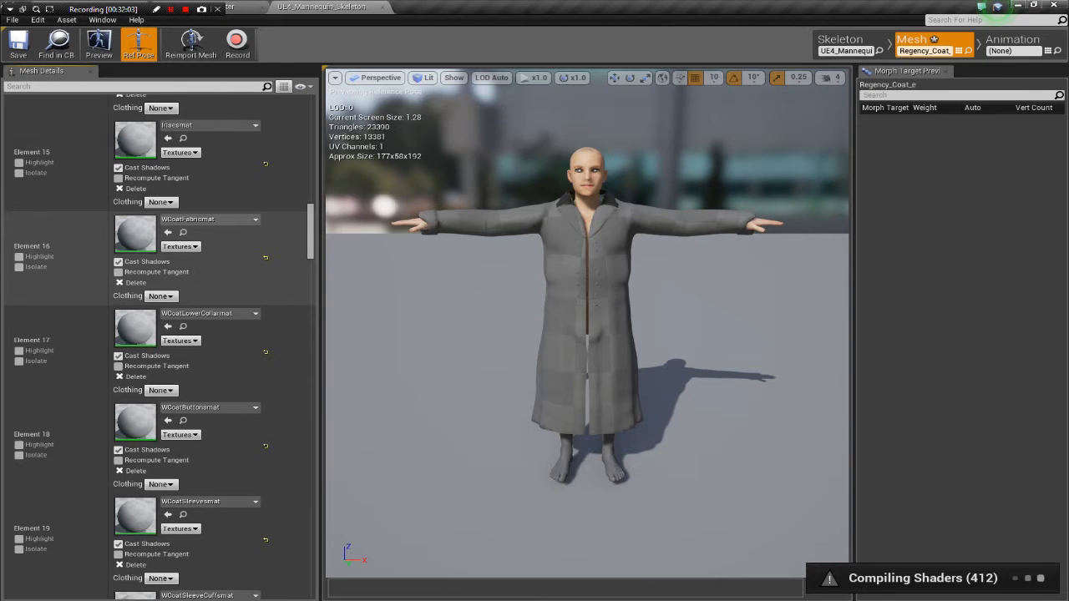
scroll(159, 334, "down", 6)
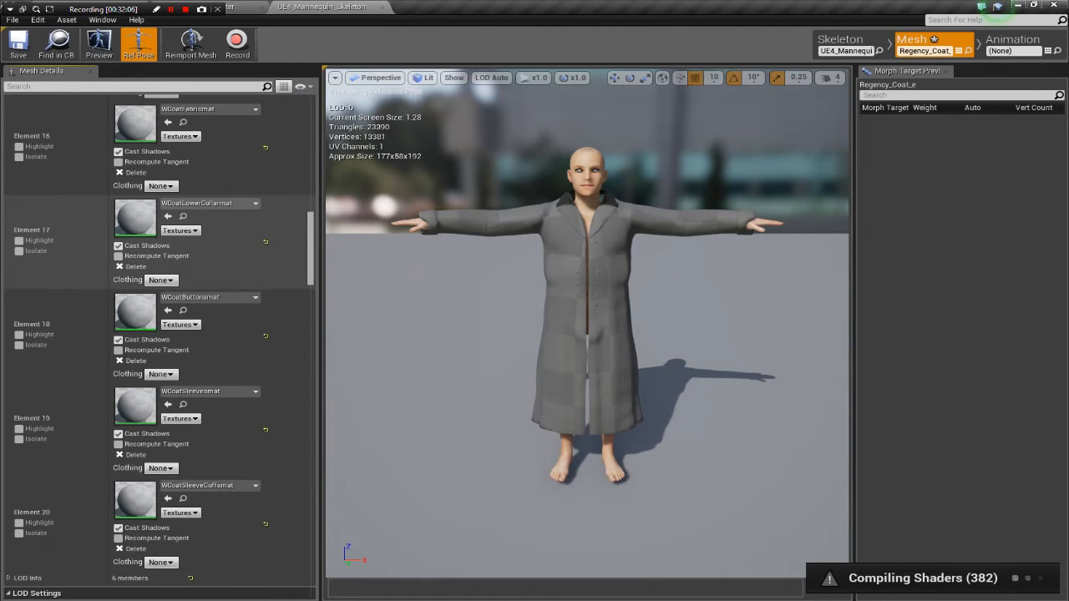
scroll(159, 334, "down", 3)
scroll(158, 334, "up", 7)
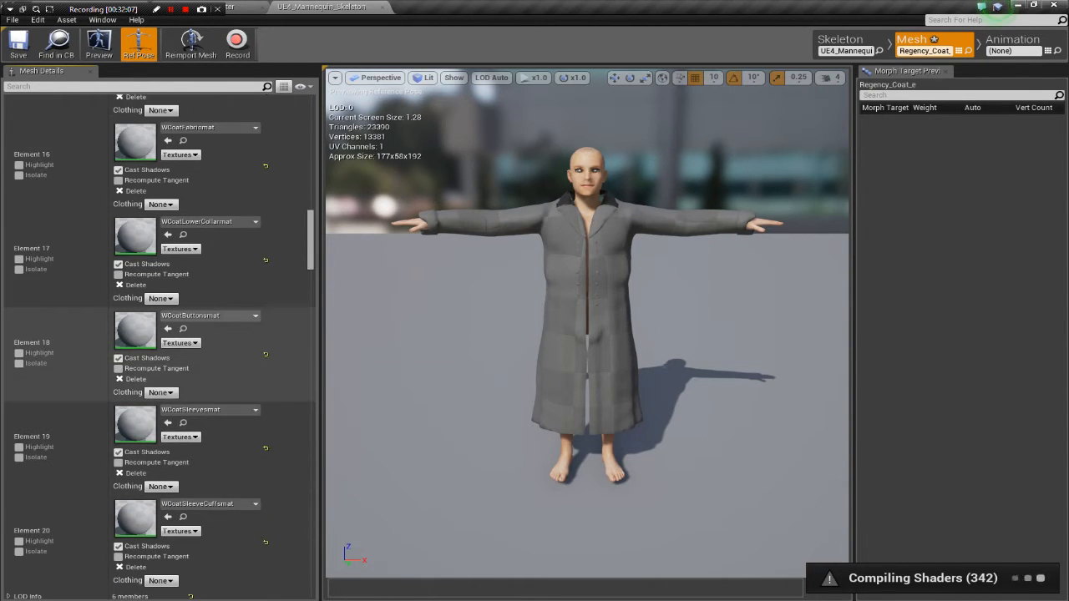
Switch to ClothingTool, start the coat's cloth simulation from the Single Layered Cloth options and dismiss the Warnings and Errors log.
key("alt+Tab")
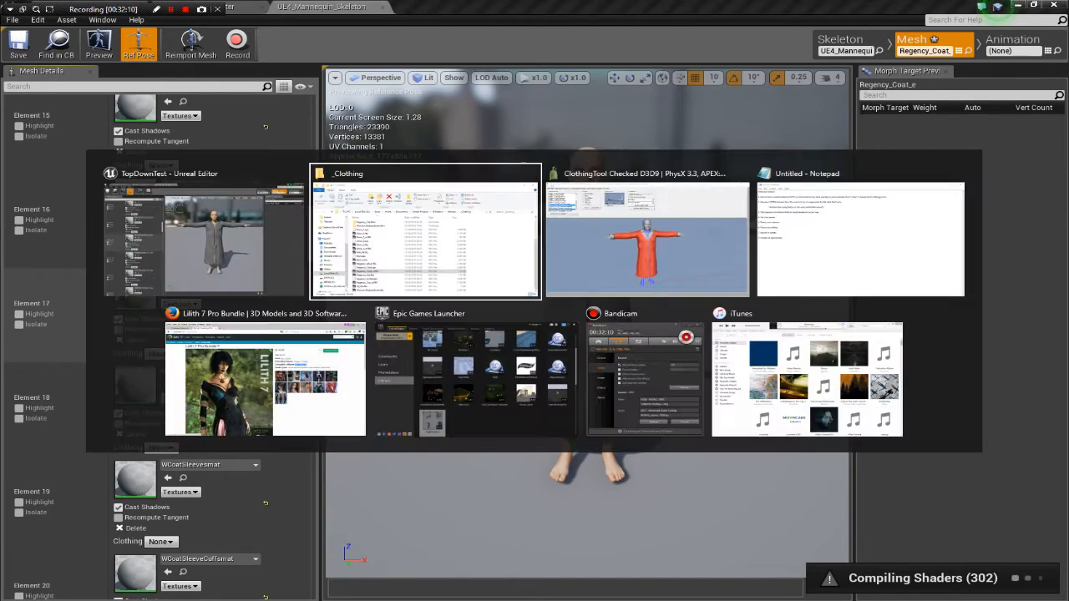
left_click(221, 32)
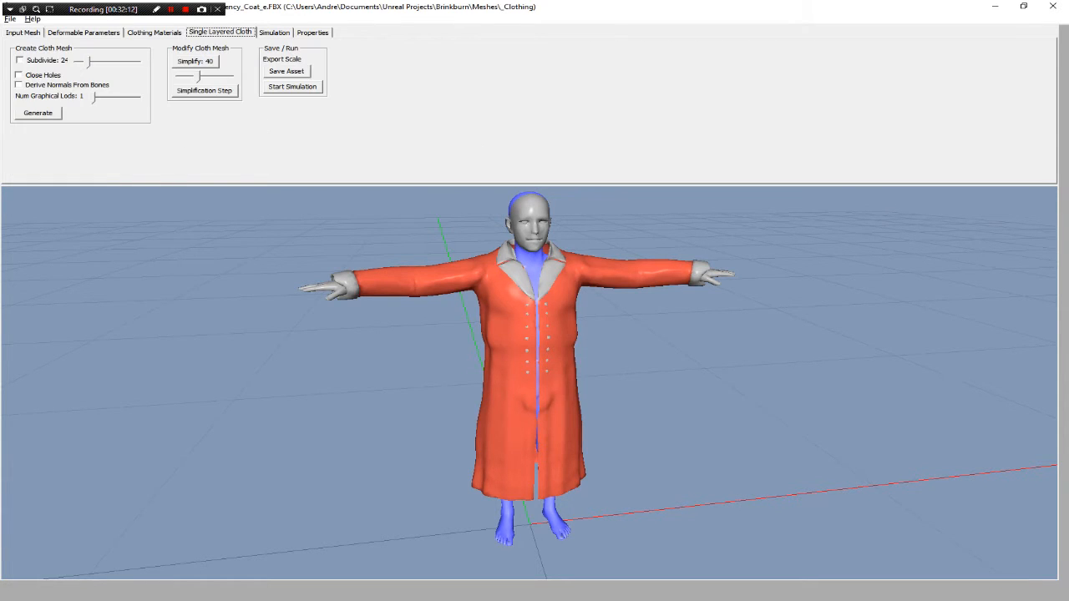
left_click(292, 86)
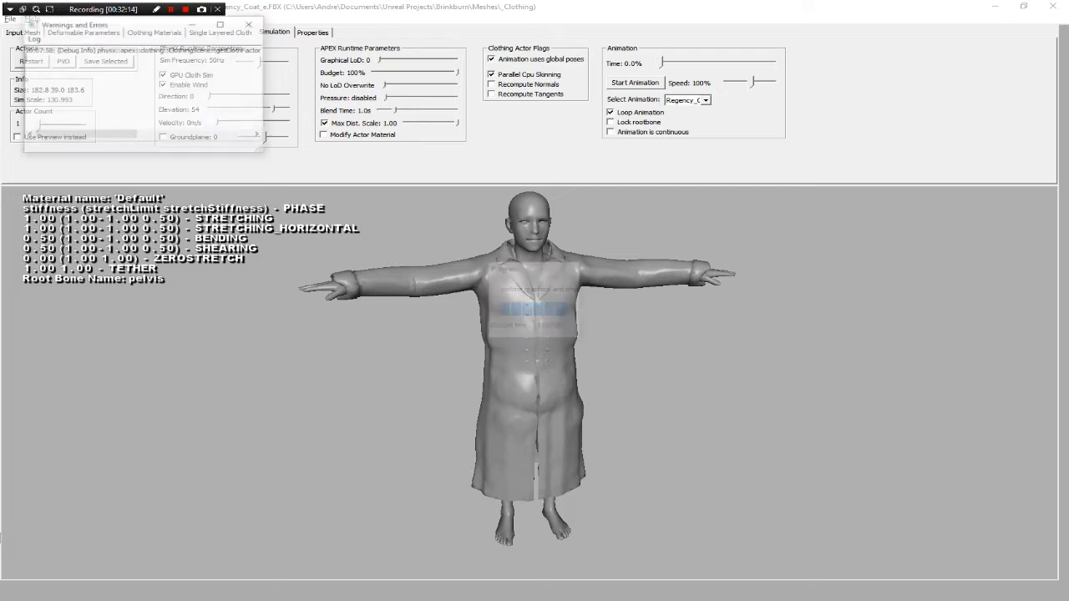
left_click(251, 24)
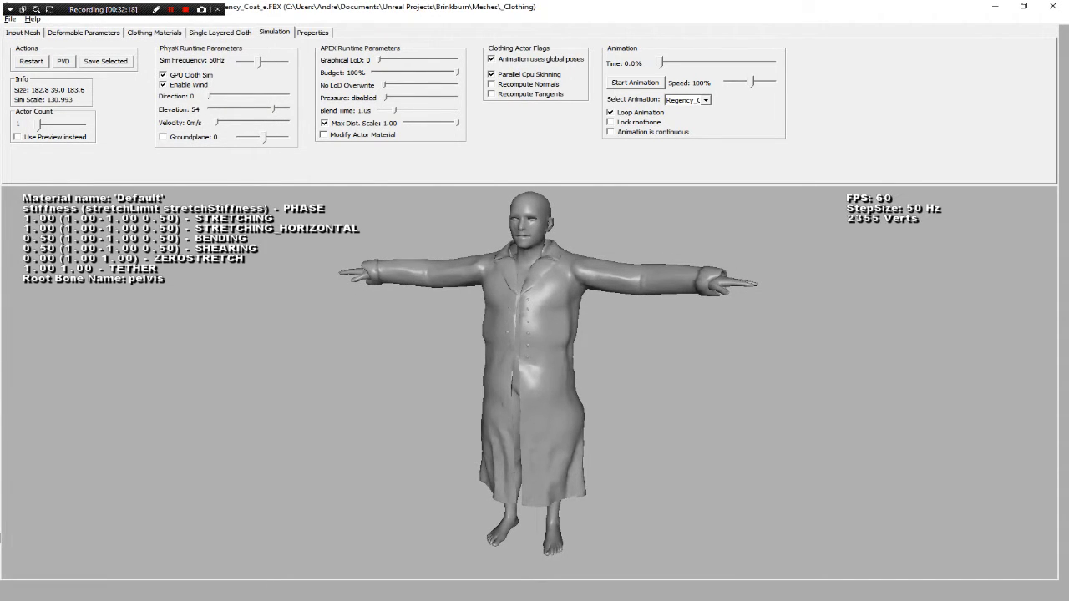
Tug the lower coat flaps in the running simulation and examine how the cloth moves and settles from several angles.
left_click_drag(534, 359, 618, 371)
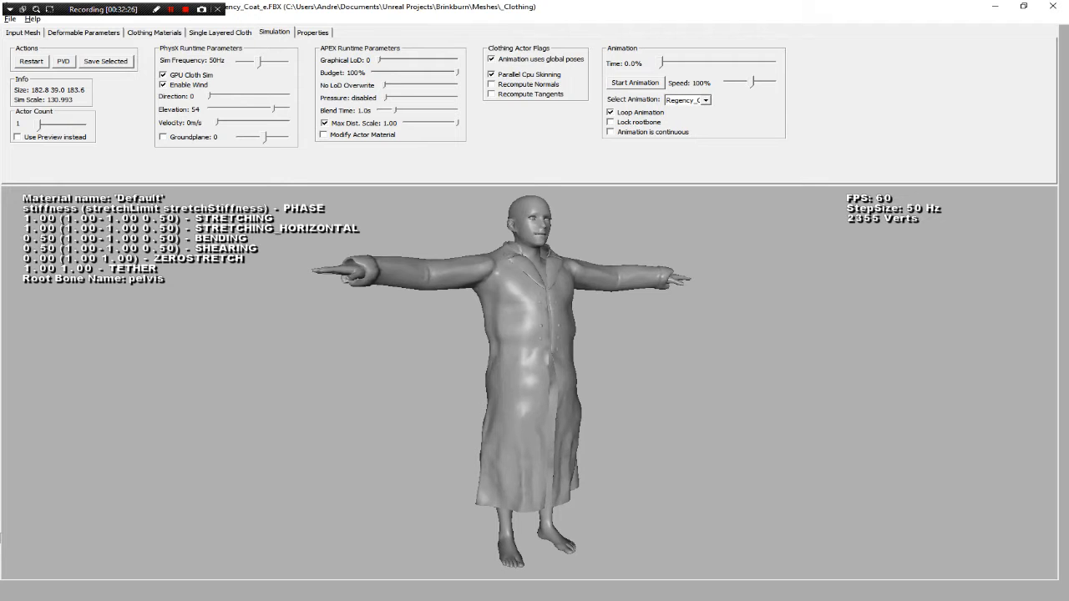
left_click_drag(551, 372, 526, 372)
left_click_drag(559, 443, 659, 405)
left_click_drag(585, 376, 553, 386)
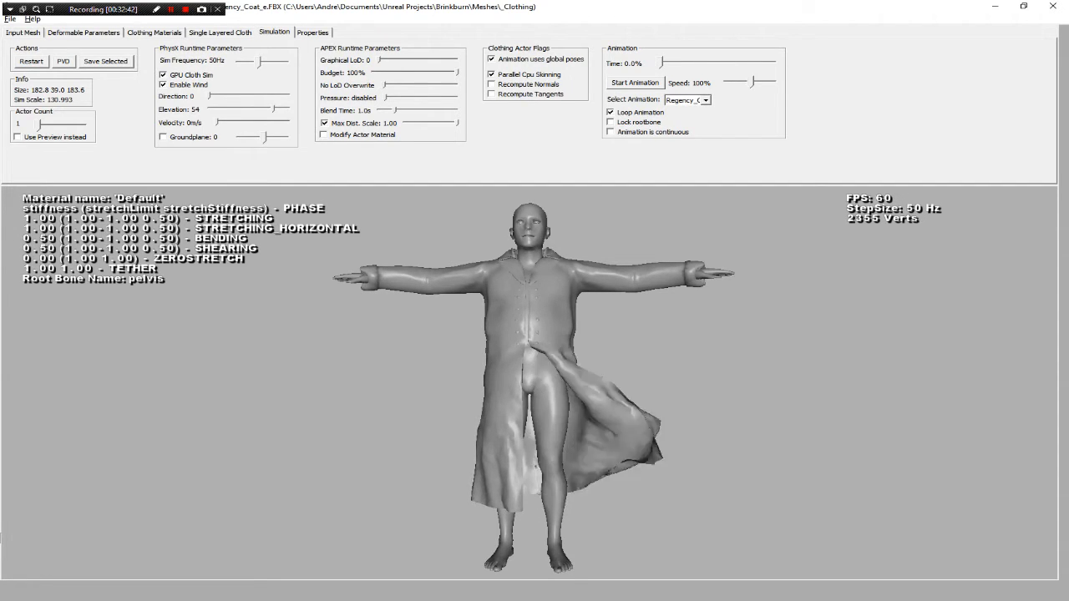
left_click_drag(543, 386, 570, 398)
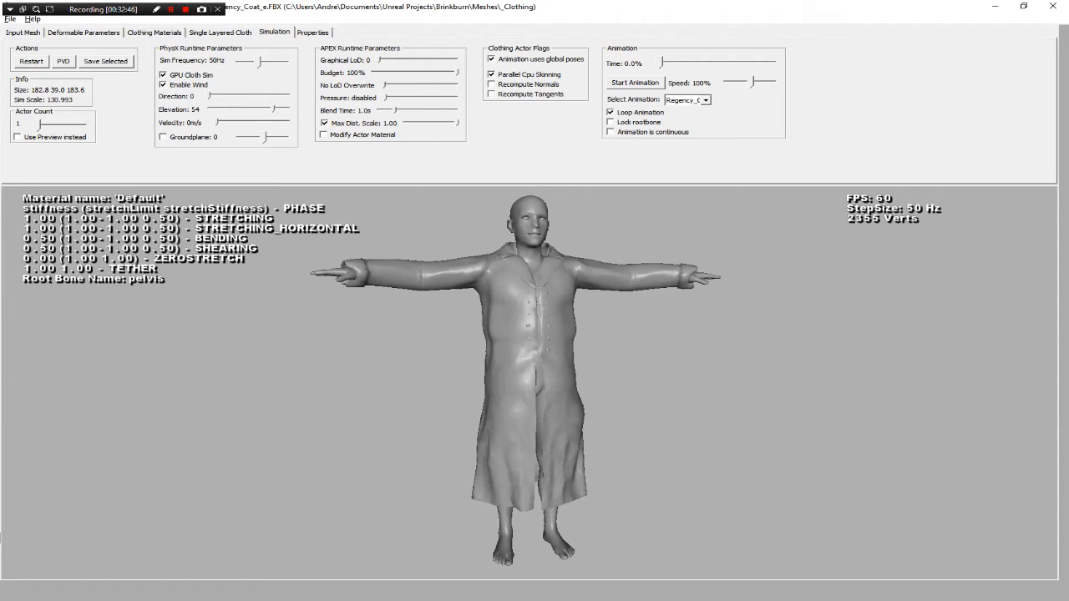
mouse_move(551, 392)
left_mouse_down()
mouse_move(616, 393)
mouse_move(506, 393)
mouse_move(539, 392)
left_mouse_up()
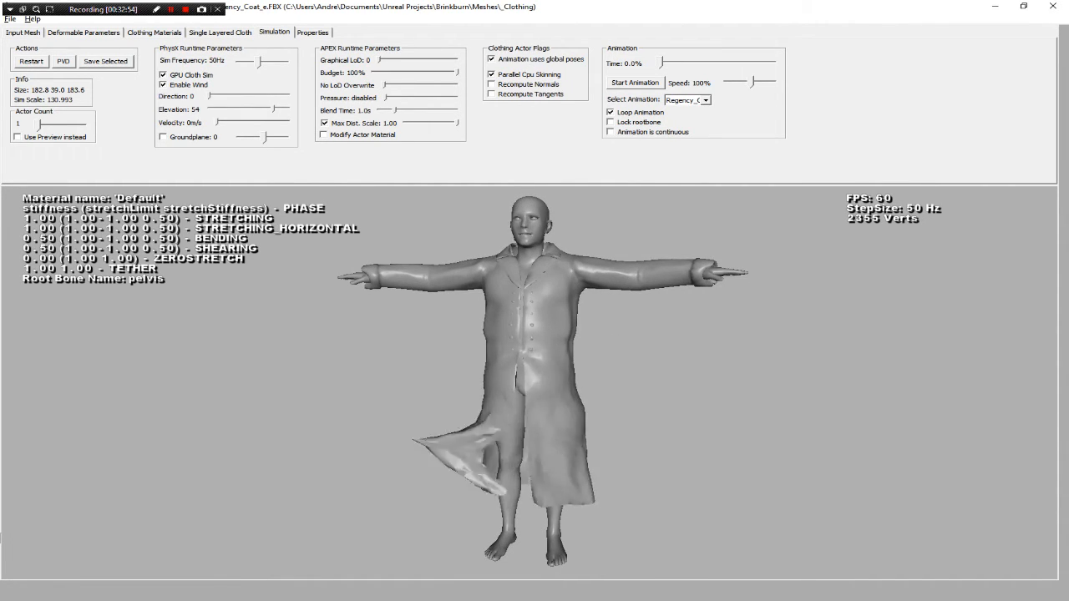
mouse_move(540, 392)
left_mouse_down()
mouse_move(598, 393)
mouse_move(536, 392)
left_mouse_up()
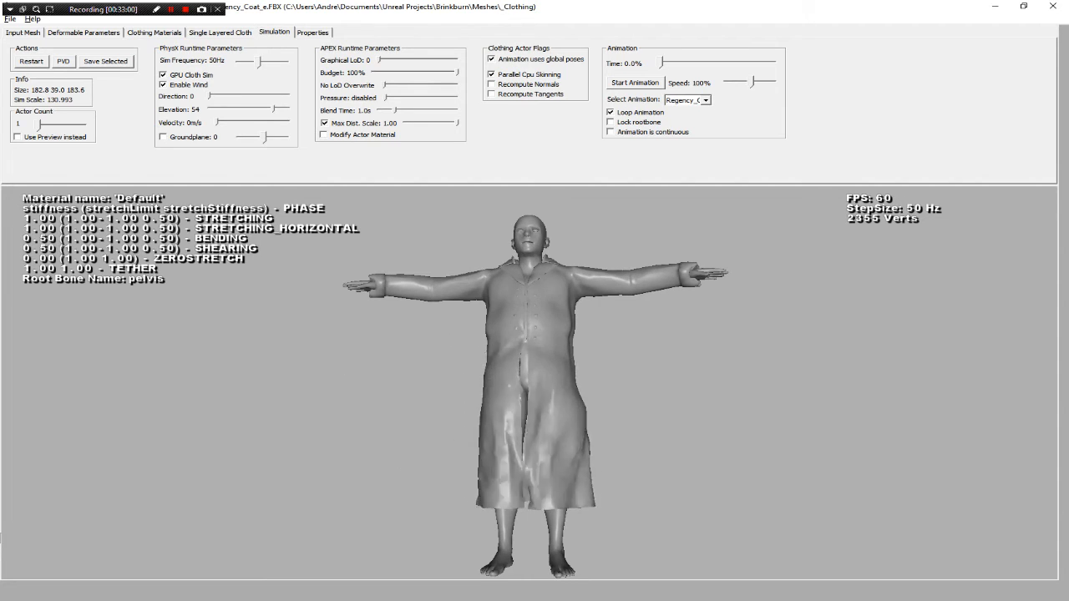
mouse_move(536, 393)
left_mouse_down()
mouse_move(518, 399)
mouse_move(537, 392)
left_mouse_up()
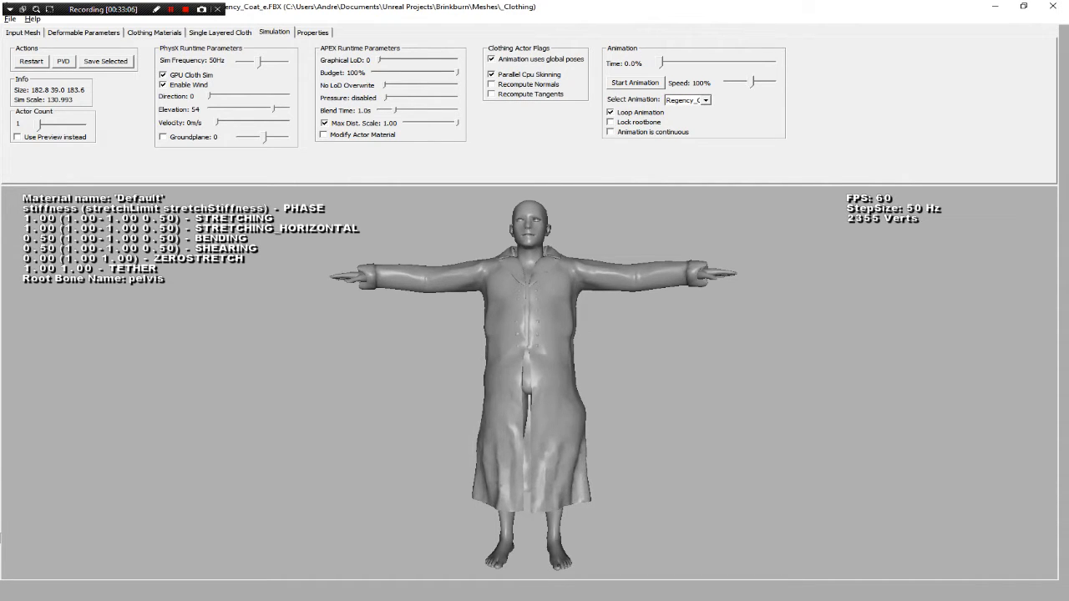
left_click_drag(536, 393, 649, 403)
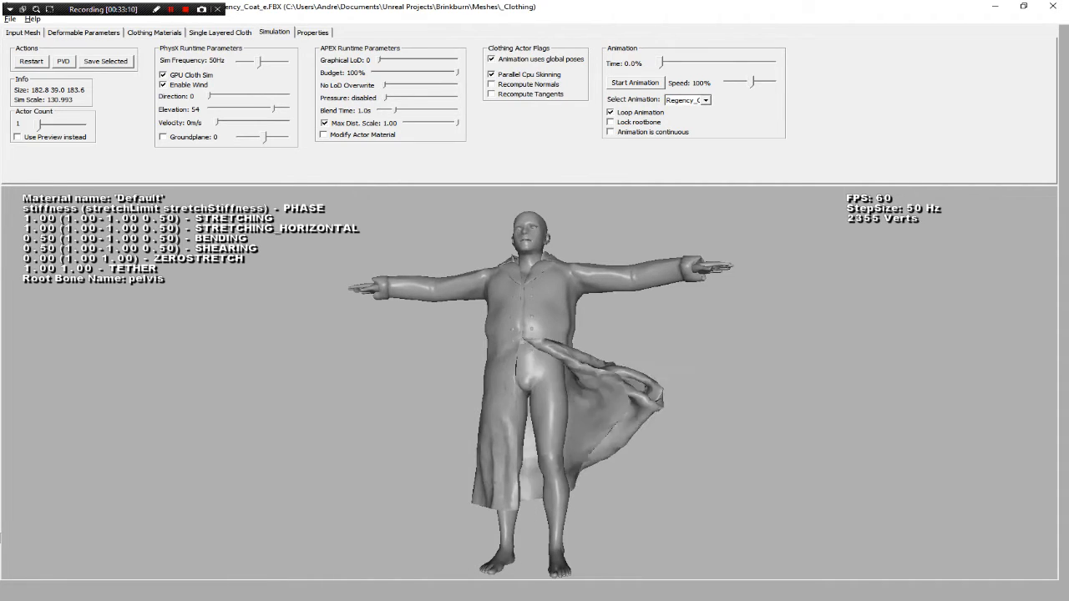
mouse_move(494, 417)
left_mouse_down()
mouse_move(405, 434)
mouse_move(643, 438)
mouse_move(493, 434)
left_mouse_up()
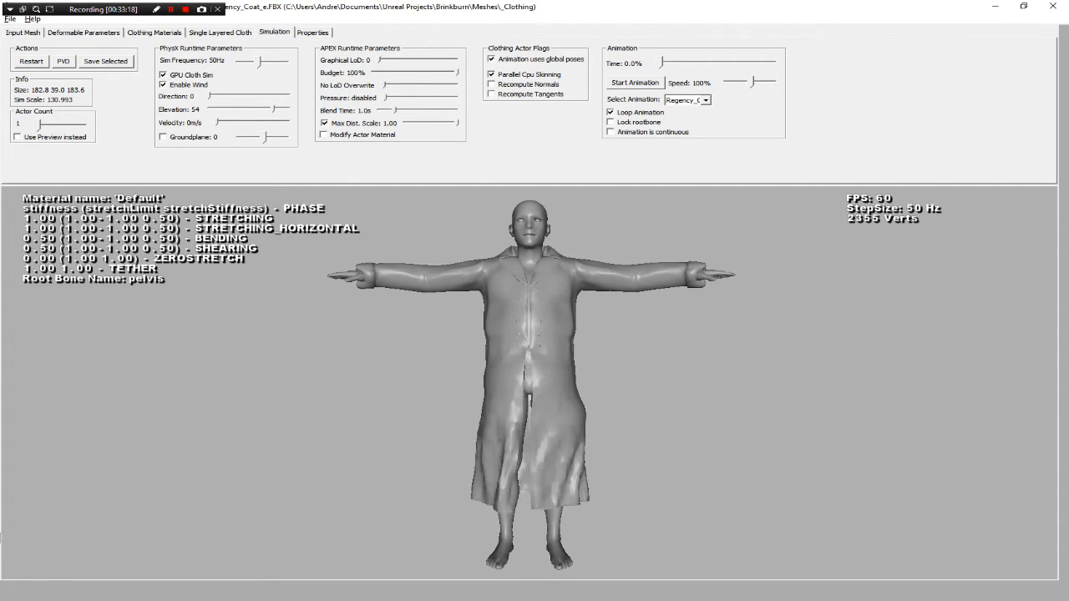
mouse_move(501, 417)
left_mouse_down()
mouse_move(660, 421)
mouse_move(506, 428)
left_mouse_up()
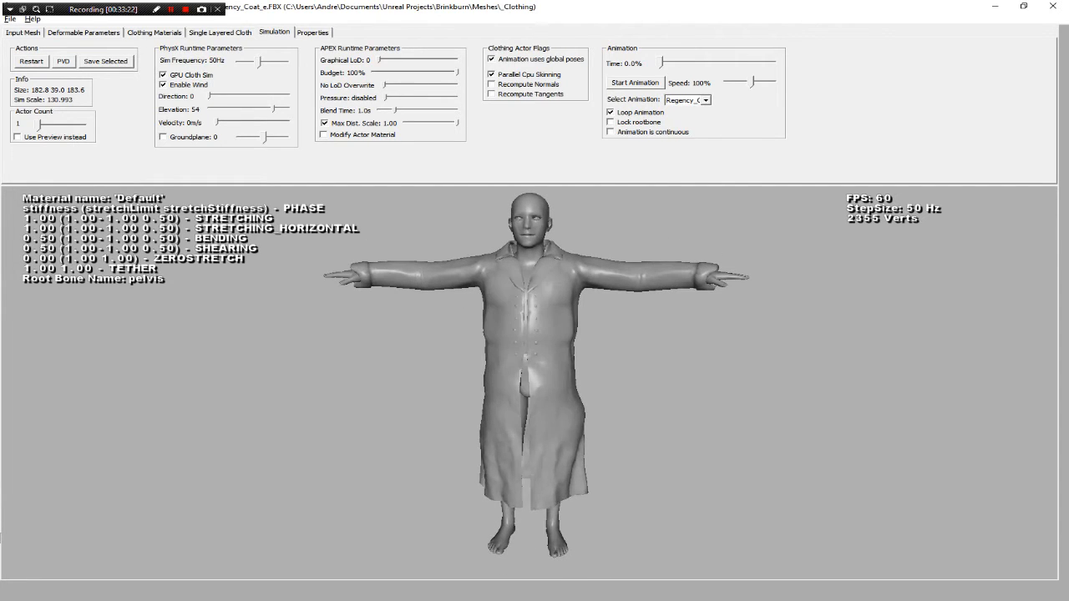
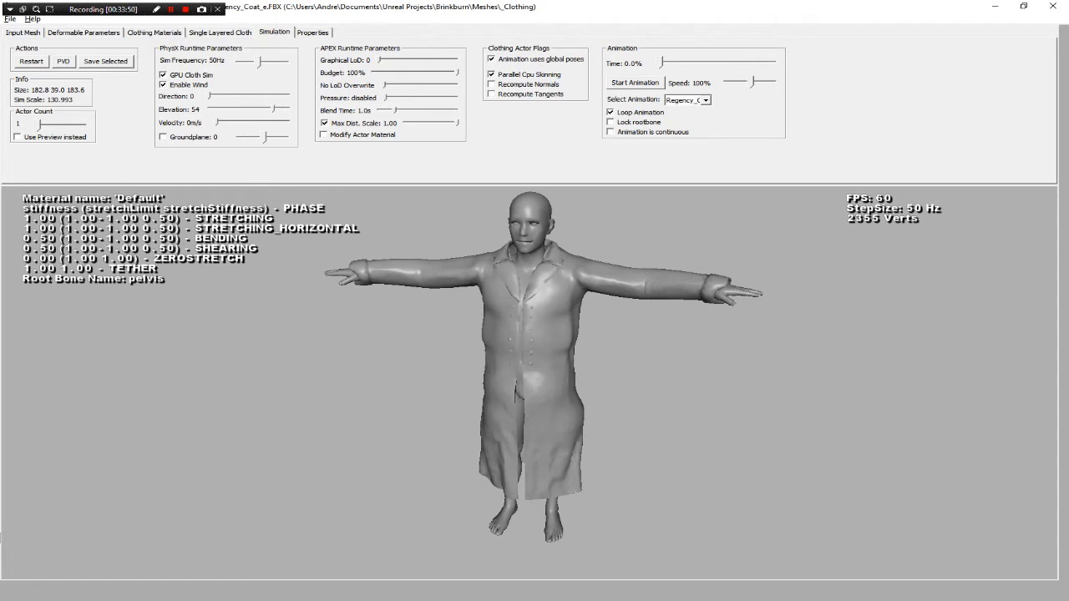
Lower the Gravity Multiplier of the Default clothing material in the Clothing Materials settings.
left_click_drag(618, 376, 442, 386)
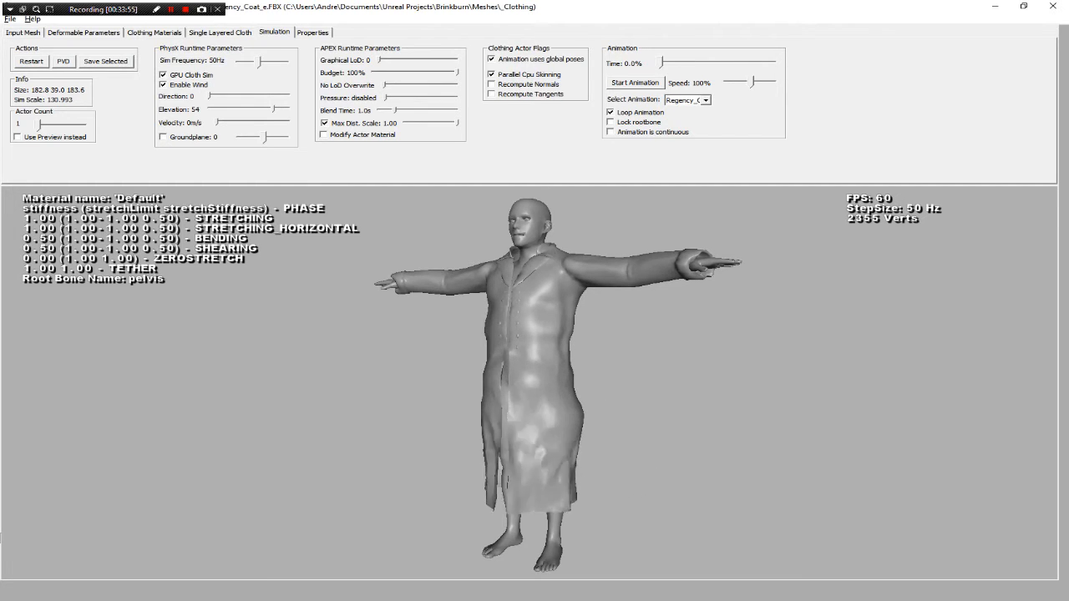
left_click_drag(443, 384, 518, 418)
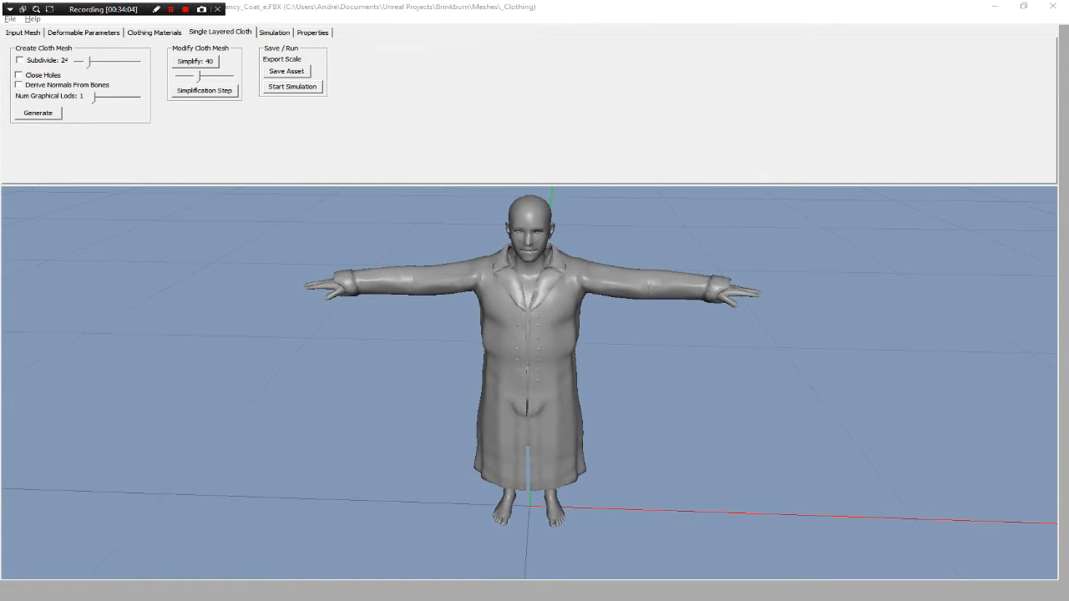
left_click(155, 32)
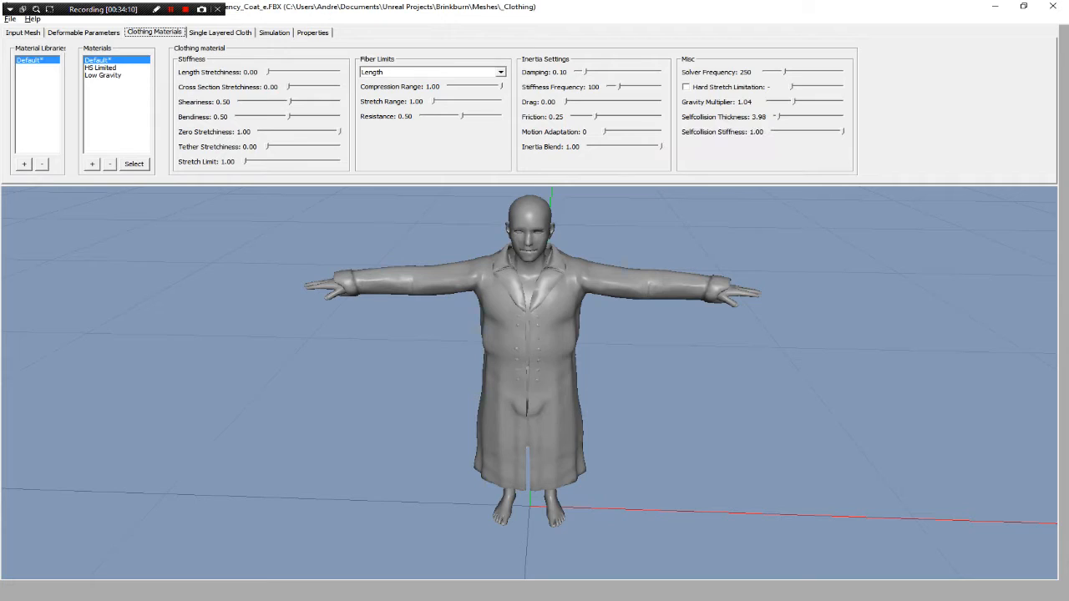
left_click_drag(794, 102, 769, 102)
Start the coat's cloth simulation from the Single Layered Cloth options and examine the cloth's motion from both sides.
left_click(220, 33)
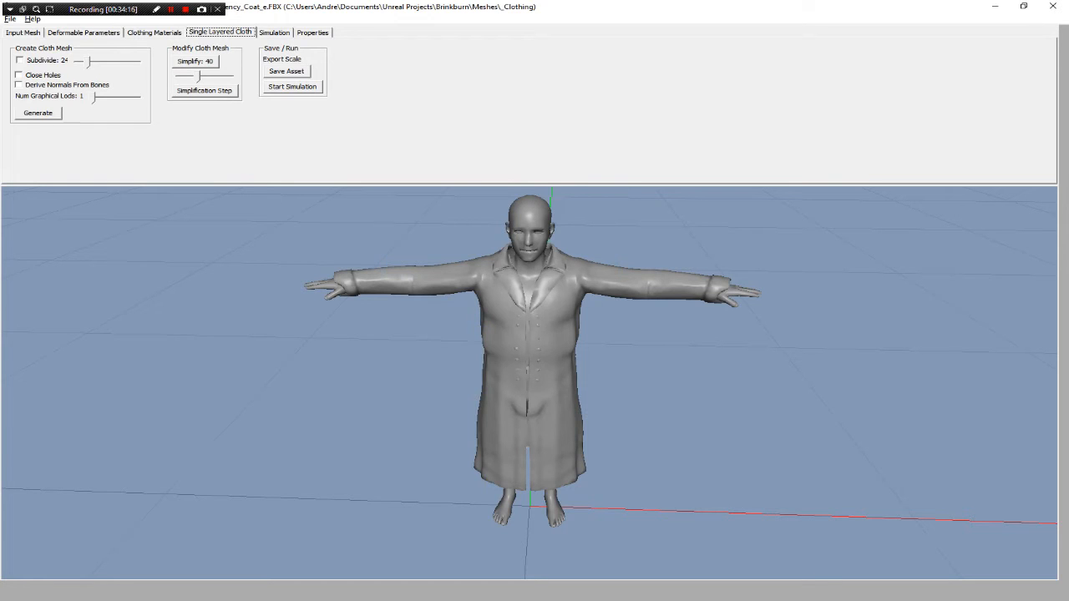
left_click(292, 87)
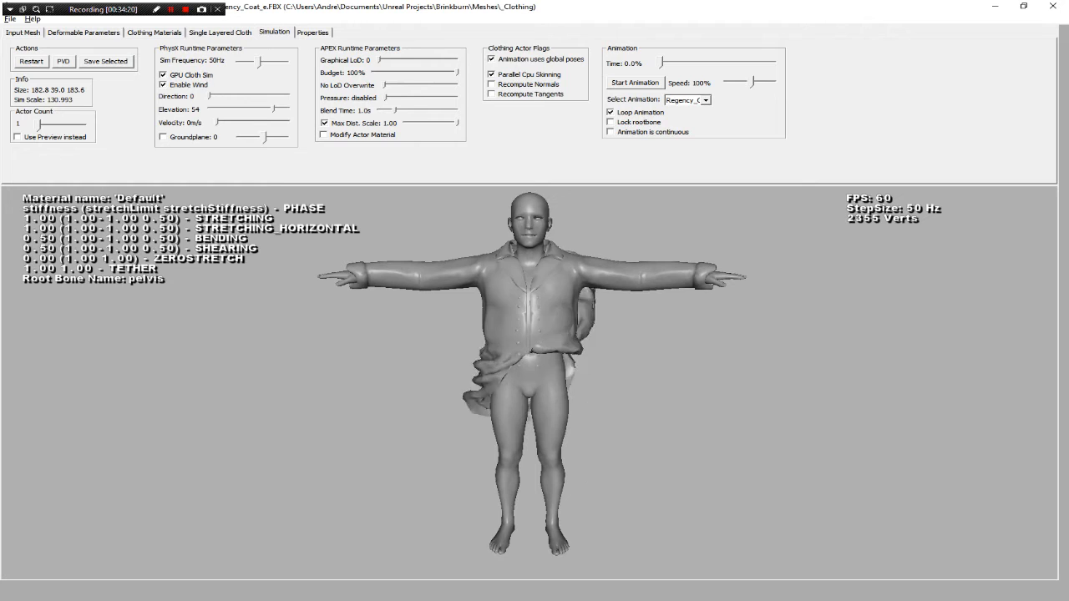
left_click_drag(468, 351, 585, 376, "alt")
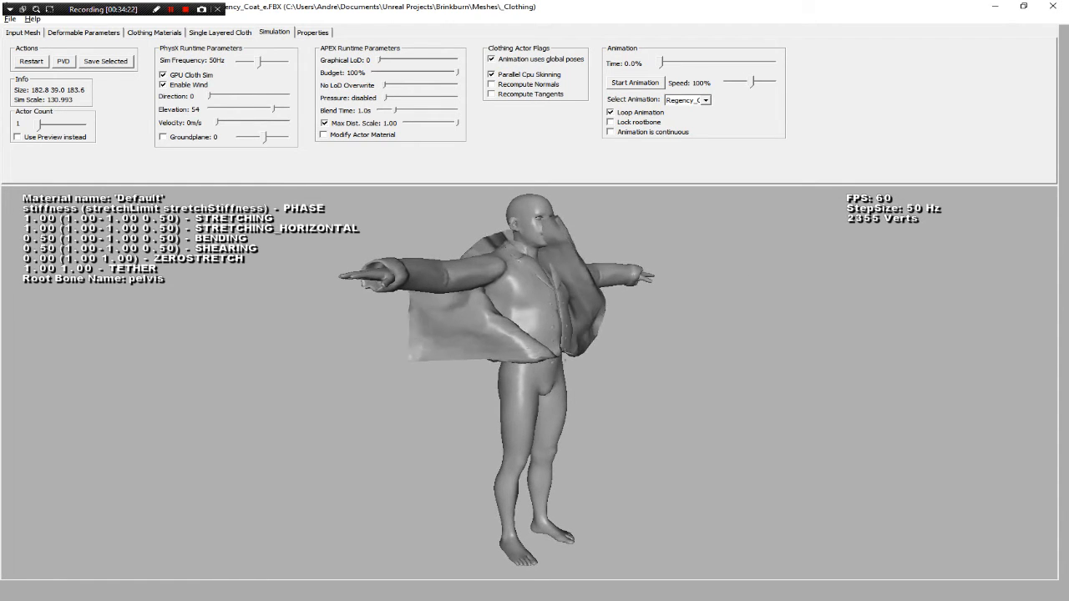
left_click_drag(584, 375, 430, 367, "alt")
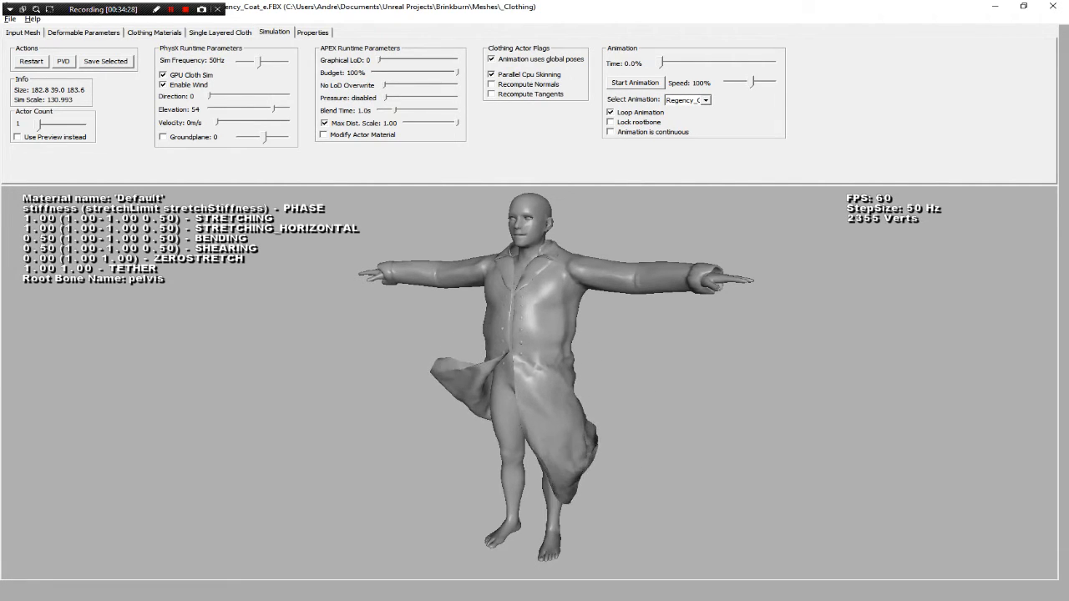
Review the file types for saving the clothing asset, choose Apex XML Asset (*.apx) and cancel the save.
left_click(219, 33)
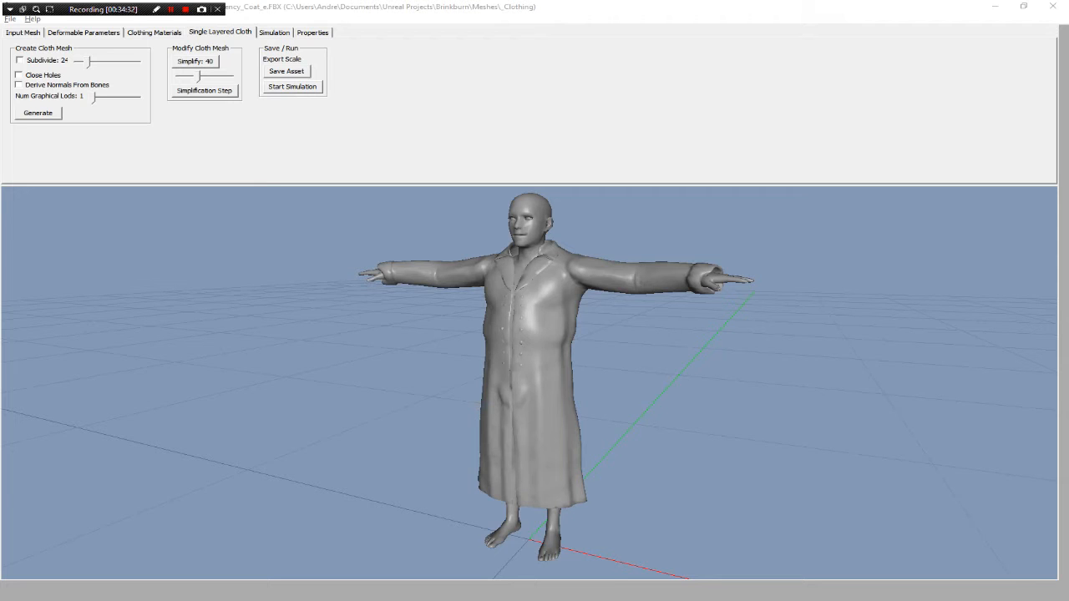
left_click_drag(334, 359, 868, 380, "alt")
left_click(287, 71)
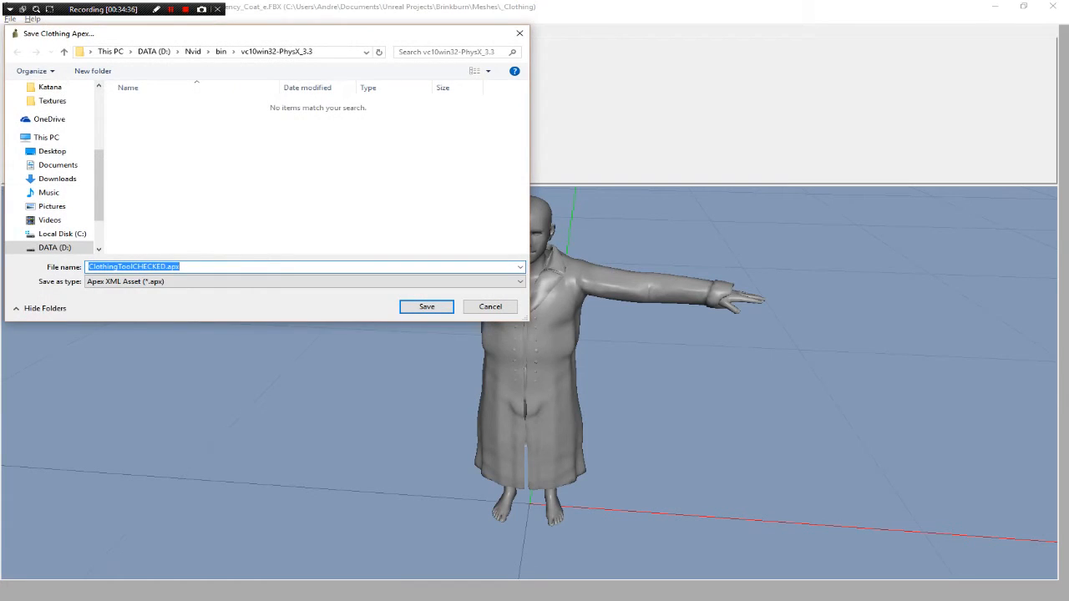
left_click(287, 281)
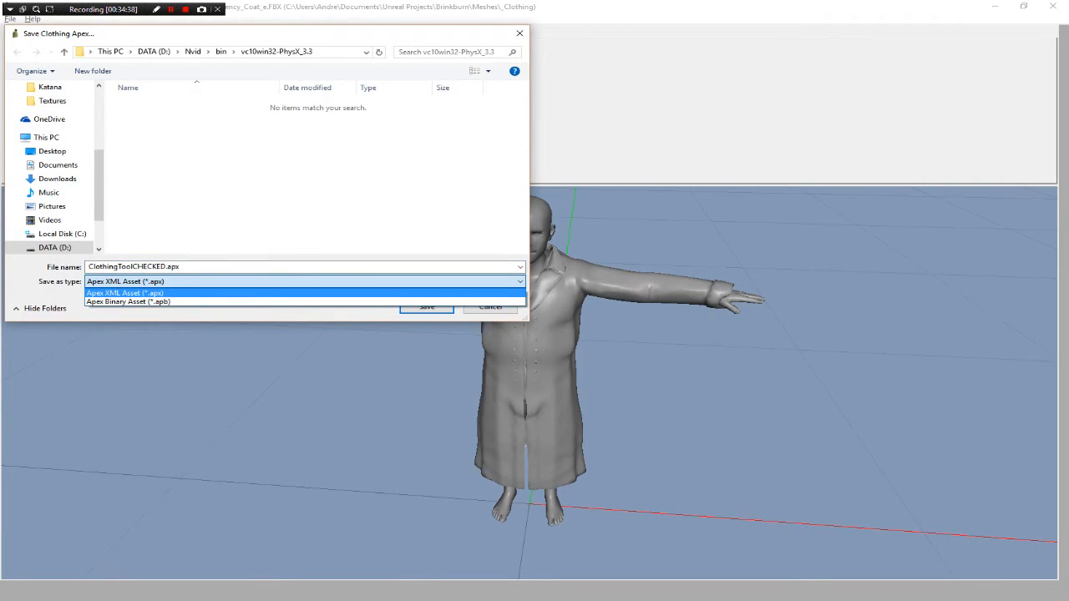
left_click(287, 293)
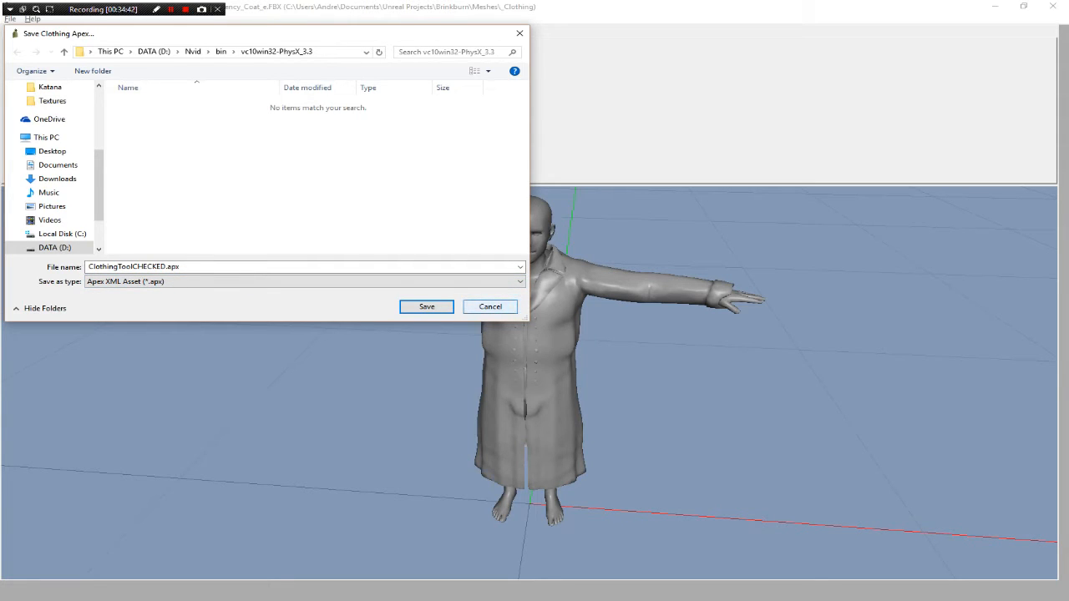
left_click(490, 307)
Switch to Unreal Editor and assign the Regency_Coat.apx clothing to Element 16, WCoatFabricmat.
key("alt+Tab")
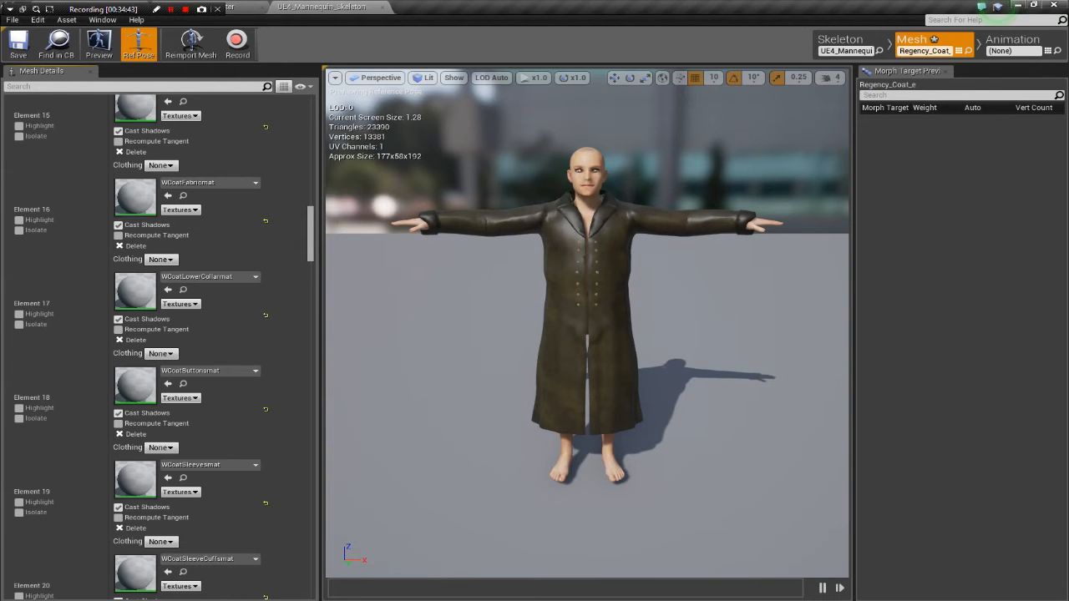
mouse_move(588, 334)
left_mouse_down()
mouse_move(752, 334)
mouse_move(581, 321)
mouse_move(588, 313)
left_mouse_up()
scroll(158, 334, "down", 8)
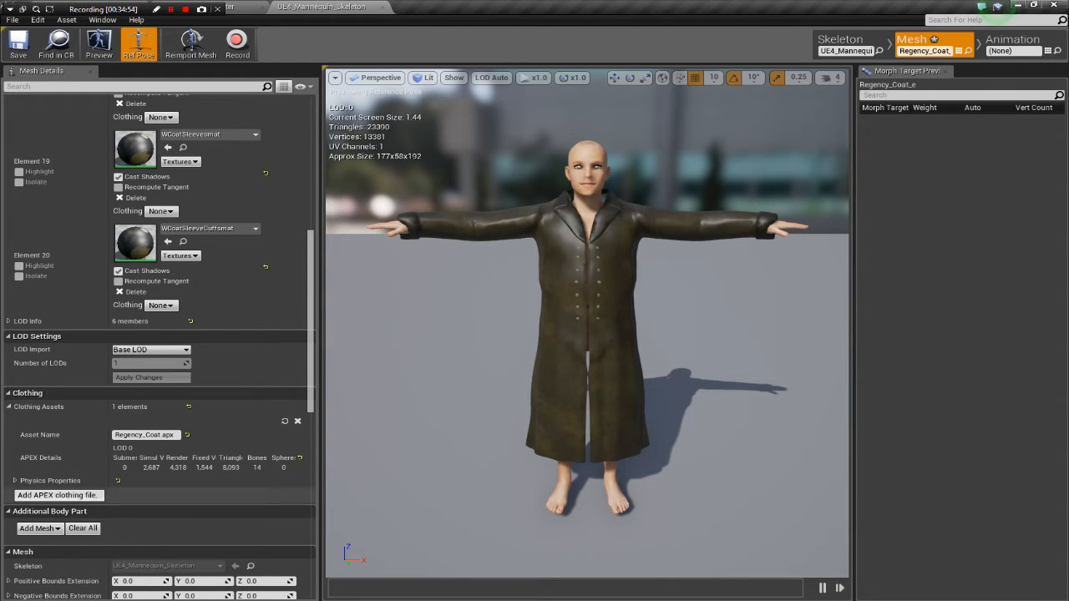
scroll(159, 343, "up", 8)
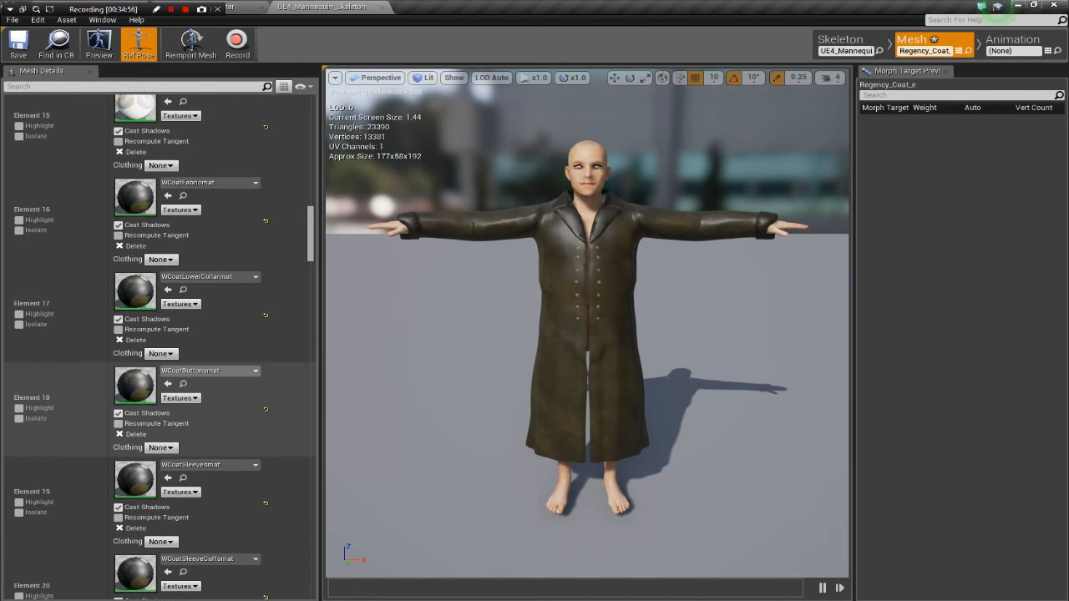
scroll(158, 346, "up", 2)
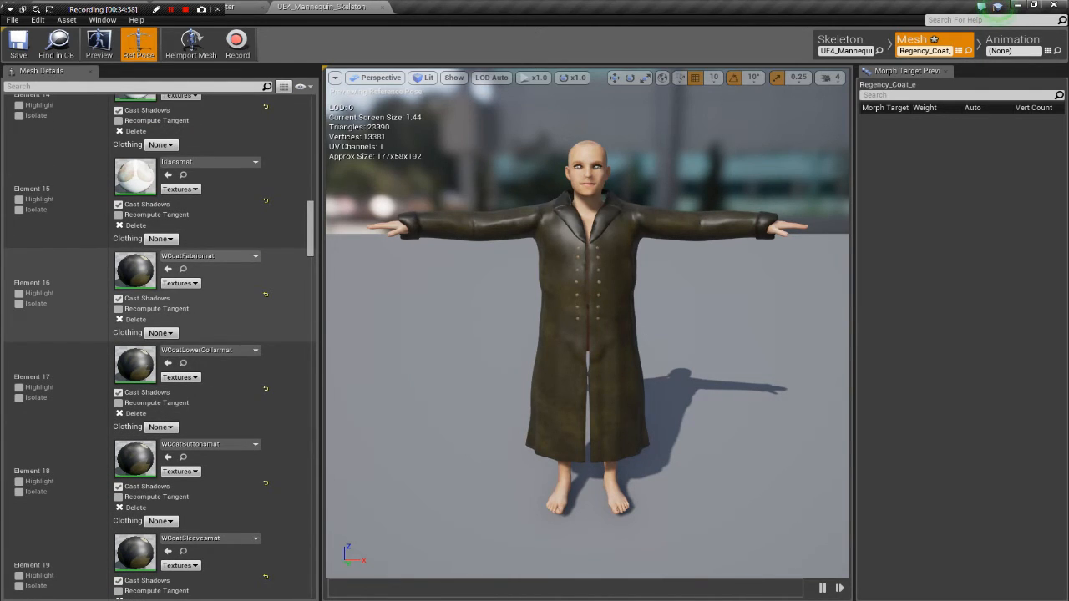
left_click(160, 333)
left_click(175, 350)
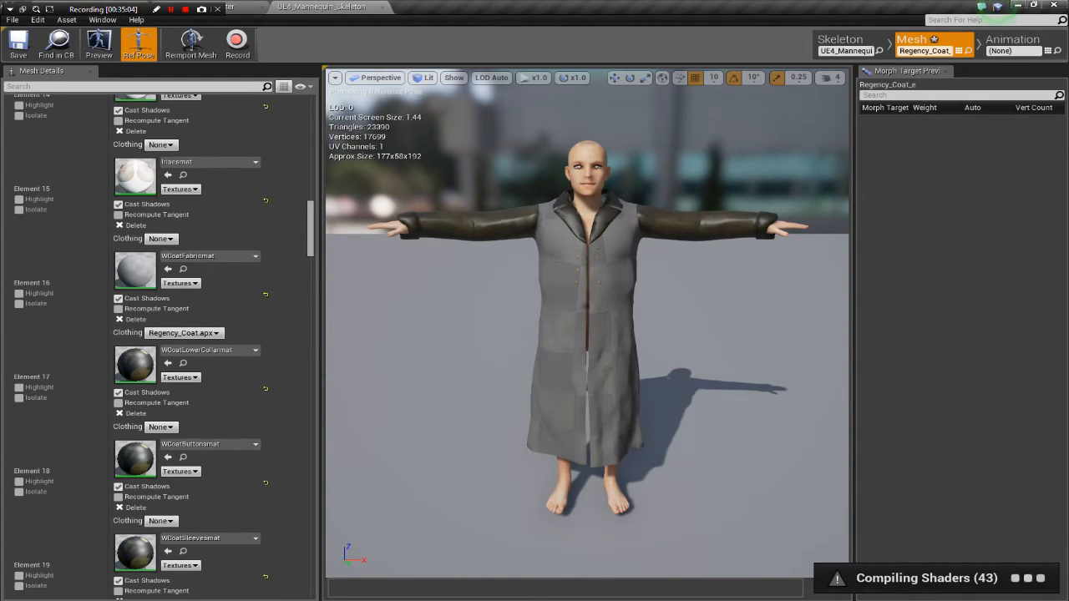
Examine the coat with its assigned clothing in the preview and browse the replacement materials available for Element 16.
left_click_drag(587, 334, 568, 315)
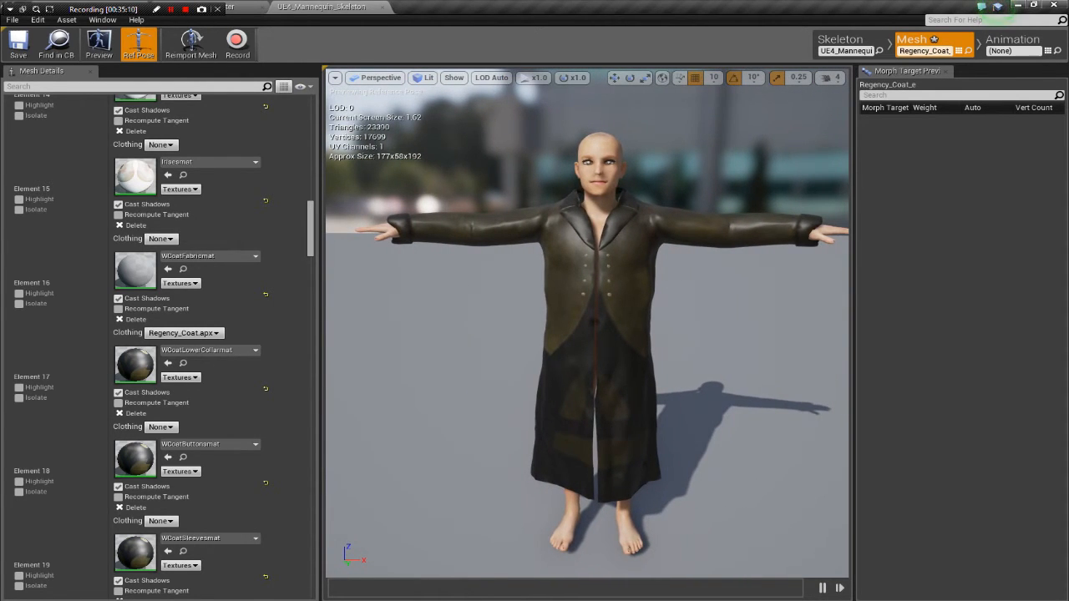
left_click_drag(568, 315, 586, 317)
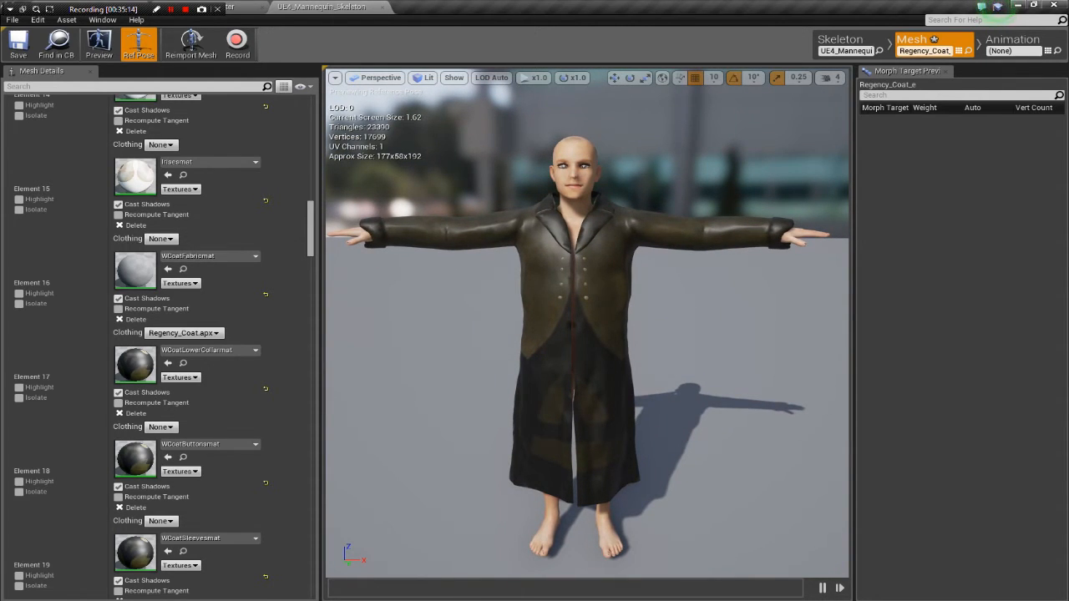
left_click_drag(587, 317, 610, 319)
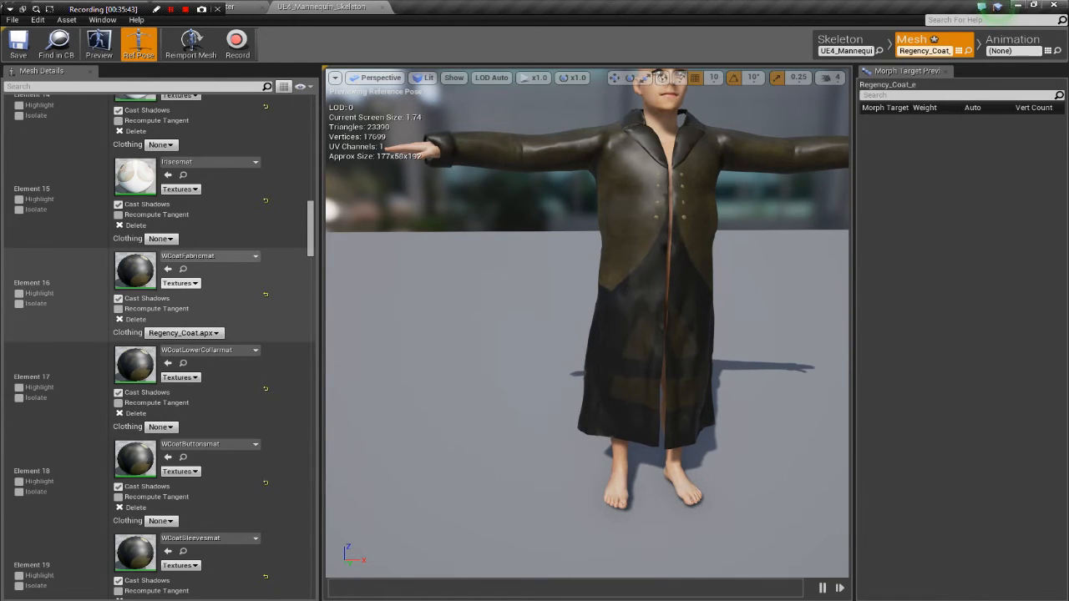
left_click(209, 255)
scroll(250, 467, "up", 3)
scroll(251, 468, "up", 6)
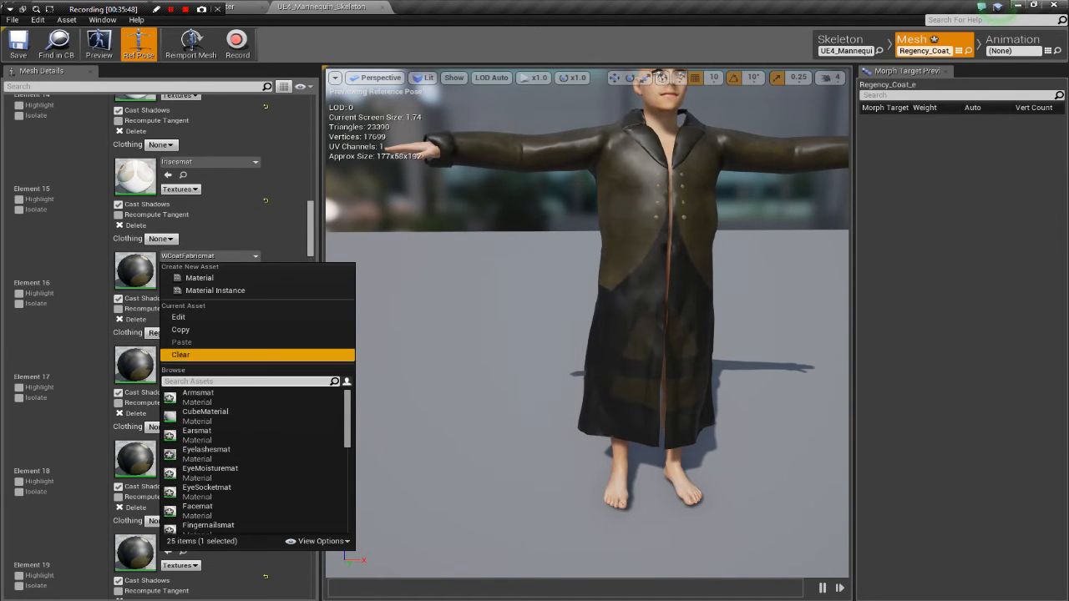
Create a material named CoatMat in the level editor's TopDownBP/Blueprints/NewFolder content folder.
left_click(92, 12)
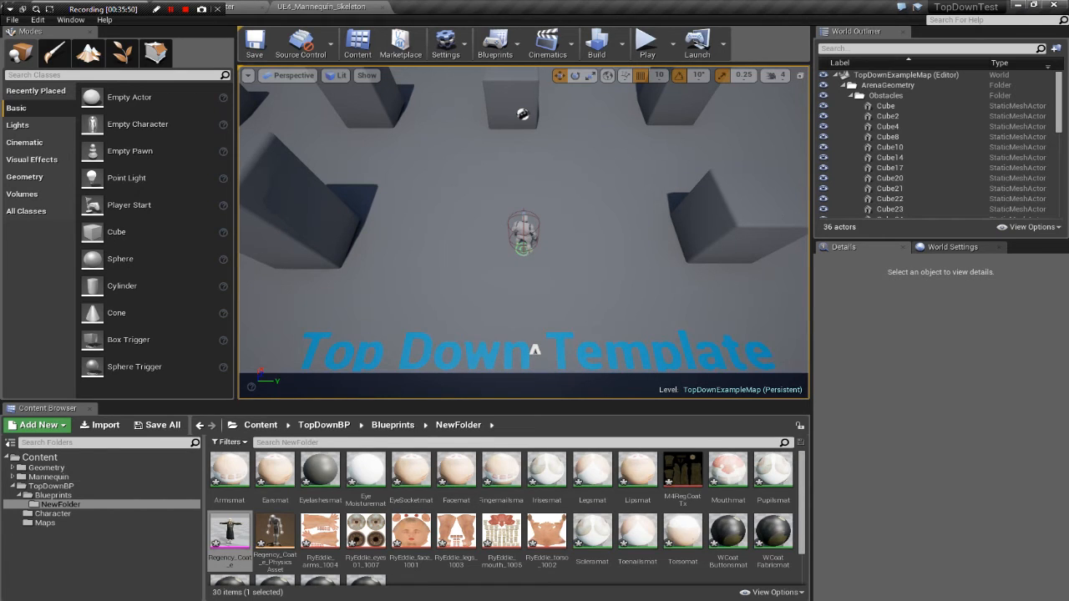
scroll(367, 535, "down", 2)
right_click(459, 543)
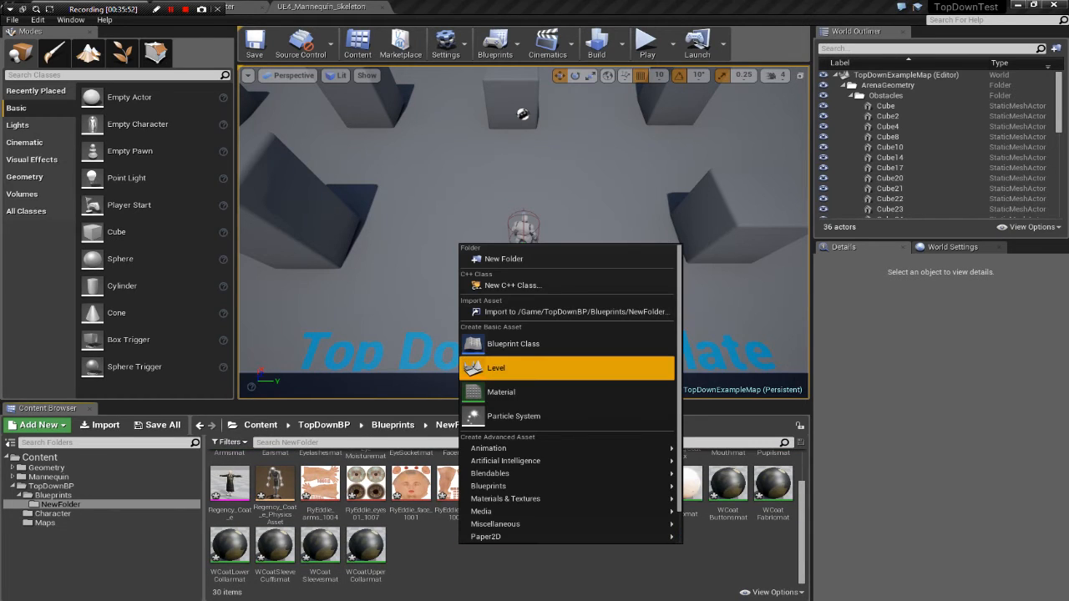
left_click(535, 392)
type("CoatM")
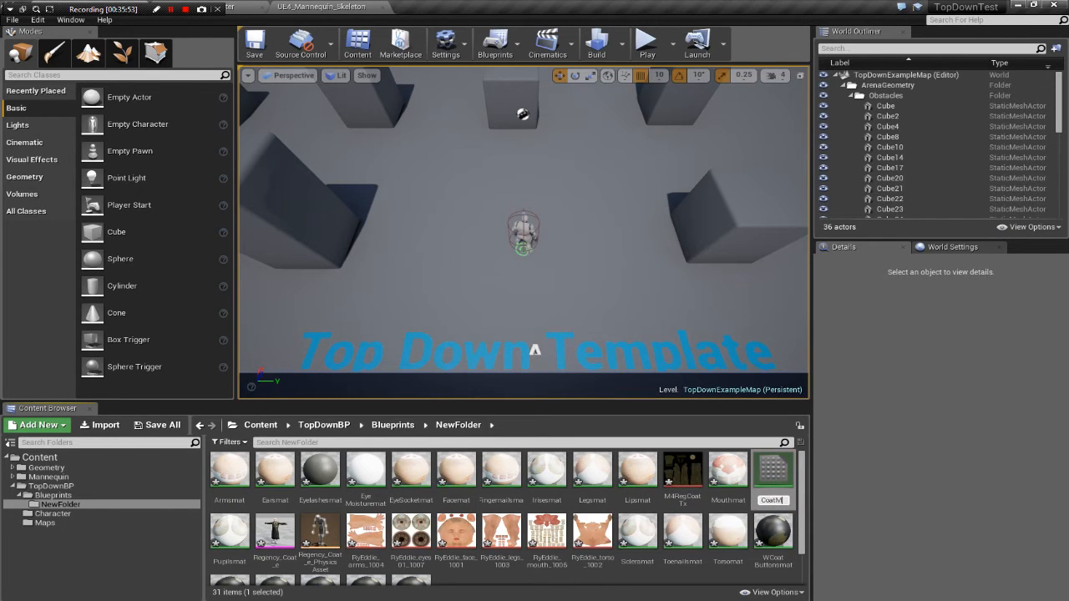
type("at")
key("Return")
Open the CoatMat material and add a Constant4Vector node to its graph.
double_click(275, 472)
right_click_drag(247, 288, 426, 316)
key("4")
left_click(281, 192)
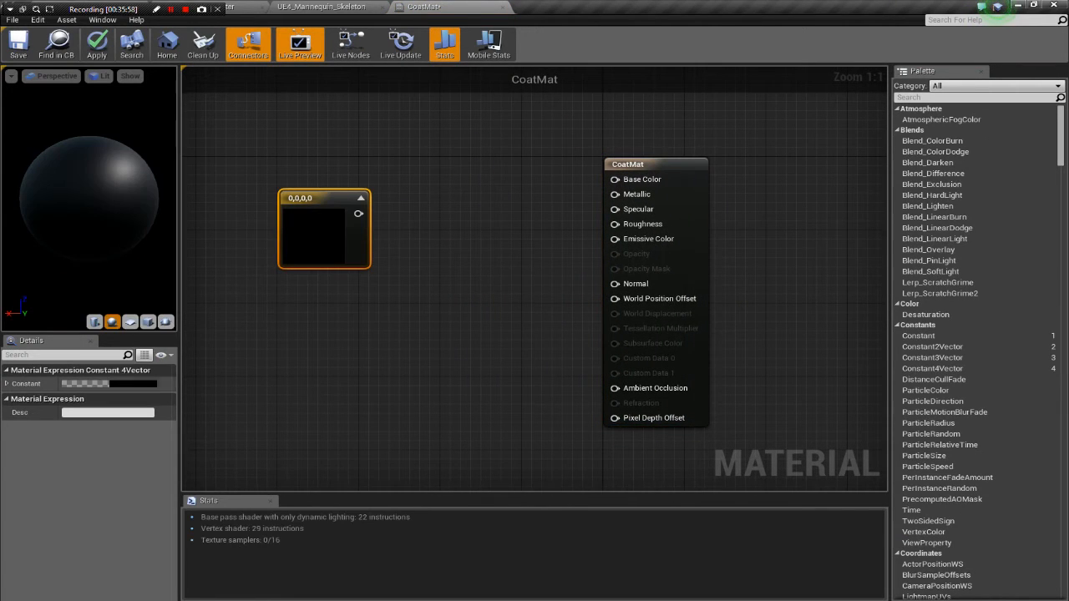
Set the Constant4Vector to blue (R 0.12, G 0.22, B 0.68, A 0), connect it to Base Color and apply the material.
left_click(125, 384)
left_click(280, 370)
left_click_drag(156, 366, 139, 357)
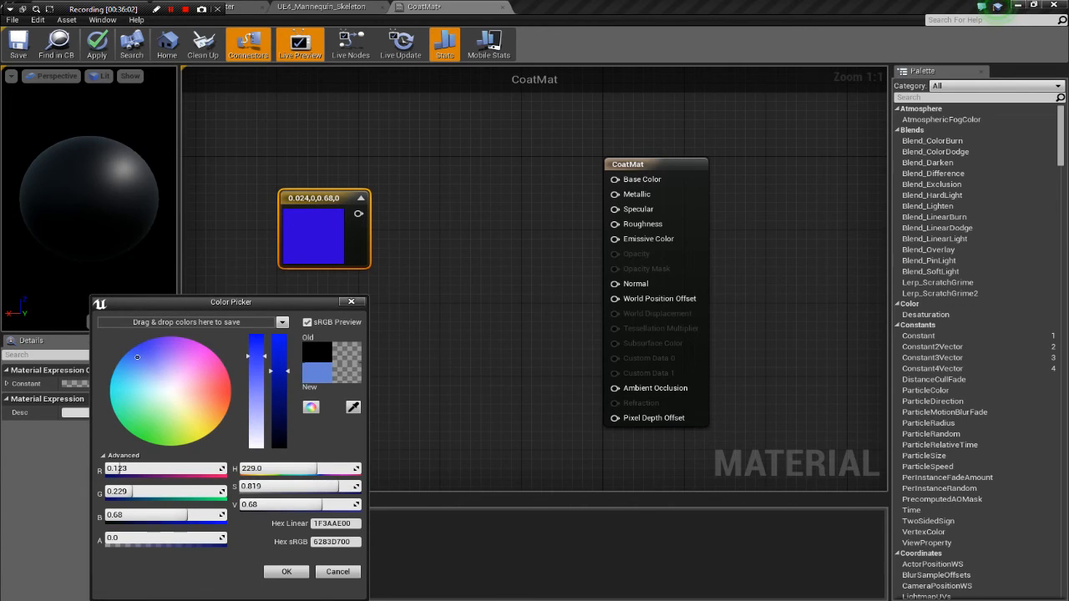
left_click(286, 571)
left_click_drag(359, 214, 641, 180)
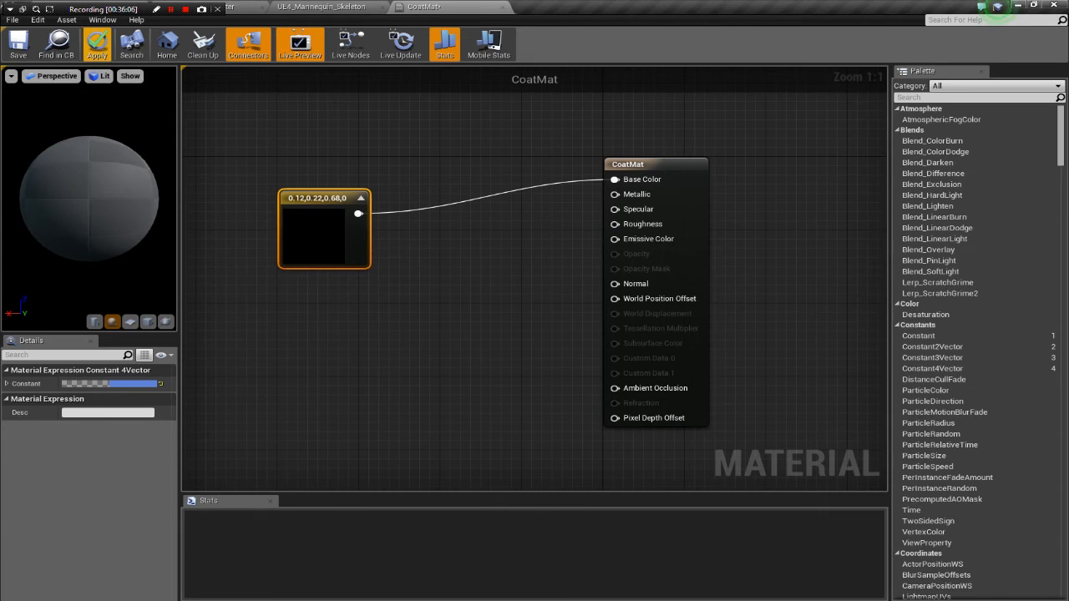
left_click(97, 43)
Assign CoatMat as Element 16's material on the Regency_Coat_e mesh and examine the coat in the preview.
left_click(322, 6)
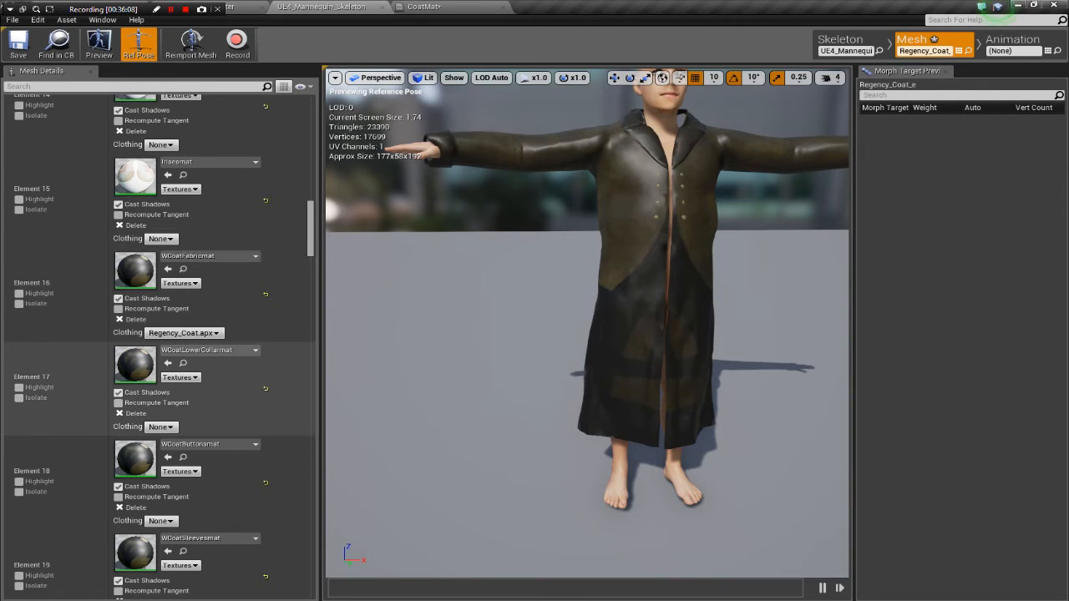
left_click(237, 256)
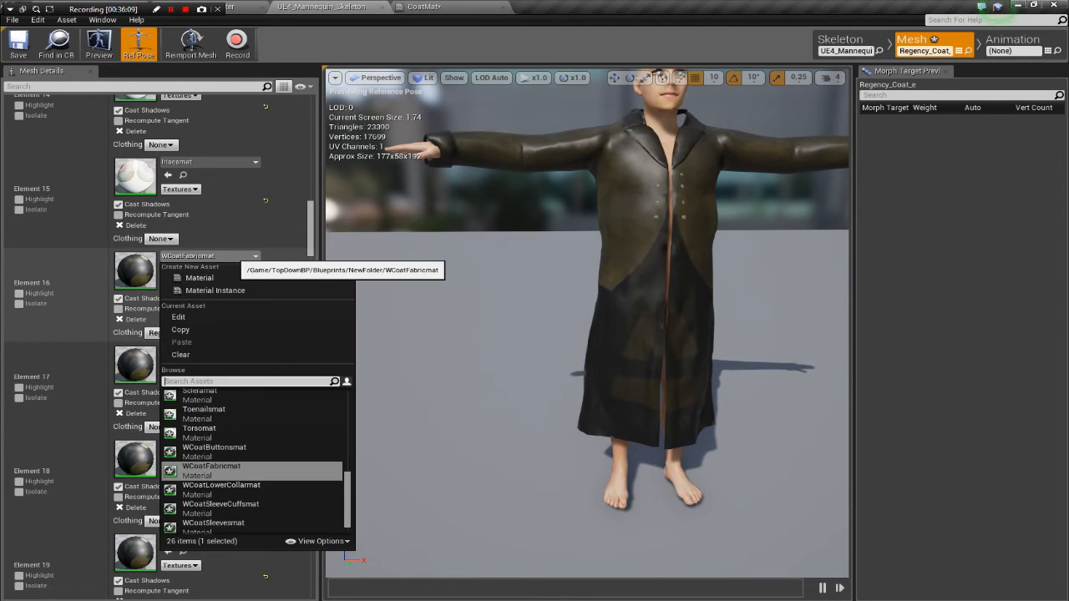
type("co")
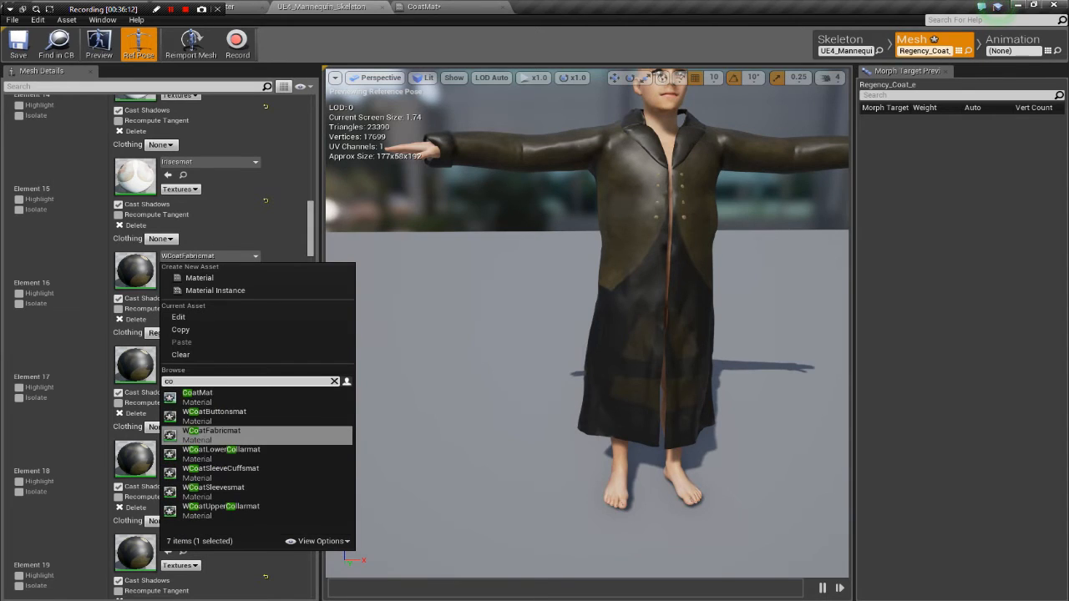
left_click(197, 397)
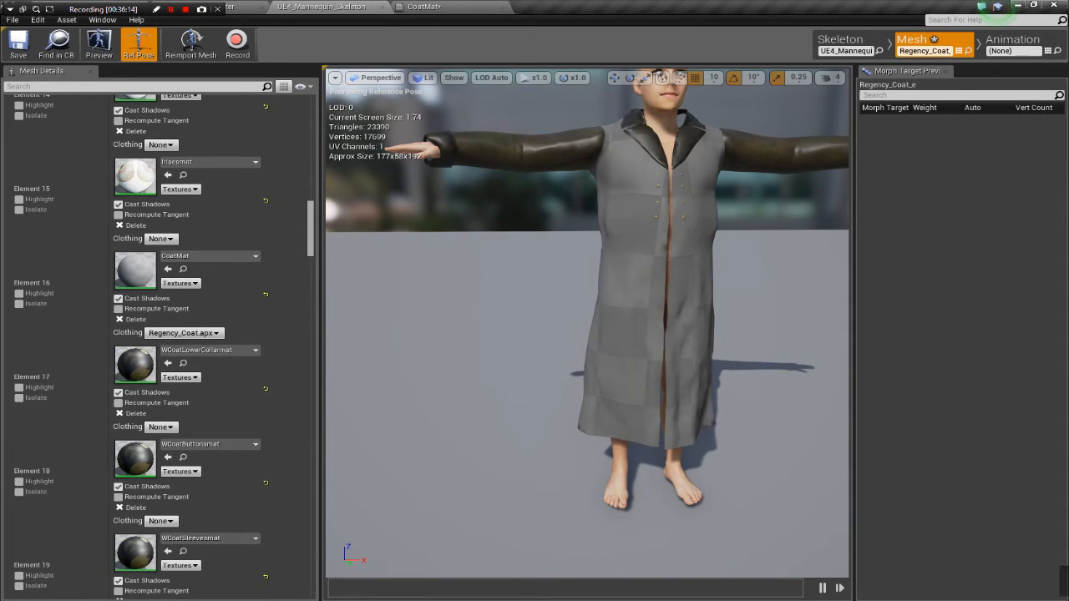
left_click_drag(518, 359, 541, 351)
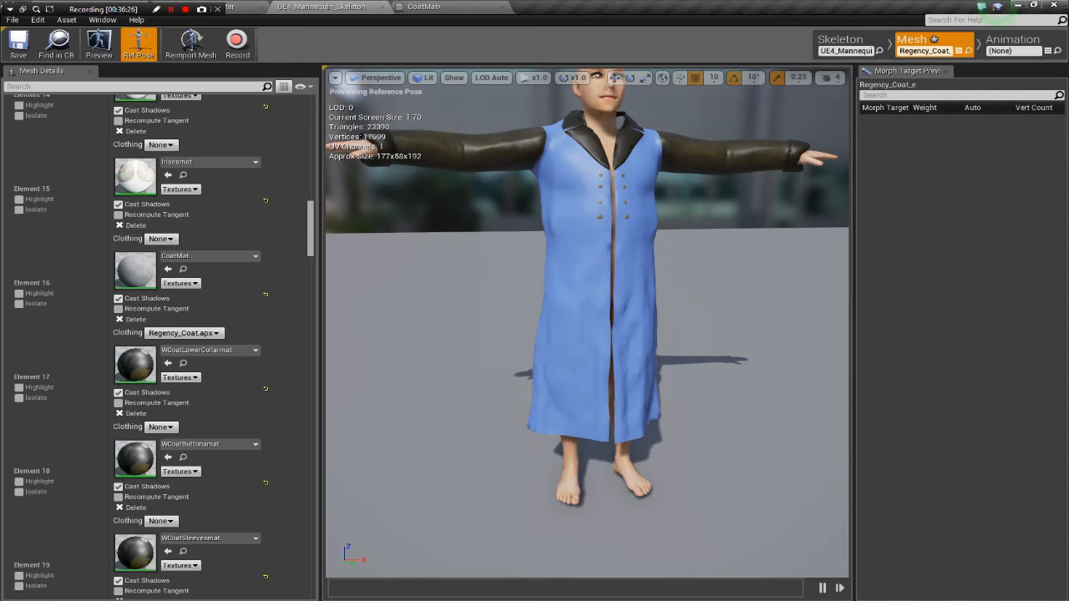
mouse_move(584, 334)
left_mouse_down()
mouse_move(552, 351)
mouse_move(580, 324)
mouse_move(583, 337)
left_mouse_up()
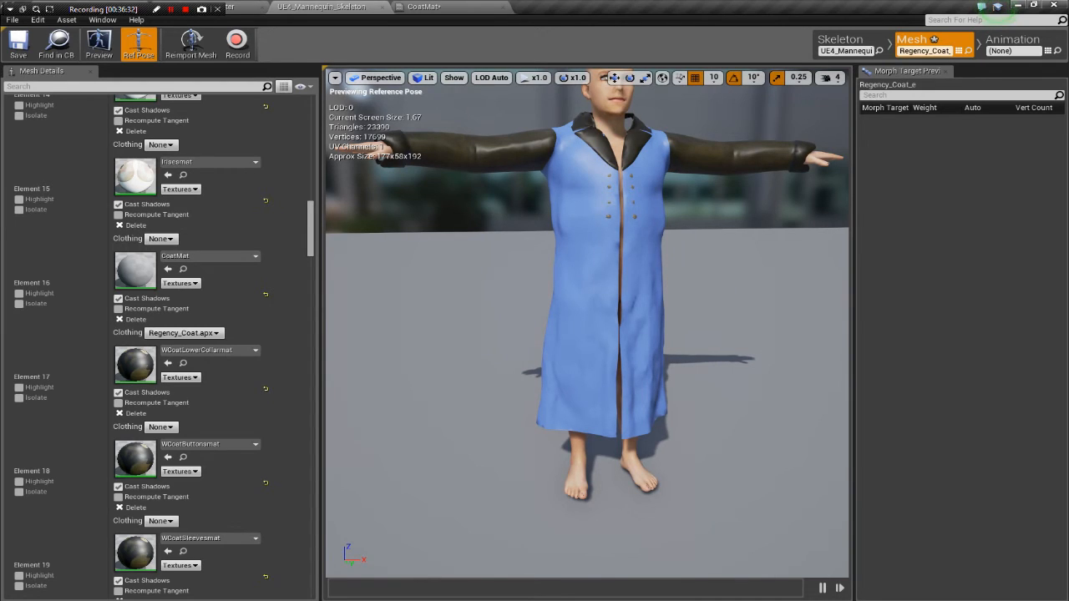
Turn on Apply Wind in the mesh preview's clothing options and examine the coat's cloth movement.
left_click(335, 78)
mouse_move(453, 78)
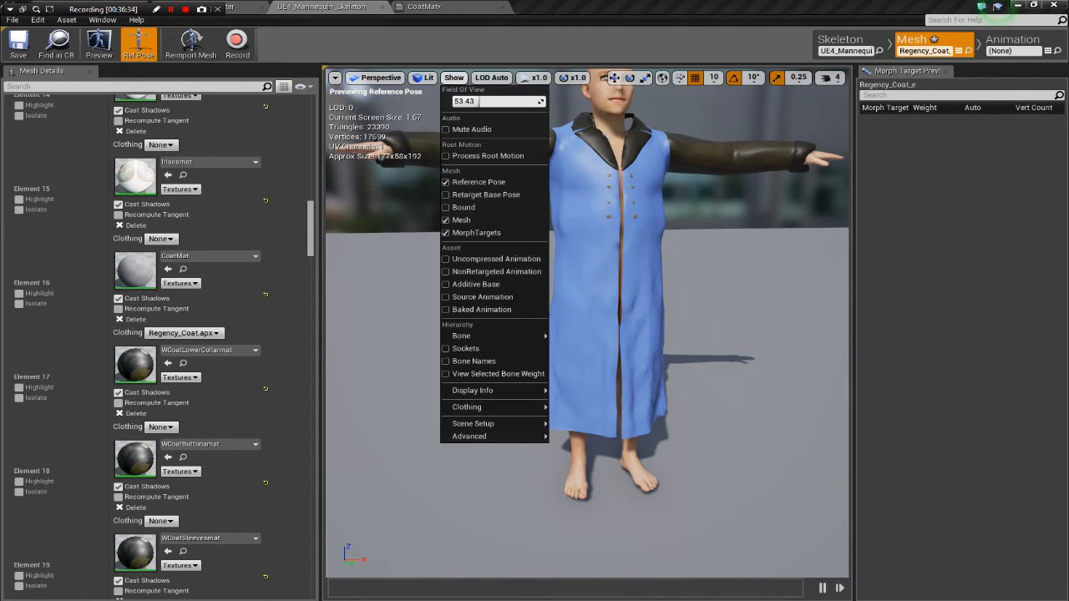
mouse_move(485, 406)
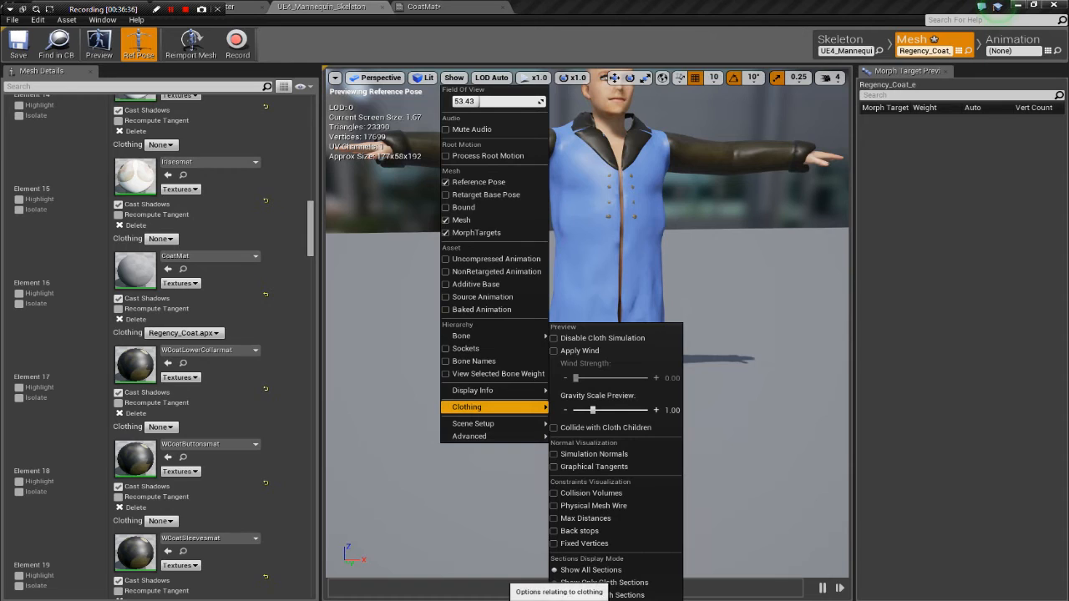
left_click(579, 350)
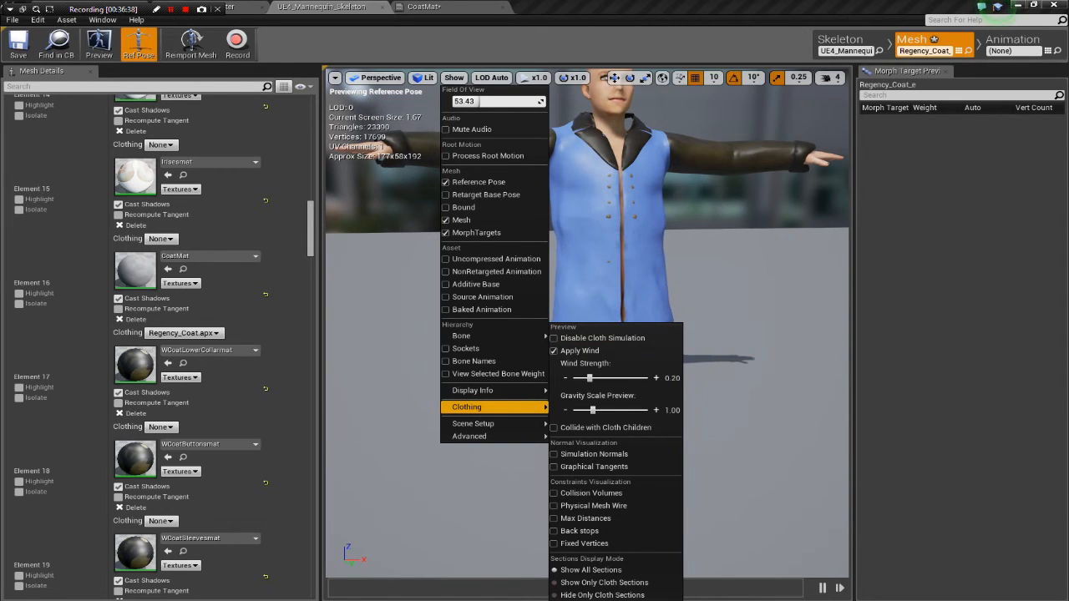
key("Escape")
left_click_drag(585, 334, 609, 351)
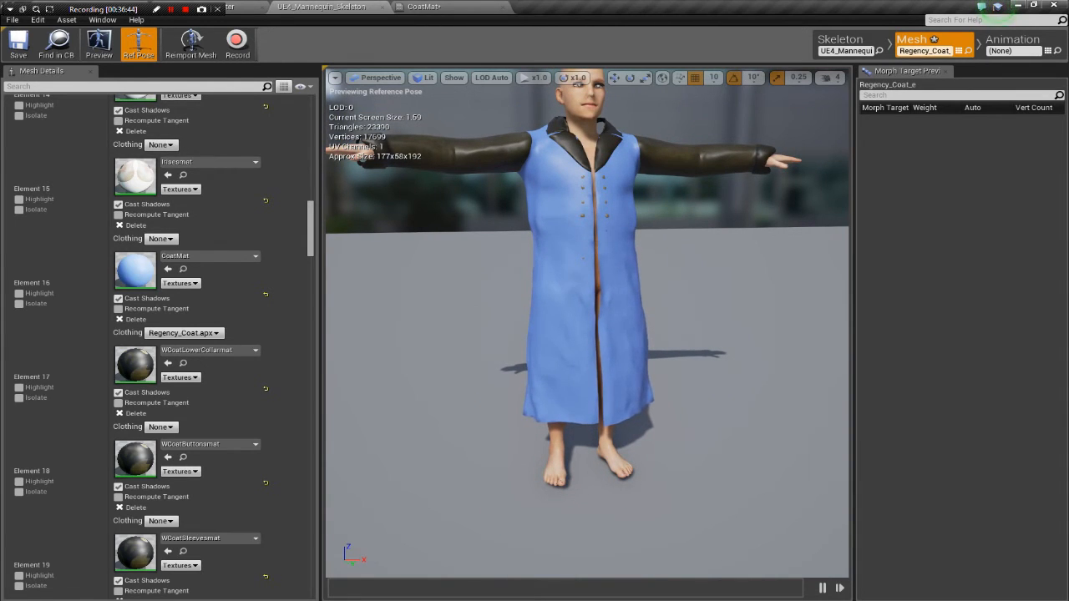
Switch to the TopDownCharacter blueprint, select its inherited Mesh component and show the character in the viewport.
left_click(230, 7)
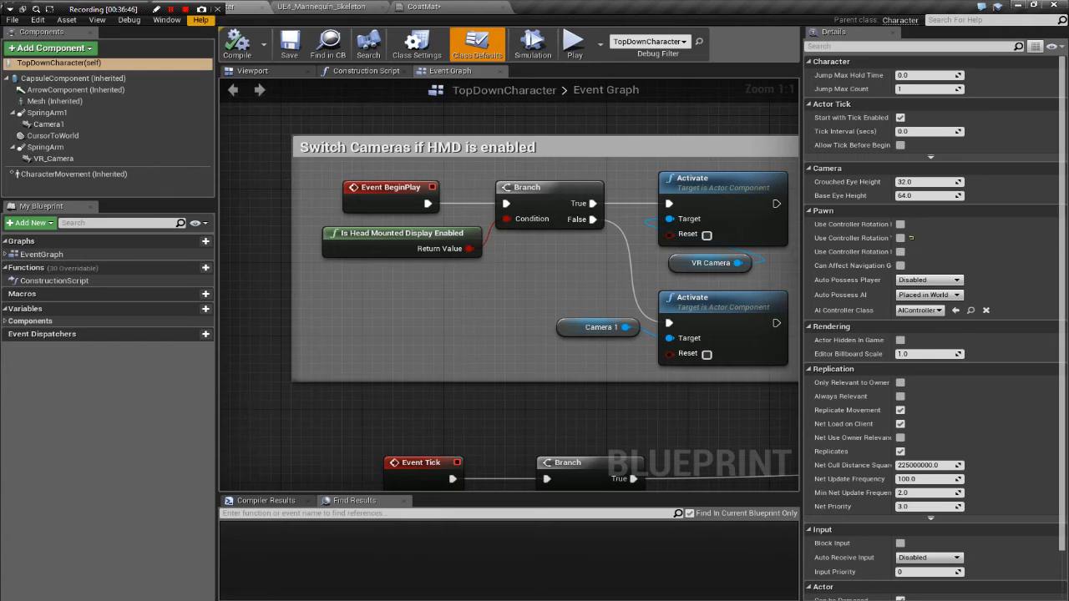
left_click_drag(68, 16, 810, 48)
left_click_drag(853, 40, 791, 18)
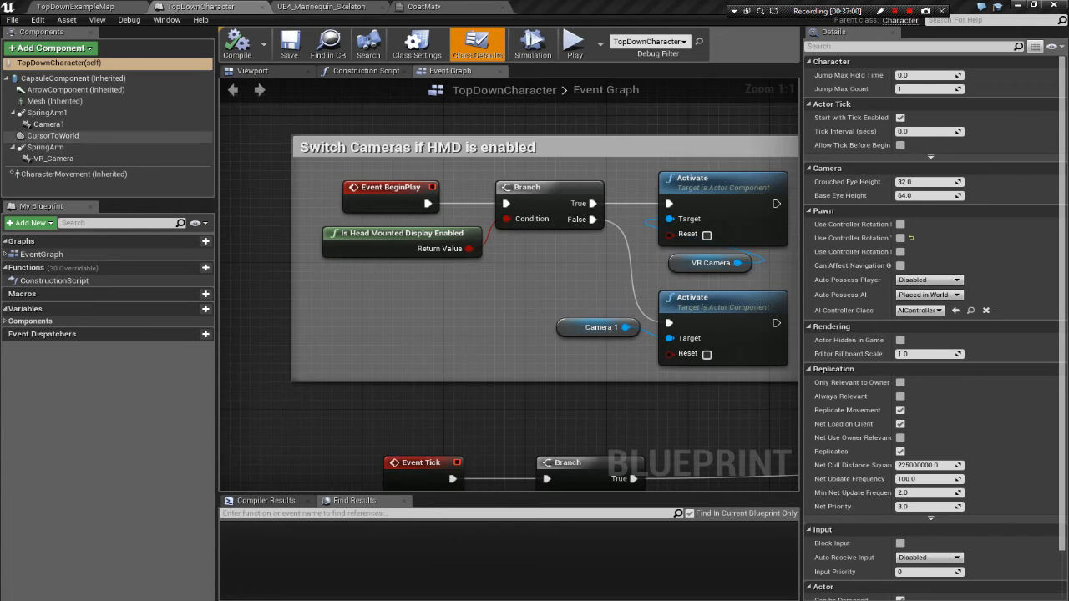
left_click(188, 101)
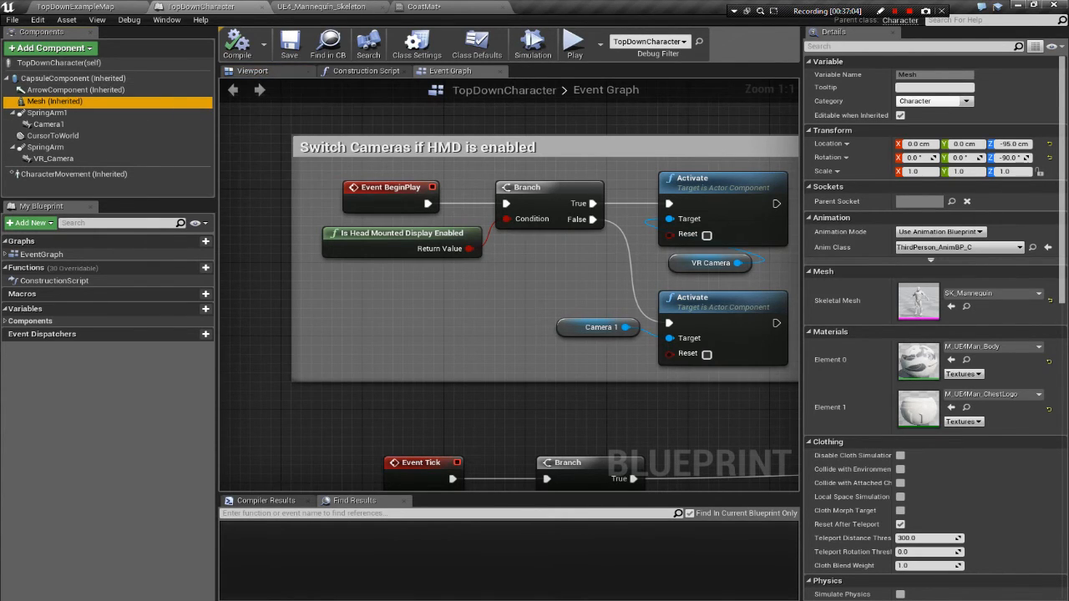
left_click(253, 70)
Assign Regency_Coat_e as the inherited Mesh component's skeletal mesh and examine the character up close.
left_click(992, 293)
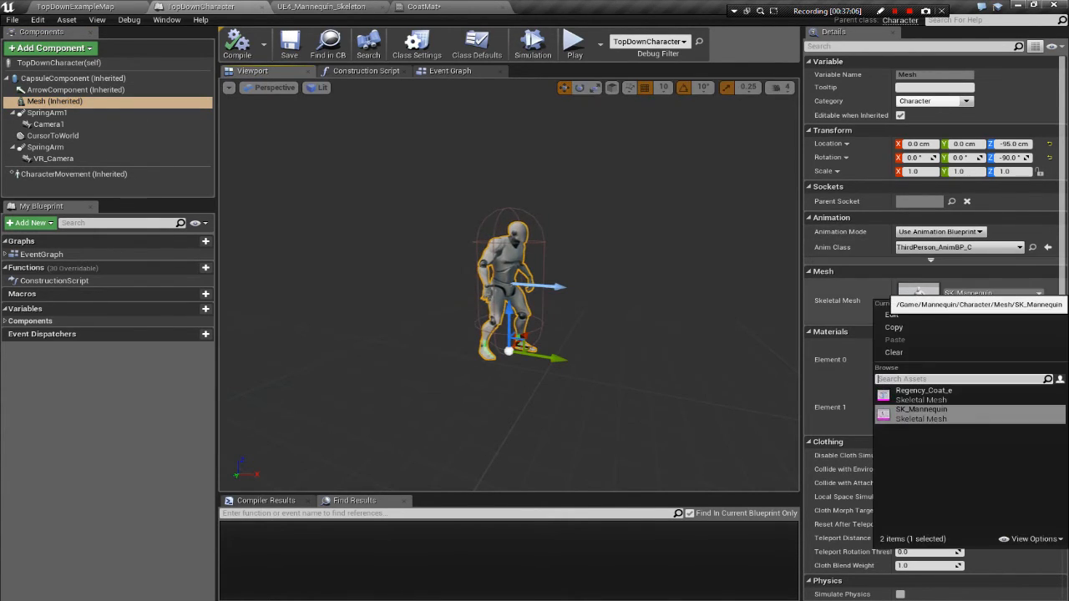
left_click(923, 394)
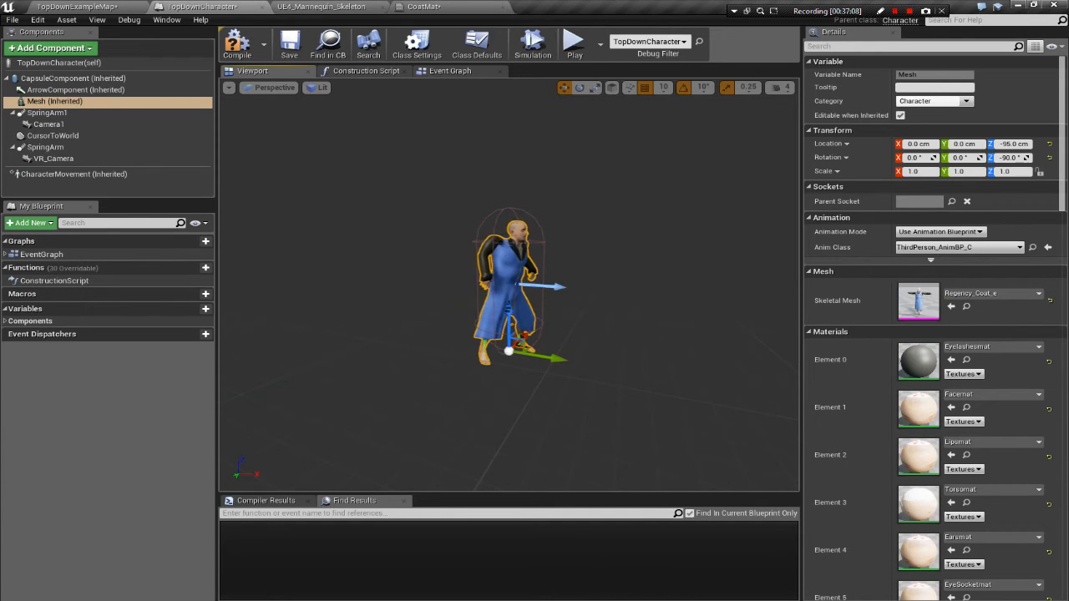
mouse_move(509, 284)
right_mouse_down()
mouse_move(451, 284)
mouse_move(618, 286)
mouse_move(468, 283)
mouse_move(505, 286)
right_mouse_up()
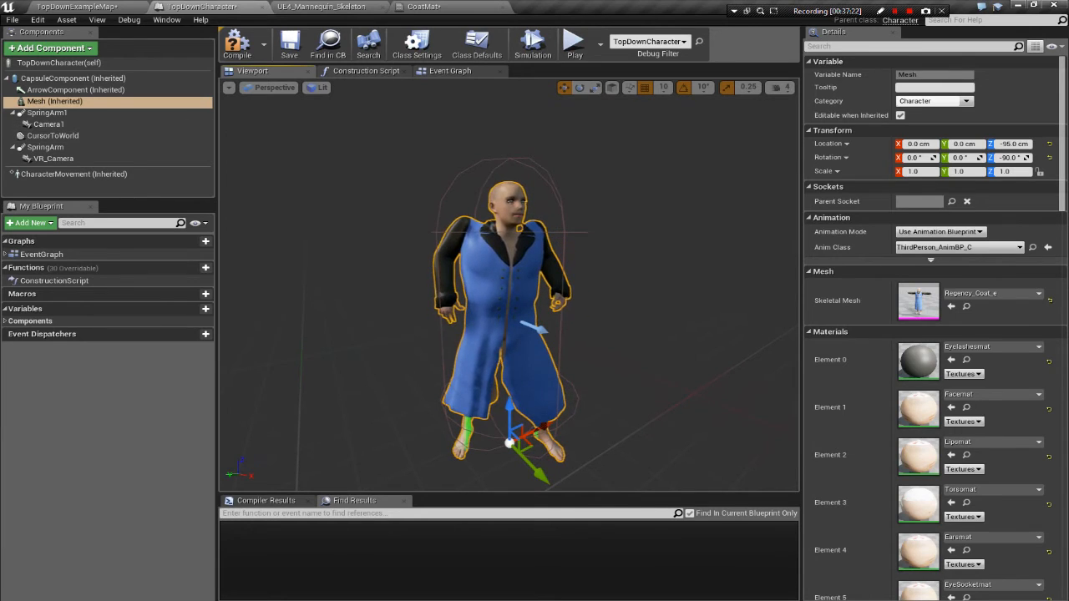
left_click(423, 6)
left_click(204, 6)
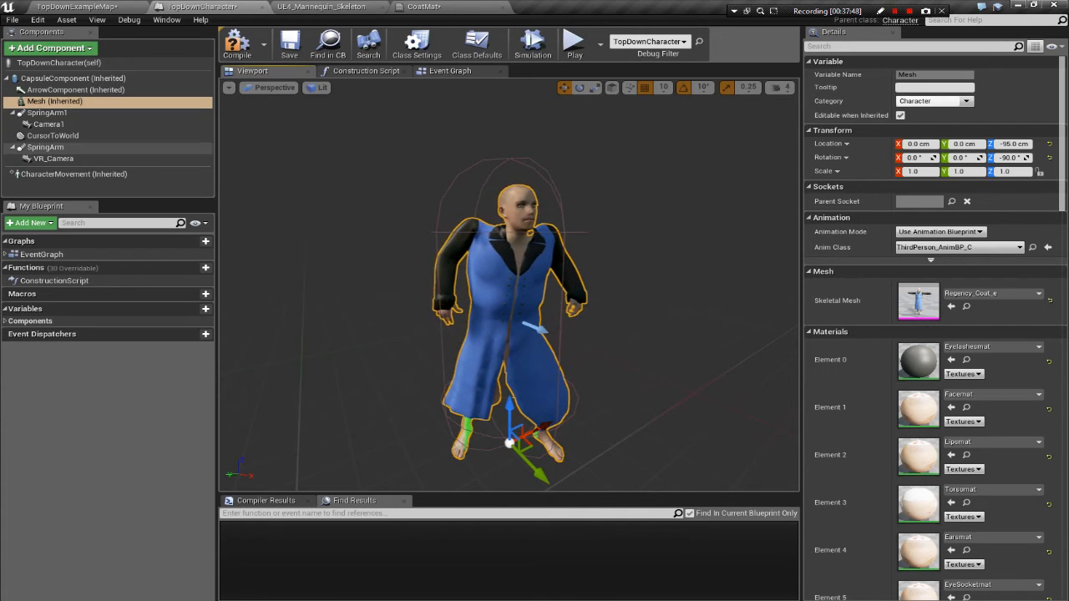
Add a Skeletal Mesh component as a child of the inherited Mesh and name it CoatMesh.
left_click(50, 48)
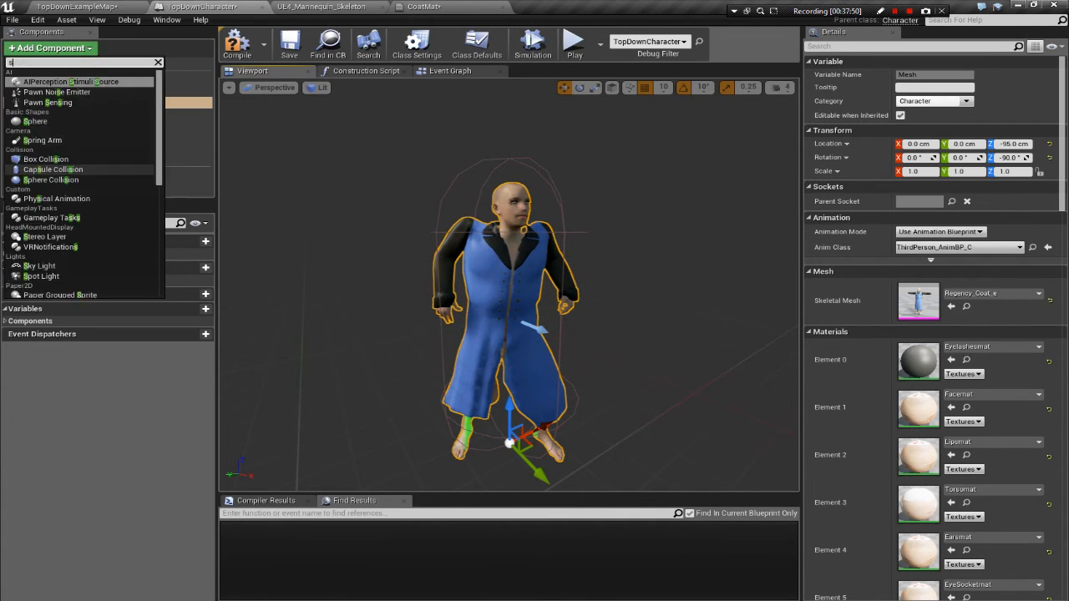
type("skel")
left_click(42, 81)
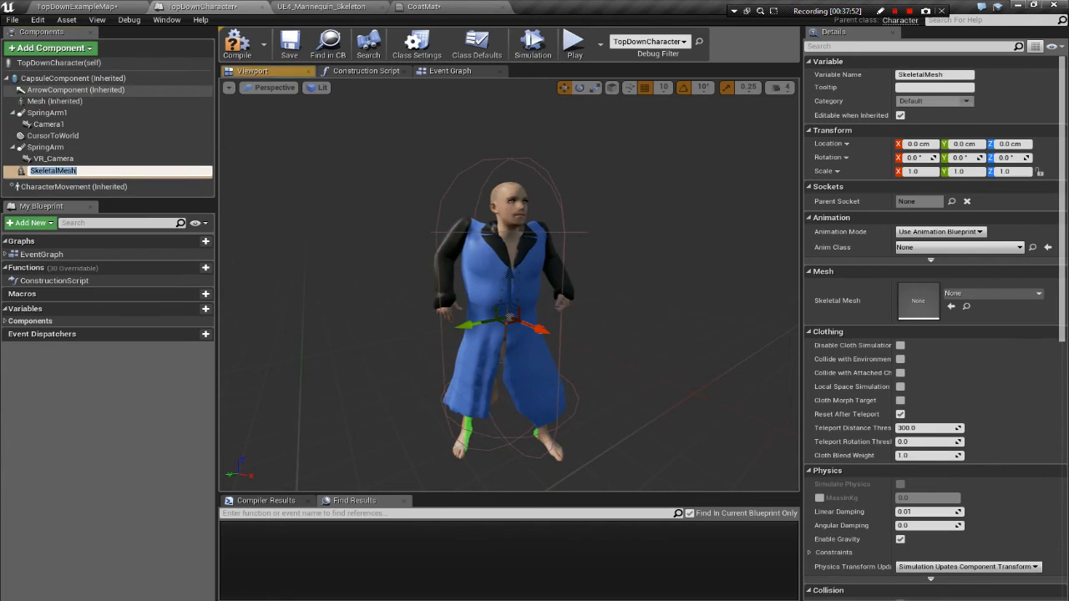
left_click_drag(50, 170, 52, 101)
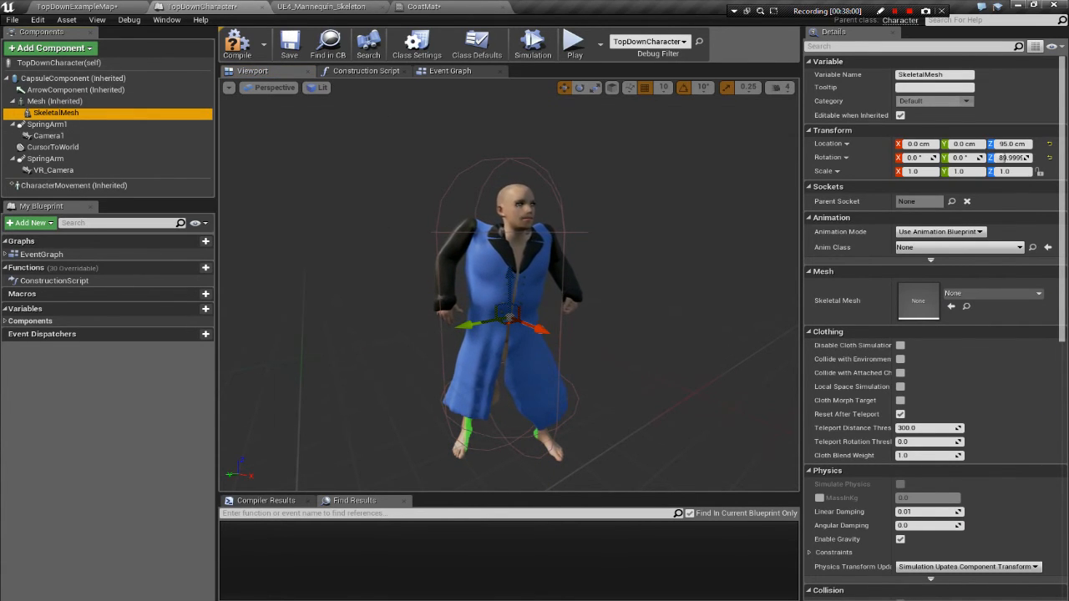
key("F2")
type("CoatMesh")
key("Return")
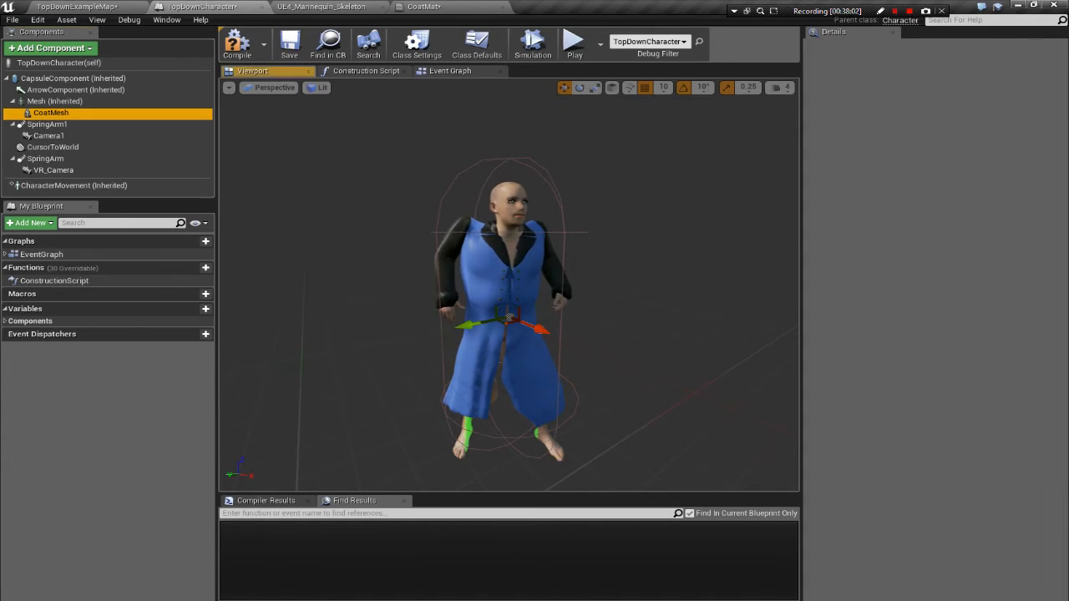
Assign Regency_Coat_e as CoatMesh's skeletal mesh and SK_Mannequin as the inherited Mesh's skeletal mesh.
left_click(986, 293)
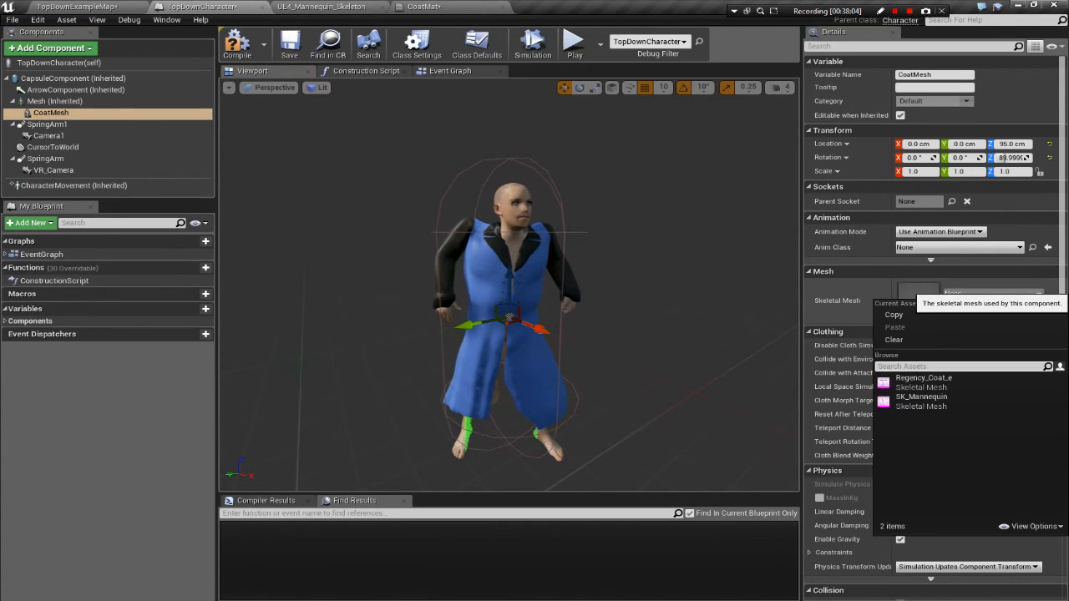
left_click(923, 381)
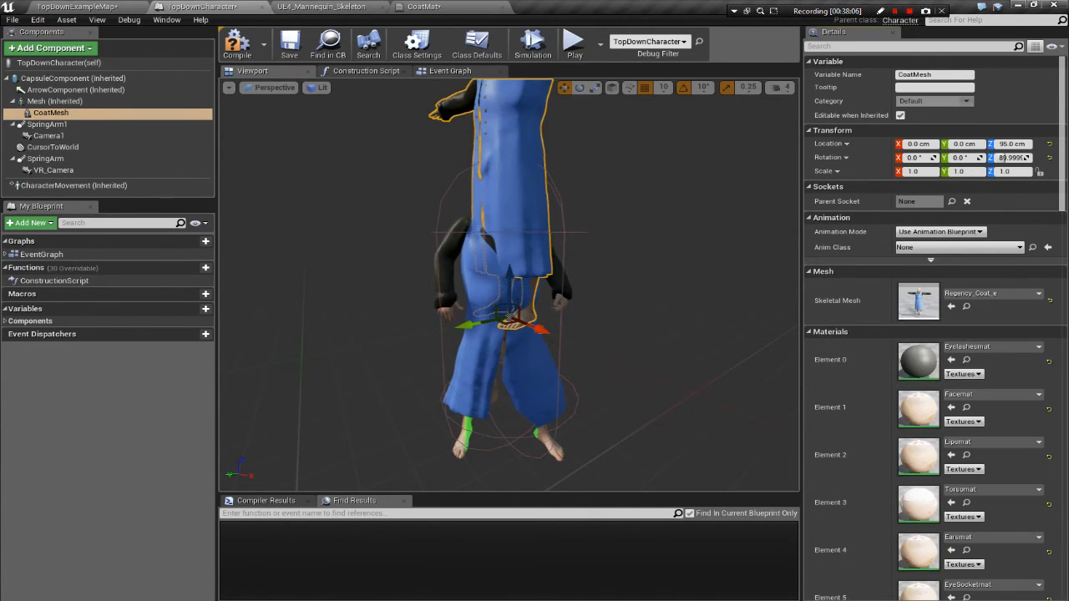
left_click(54, 101)
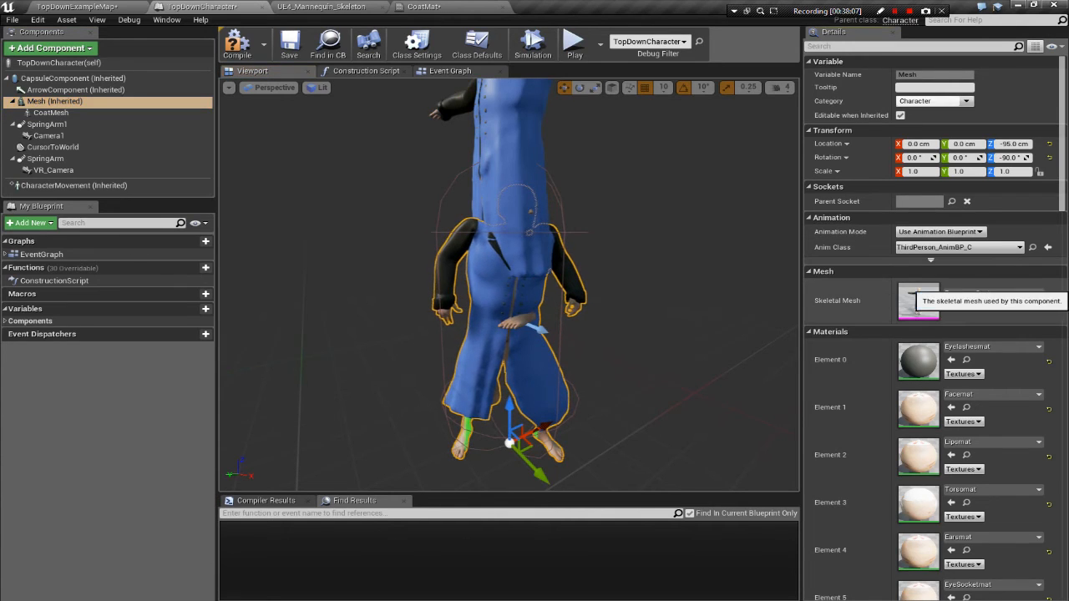
left_click(990, 293)
left_click(923, 413)
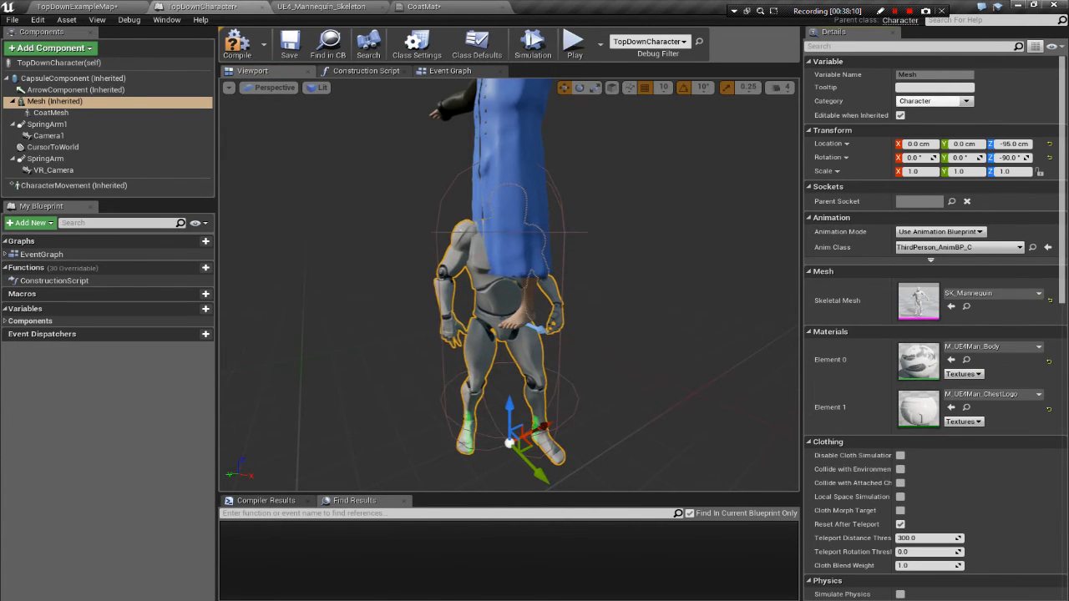
Set CoatMesh's Z rotation and Z location to 0 so it lines up with the mannequin.
left_click(50, 112)
left_click(1012, 157)
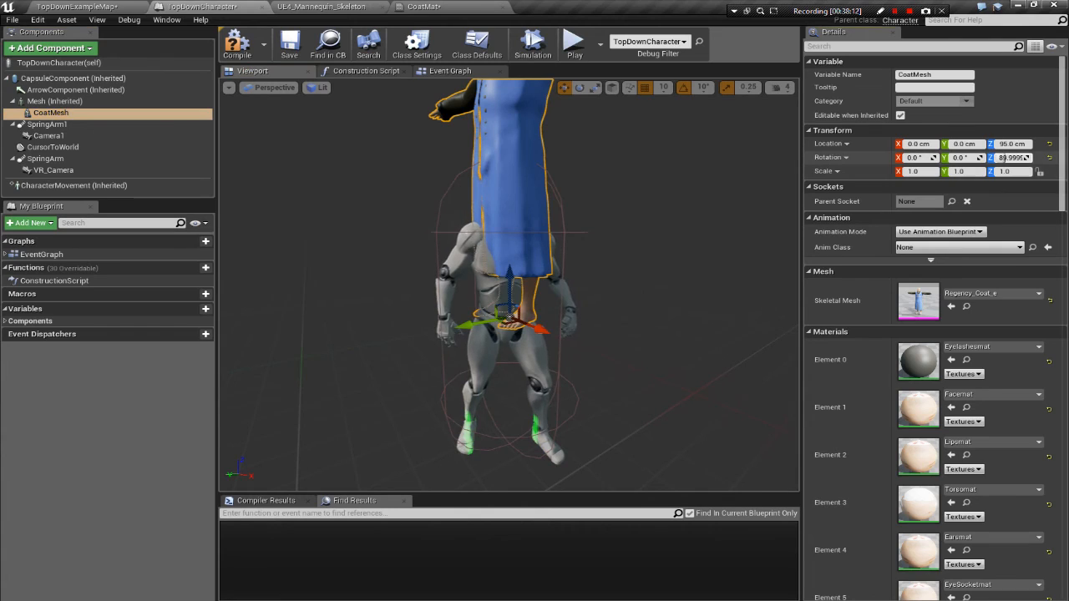
type("0")
key("Return")
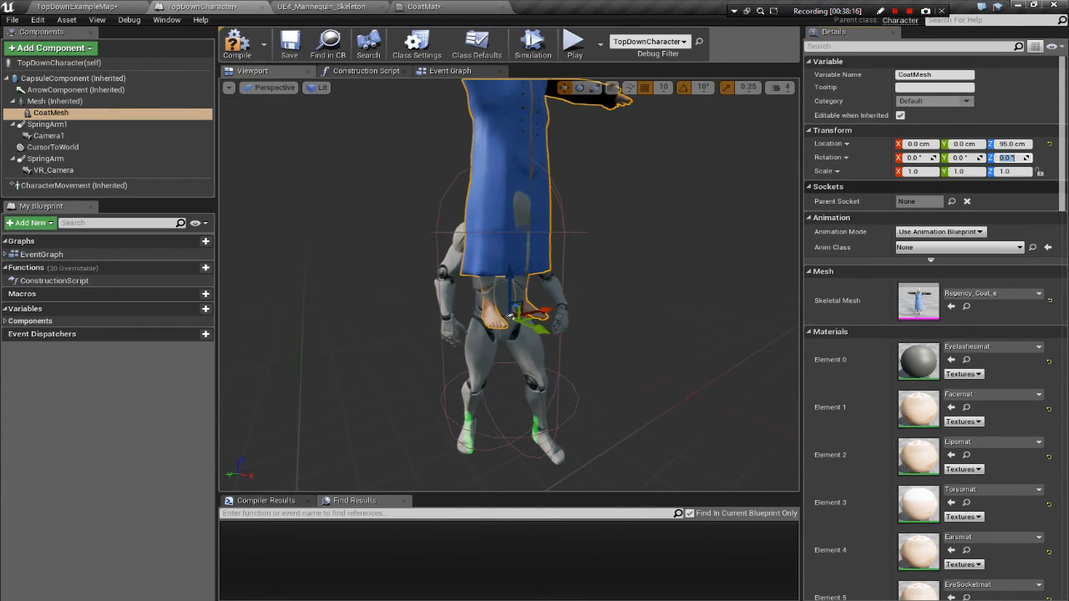
left_click(1012, 143)
type("0")
key("Return")
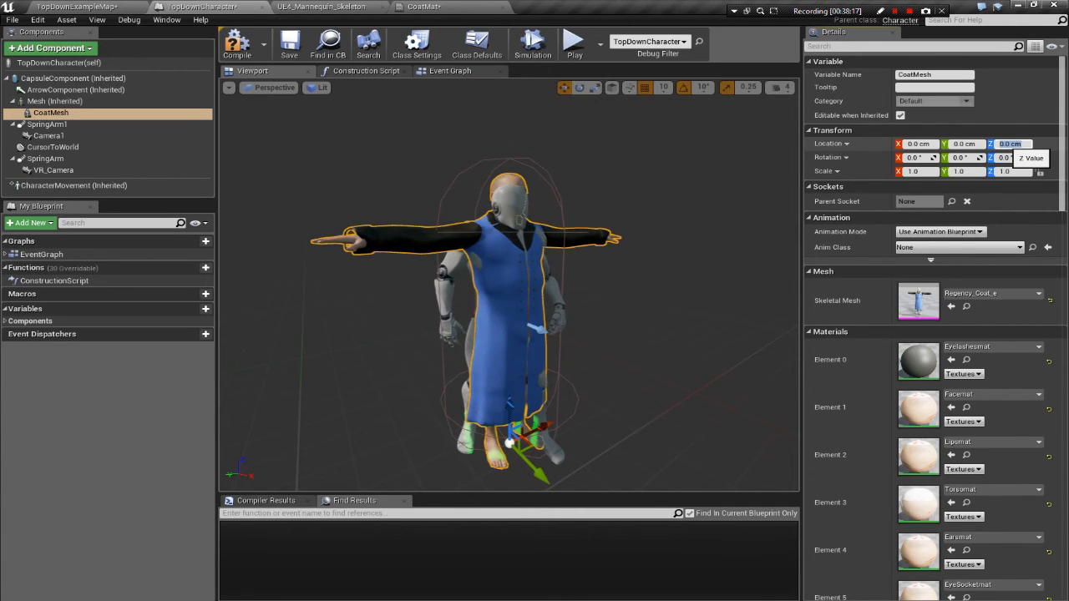
Set CoatMesh's animation class to ThirdPerson_AnimBP and compare the component with its parent Mesh.
left_click(960, 247)
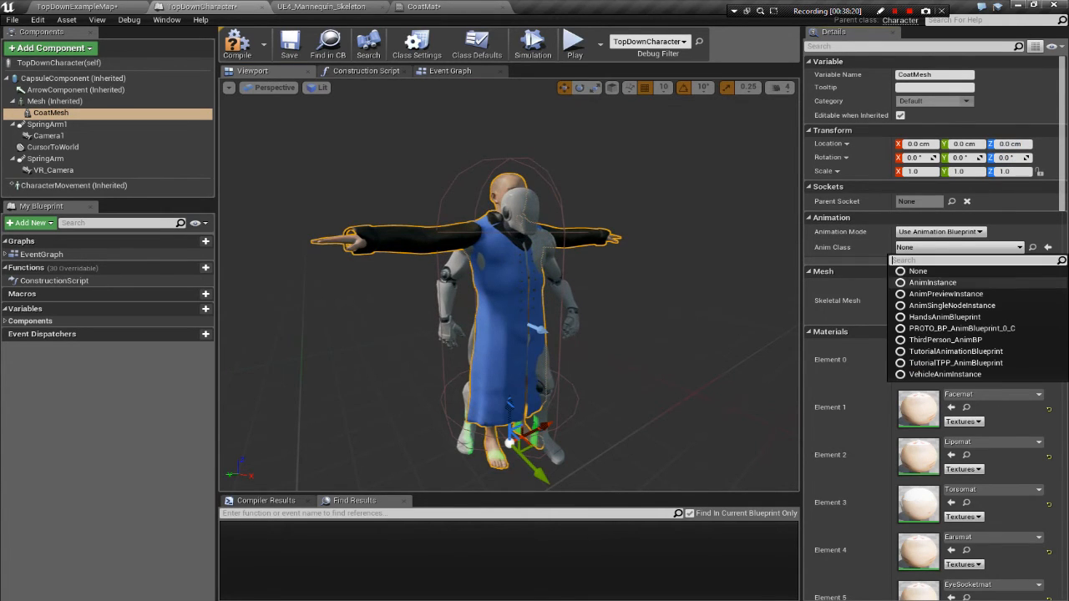
left_click(961, 364)
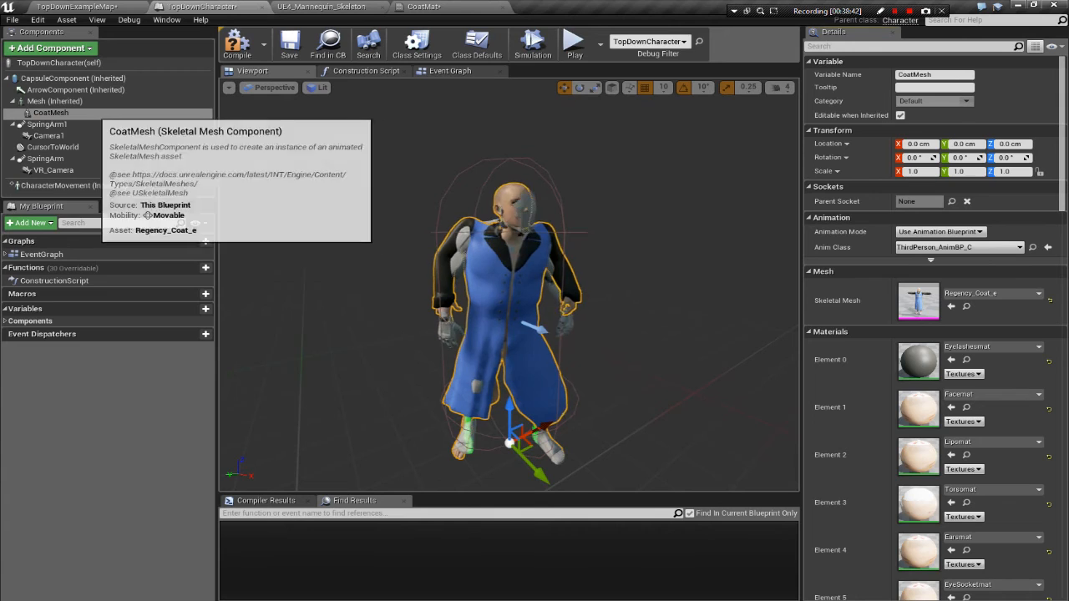
left_click(85, 113)
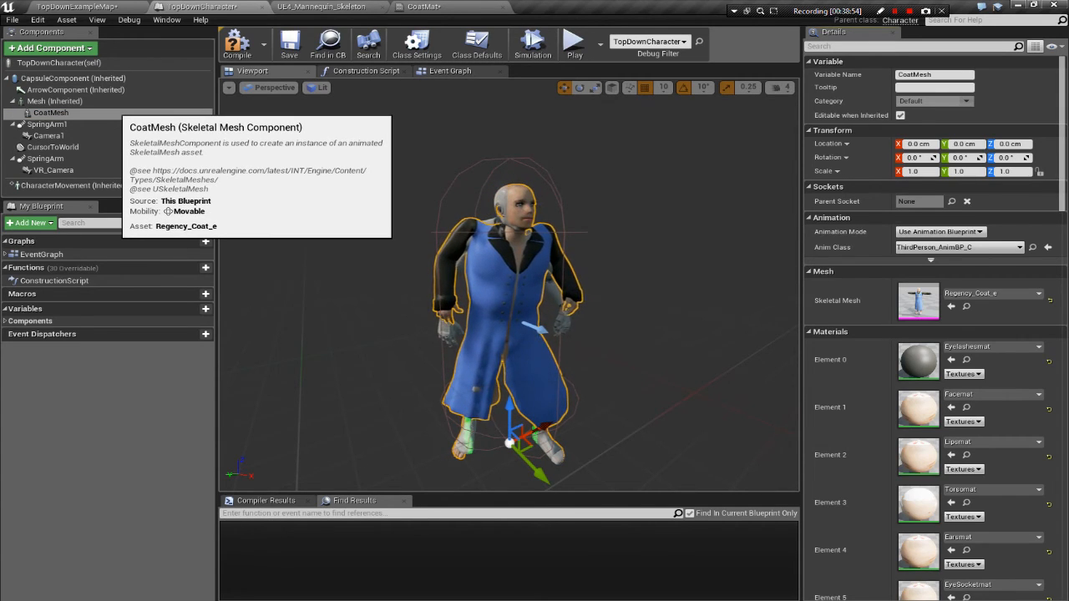
left_click(111, 102)
left_click(112, 111)
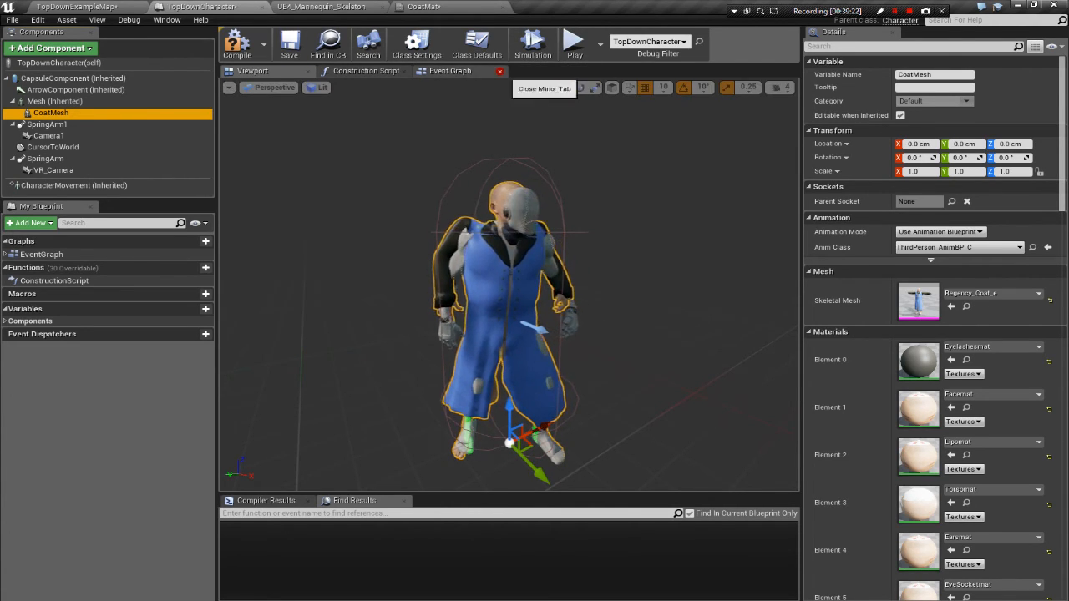
Look over the character's Event Graph, and examine the Mesh and CoatMesh components again in the viewport.
left_click(451, 72)
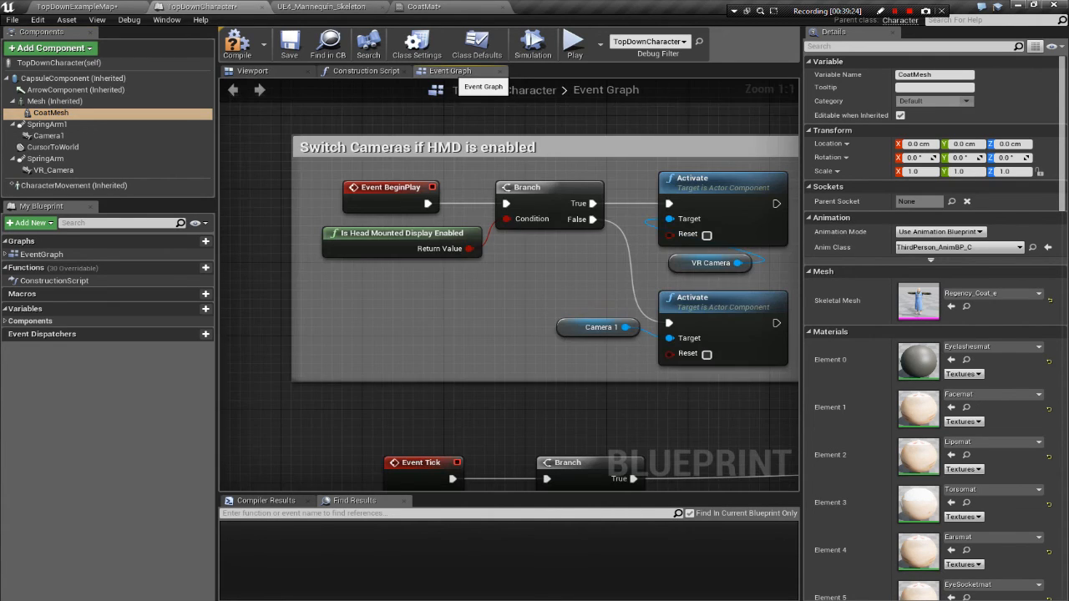
scroll(479, 113, "down", 7)
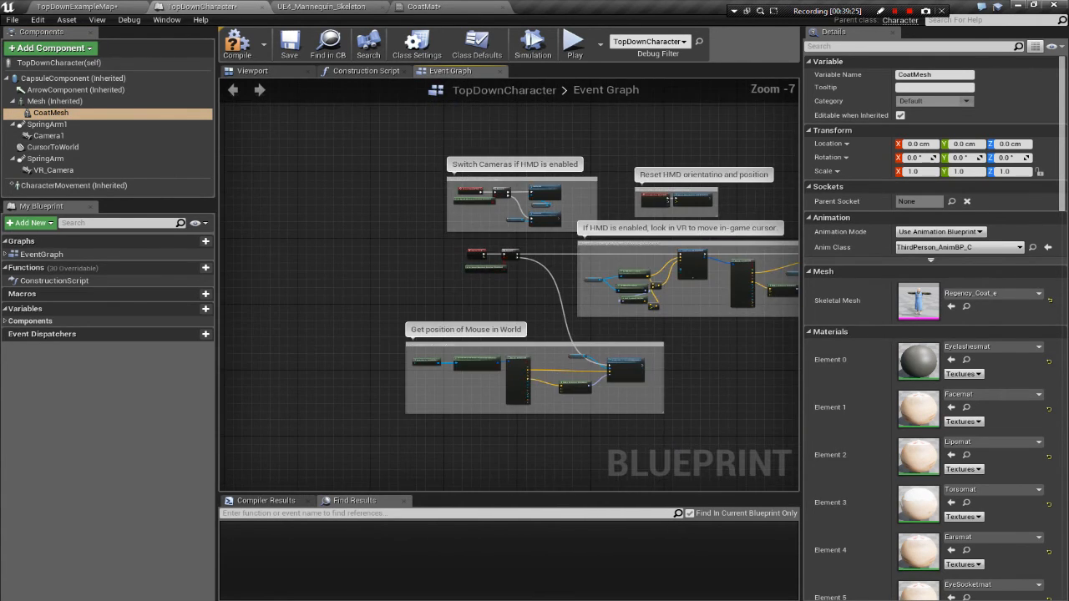
right_click_drag(540, 343, 327, 329)
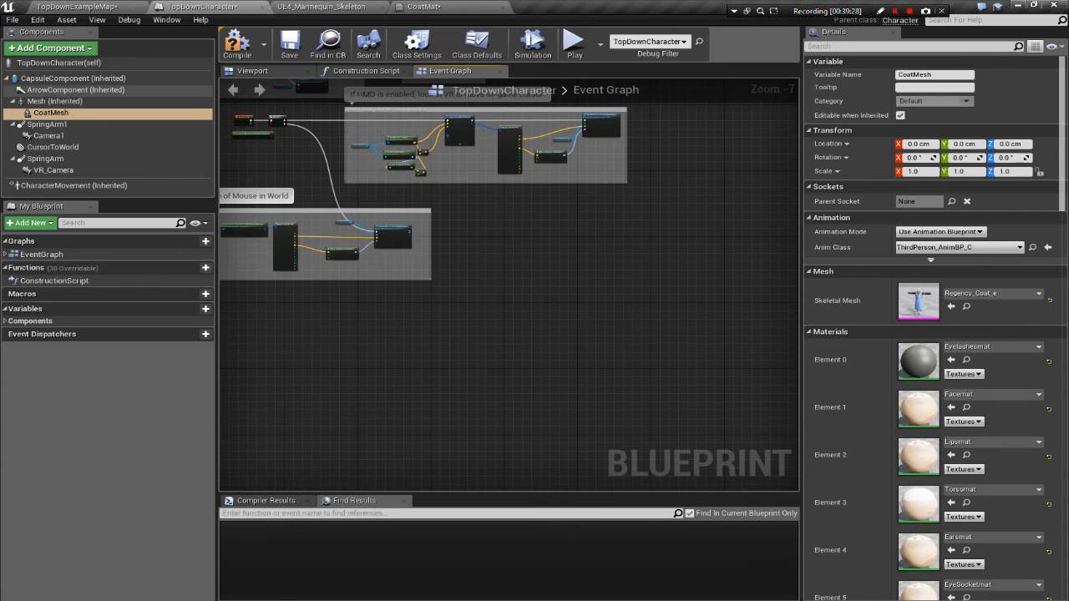
left_click(252, 71)
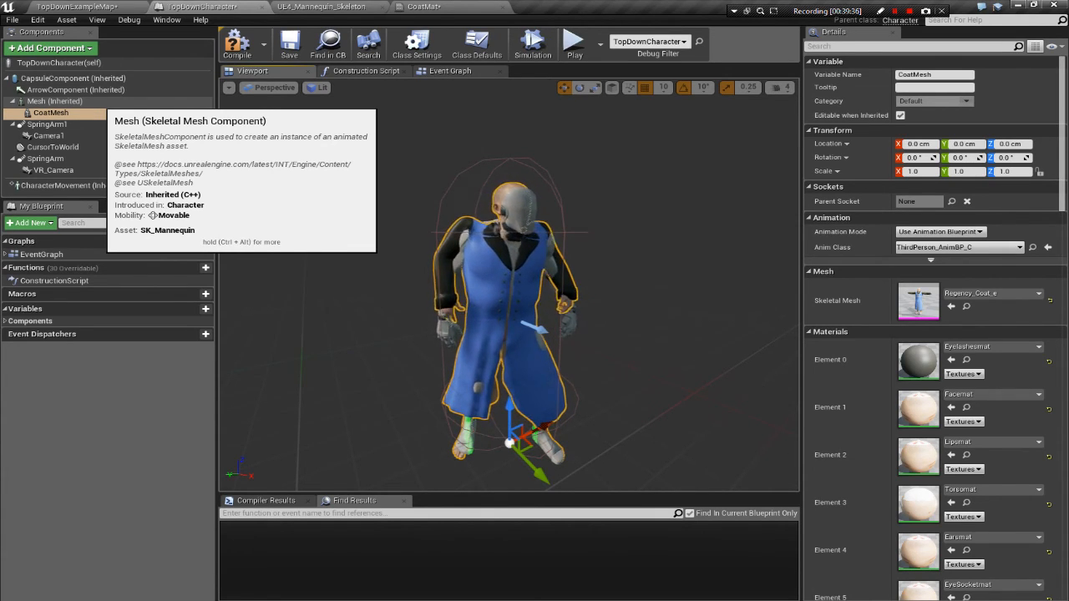
left_click(100, 101)
left_click(103, 113)
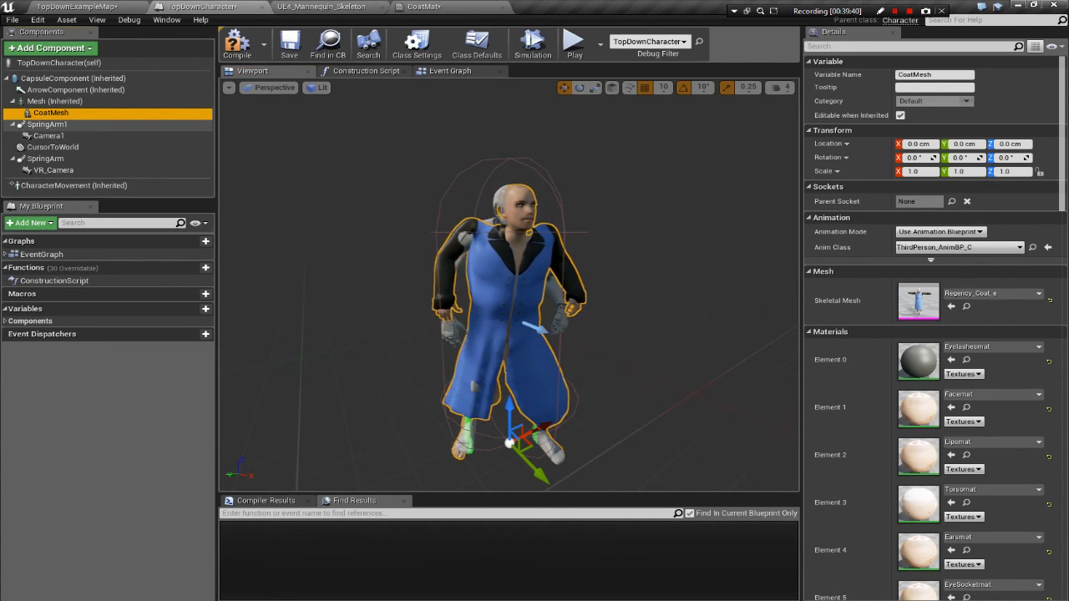
left_click(55, 101)
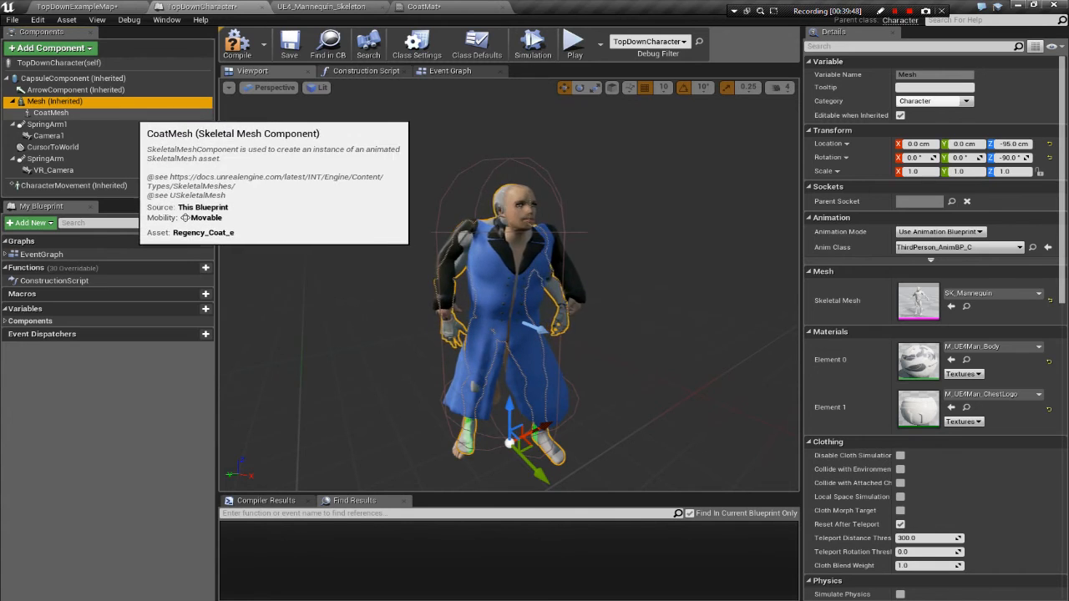
left_click(131, 113)
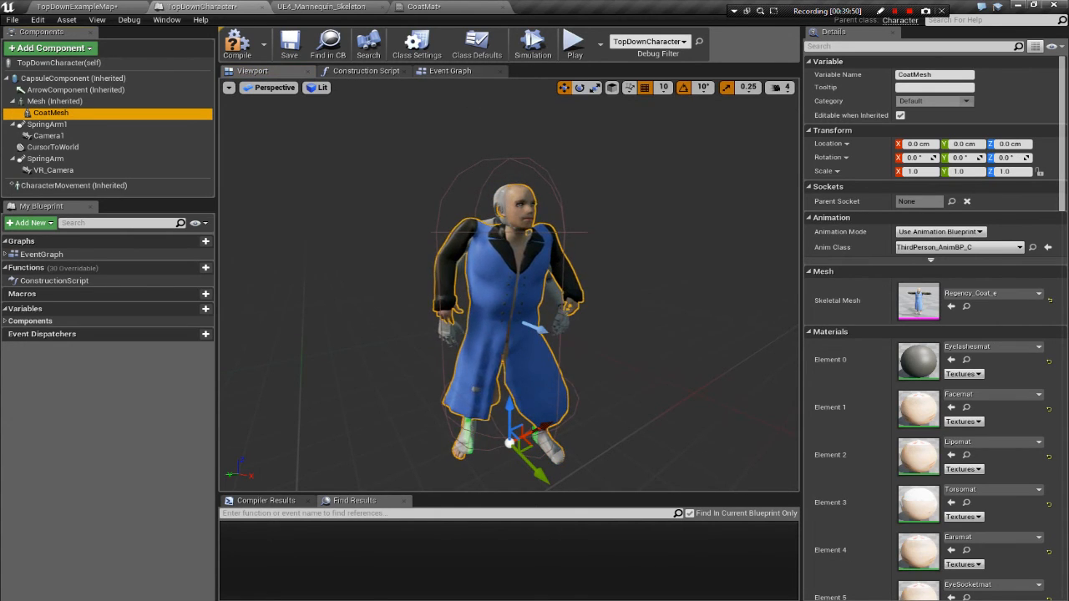
left_click(450, 70)
scroll(533, 244, "up", 2)
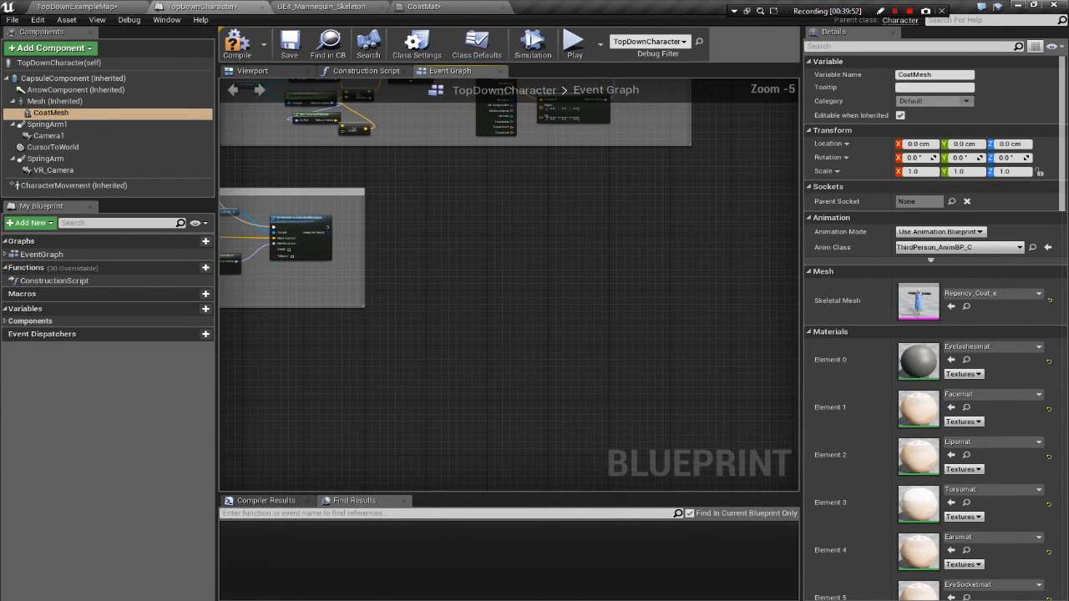
right_click(533, 243)
type("master ske")
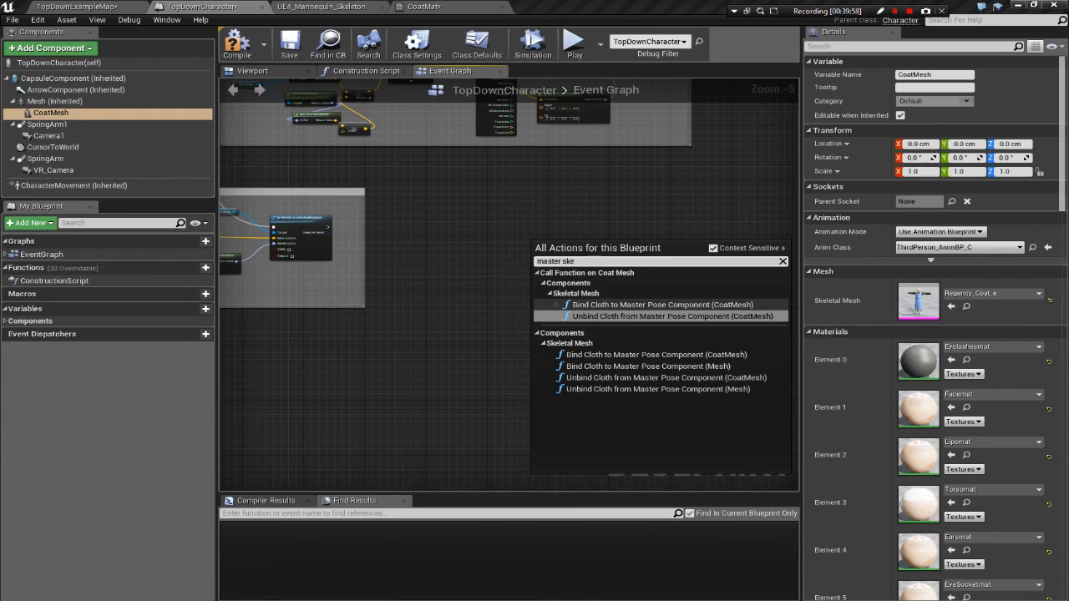
left_click(662, 304)
left_click_drag(366, 255, 565, 166)
key("Delete")
Add a Set Master Pose Component node in the Event Graph, with Mesh as Target and Coat Mesh as New Master Bone Component.
left_click_drag(55, 101, 556, 215)
type("master")
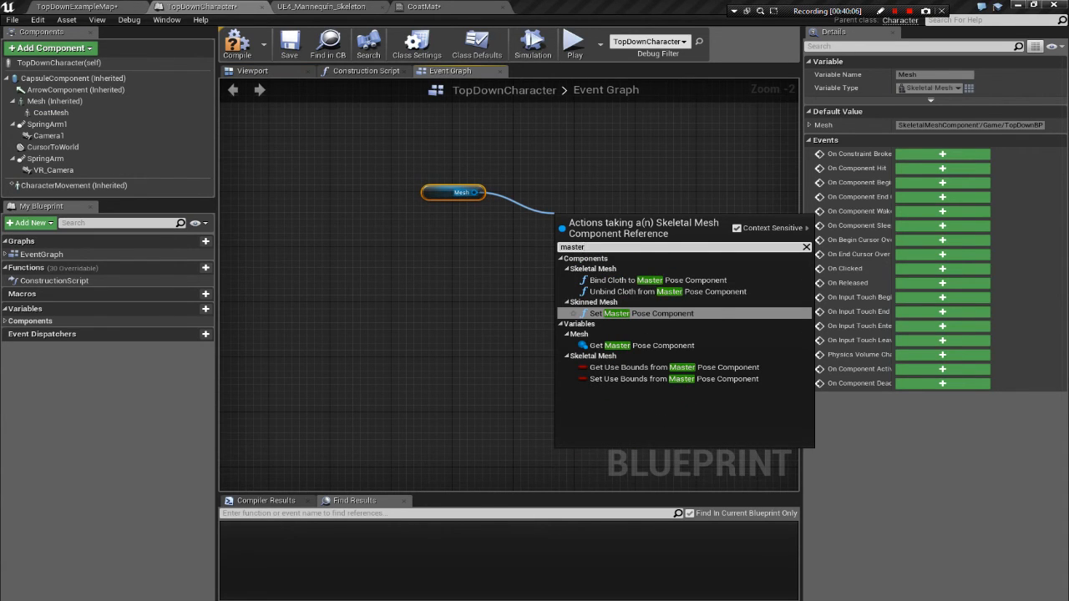
left_click(623, 313)
scroll(610, 251, "up", 1)
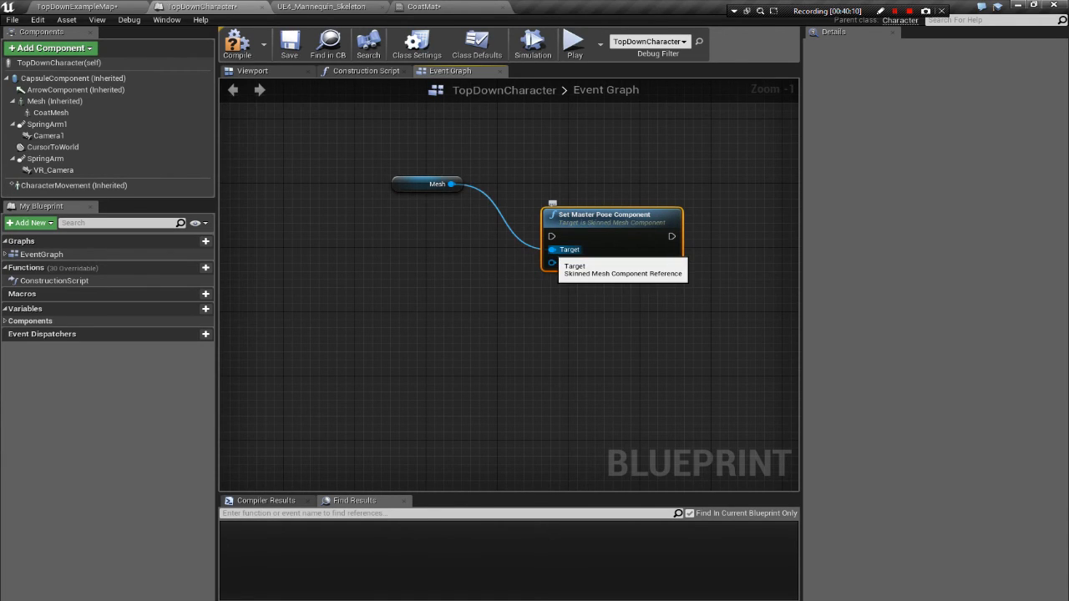
left_click(551, 249, "alt")
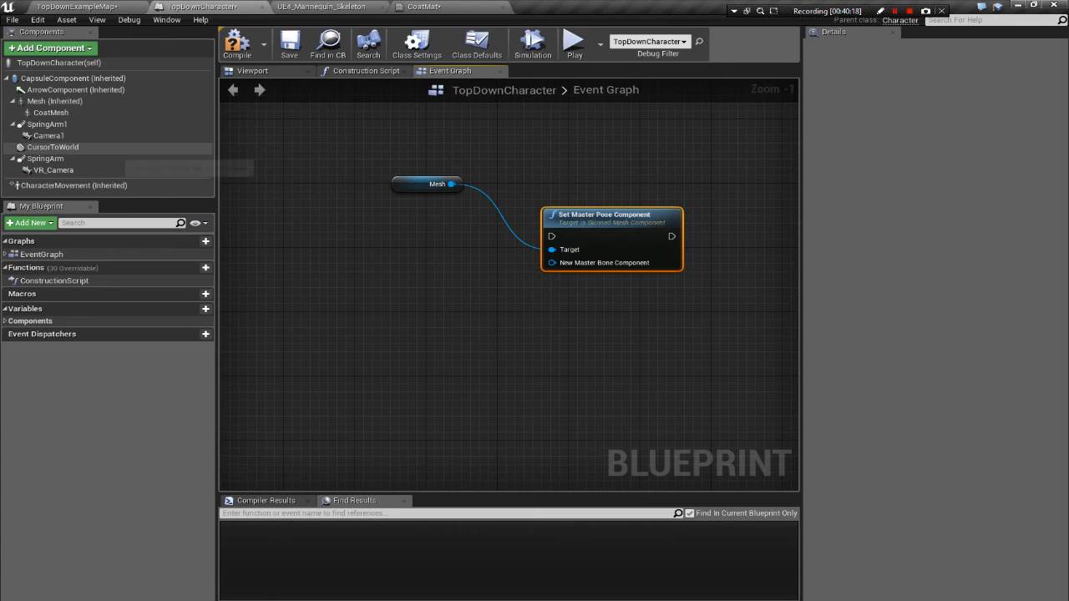
left_click_drag(51, 112, 409, 286)
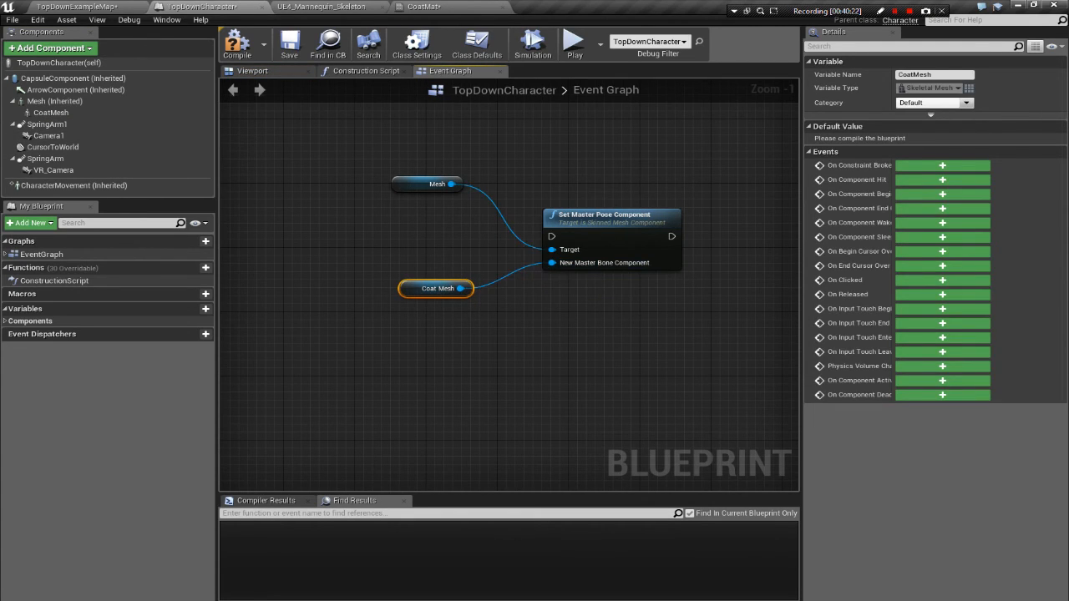
key("Escape")
Route Event BeginPlay through a Sequence node and wire its second output to Set Master Pose Component.
scroll(334, 167, "down", 6)
right_click_drag(467, 250, 478, 251)
scroll(482, 251, "up", 3)
right_click_drag(585, 305, 515, 293)
left_click_drag(297, 172, 220, 168)
right_click_drag(259, 205, 405, 207)
left_click_drag(442, 176, 454, 186)
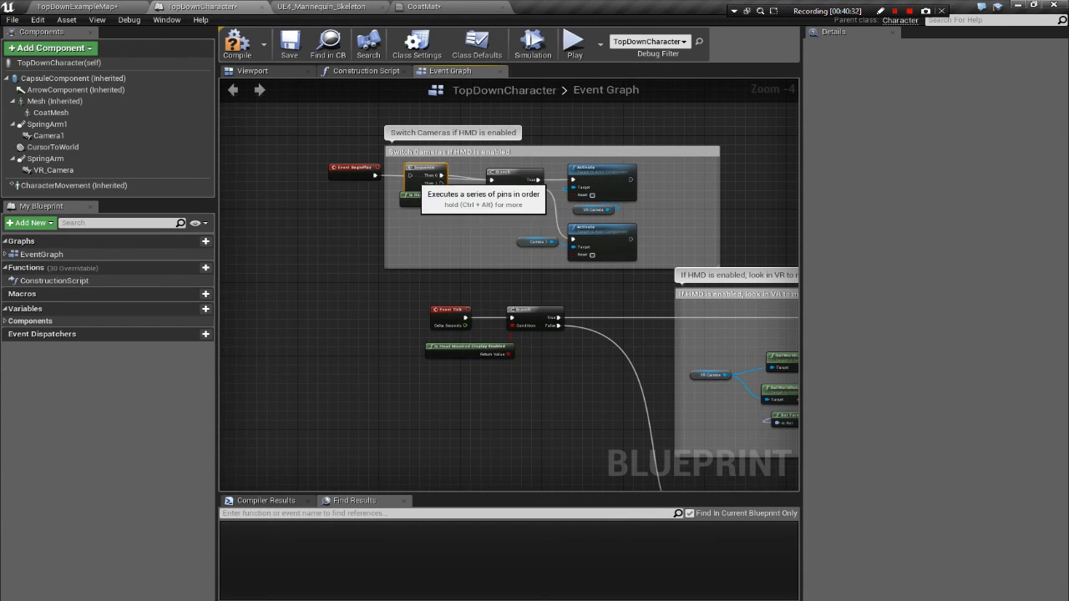
left_click_drag(410, 176, 375, 175)
left_click_drag(441, 183, 549, 260)
scroll(550, 259, "up", 3)
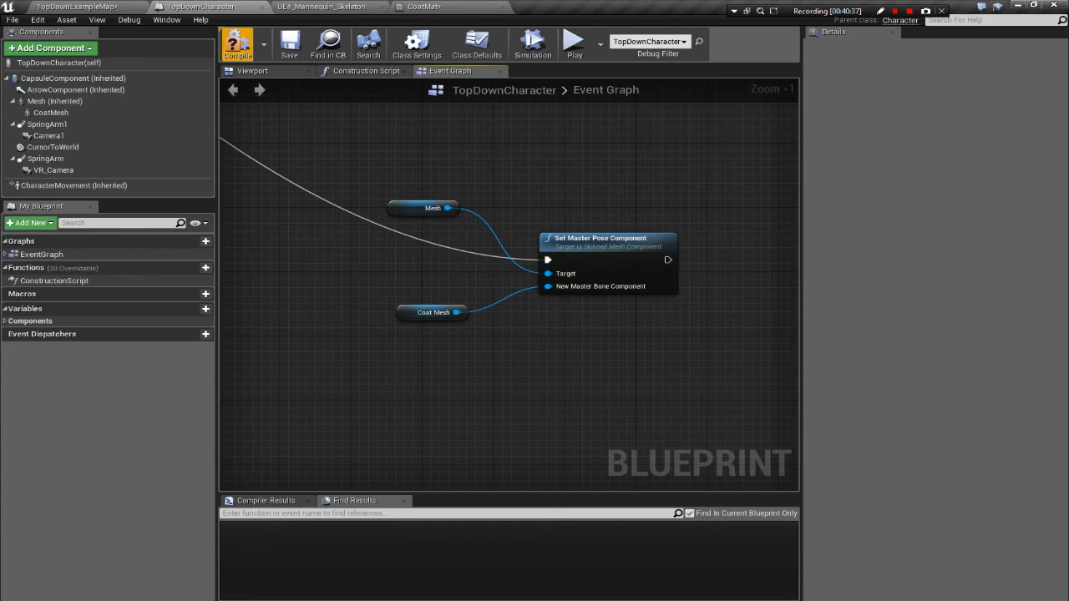
Compile the blueprint and run a simulation in the viewport to check the coat against the mannequin.
left_click(237, 41)
left_click(253, 70)
left_click(532, 43)
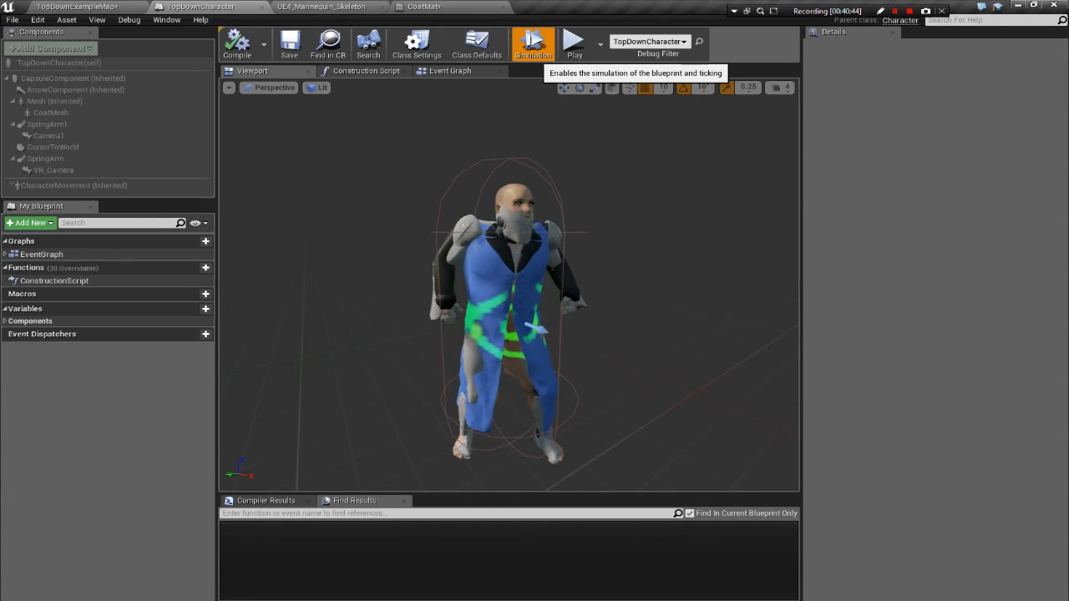
left_click(533, 44)
Move the Mesh reference aside, add a second Coat Mesh reference and connect it to New Master Bone Component.
left_click(481, 72)
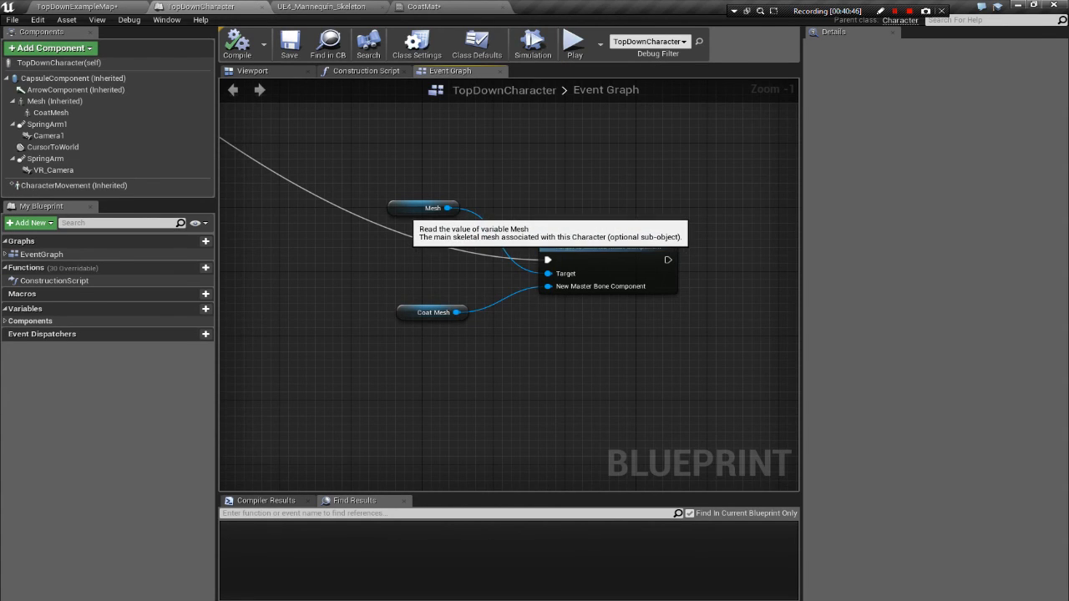
left_click(401, 207)
left_click_drag(401, 207, 339, 152)
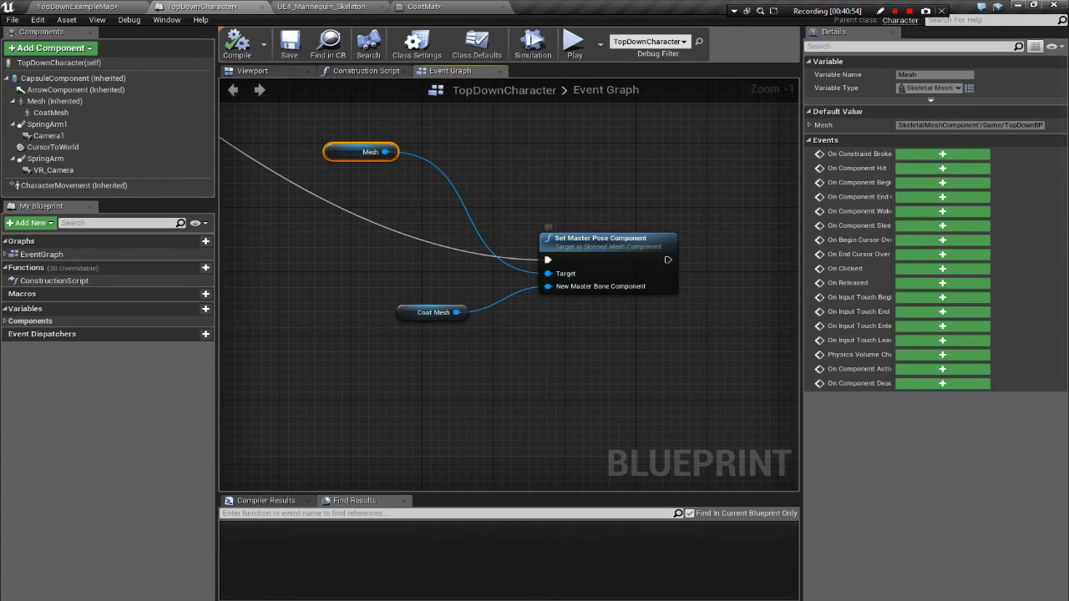
left_click_drag(409, 314, 391, 299)
left_click_drag(84, 115, 343, 338)
left_click_drag(409, 349, 548, 286)
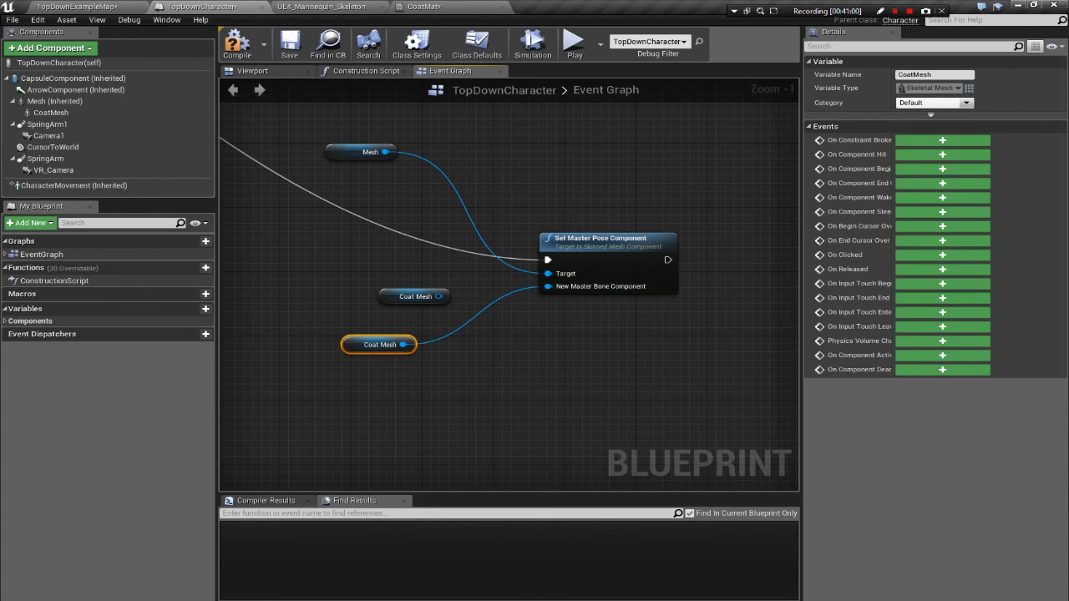
Connect both Coat Mesh references to Target and Mesh to New Master Bone Component on the Set Master Pose Component node.
left_click_drag(436, 297, 442, 305)
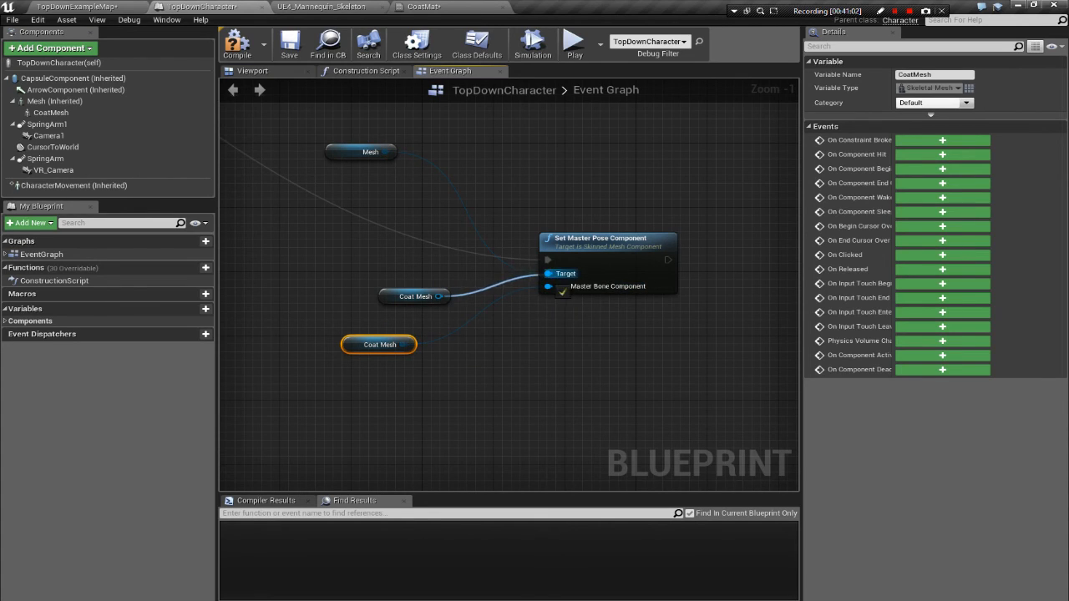
left_click_drag(404, 345, 408, 352)
left_click_drag(573, 294, 547, 286)
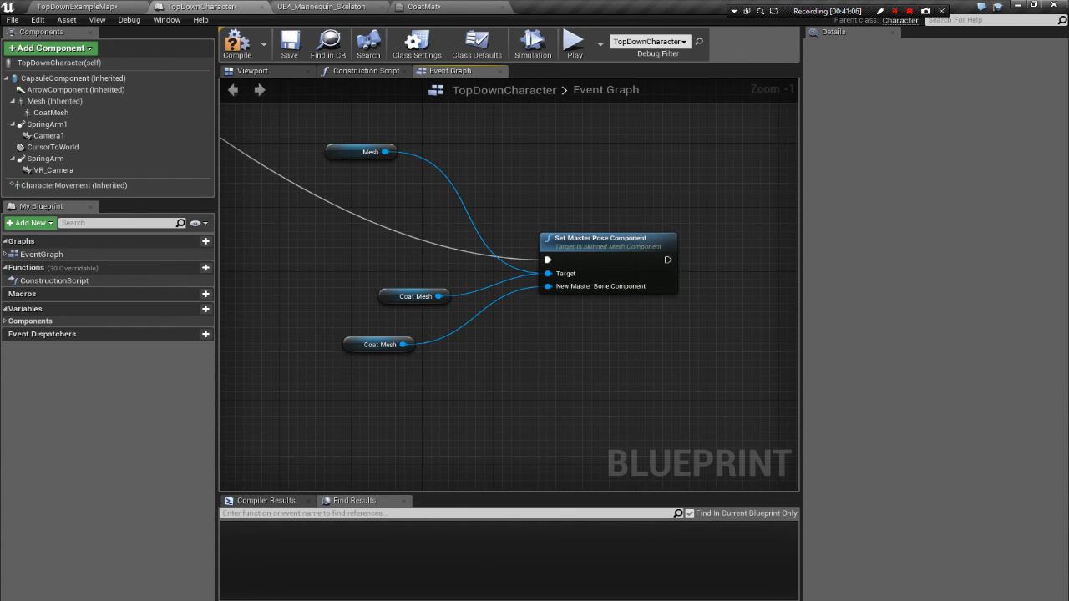
left_click_drag(385, 152, 548, 287)
left_click_drag(404, 345, 410, 343)
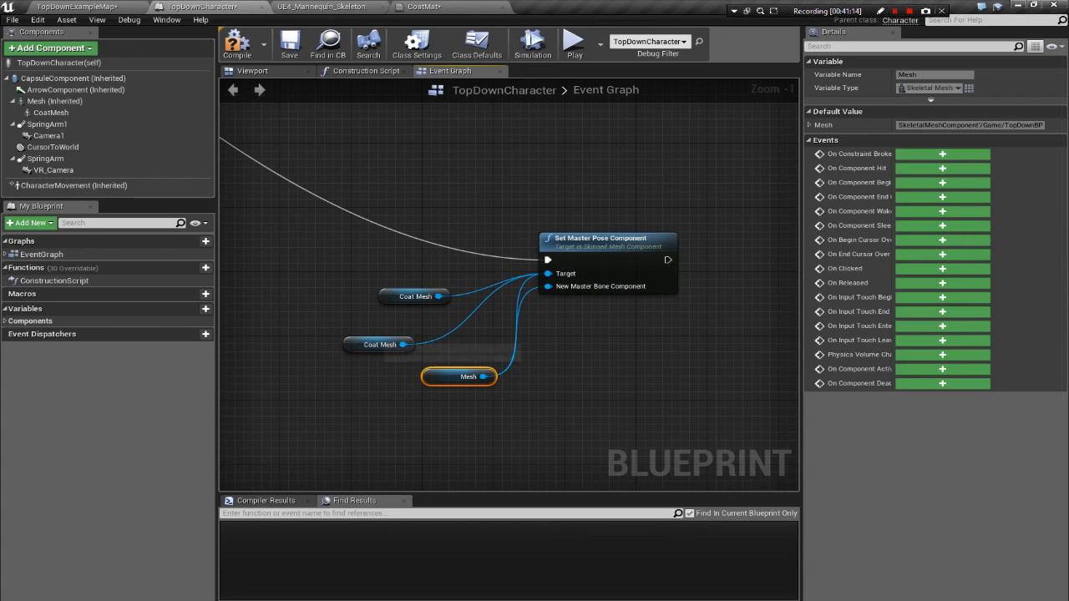
left_click_drag(377, 344, 405, 328)
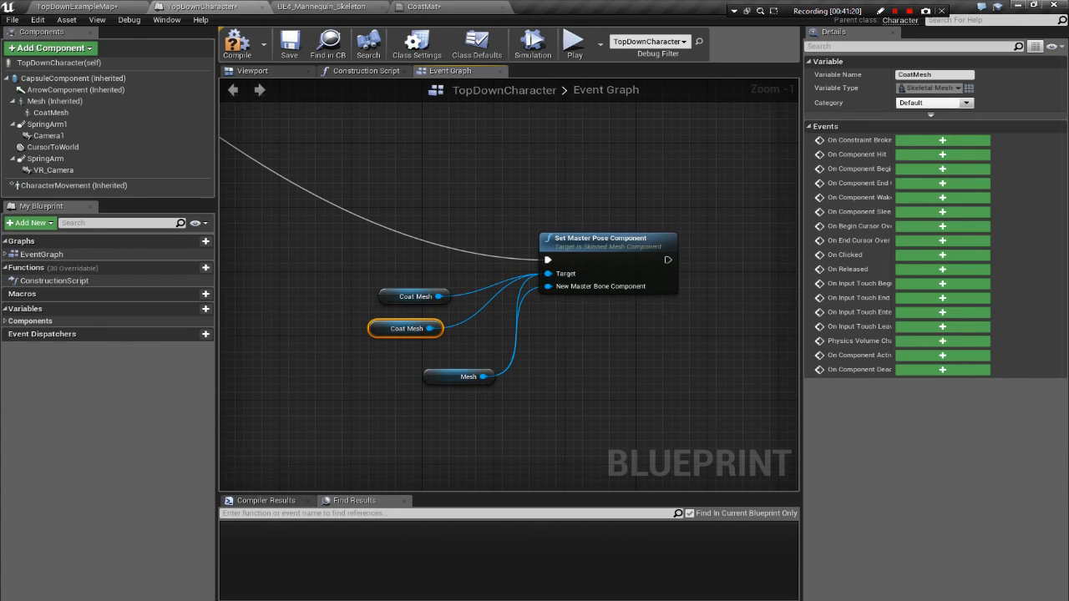
left_click(588, 316)
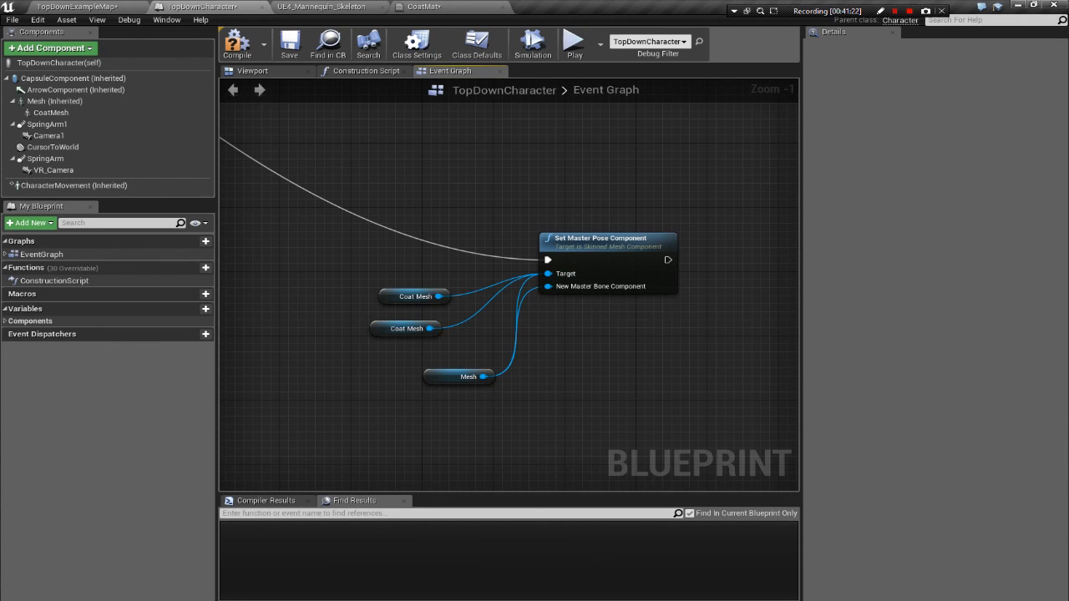
Examine the CoatMesh and Mesh components in the viewport and compare them with the Set Master Pose Component setup in the Event Graph.
left_click(280, 71)
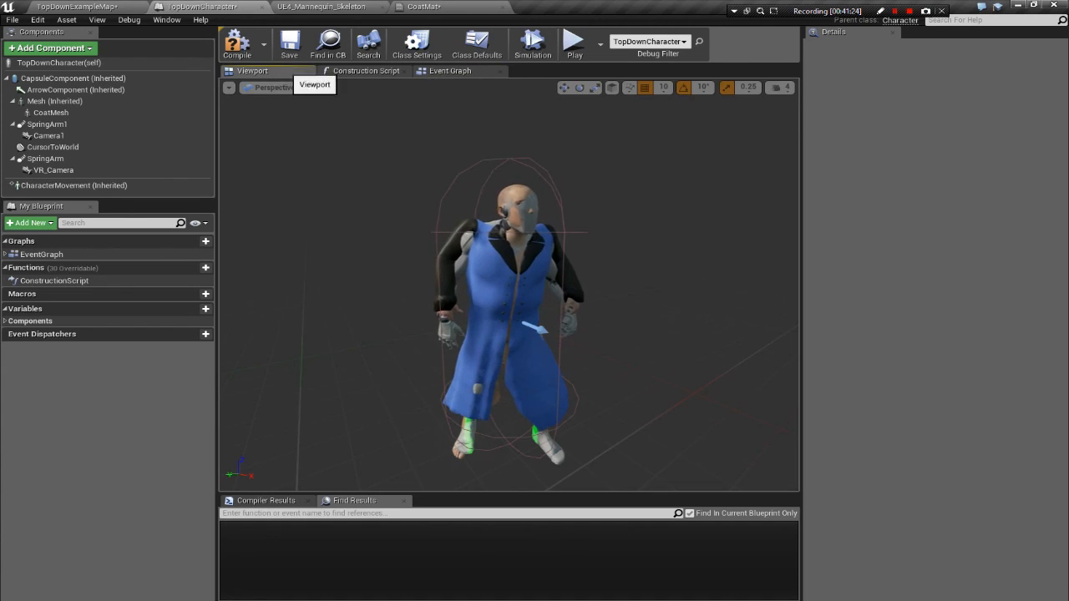
left_click(50, 112)
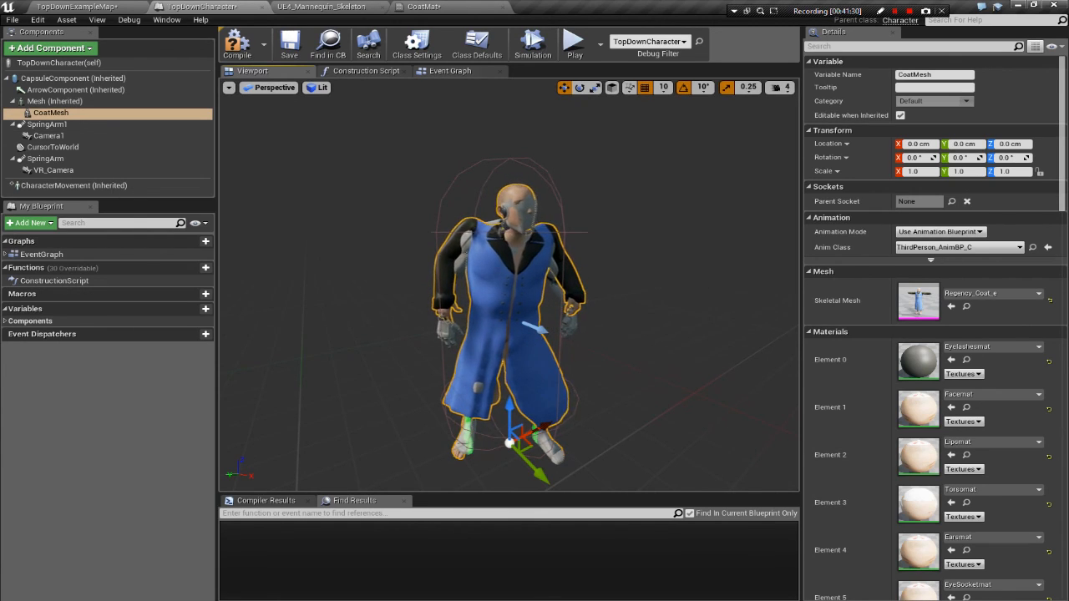
left_click(455, 71)
left_click(619, 237)
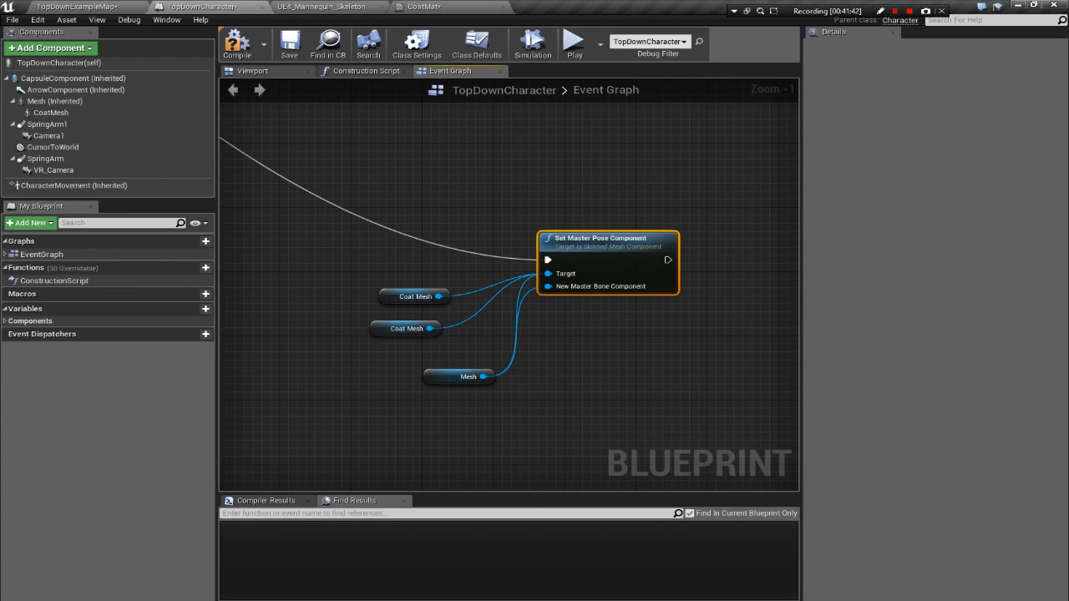
left_click(252, 70)
left_click(50, 112)
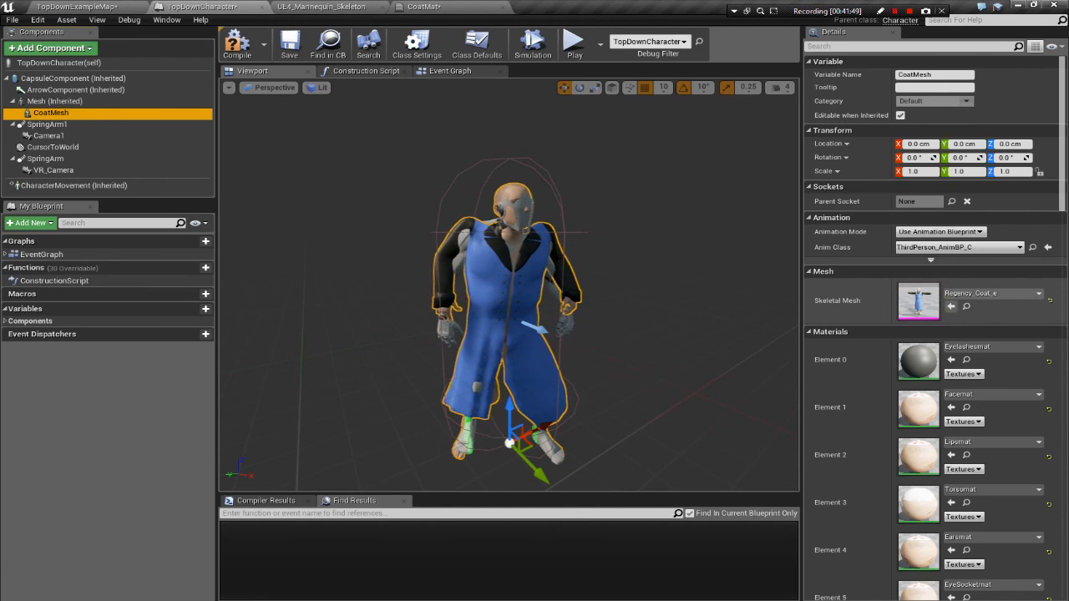
left_click(20, 90)
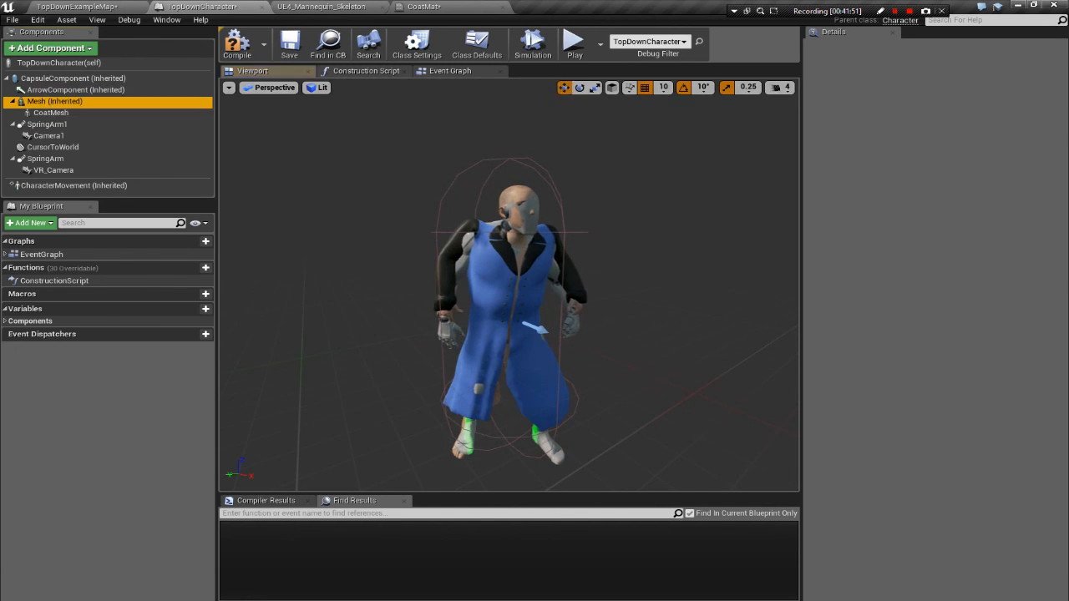
left_click(50, 101)
left_click(455, 71)
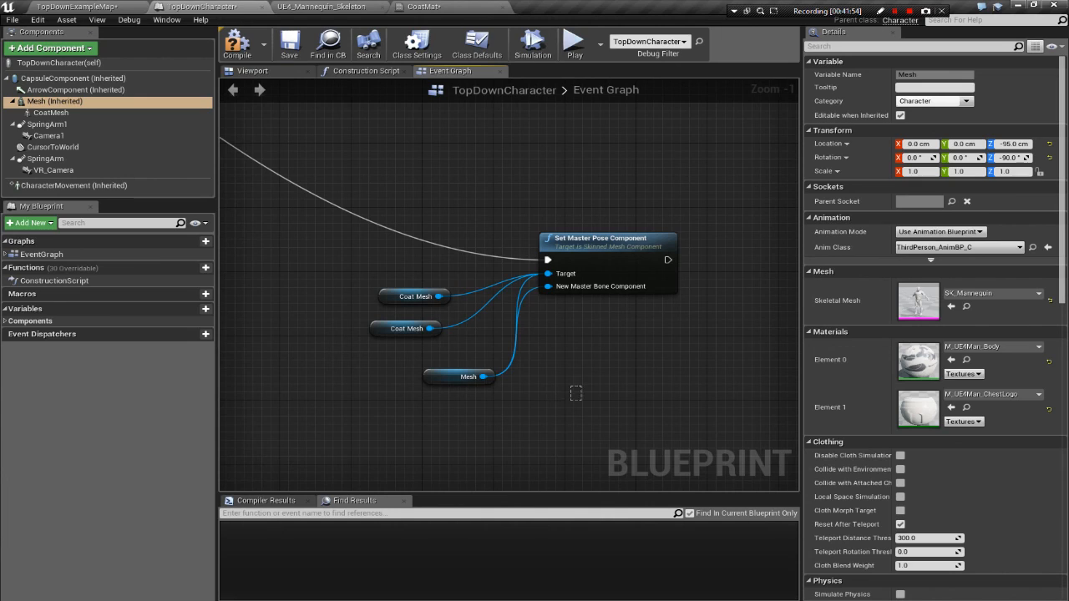
left_click_drag(419, 303, 375, 267)
left_click(376, 266)
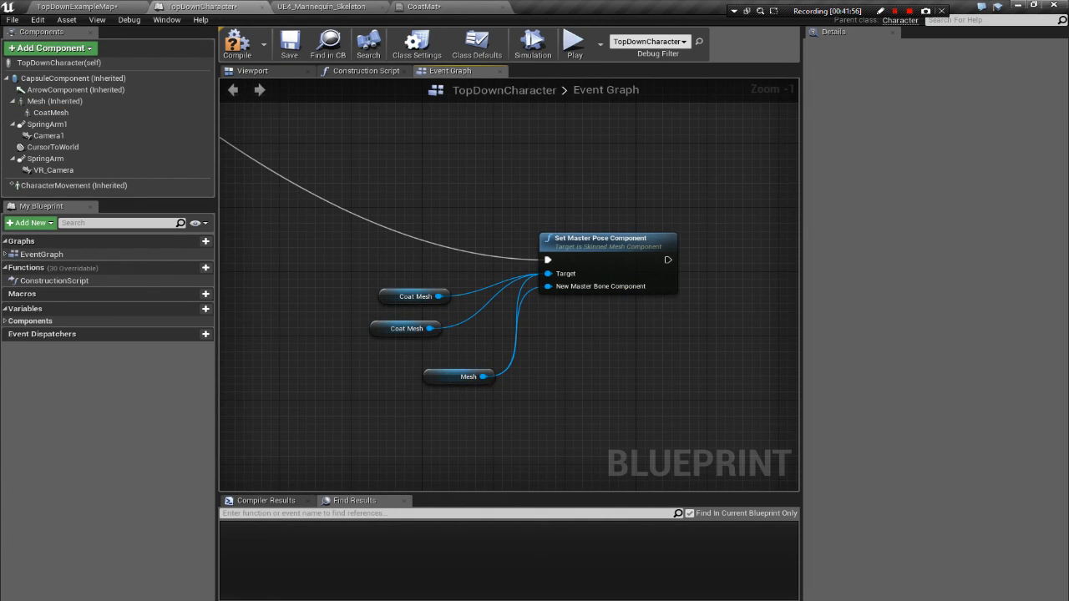
left_click(434, 375)
left_click(434, 418)
left_click_drag(439, 361, 446, 341)
left_click(456, 339)
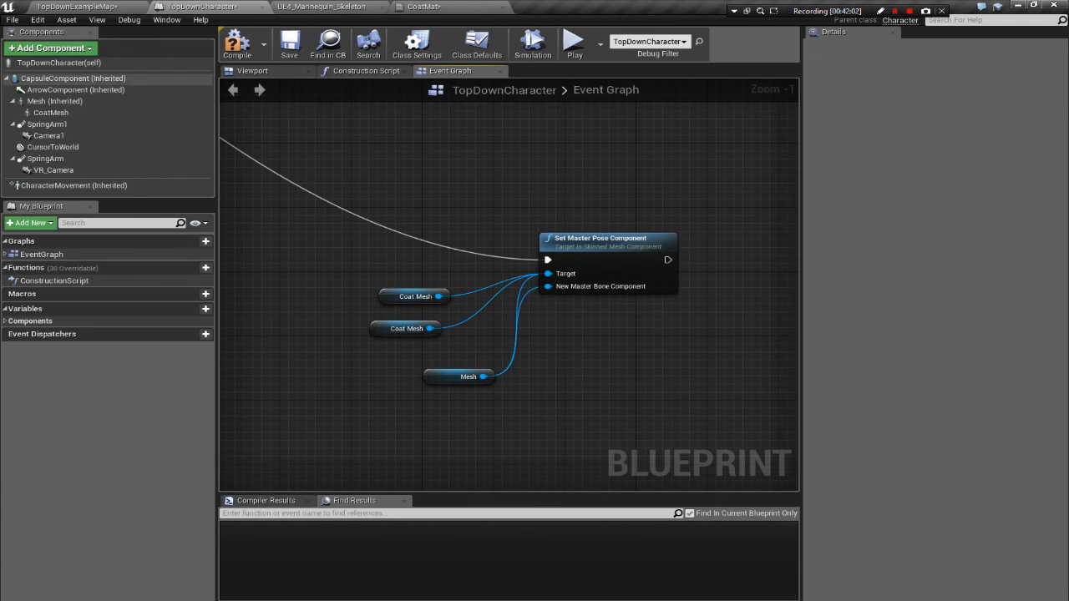
Delete the CoatMesh component, assign Regency_Coat_e as the inherited Mesh's skeletal mesh, and compile the blueprint.
left_click(50, 112)
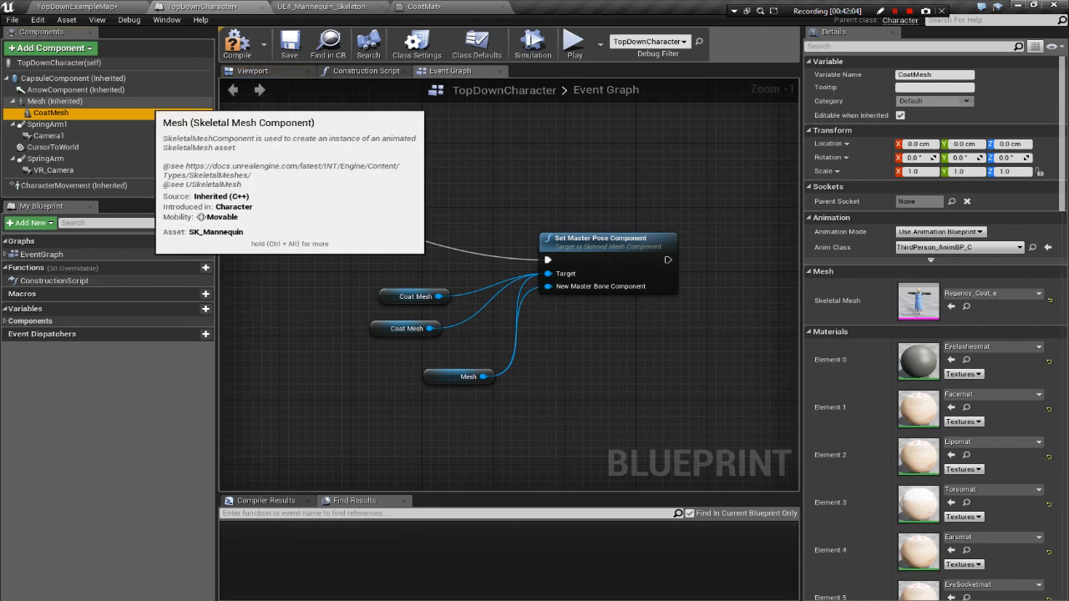
key("Delete")
left_click(991, 294)
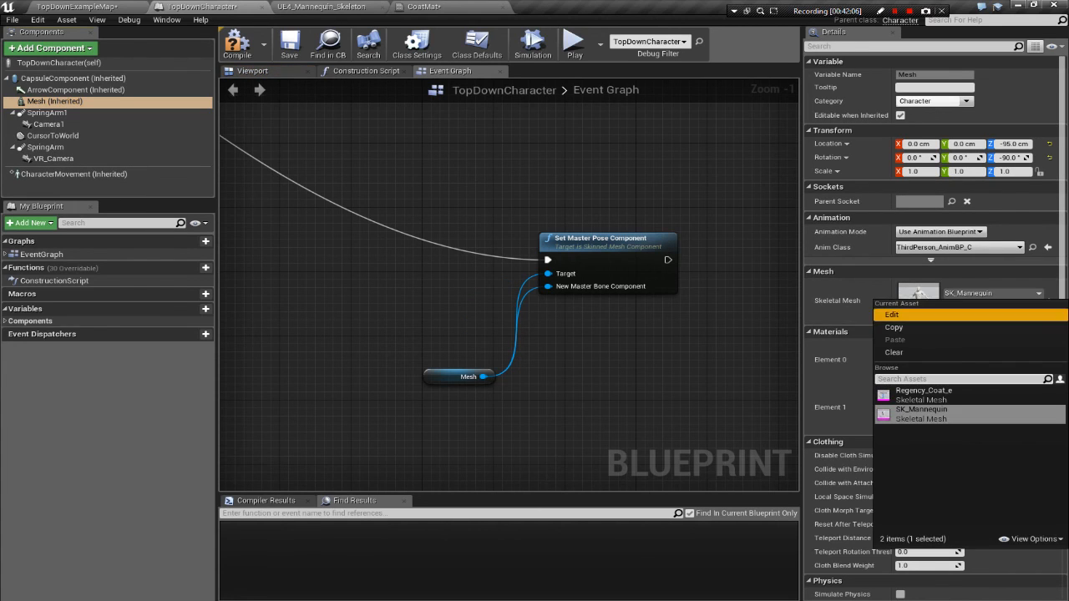
left_click(936, 394)
left_click(237, 44)
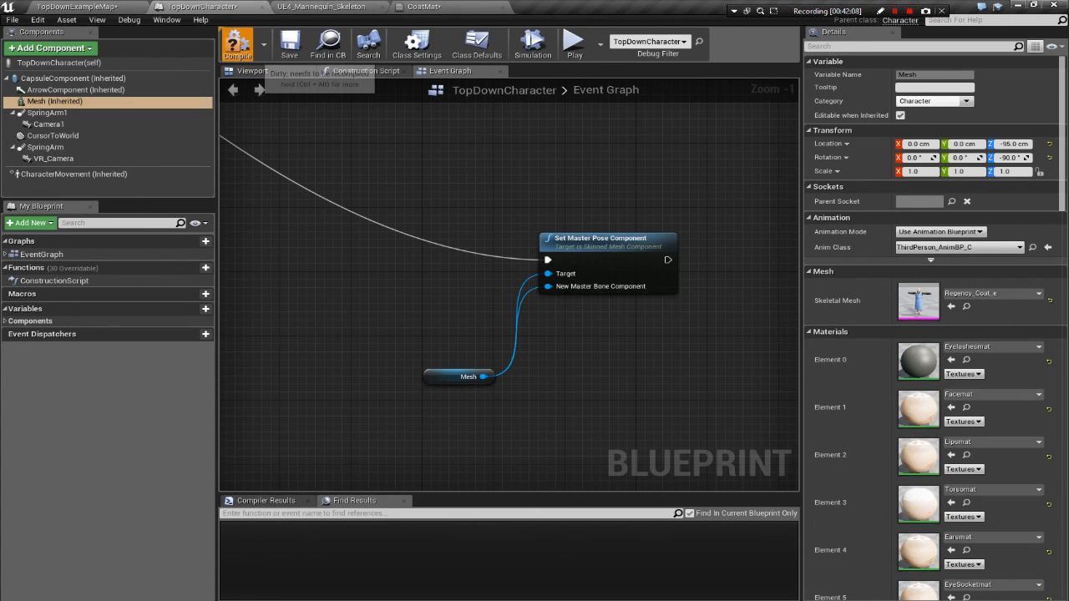
Play the game preview and walk the coat character around the level to test its movement.
left_click(574, 43)
left_click(548, 246)
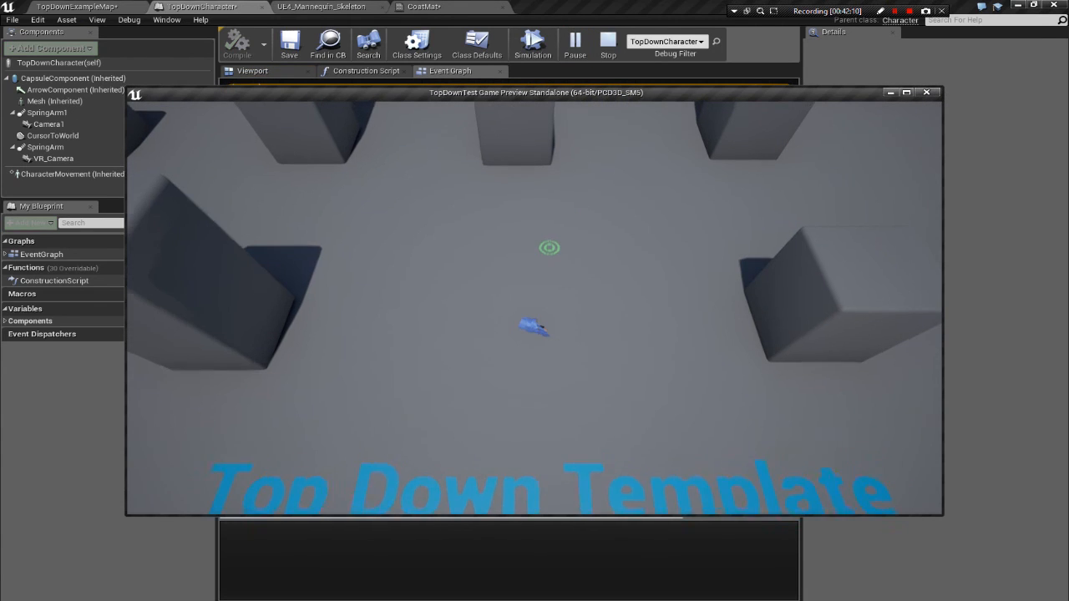
left_click(510, 397)
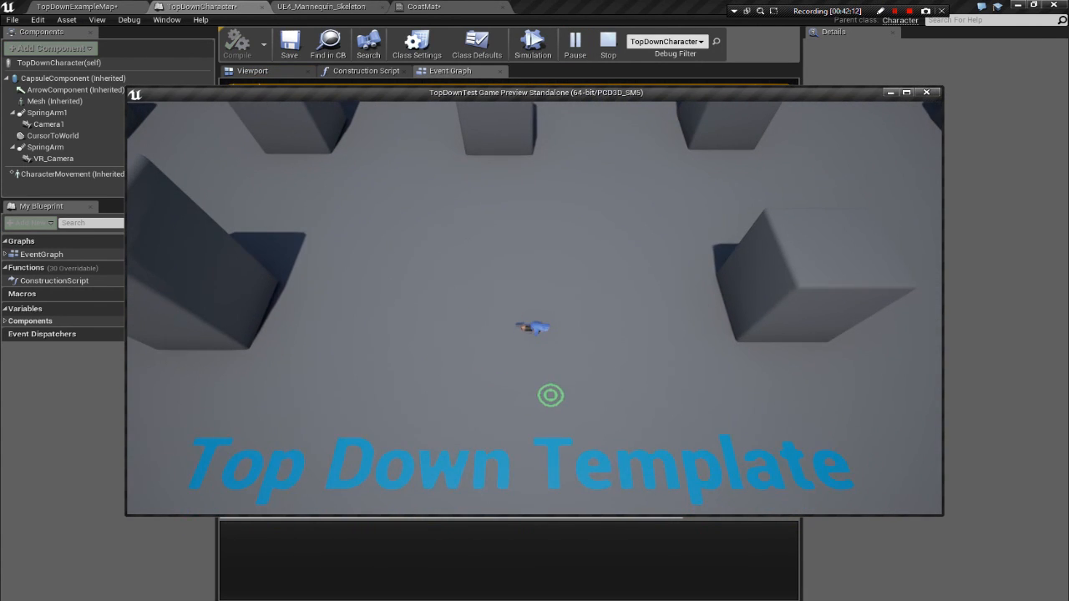
key("Escape")
Inspect the inherited Mesh in the viewport, and run the game preview once more with the character moving.
left_click(289, 73)
left_click(54, 101)
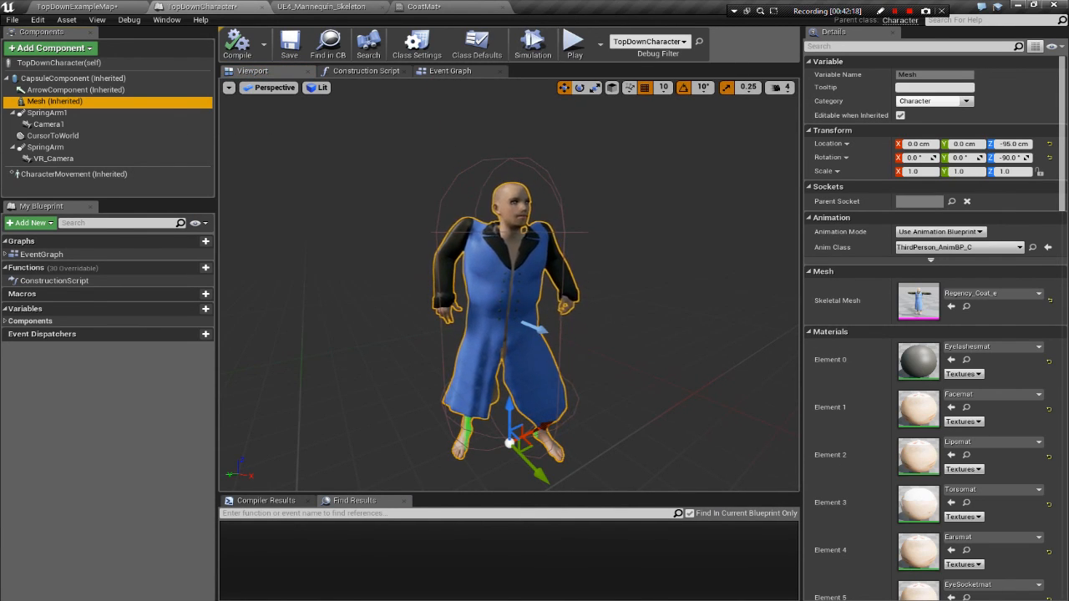
scroll(510, 284, "down", 4)
left_click(578, 48)
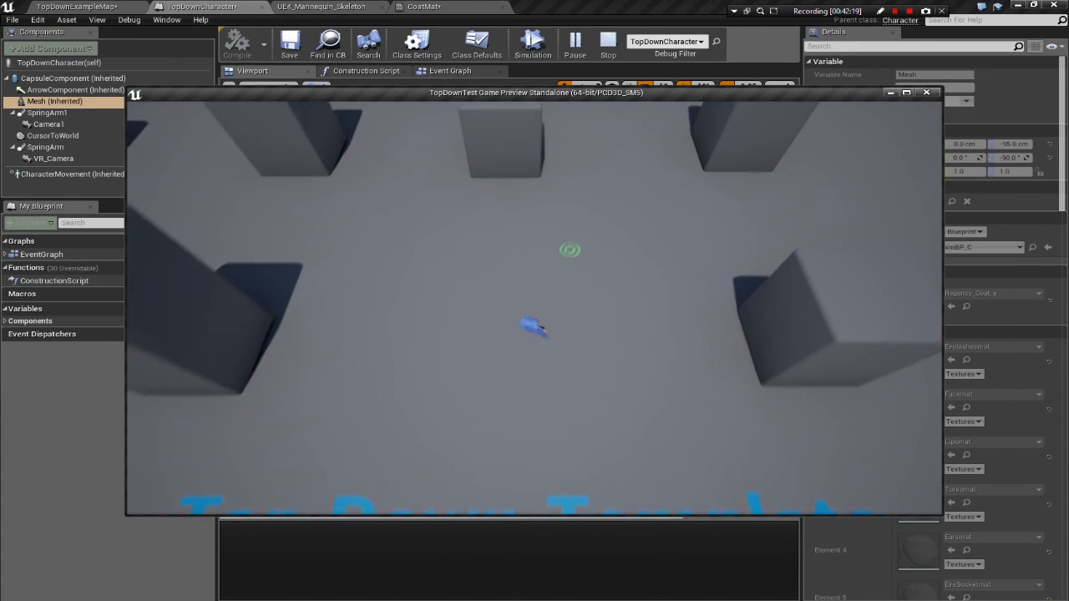
left_click(522, 419)
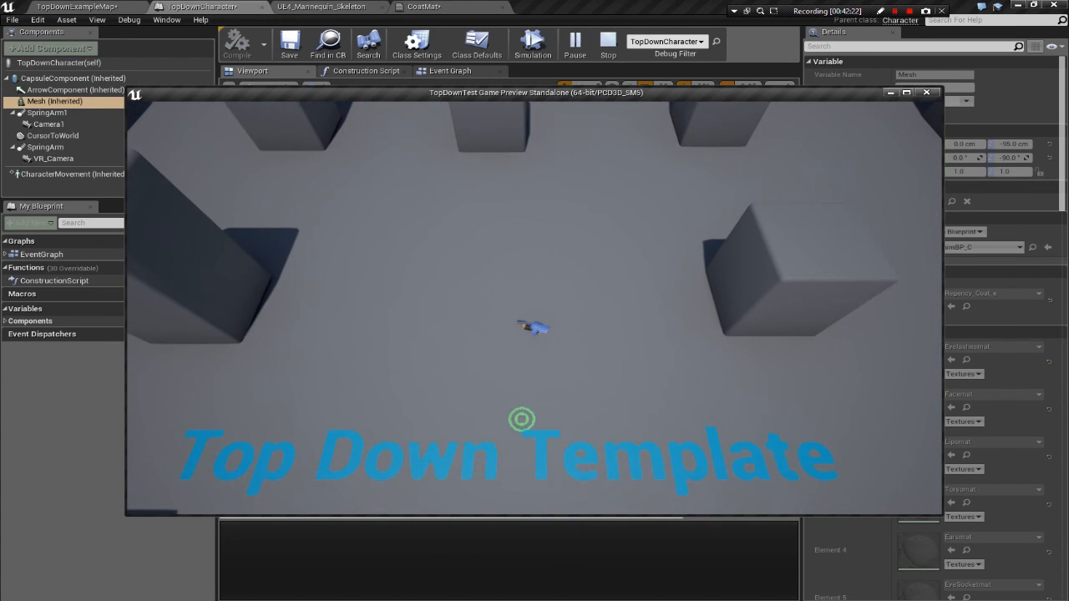
key("Escape")
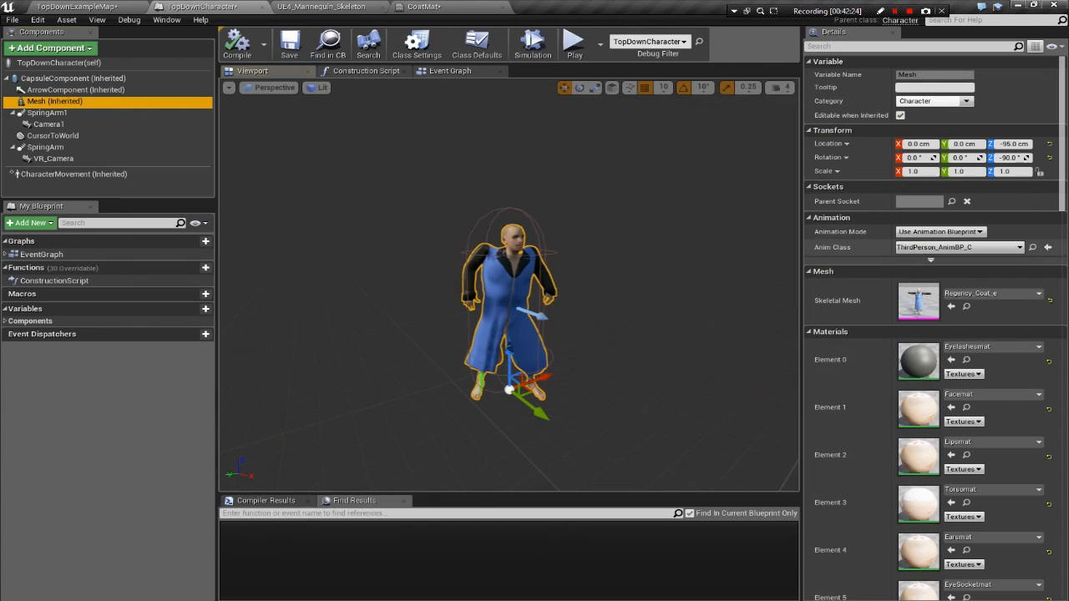